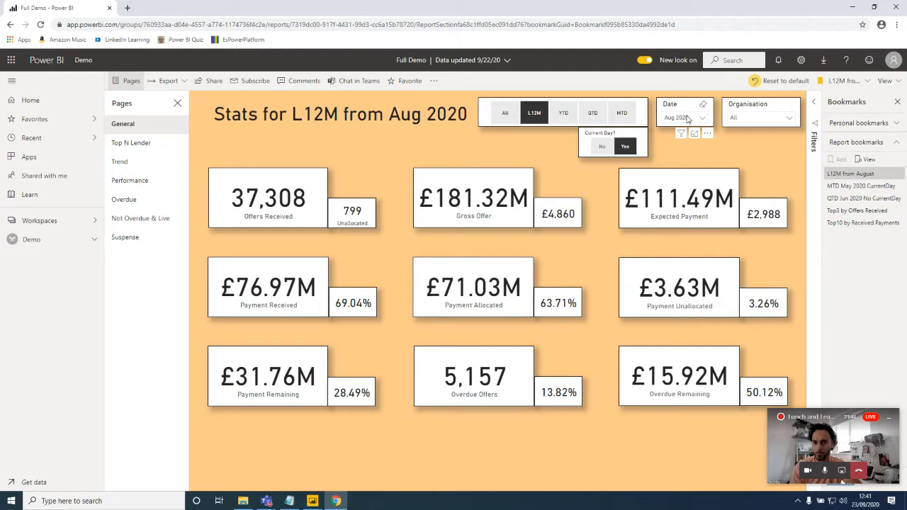
- View the General page stats under the report bookmarks MTD May 2020 CurrentDay and QTD Jun 2020 No CurrentDay
{"action": "left_click", "coordinate": [864, 194]}
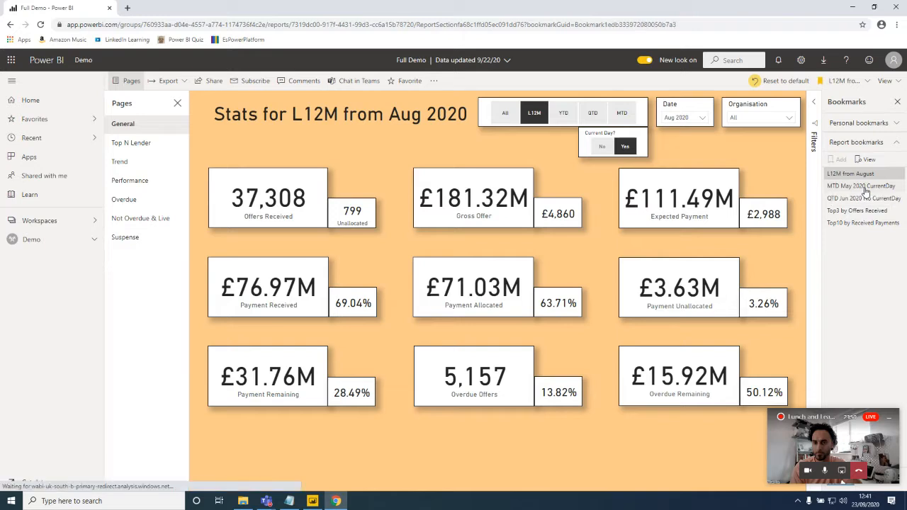
{"action": "left_click", "coordinate": [864, 187]}
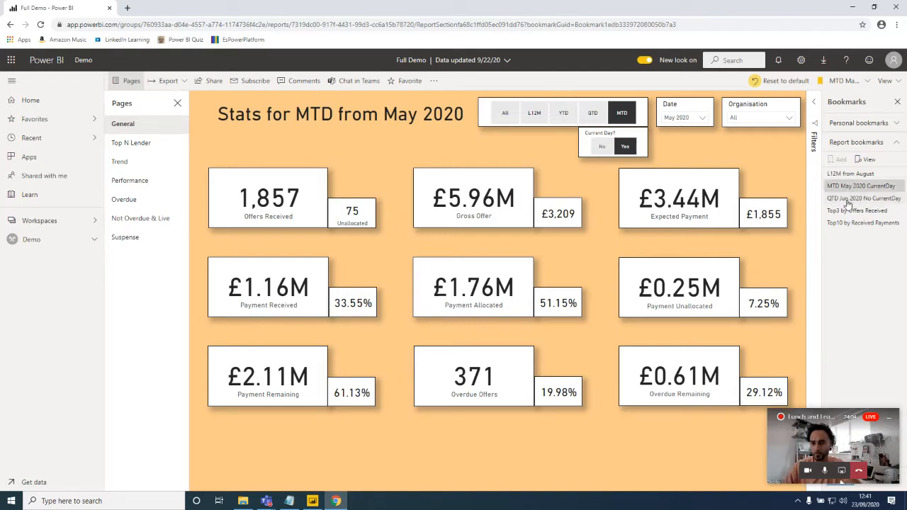
{"action": "left_click", "coordinate": [848, 204]}
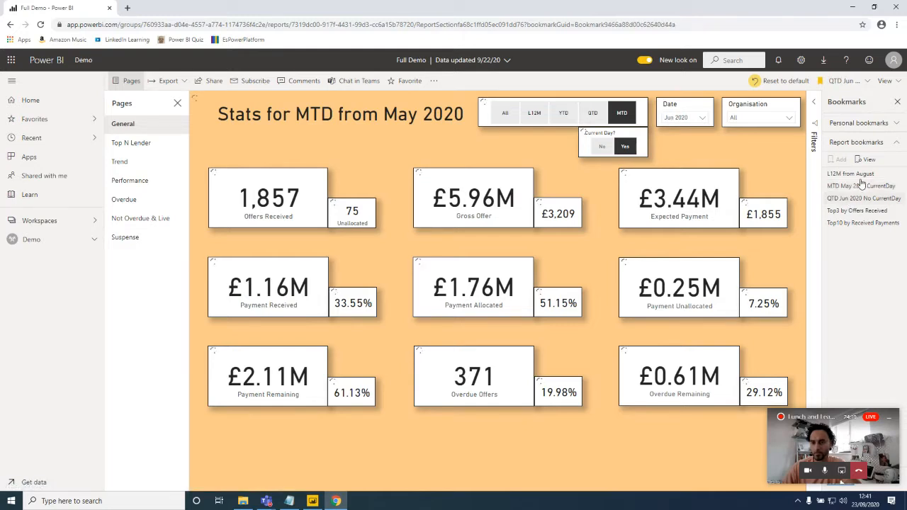
{"action": "left_click", "coordinate": [857, 203]}
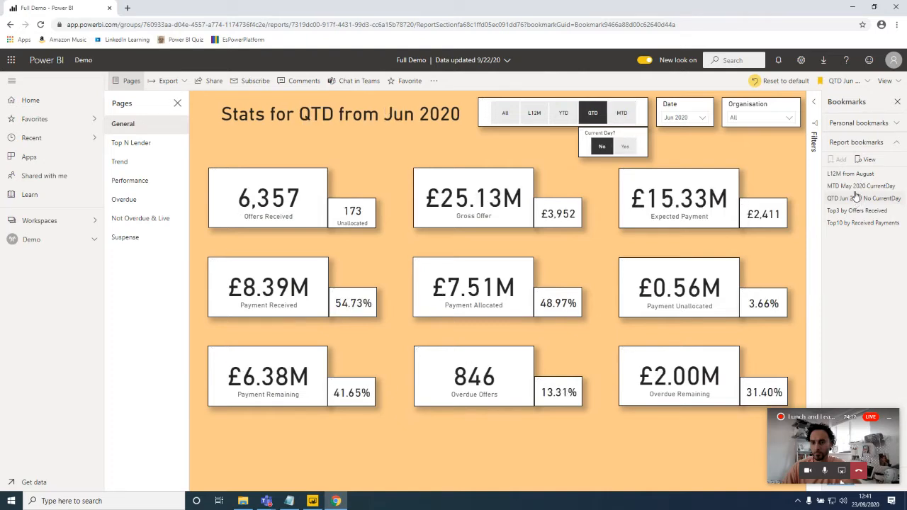
{"action": "left_click", "coordinate": [855, 198]}
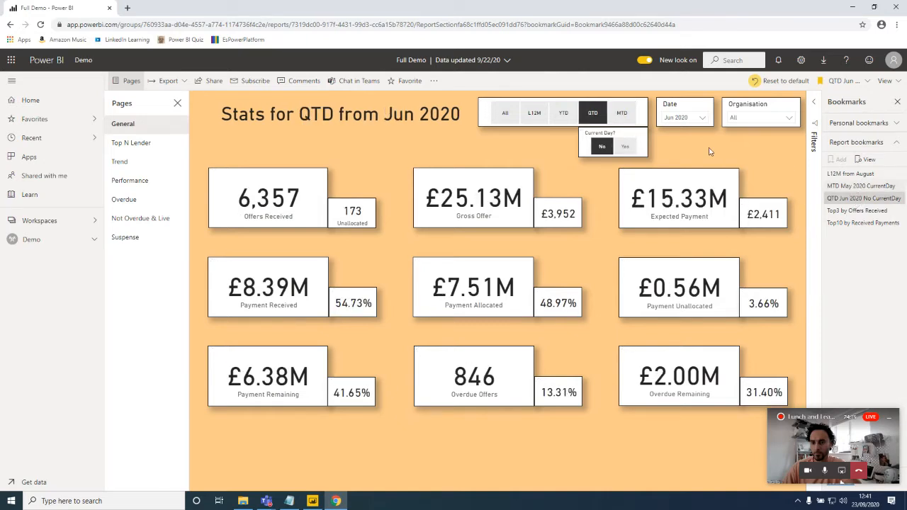
{"action": "left_click", "coordinate": [602, 155]}
{"action": "left_click", "coordinate": [603, 155]}
{"action": "left_click", "coordinate": [604, 156]}
{"action": "left_click", "coordinate": [605, 156]}
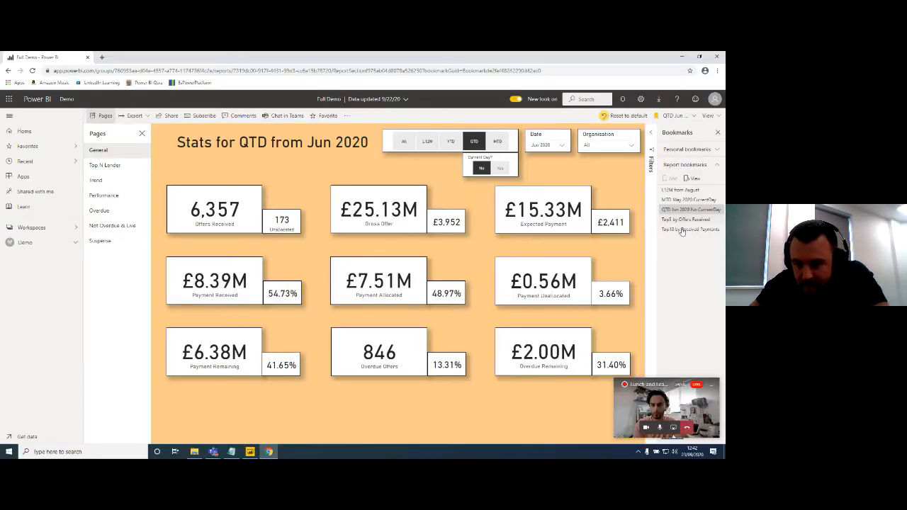
- View the lender analysis under the Top3 by Offers Received and Top10 by Received Payments bookmarks, and reapply MTD May 2020 CurrentDay
{"action": "left_click", "coordinate": [678, 220]}
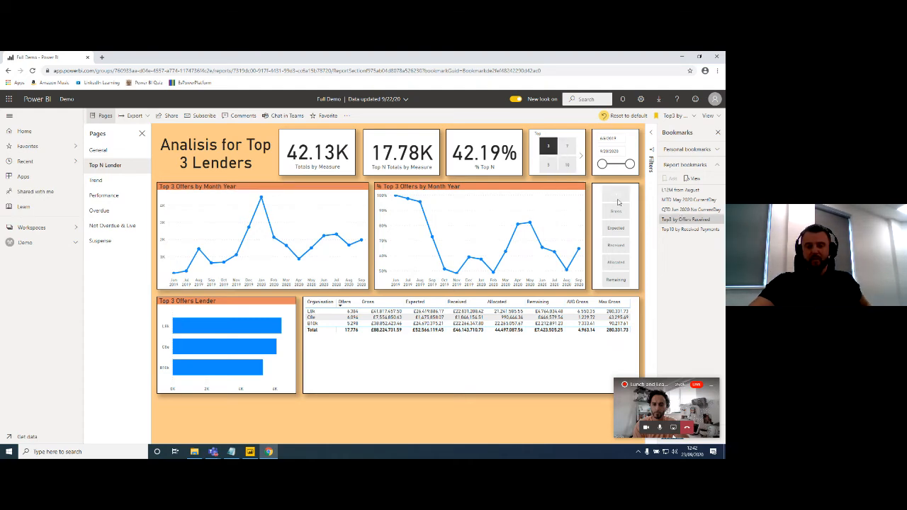
{"action": "left_click", "coordinate": [616, 196]}
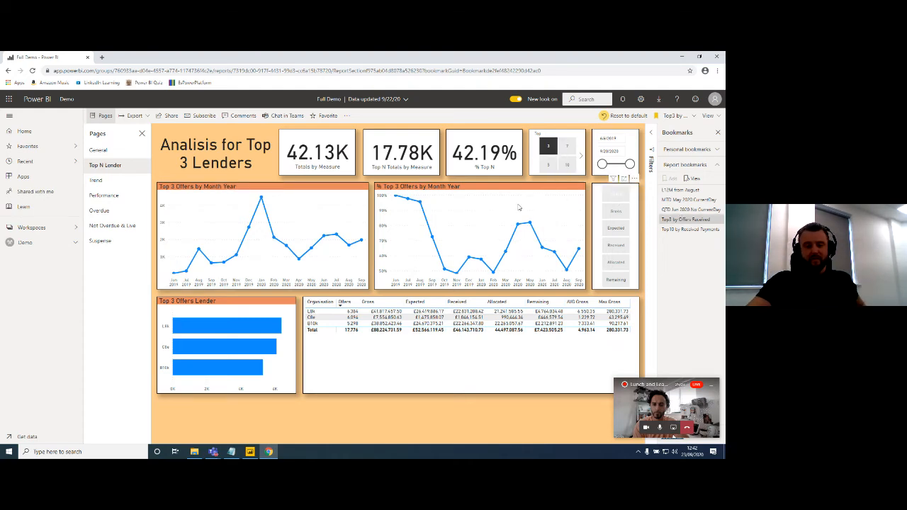
{"action": "left_click", "coordinate": [618, 197]}
{"action": "left_click", "coordinate": [678, 221]}
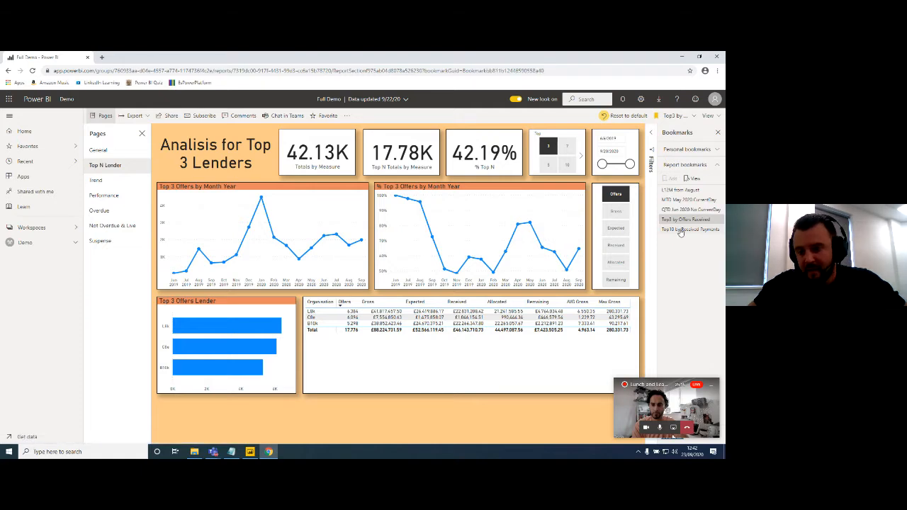
{"action": "left_click", "coordinate": [683, 233]}
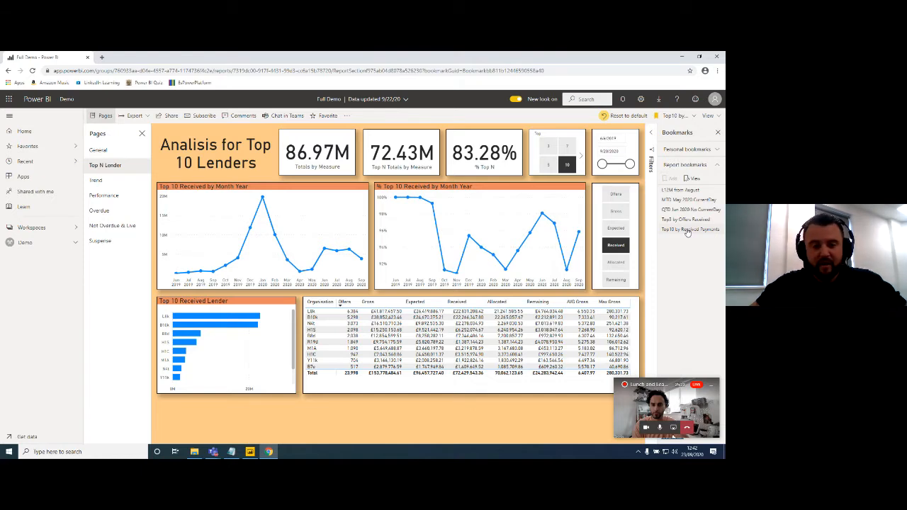
{"action": "left_click", "coordinate": [685, 229]}
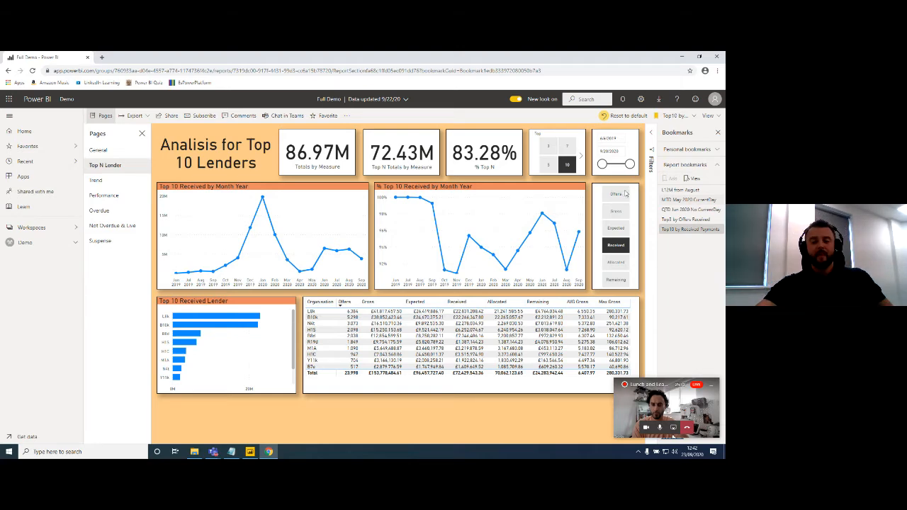
{"action": "left_click", "coordinate": [626, 194]}
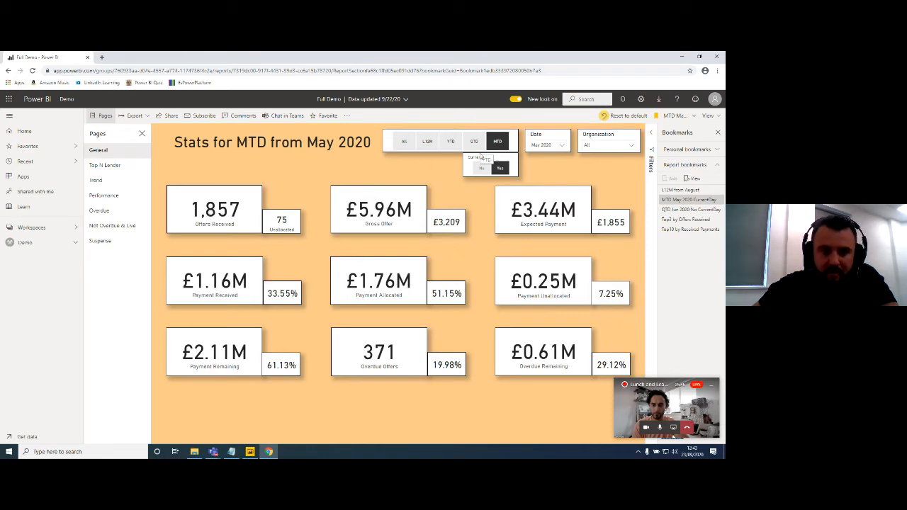
- Close the browser report and examine the relationship between MatterOffersQuery and DimDates in the Power BI Desktop model
{"action": "left_click", "coordinate": [719, 57]}
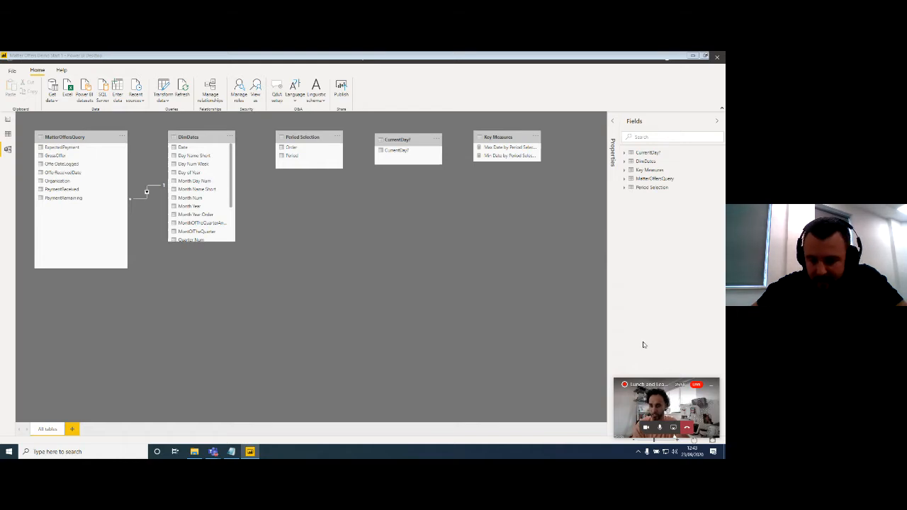
{"action": "left_click", "coordinate": [711, 388]}
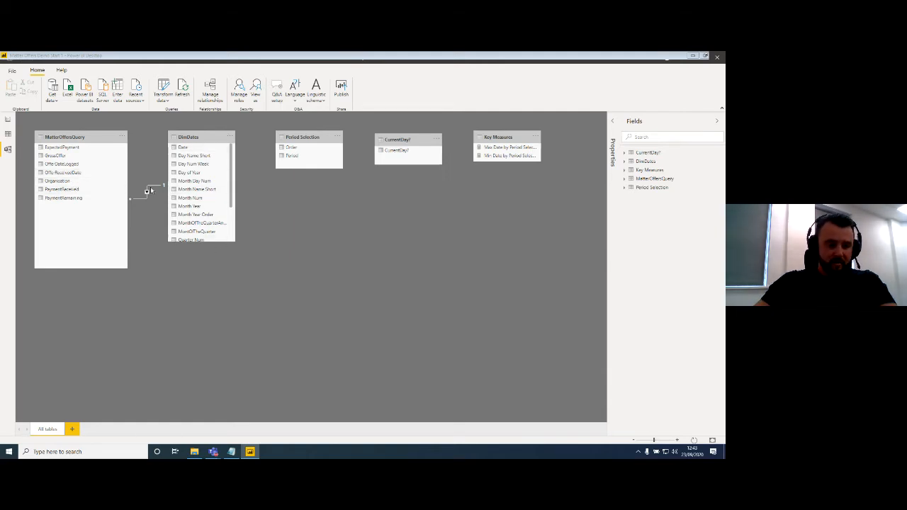
{"action": "mouse_move", "coordinate": [148, 189]}
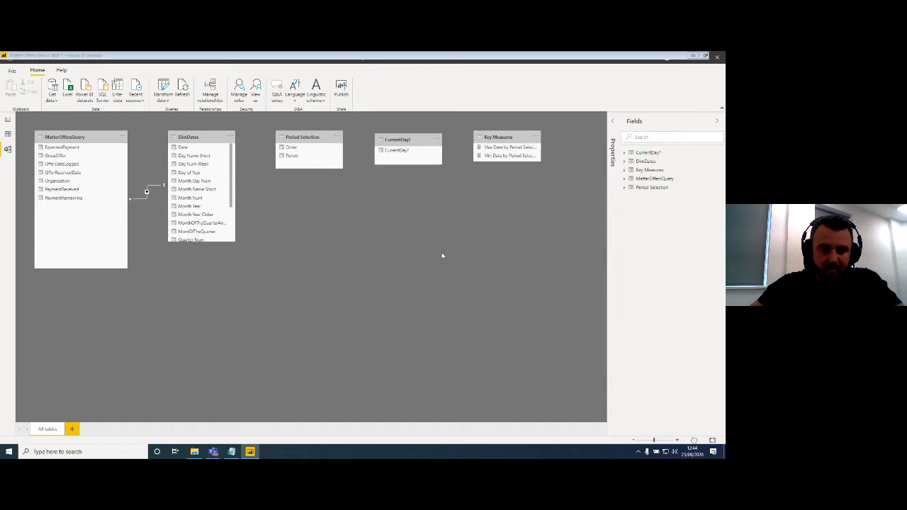
- Add a slicer about 424 wide and 97 high in the General report page's upper-right corner, using the Period field from Period Selection
{"action": "left_click", "coordinate": [7, 121]}
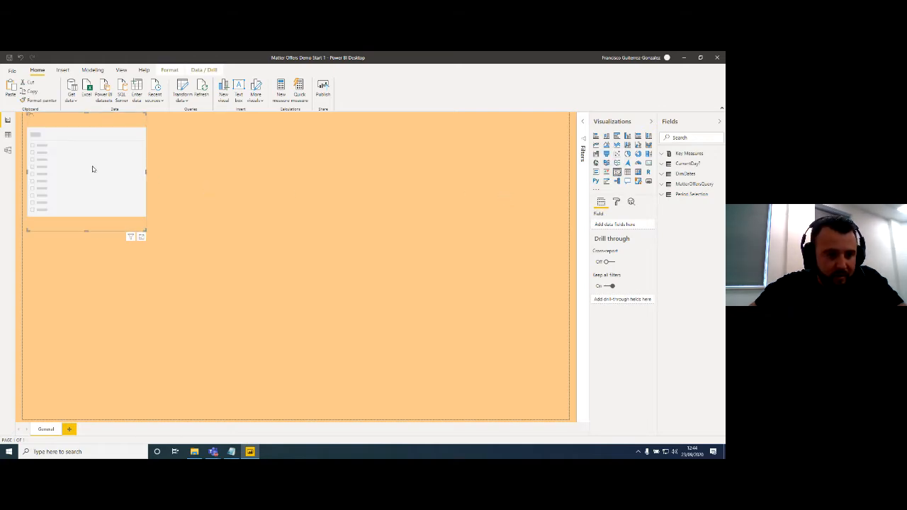
{"action": "left_click_drag", "start_coordinate": [128, 165], "coordinate": [538, 154]}
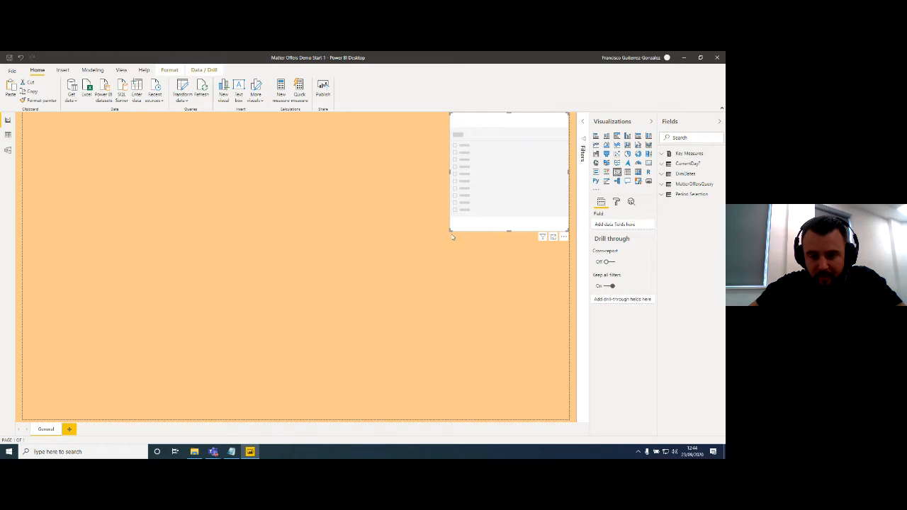
{"action": "left_click_drag", "start_coordinate": [450, 231], "coordinate": [389, 156]}
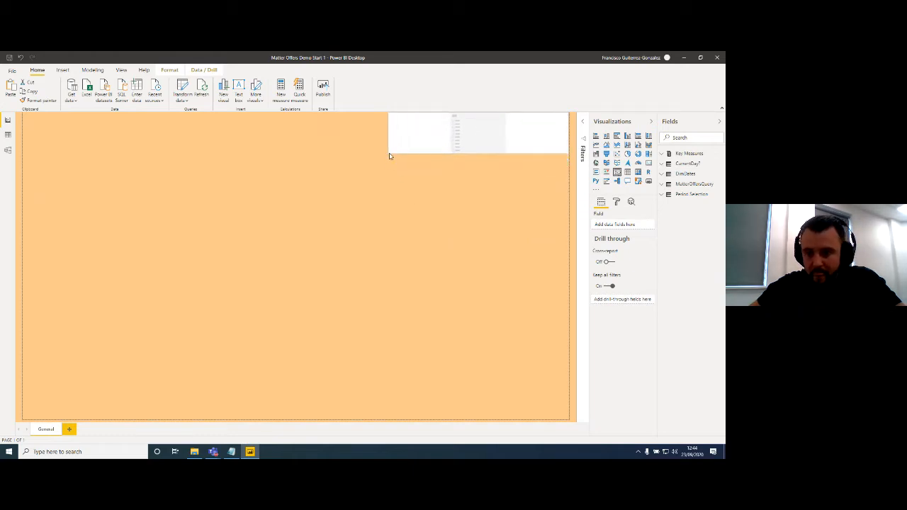
{"action": "left_click", "coordinate": [683, 194]}
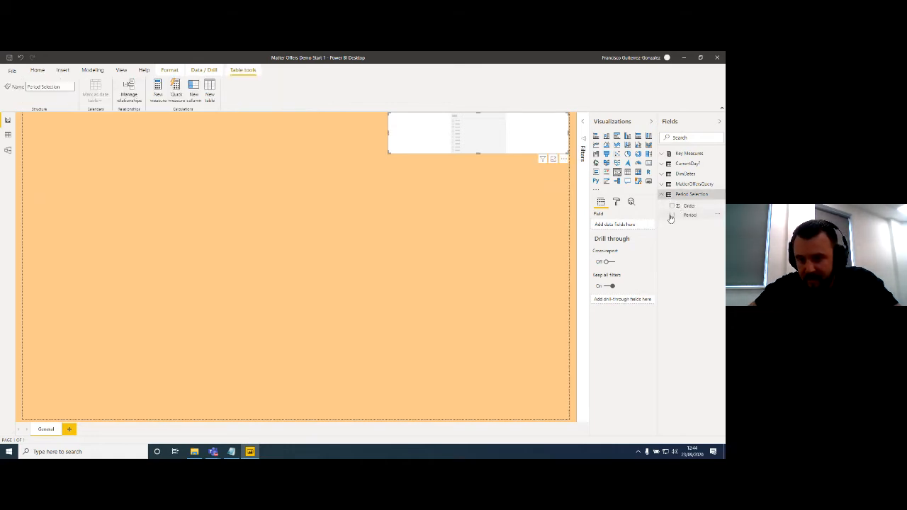
{"action": "left_click", "coordinate": [672, 215]}
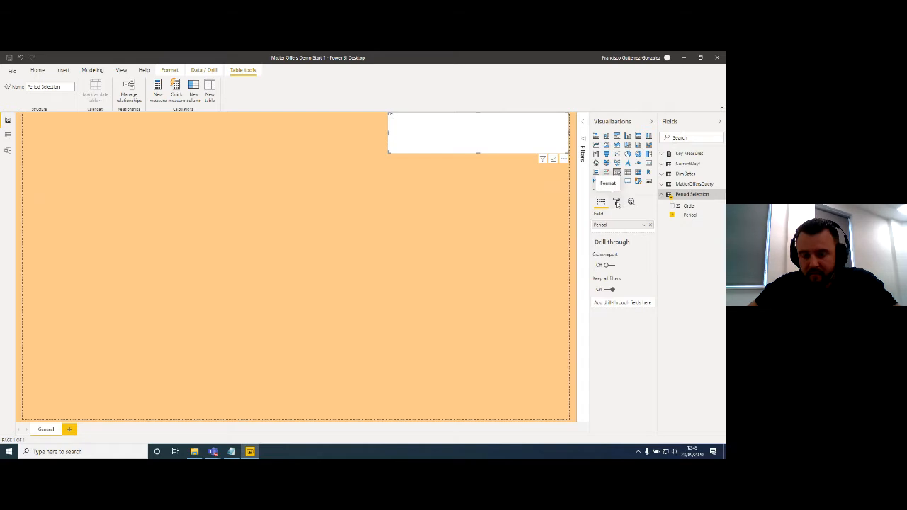
- Set the Period slicer's orientation to Horizontal
{"action": "left_click", "coordinate": [617, 203]}
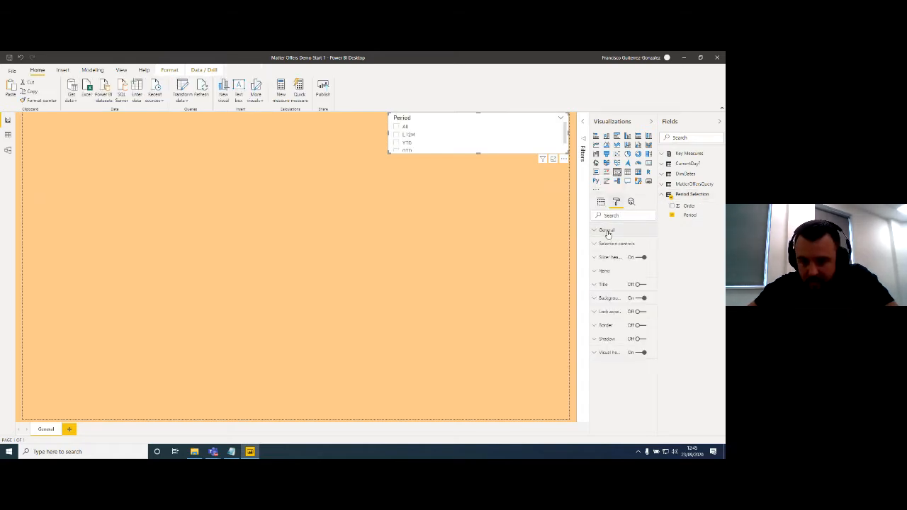
{"action": "left_click", "coordinate": [607, 233]}
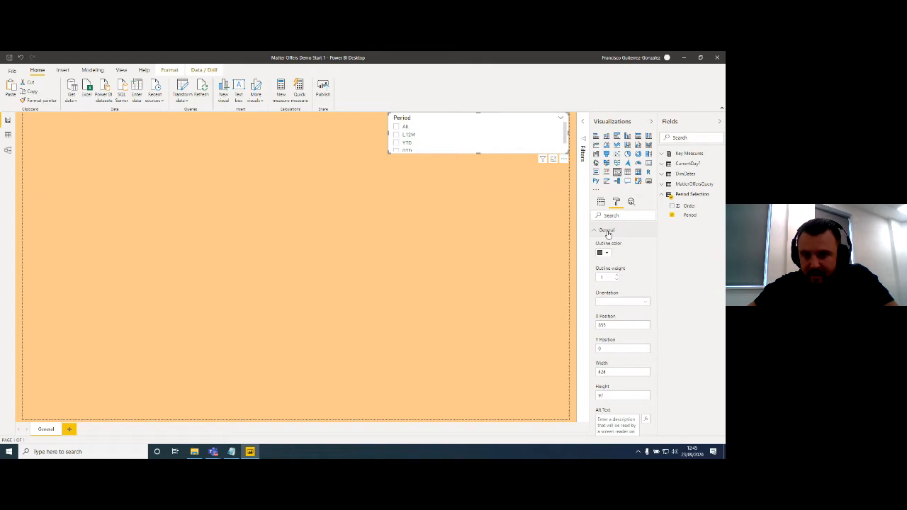
{"action": "left_click", "coordinate": [624, 303]}
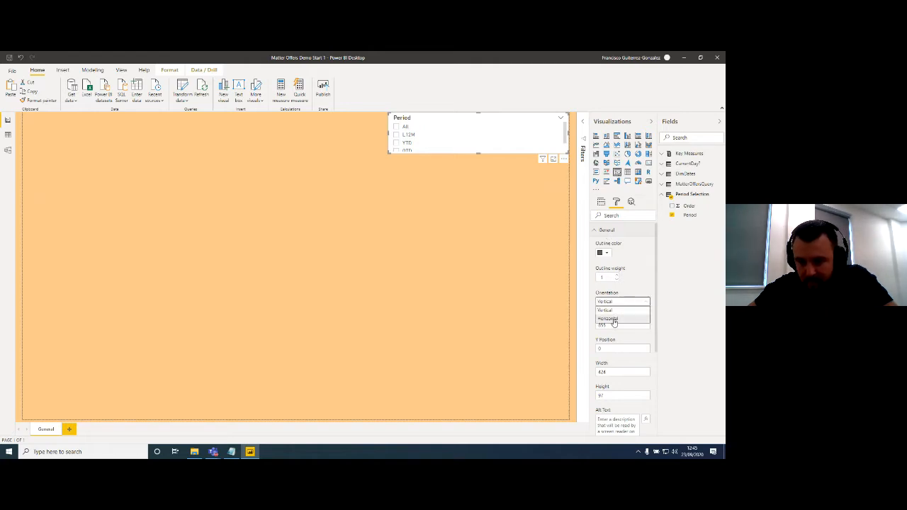
{"action": "left_click", "coordinate": [613, 320]}
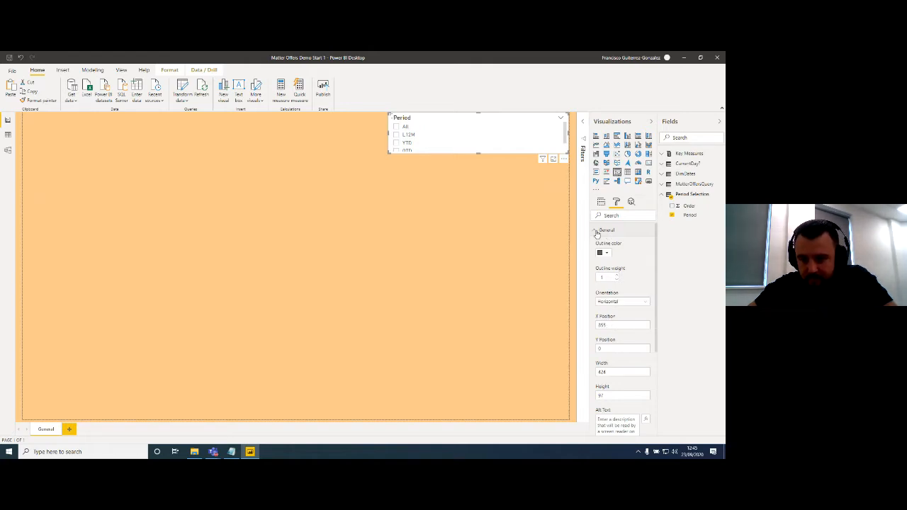
{"action": "left_click", "coordinate": [597, 231]}
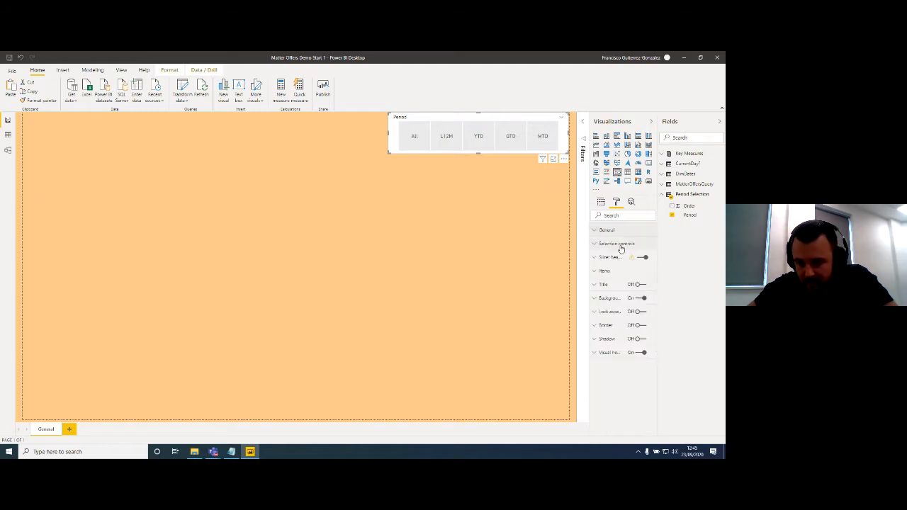
- Turn on single select for the Period slicer and choose All as its selected period
{"action": "left_click", "coordinate": [618, 244]}
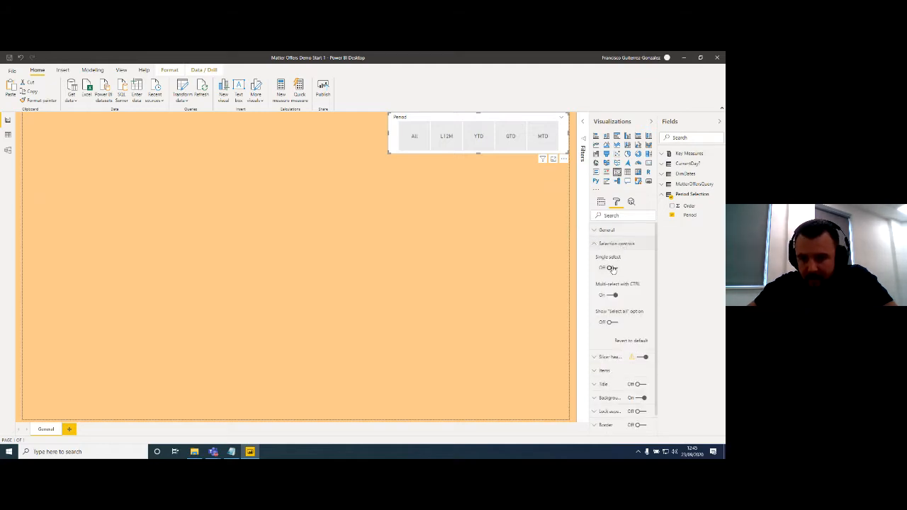
{"action": "left_click", "coordinate": [611, 269]}
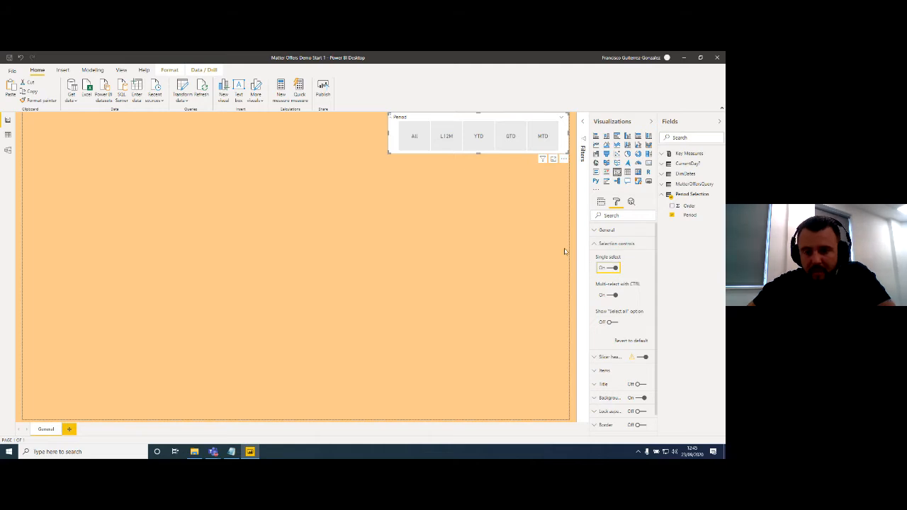
{"action": "left_click", "coordinate": [423, 145]}
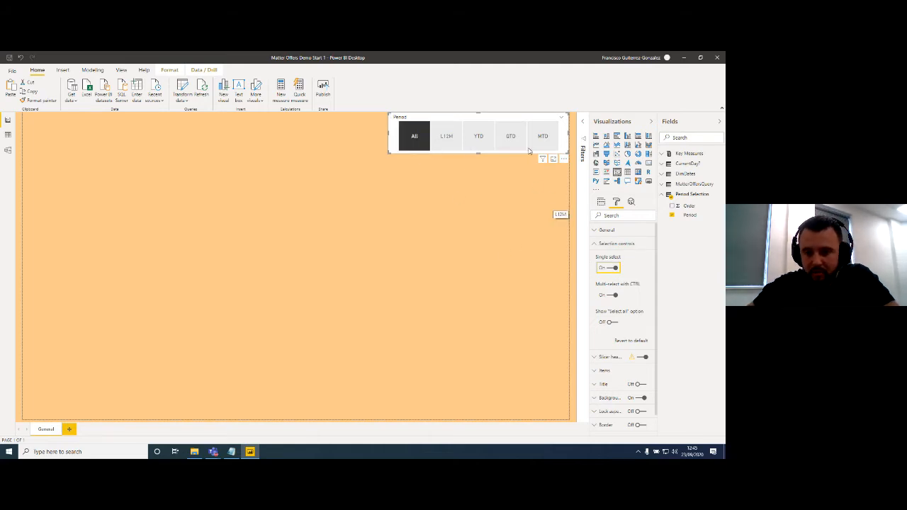
{"action": "left_click", "coordinate": [594, 247]}
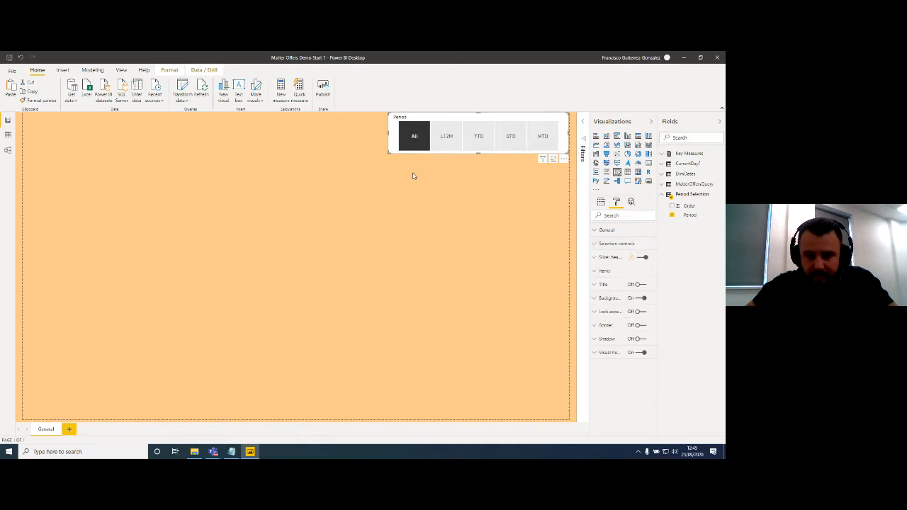
- Duplicate the Period slicer and place the copy directly beneath the original
{"action": "left_click", "coordinate": [414, 175]}
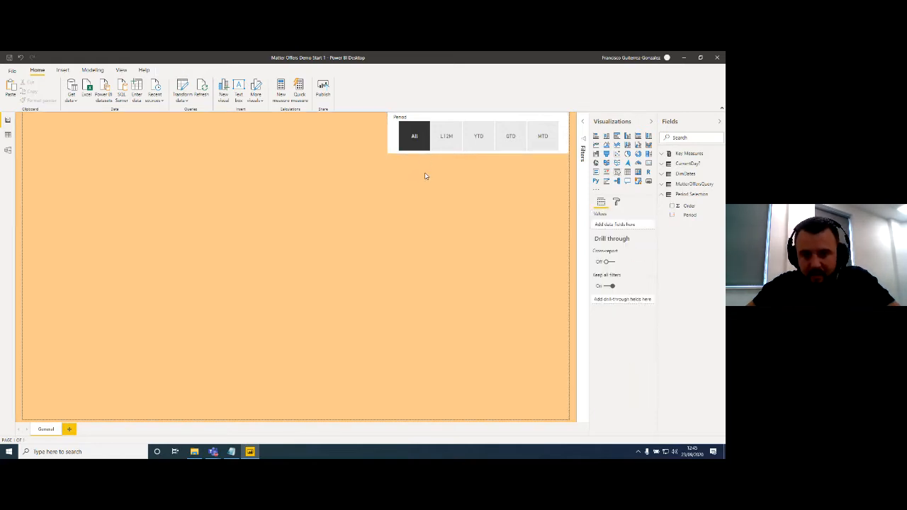
{"action": "key", "text": "ctrl+v"}
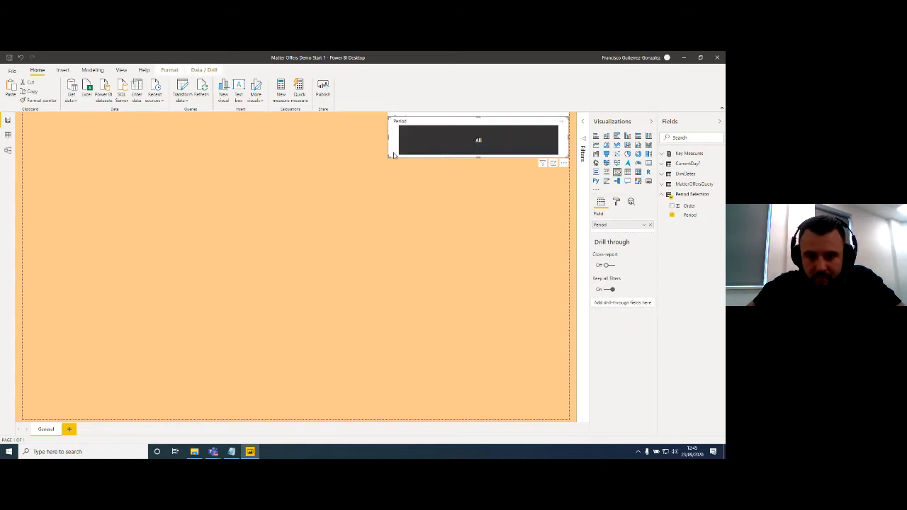
{"action": "left_click_drag", "start_coordinate": [397, 173], "coordinate": [396, 192]}
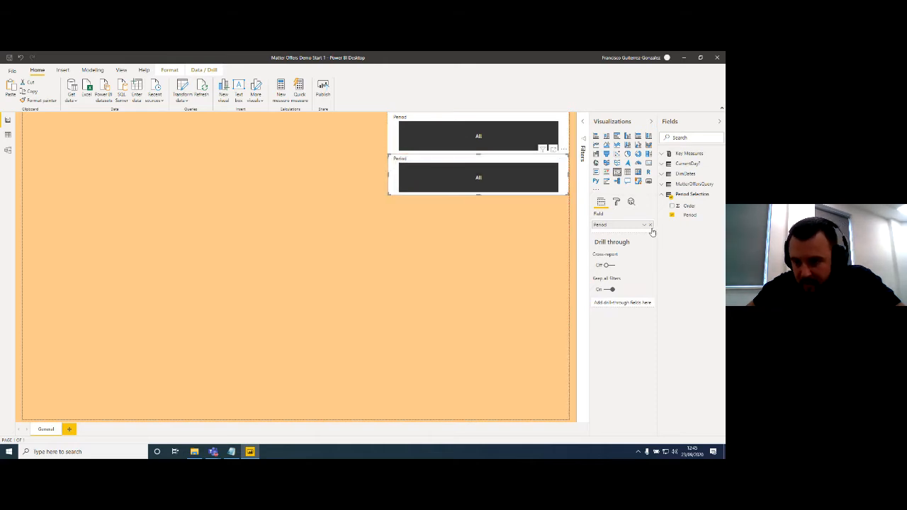
- Replace the Period field in the copied slicer with CurrentDay? and narrow the slicer from its left side, keeping it at the page's right edge
{"action": "left_click", "coordinate": [650, 226]}
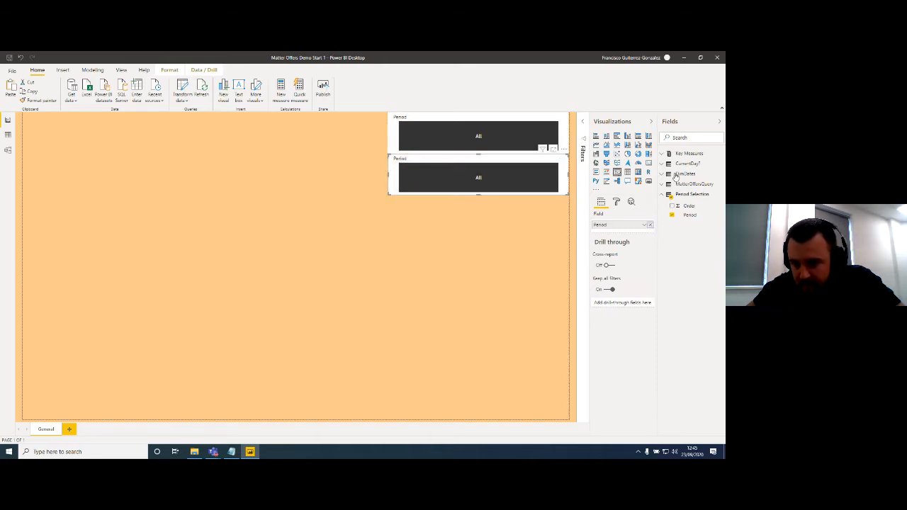
{"action": "left_click", "coordinate": [663, 164]}
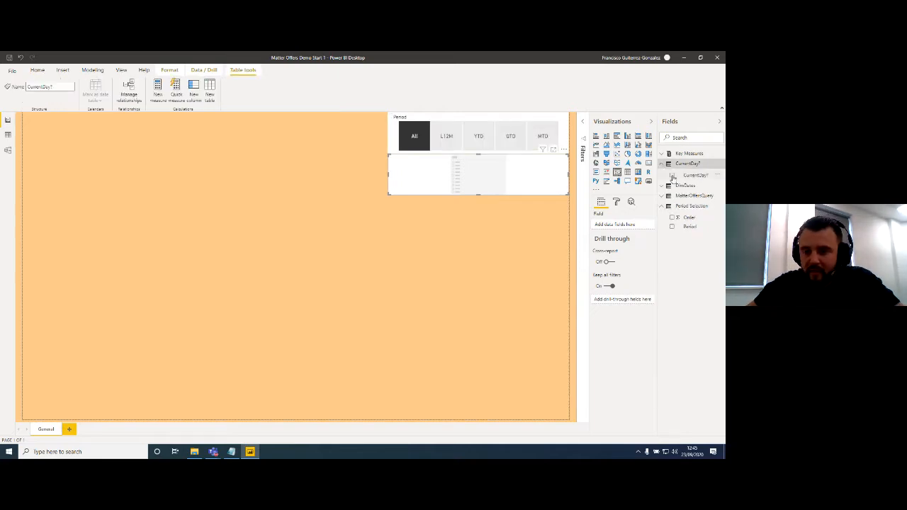
{"action": "left_click_drag", "start_coordinate": [674, 177], "coordinate": [501, 174]}
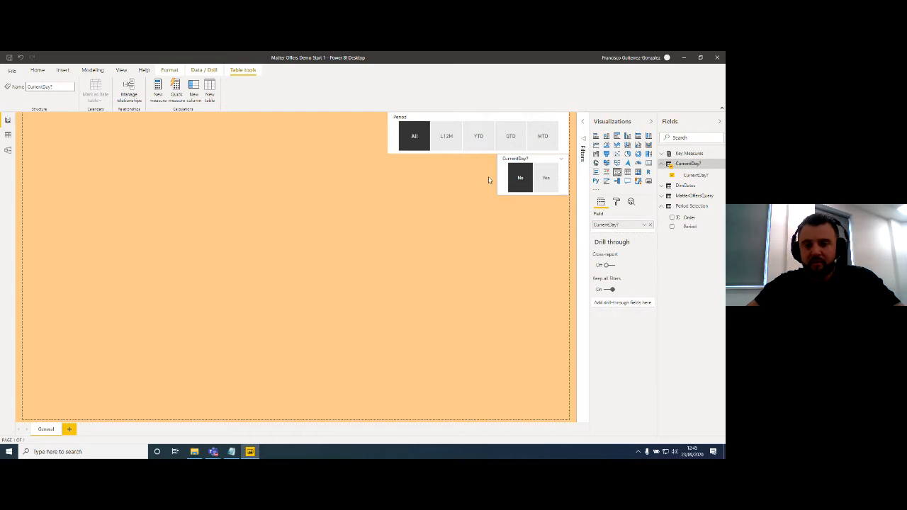
- Clear and reselect the No option in the CurrentDay? slicer
{"action": "left_click", "coordinate": [524, 188]}
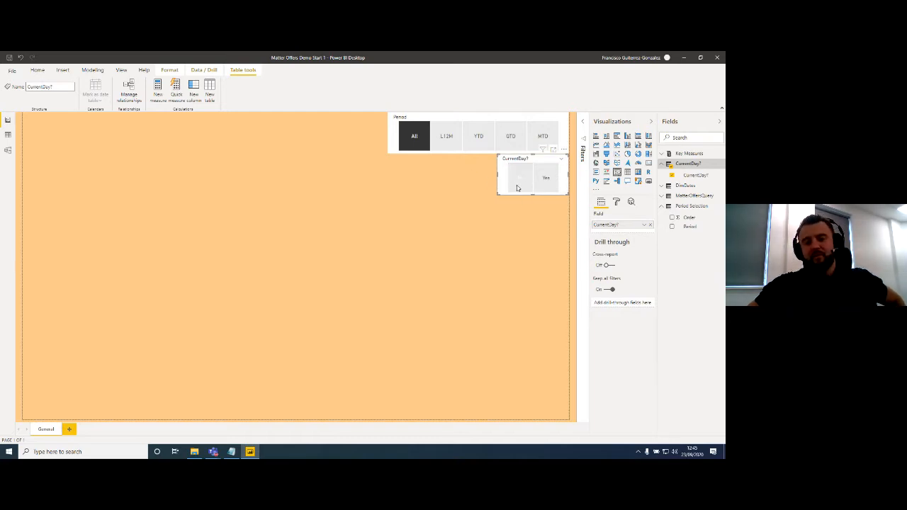
{"action": "left_click", "coordinate": [517, 187]}
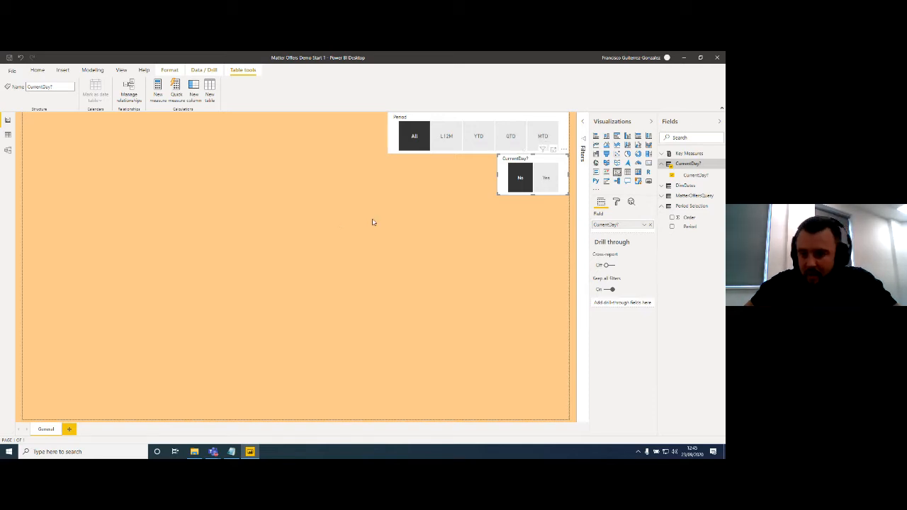
- Add a Card visual, place it in the page's upper-left corner, and make it shorter and slightly wider
{"action": "left_click", "coordinate": [498, 189]}
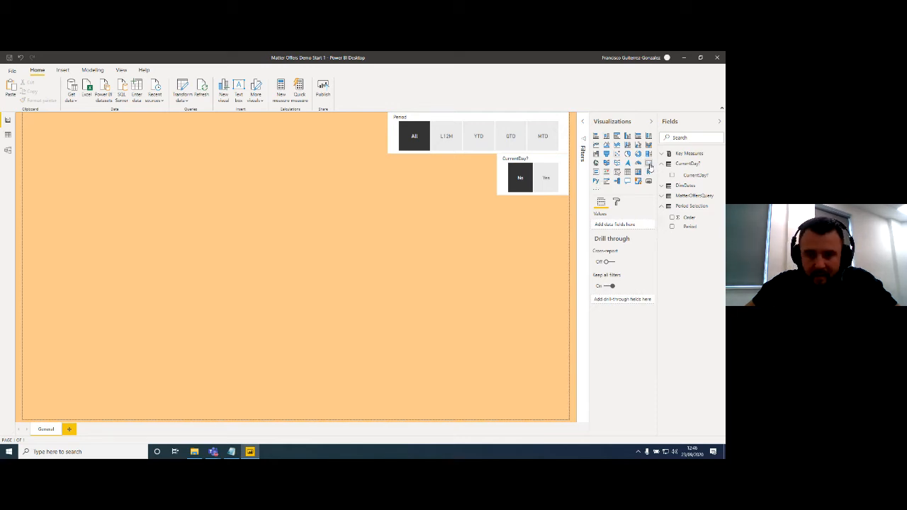
{"action": "left_click", "coordinate": [649, 167]}
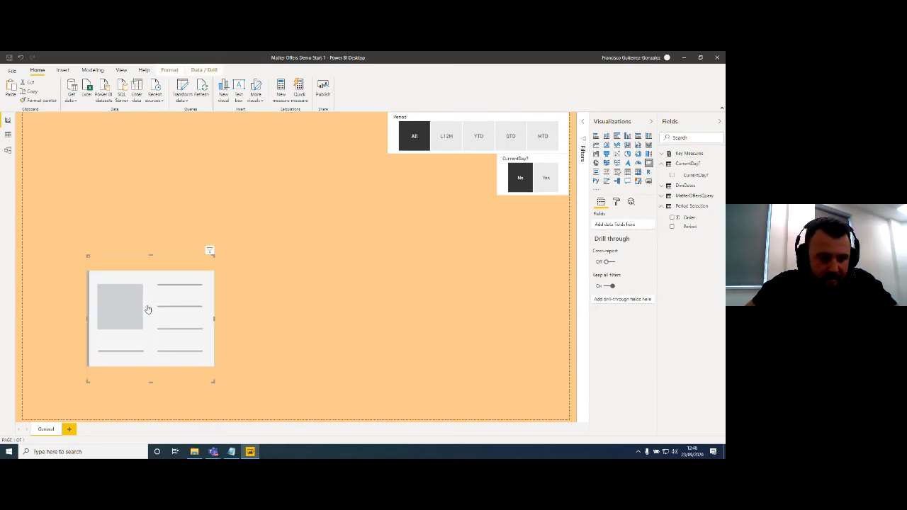
{"action": "left_click_drag", "start_coordinate": [99, 272], "coordinate": [42, 135]}
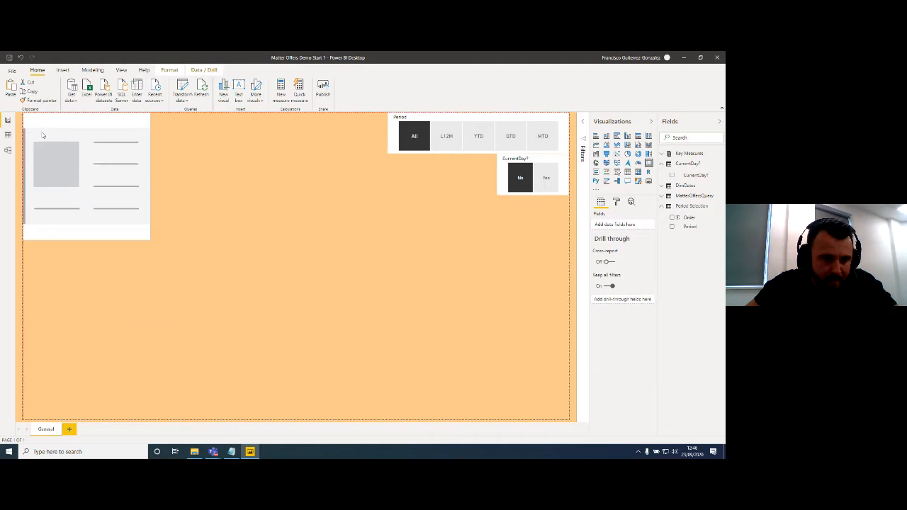
{"action": "left_click_drag", "start_coordinate": [148, 239], "coordinate": [154, 185]}
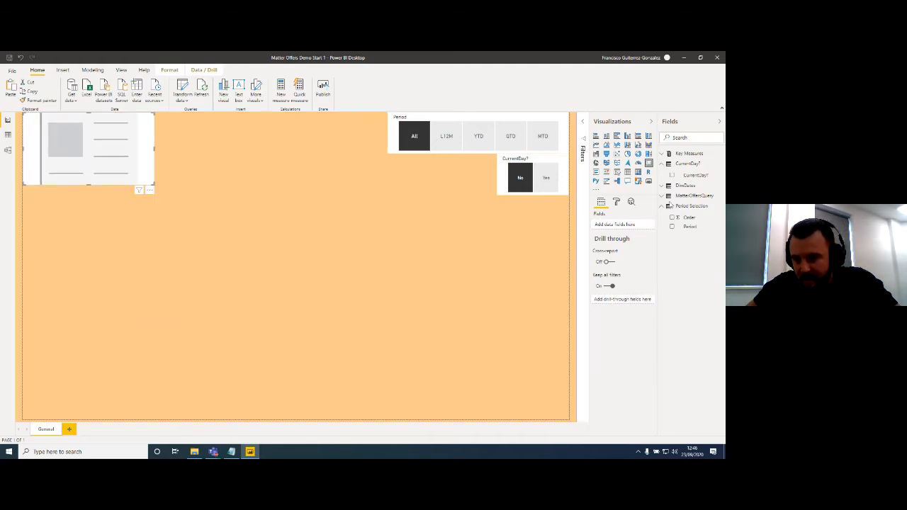
- Create an Offers measure in Key Measures as COUNTROWS(MatterOffersQuery) and add it to the card
{"action": "left_click", "coordinate": [685, 155]}
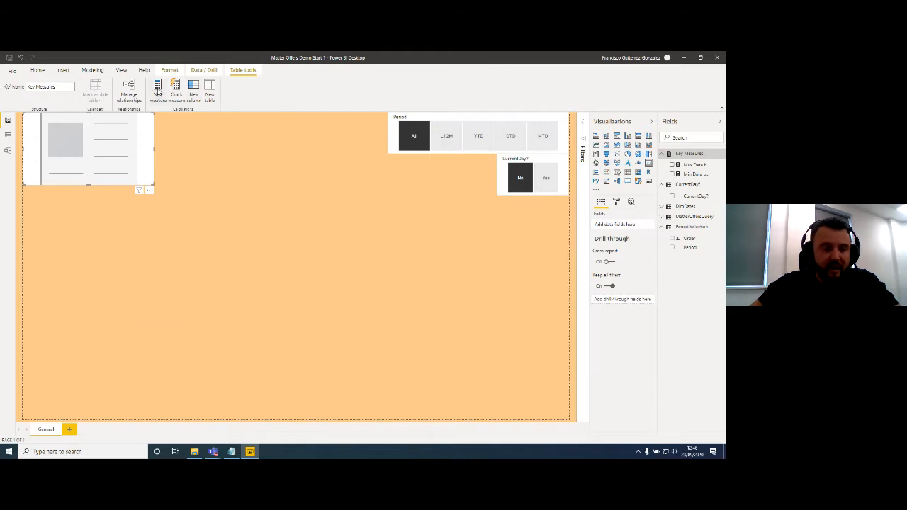
{"action": "left_click", "coordinate": [157, 91]}
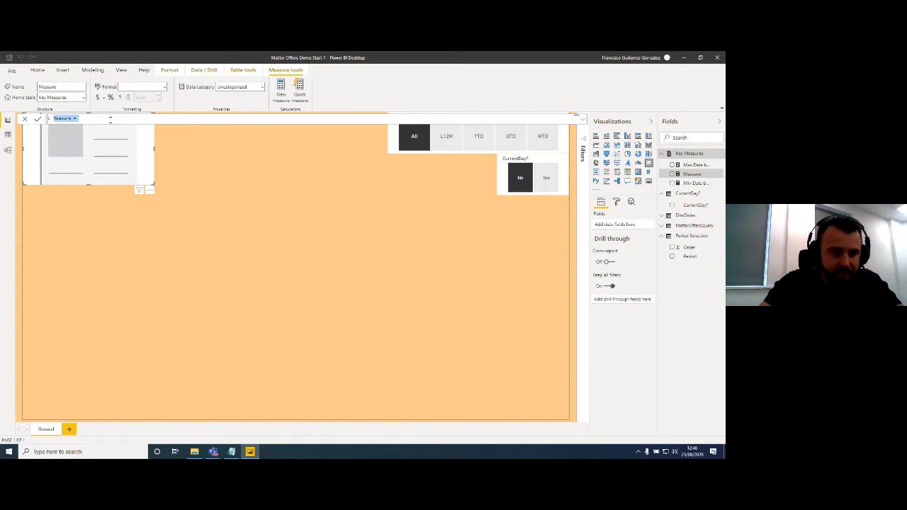
{"action": "type", "text": "S"}
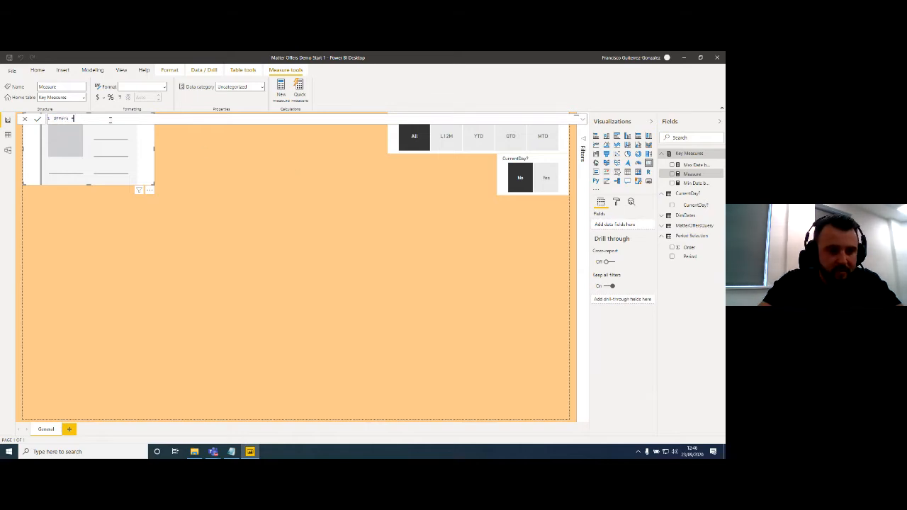
{"action": "type", "text": "ffers ="}
{"action": "key", "text": "shift+Return"}
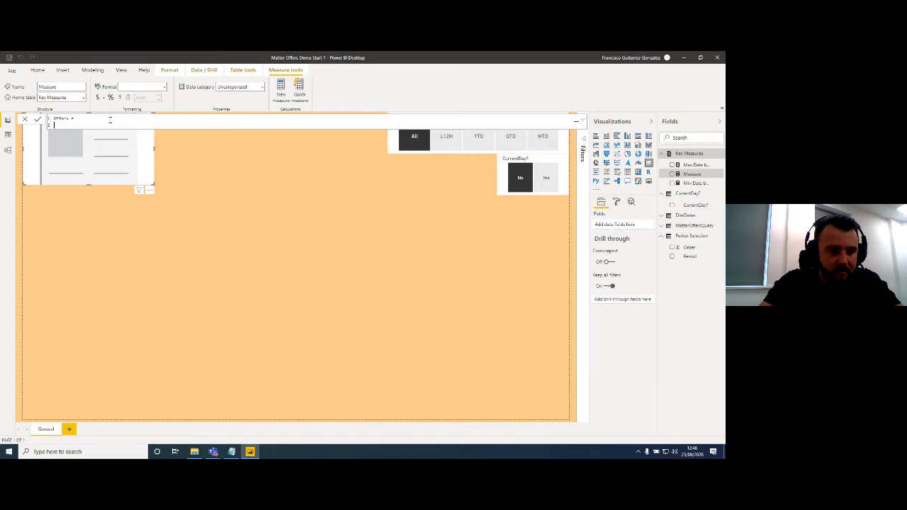
{"action": "type", "text": "countr"}
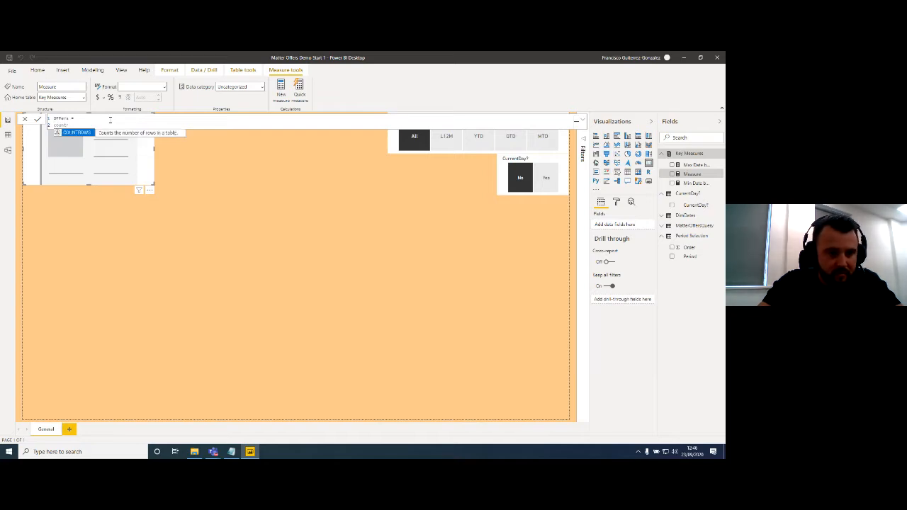
{"action": "key", "text": "Tab"}
{"action": "type", "text": "matt"}
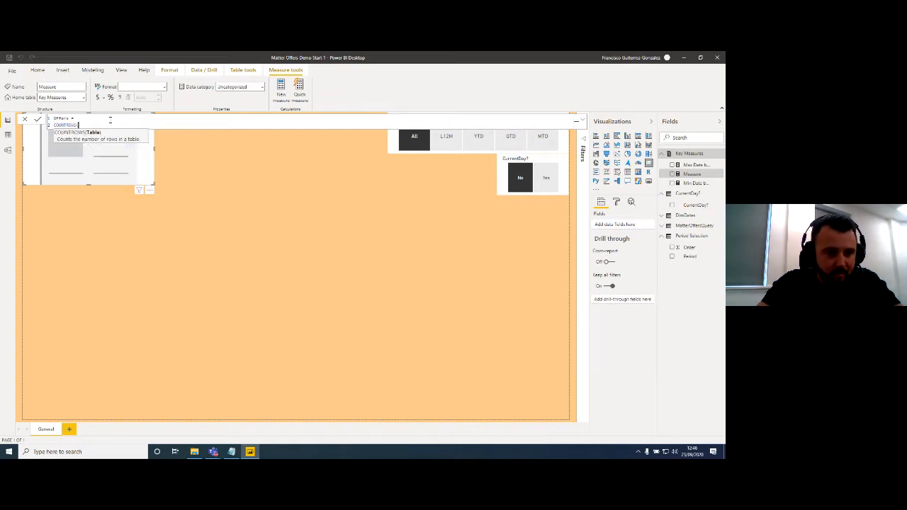
{"action": "key", "text": "Tab"}
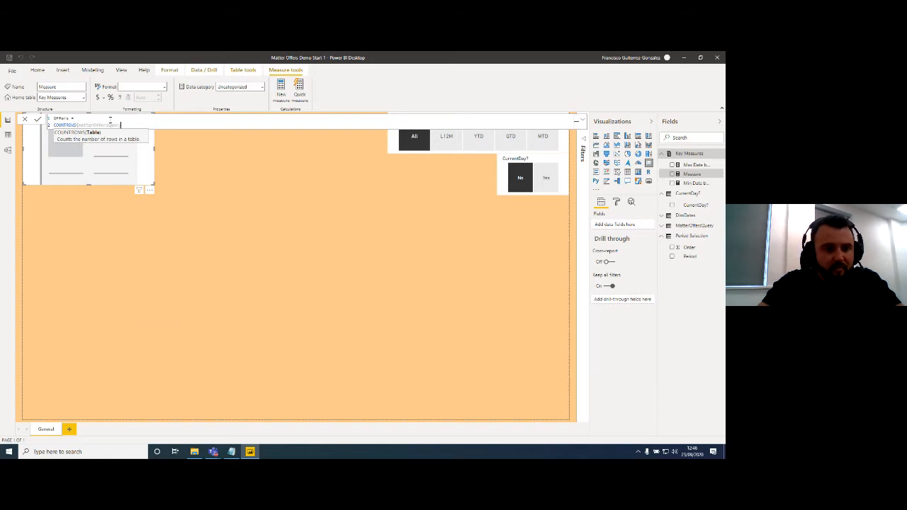
{"action": "type", "text": ")"}
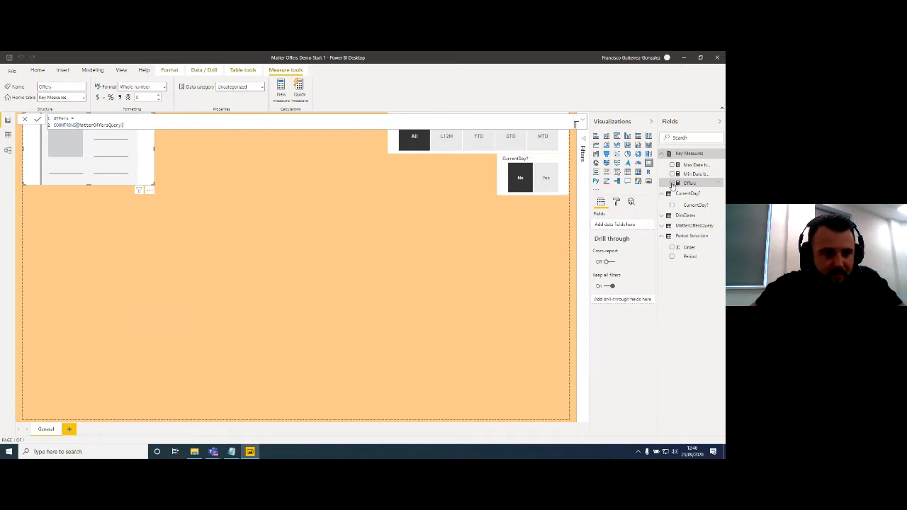
{"action": "left_click", "coordinate": [673, 184]}
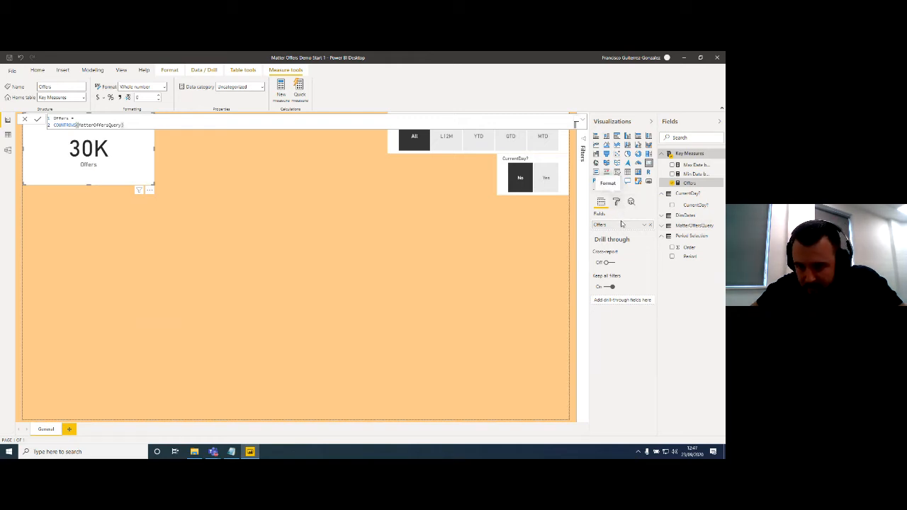
- Set the card's data label display units to None and format the Offers measure with a thousands separator
{"action": "left_click", "coordinate": [616, 202]}
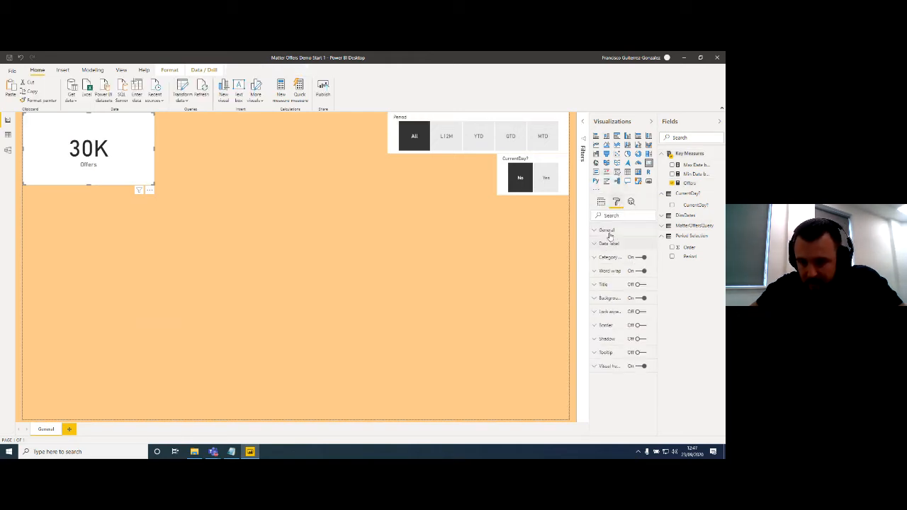
{"action": "left_click", "coordinate": [614, 244]}
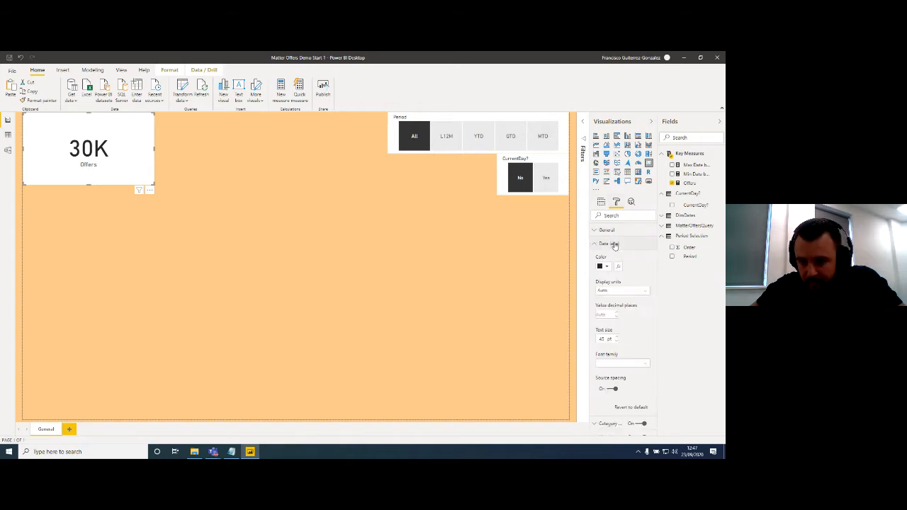
{"action": "left_click", "coordinate": [618, 292]}
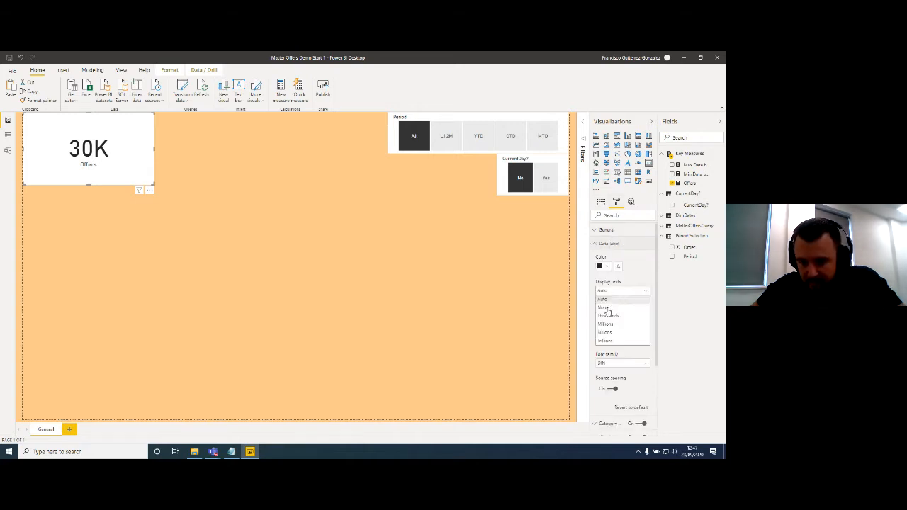
{"action": "left_click", "coordinate": [606, 309]}
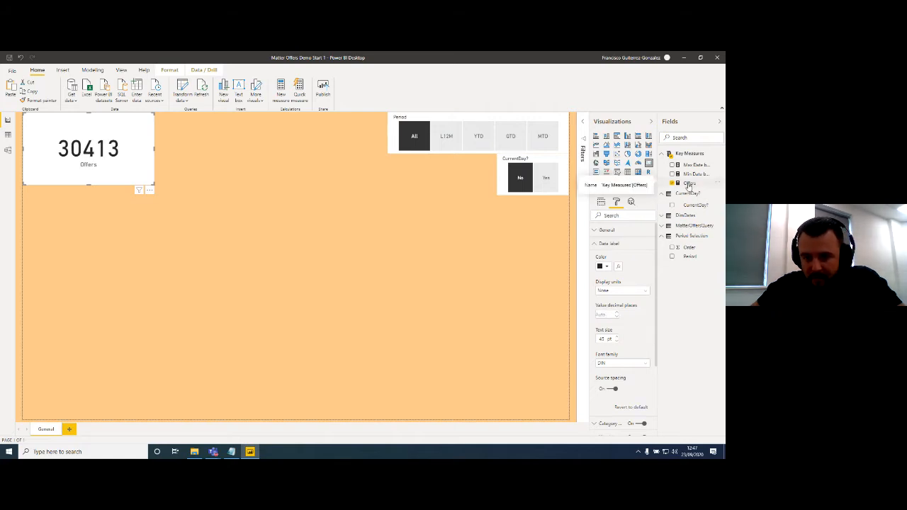
{"action": "left_click", "coordinate": [689, 184]}
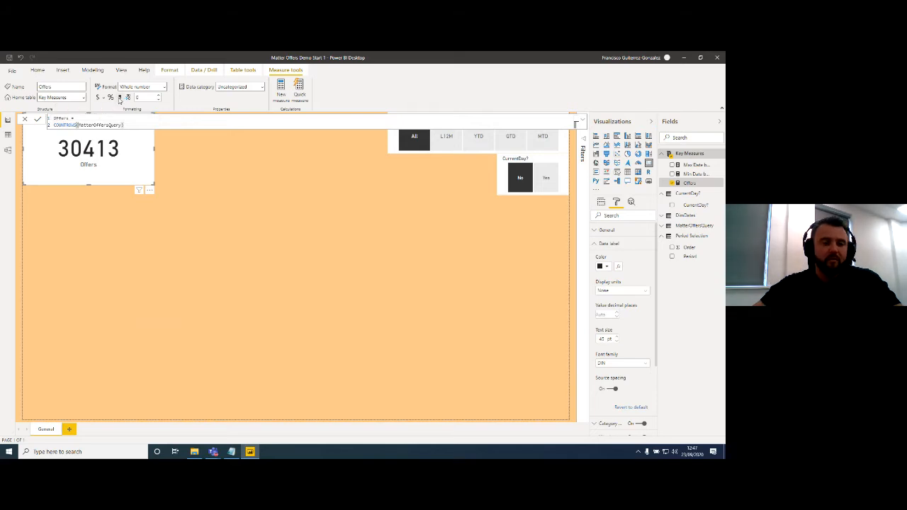
{"action": "left_click", "coordinate": [119, 98]}
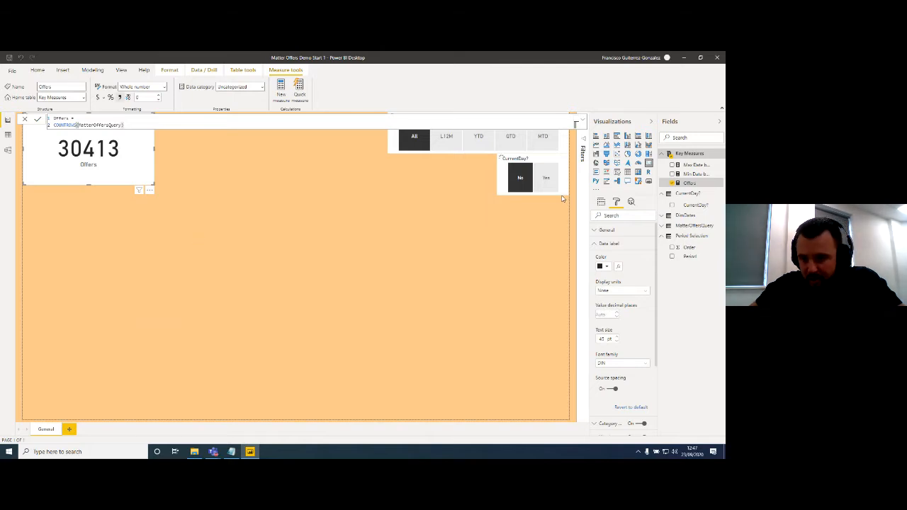
- Add a table below the Offers card, enlarge it to the page's lower edge, and fill it with Month Year from DimDates
{"action": "left_click", "coordinate": [627, 173]}
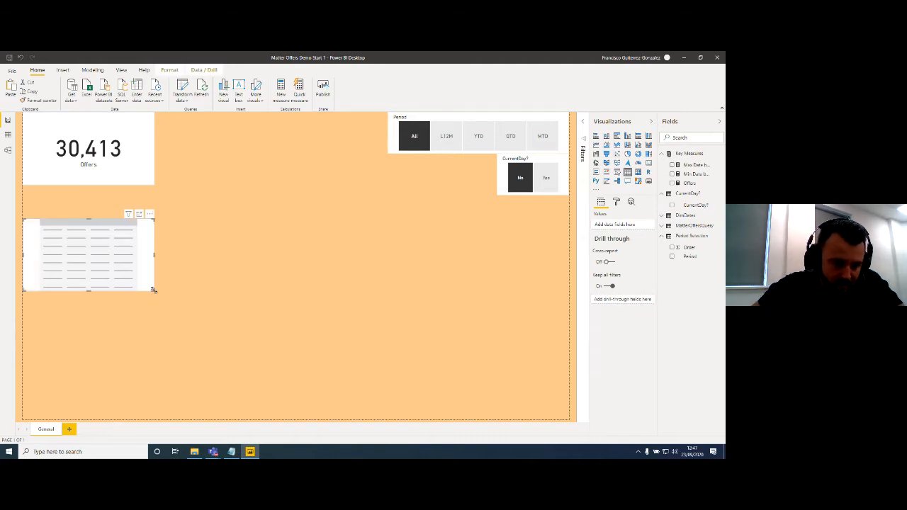
{"action": "left_click_drag", "start_coordinate": [152, 290], "coordinate": [320, 426]}
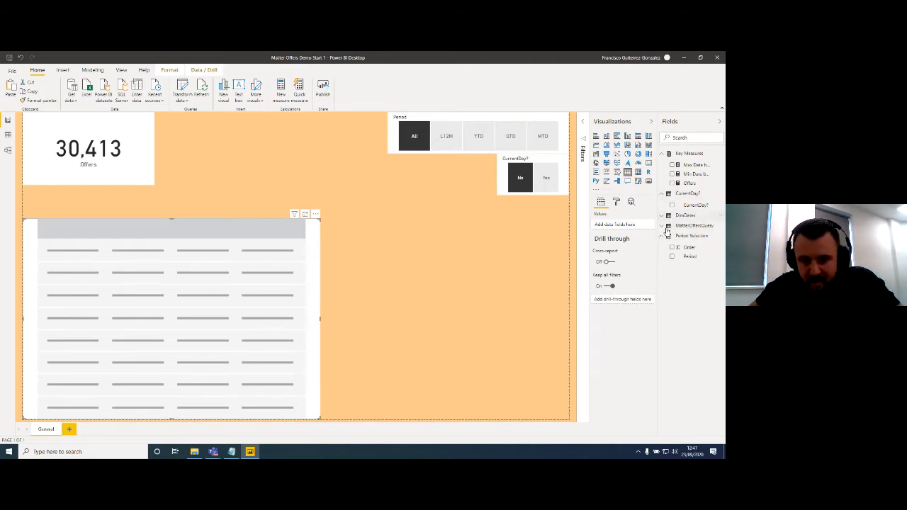
{"action": "left_click", "coordinate": [662, 215]}
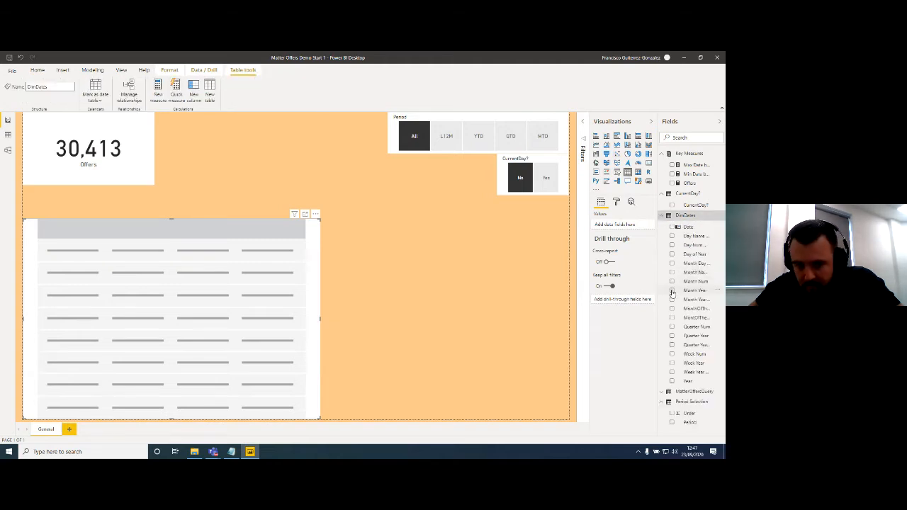
{"action": "left_click", "coordinate": [672, 291]}
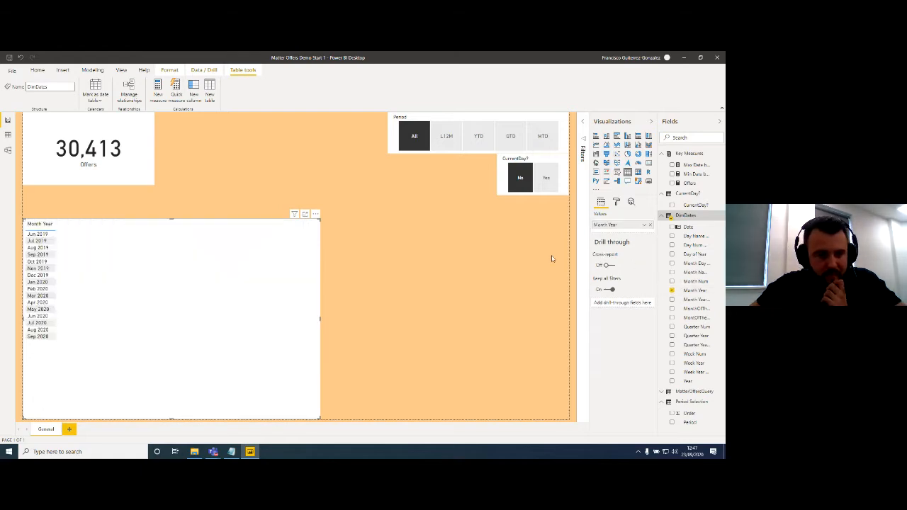
- Sort the table by Month Year in descending order and add the Offers measure as its second column
{"action": "left_click", "coordinate": [39, 226]}
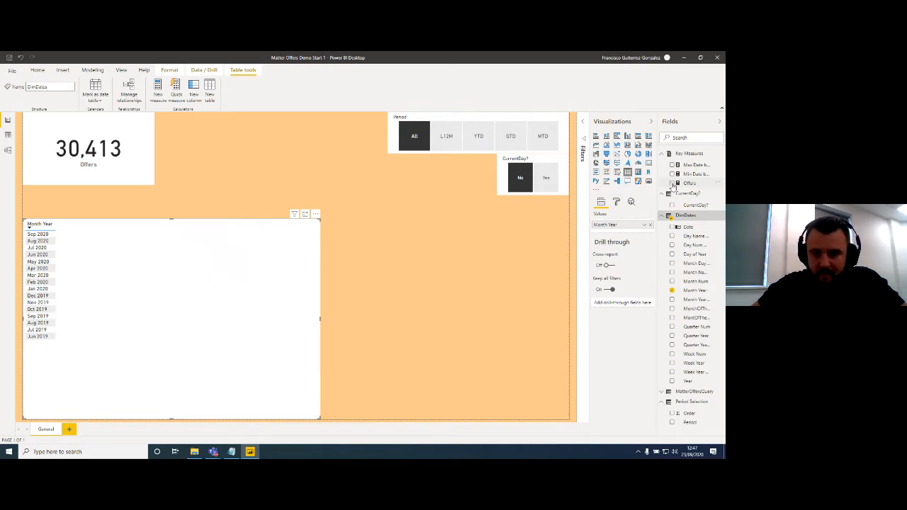
{"action": "left_click", "coordinate": [673, 183]}
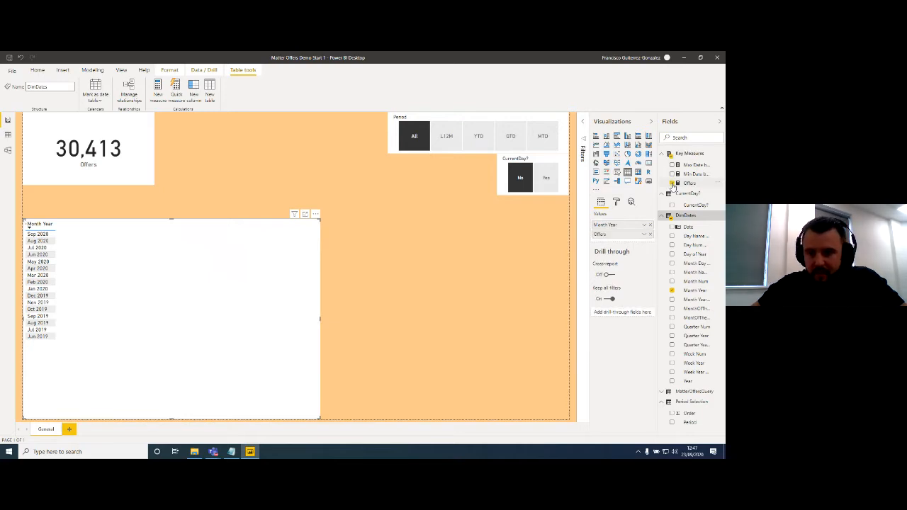
{"action": "left_click", "coordinate": [397, 195]}
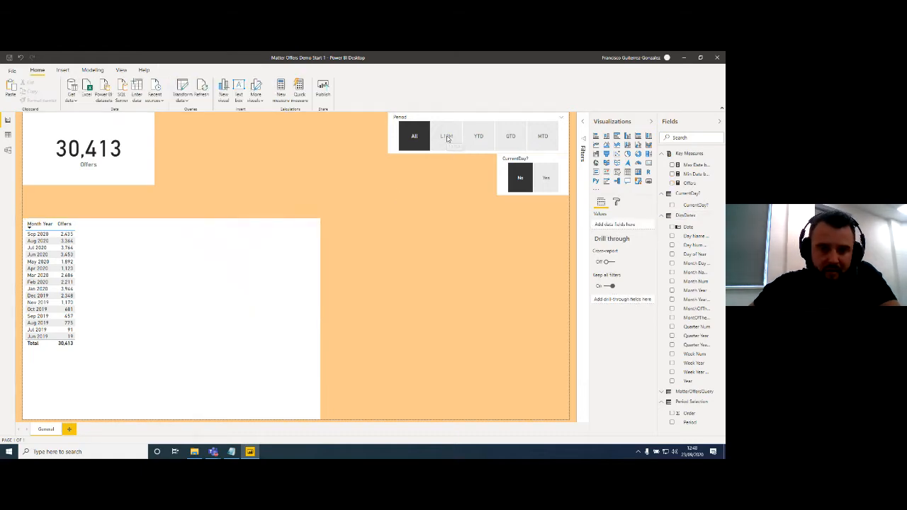
- Test the Period slicer's effect on the card and table by selecting L12M, followed by MTD
{"action": "left_click", "coordinate": [447, 138]}
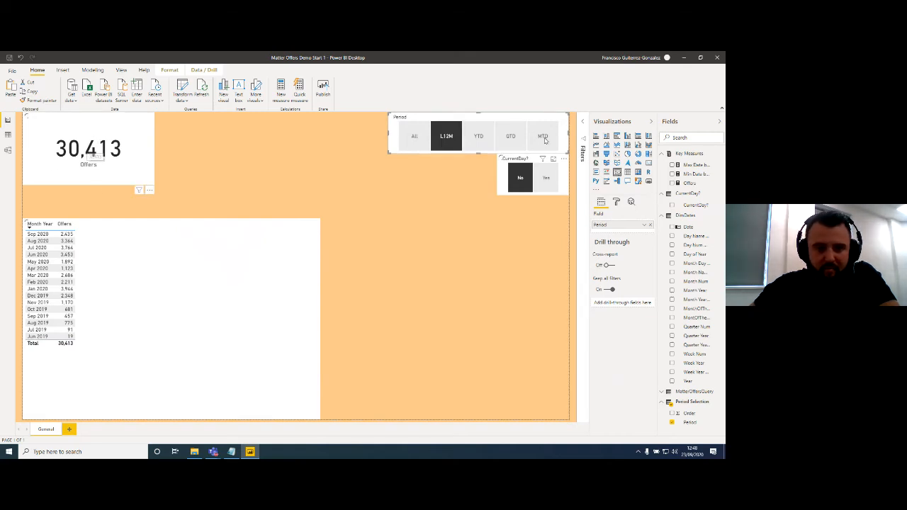
{"action": "left_click", "coordinate": [544, 138]}
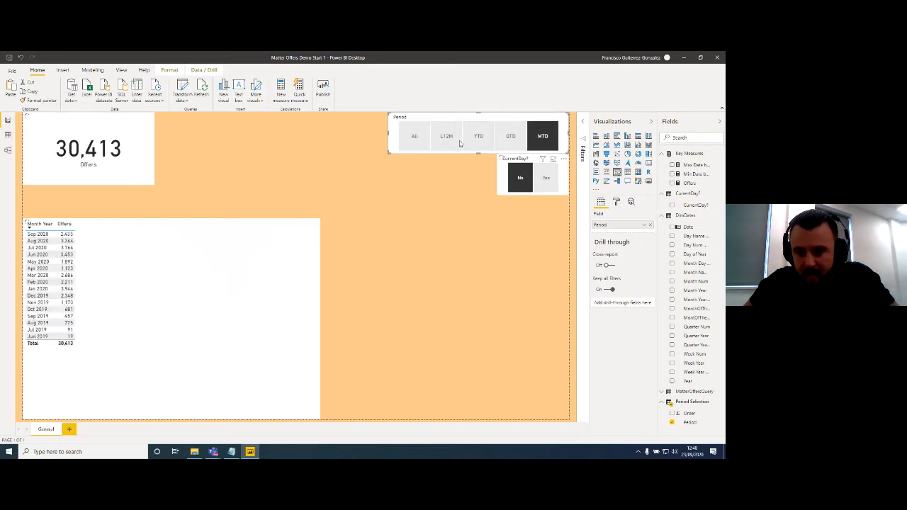
- Create a new measure named L12M Offers in the Key Measures table
{"action": "left_click", "coordinate": [691, 183]}
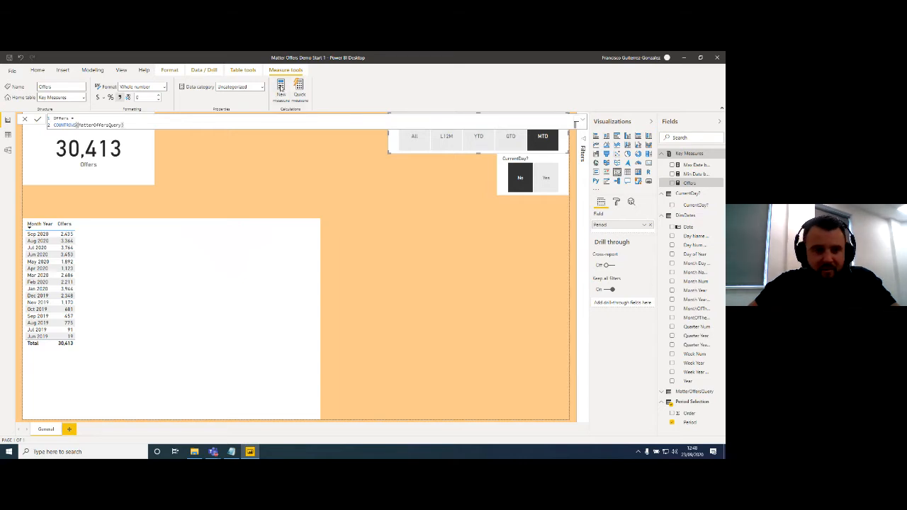
{"action": "left_click", "coordinate": [281, 86]}
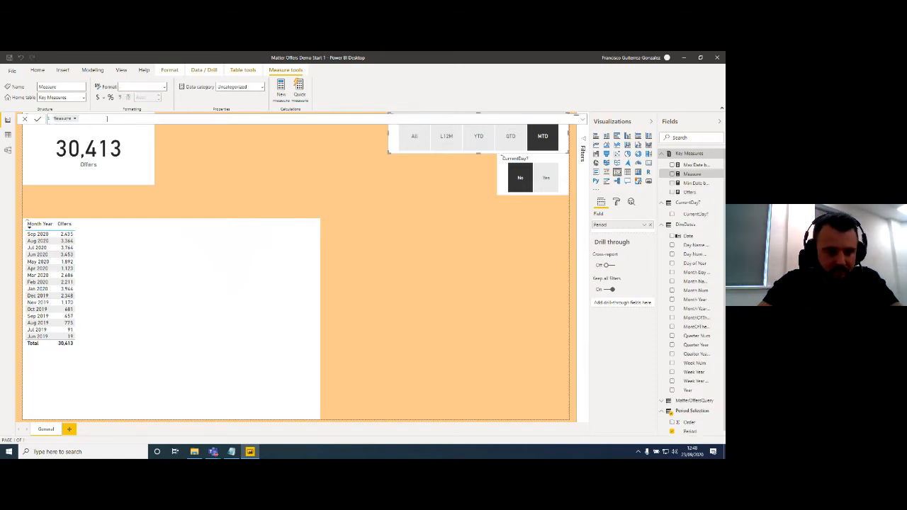
{"action": "type", "text": "L12M"}
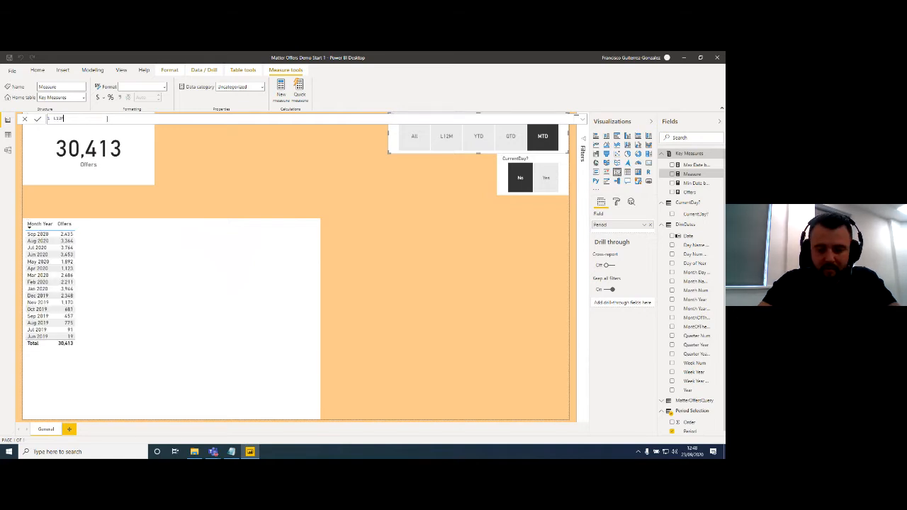
{"action": "type", "text": " Offers ="}
{"action": "key", "text": "shift+Return"}
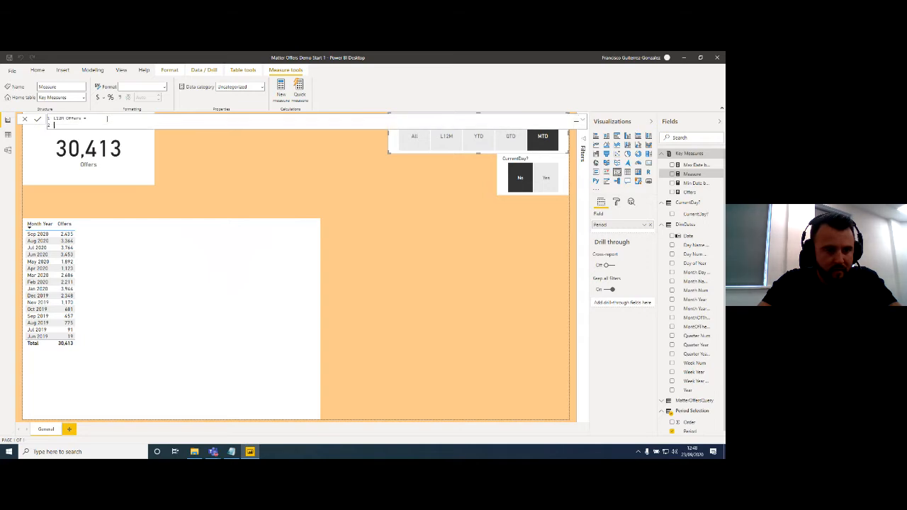
- Begin the L12M Offers formula on a new line with CALCULATE, using [Offers] as its expression
{"action": "type", "text": "cal"}
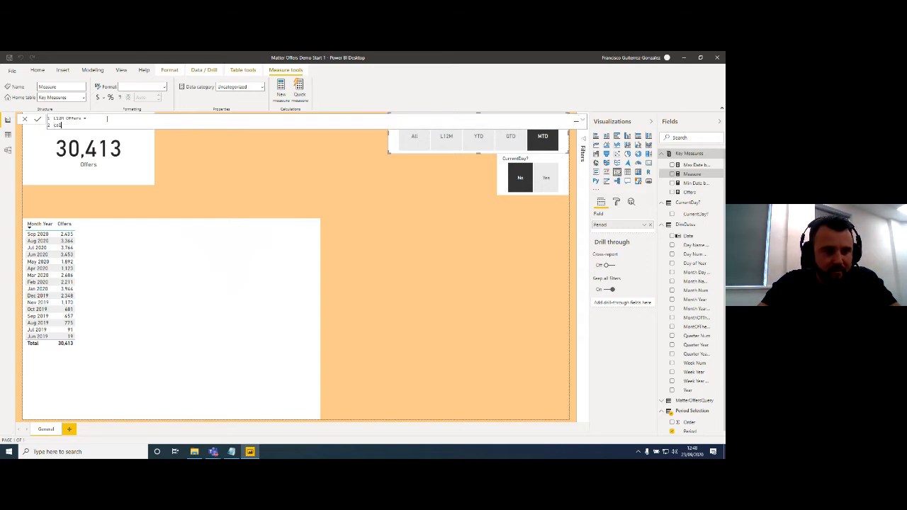
{"action": "type", "text": "culate"}
{"action": "key", "text": "Tab"}
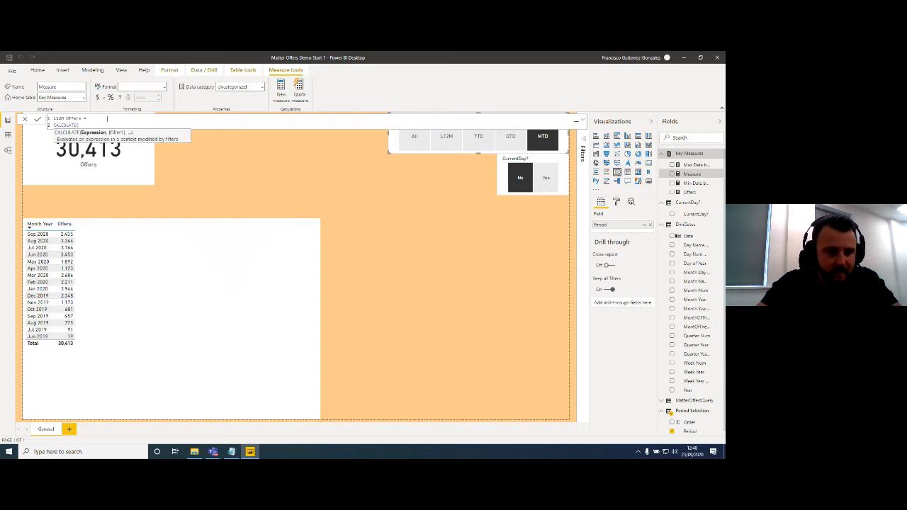
{"action": "key", "text": "shift+Return"}
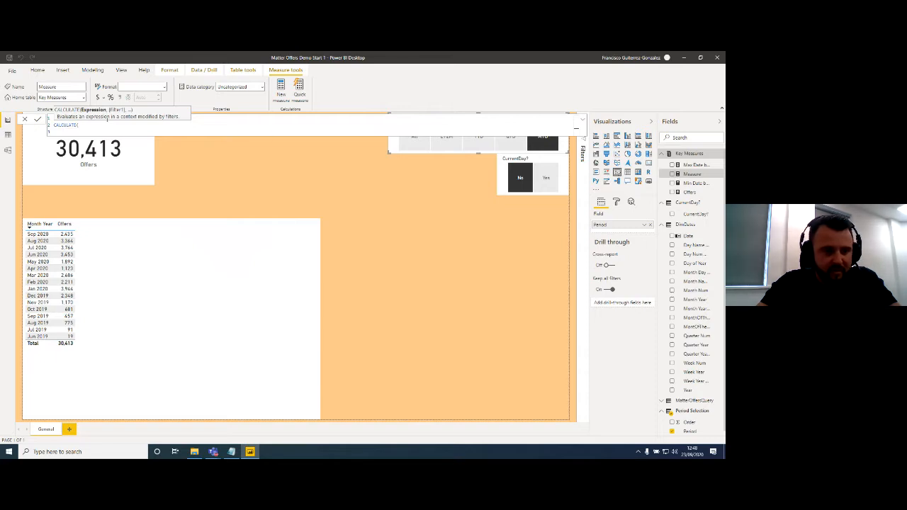
{"action": "type", "text": "off"}
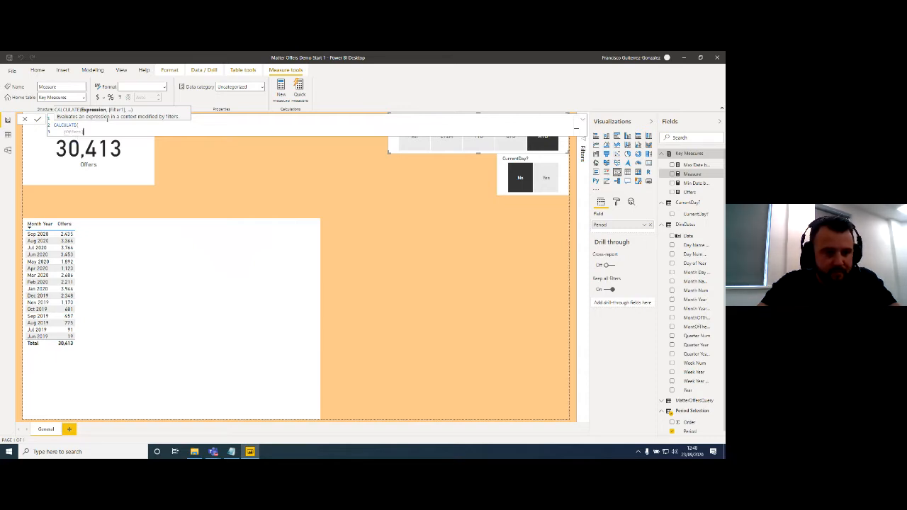
{"action": "key", "text": "Tab"}
{"action": "type", "text": ","}
{"action": "key", "text": "shift+Return"}
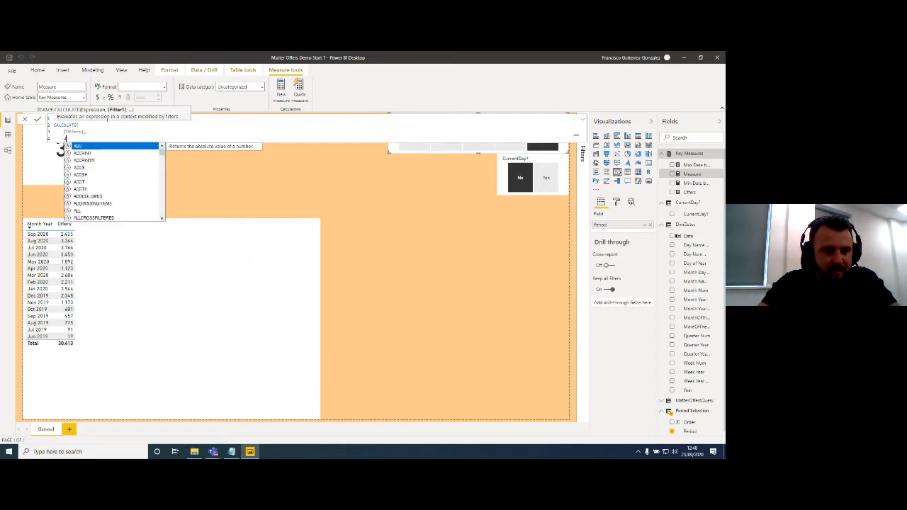
- Add DATESINPERIOD as the CALCULATE filter, with DimDates[Date] as its dates argument
{"action": "type", "text": "datesbe"}
{"action": "type", "text": "n"}
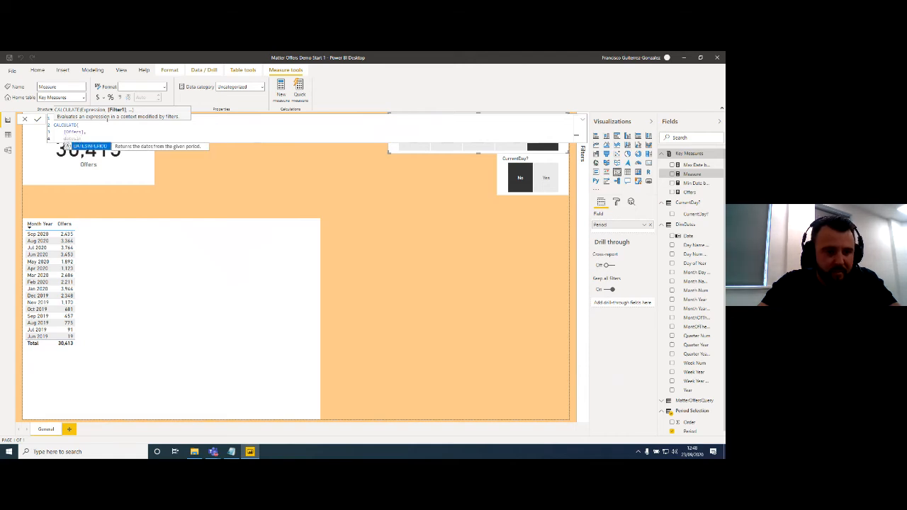
{"action": "key", "text": "Tab"}
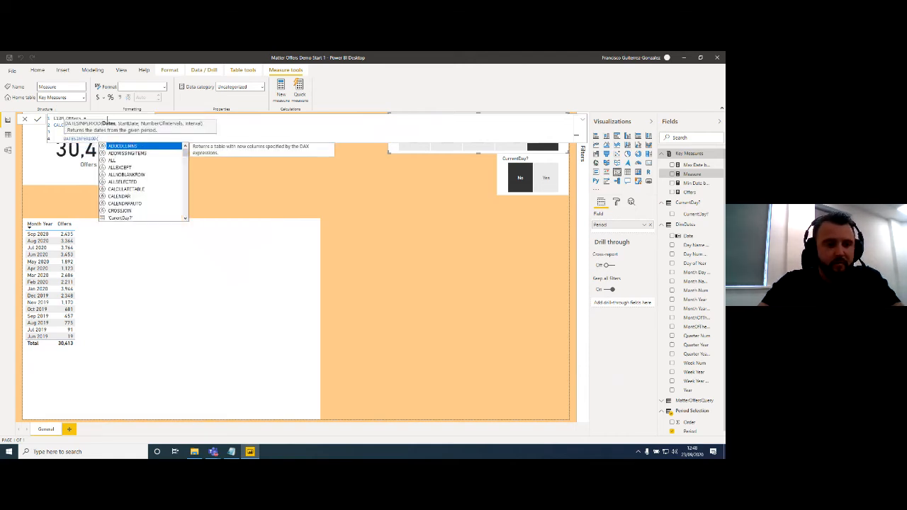
{"action": "type", "text": "dim"}
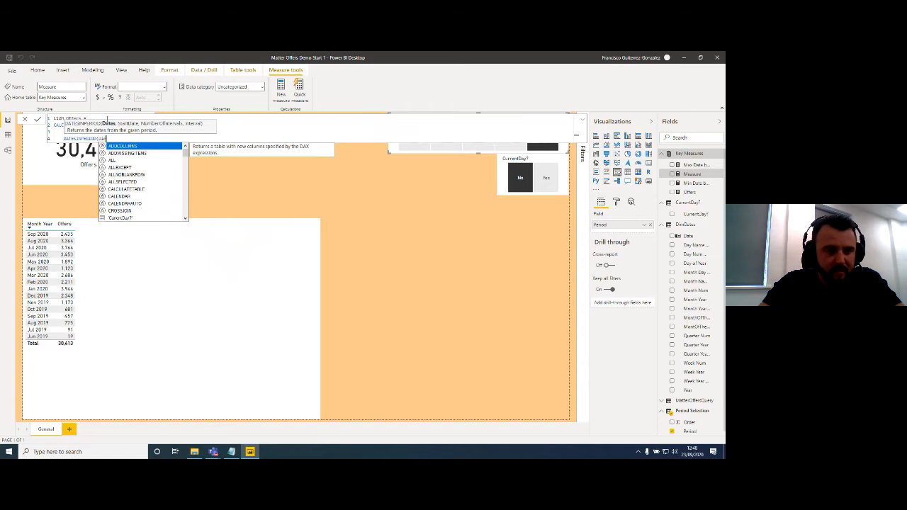
{"action": "type", "text": "dates[d"}
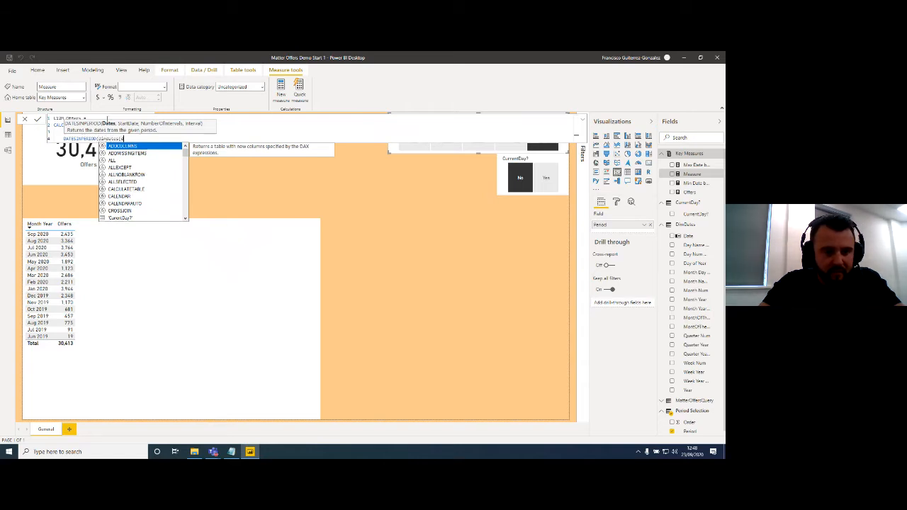
{"action": "key", "text": "Tab"}
{"action": "type", "text": ", "}
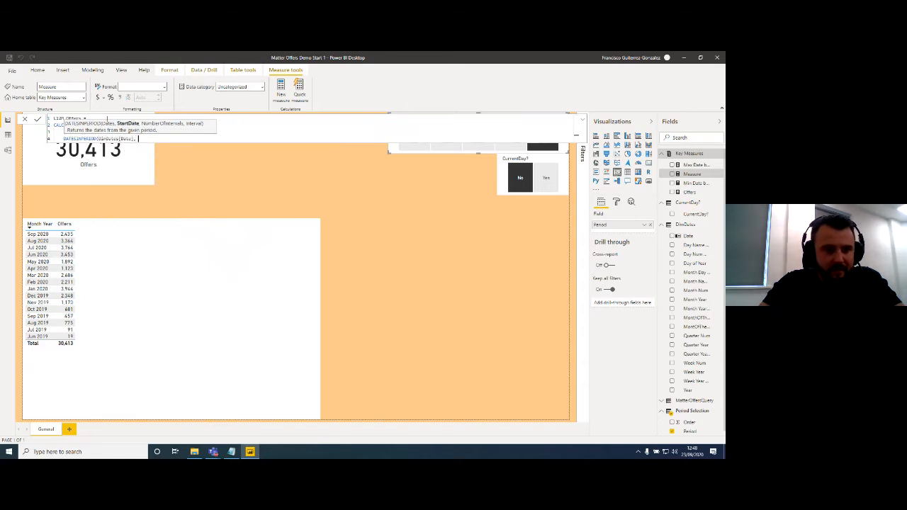
- Set the DATESINPERIOD start date to LASTDATE(DimDates[Date])
{"action": "type", "text": "las"}
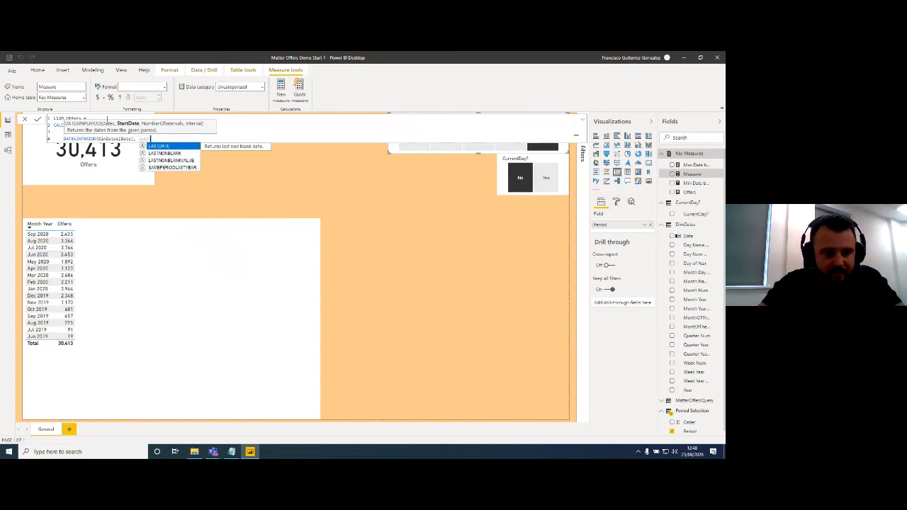
{"action": "type", "text": "td"}
{"action": "key", "text": "Tab"}
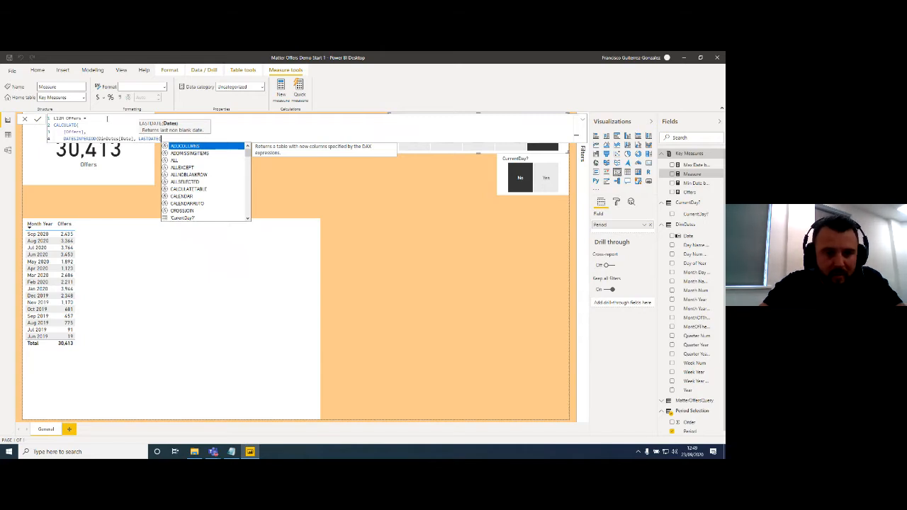
{"action": "type", "text": "DimDates[D"}
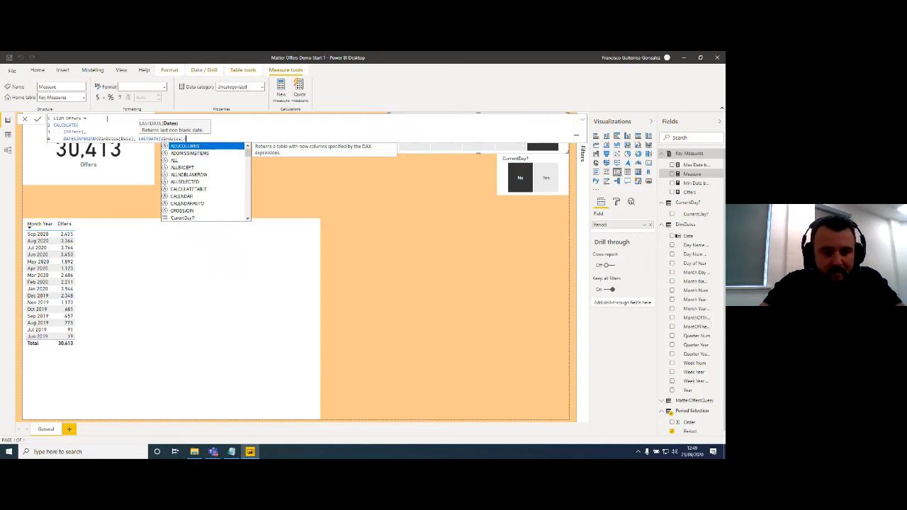
{"action": "key", "text": "Tab"}
{"action": "type", "text": ")"}
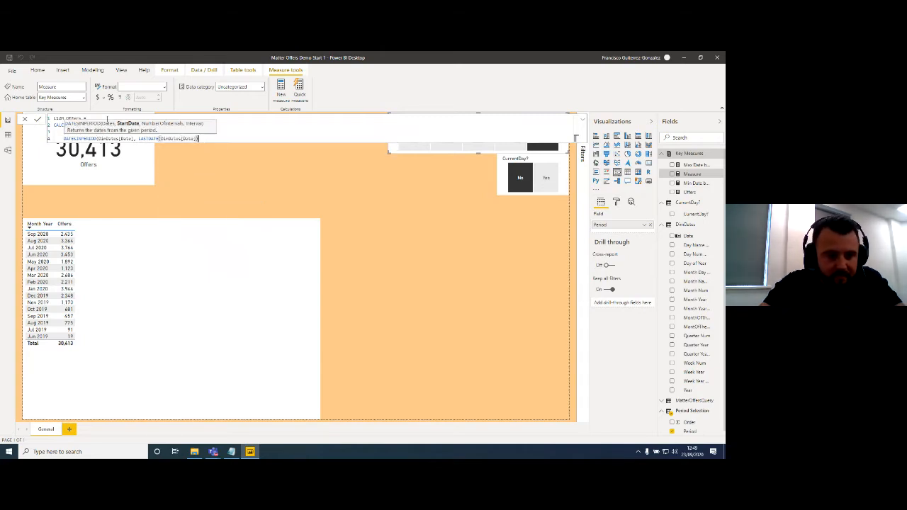
- Complete the DATESINPERIOD arguments with -365 intervals of DAY and close the function
{"action": "type", "text": ","}
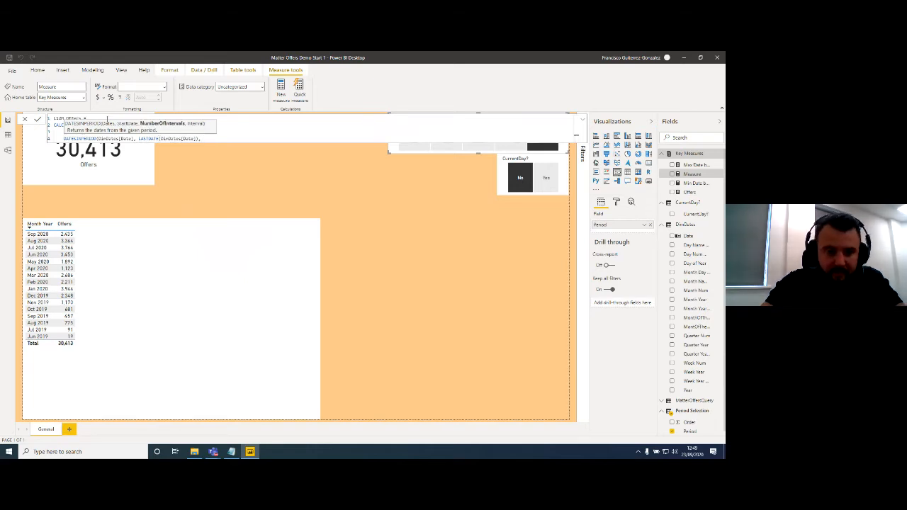
{"action": "type", "text": " -1"}
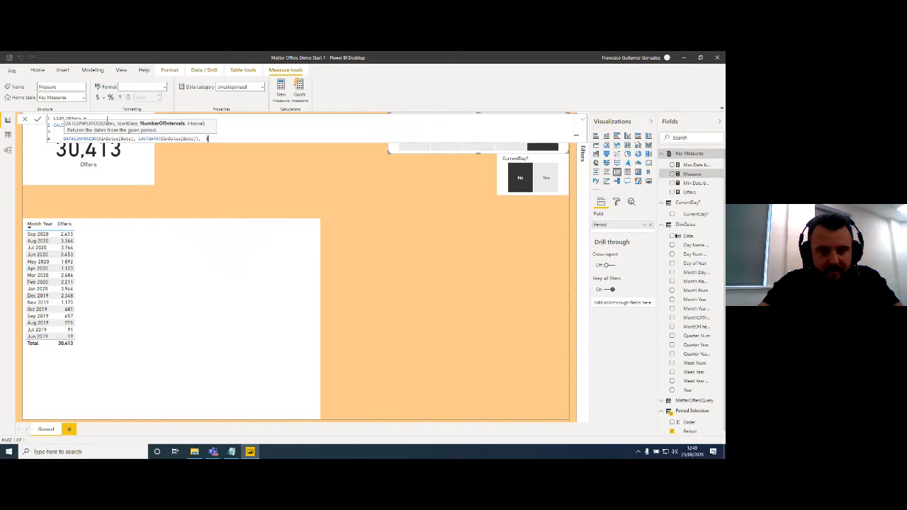
{"action": "type", "text": "2"}
{"action": "type", "text": "5, "}
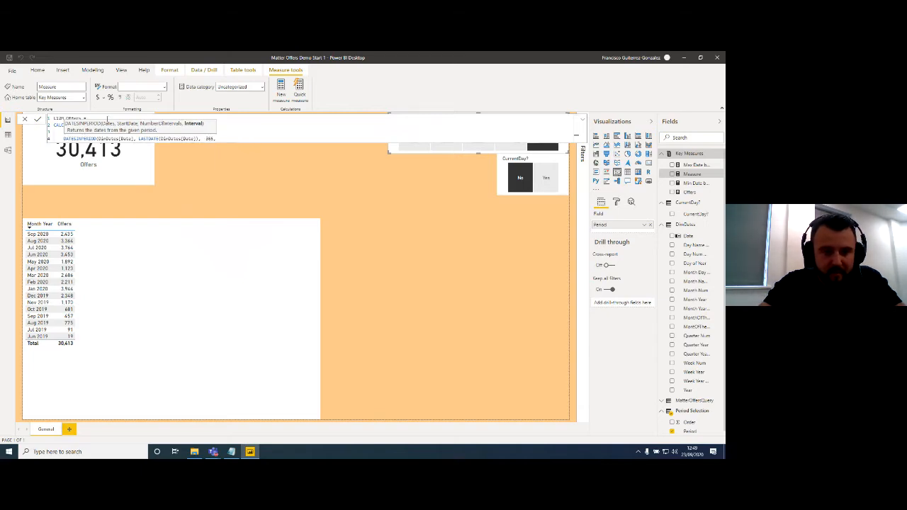
{"action": "type", "text": "DAY)"}
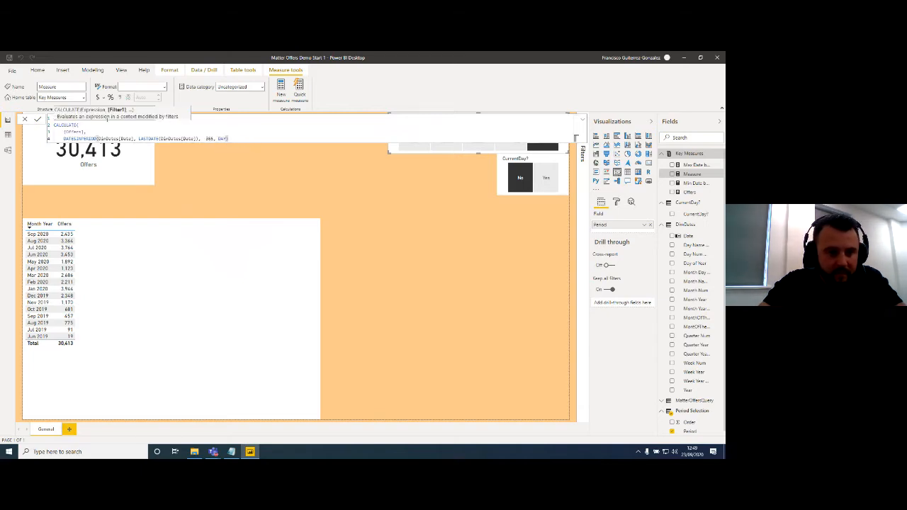
- Close and commit the L12M Offers formula, and add the measure to the Month Year table as its third column
{"action": "key", "text": "shift+Return"}
{"action": "type", "text": ")"}
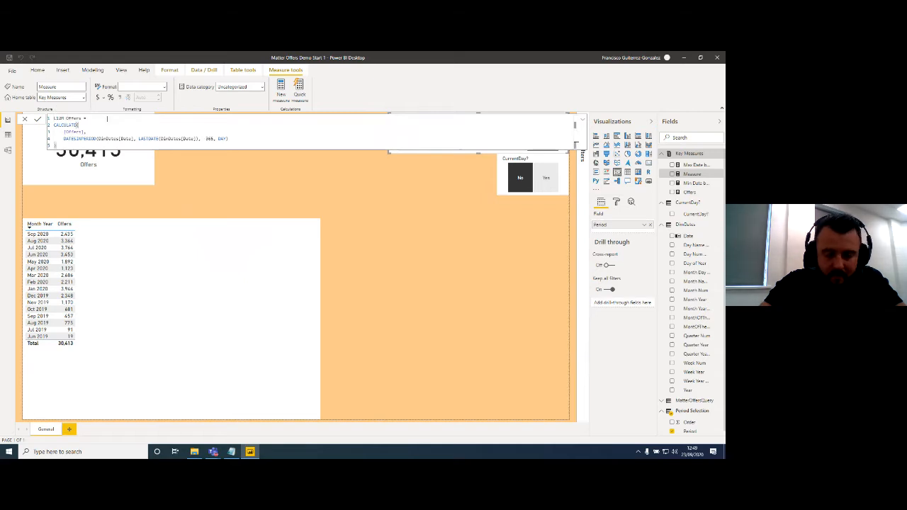
{"action": "key", "text": "Return"}
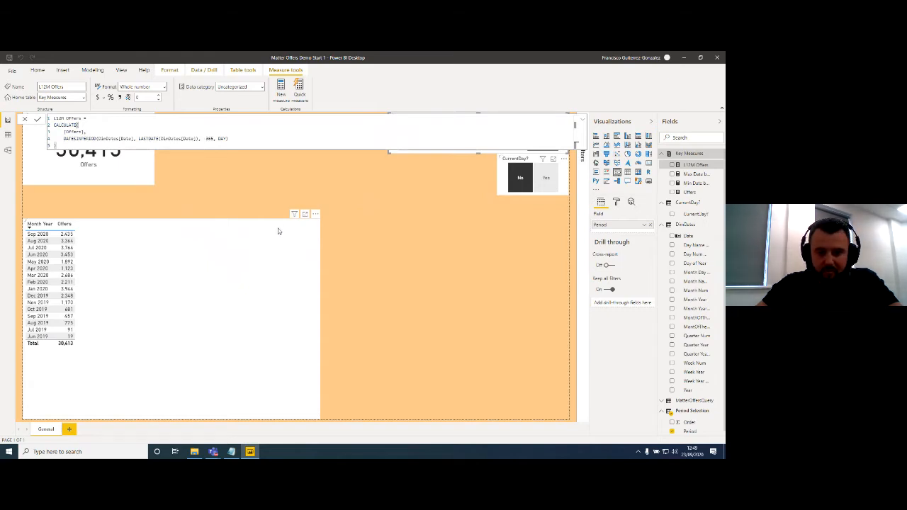
{"action": "left_click", "coordinate": [669, 174]}
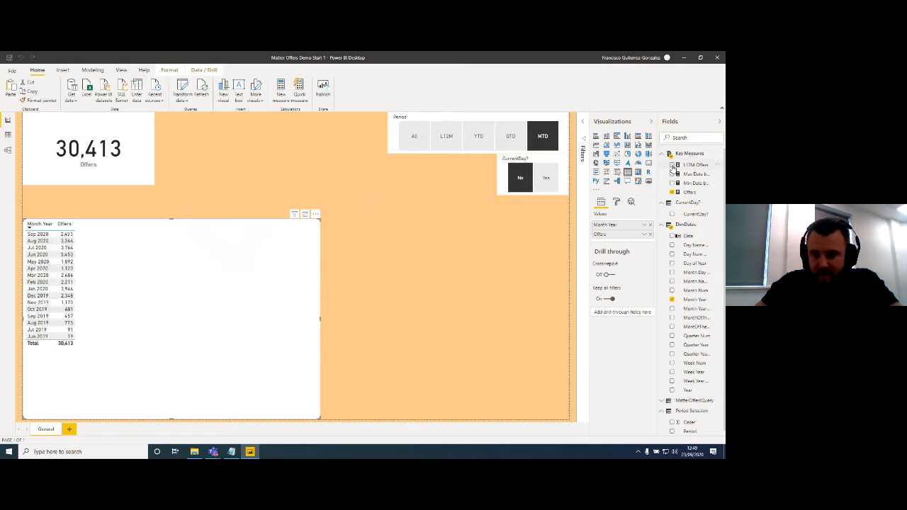
{"action": "left_click", "coordinate": [673, 165]}
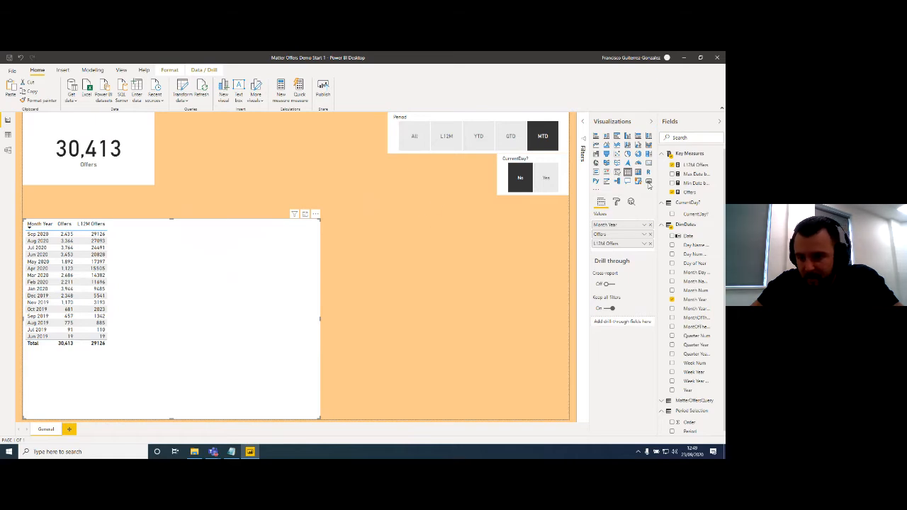
- Create another measure in Key Measures named Offers by Period
{"action": "left_click", "coordinate": [689, 194]}
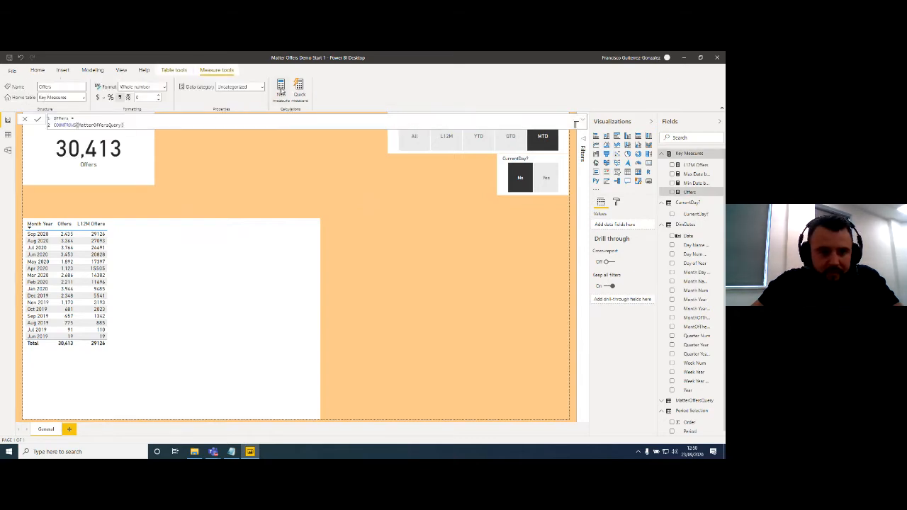
{"action": "left_click", "coordinate": [281, 90]}
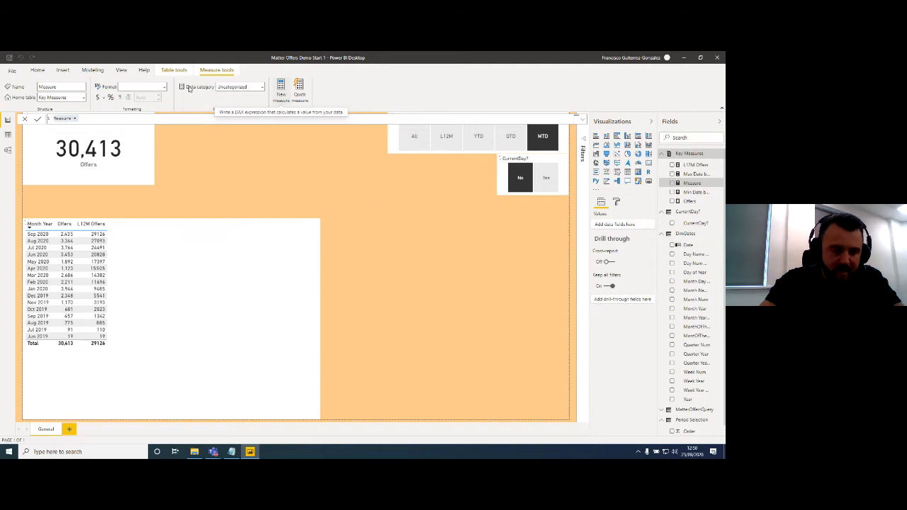
{"action": "type", "text": "B"}
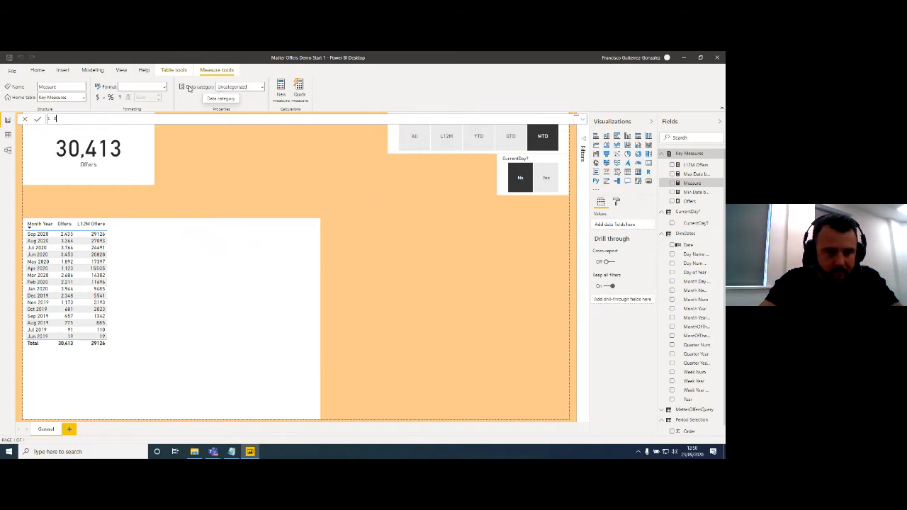
{"action": "type", "text": "ffers by Period ="}
{"action": "key", "text": "shift+Return"}
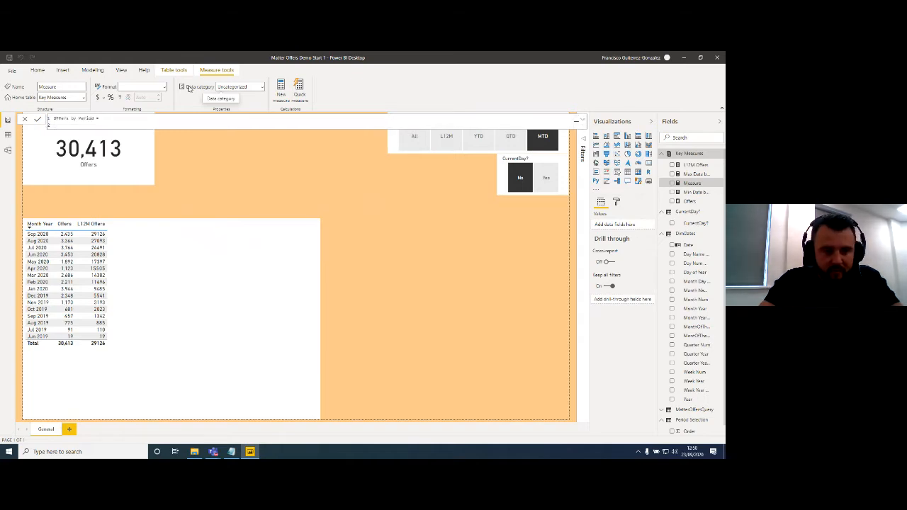
- Declare a variable named _PeriodSelected on the second line of the Offers by Period formula
{"action": "type", "text": "sw"}
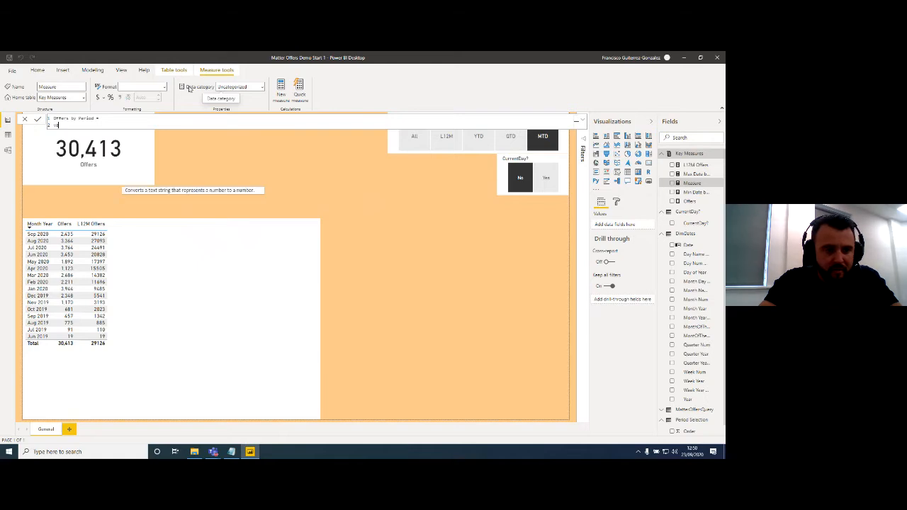
{"action": "type", "text": "r"}
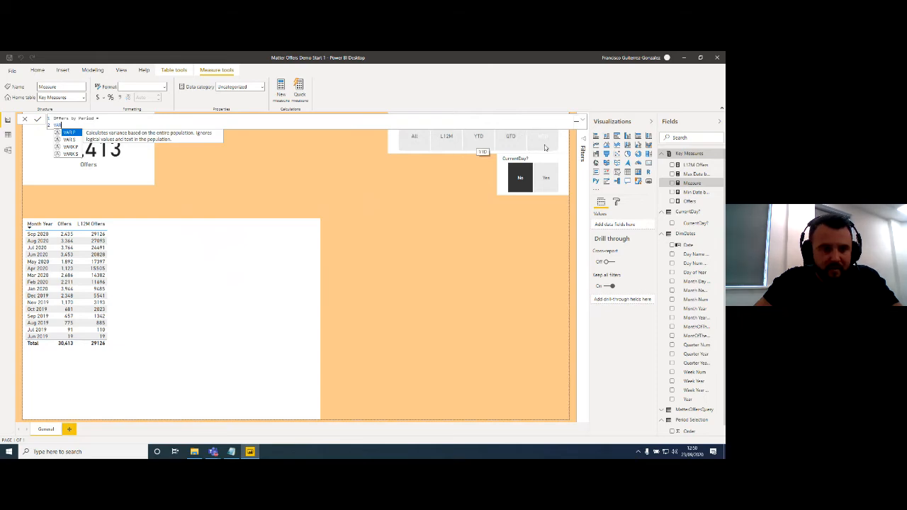
{"action": "type", "text": " s"}
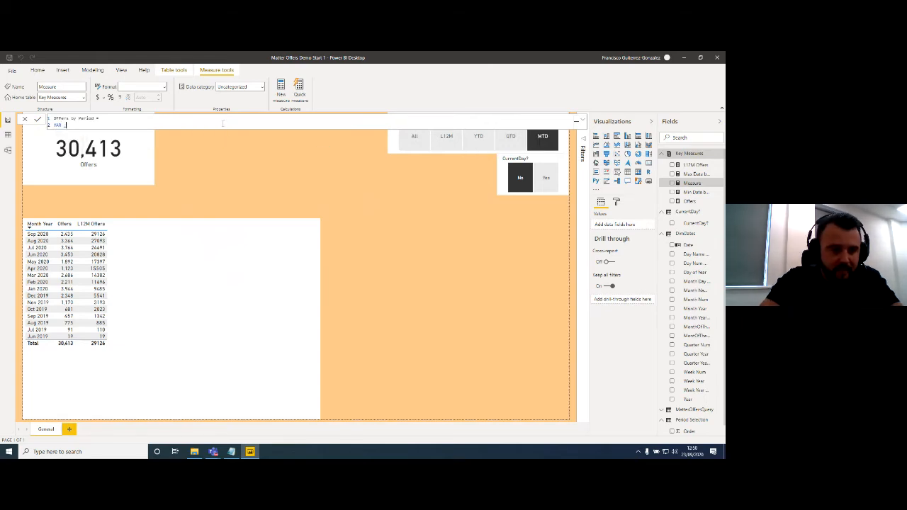
{"action": "type", "text": "elPeriod"}
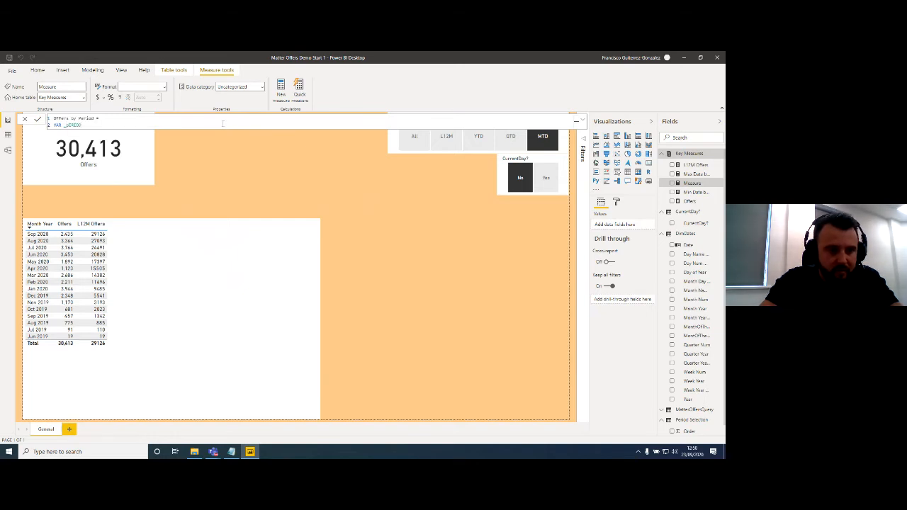
{"action": "key", "text": "BackSpace"}
{"action": "key", "text": "BackSpace"}
{"action": "key", "text": "BackSpace"}
{"action": "key", "text": "BackSpace"}
{"action": "key", "text": "BackSpace"}
{"action": "key", "text": "BackSpace"}
{"action": "key", "text": "BackSpace"}
{"action": "key", "text": "BackSpace"}
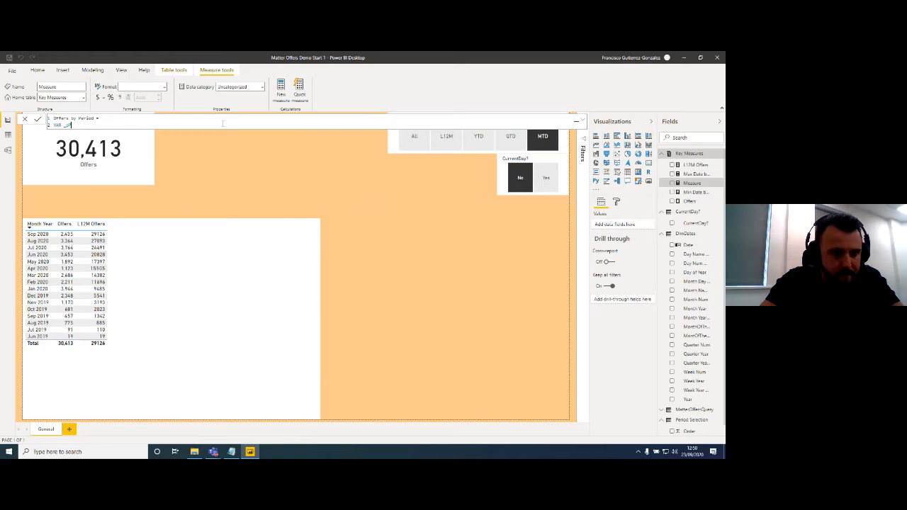
{"action": "key", "text": "BackSpace"}
{"action": "type", "text": "PeriodSel"}
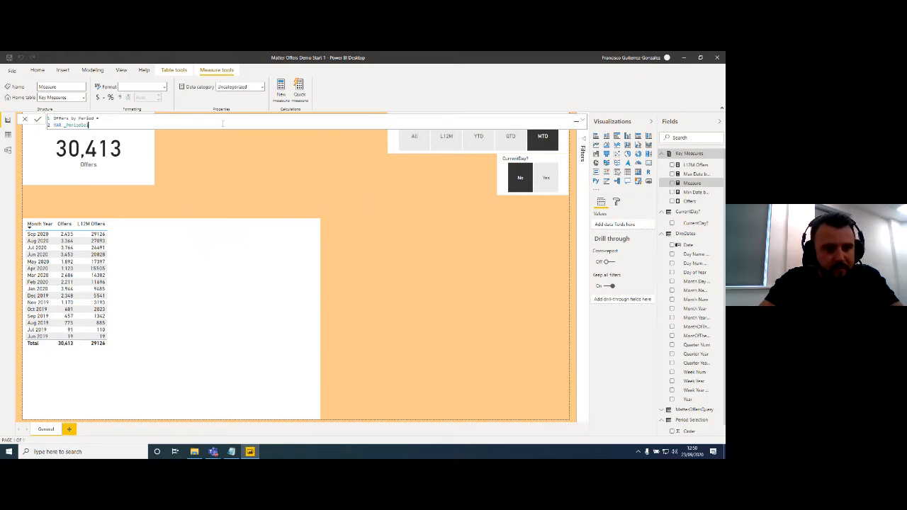
{"action": "type", "text": "ected ="}
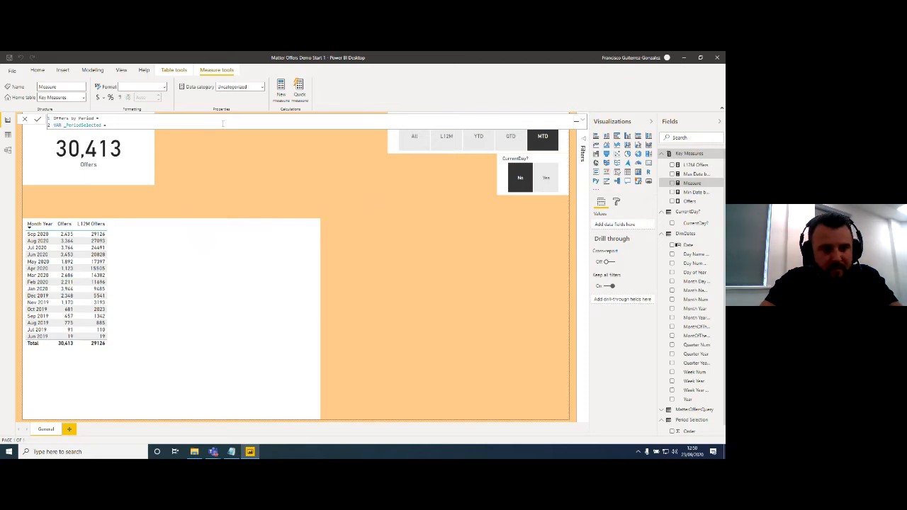
- Assign the variable SELECTEDVALUE of the 'Period Selection'[Period ] column
{"action": "type", "text": " selectedv"}
{"action": "key", "text": "Tab"}
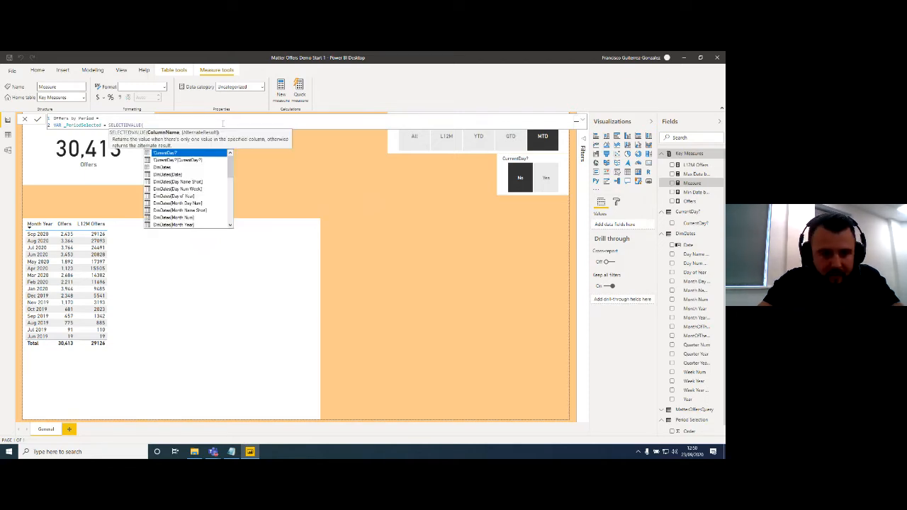
{"action": "type", "text": "period"}
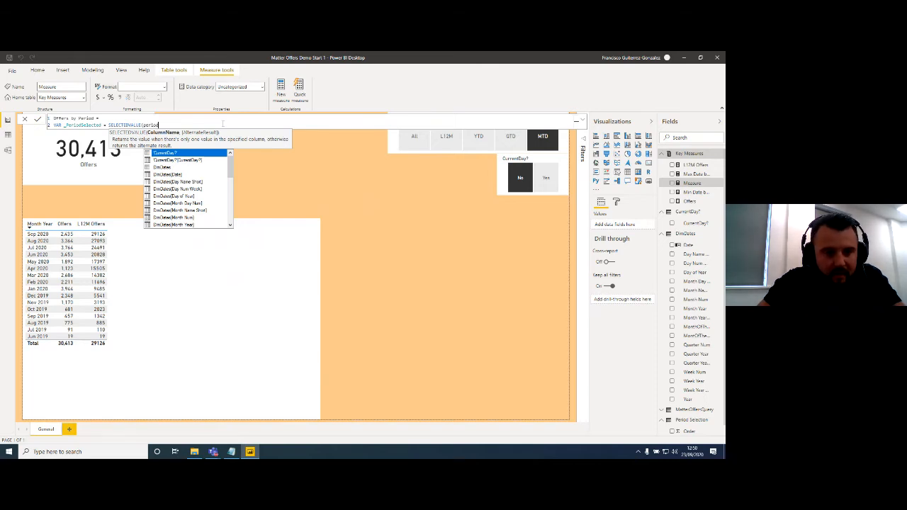
{"action": "key", "text": "Down"}
{"action": "key", "text": "Down"}
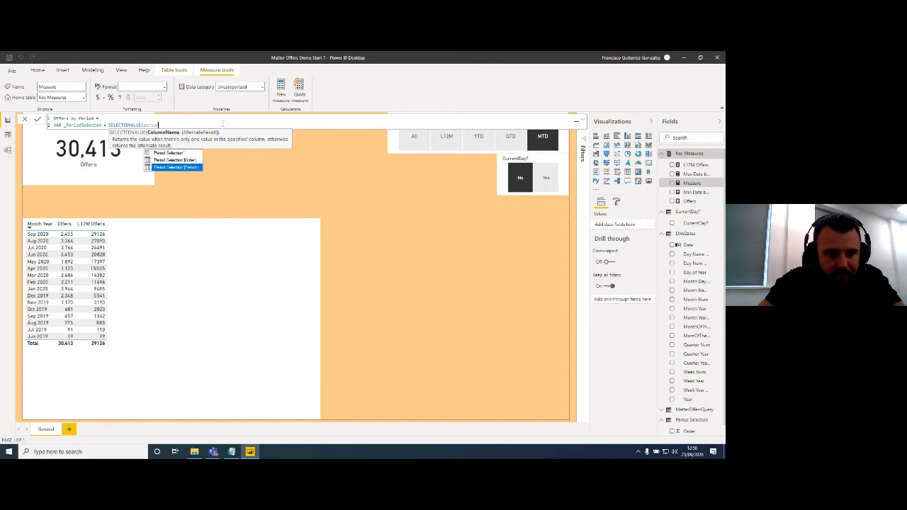
{"action": "key", "text": "Tab"}
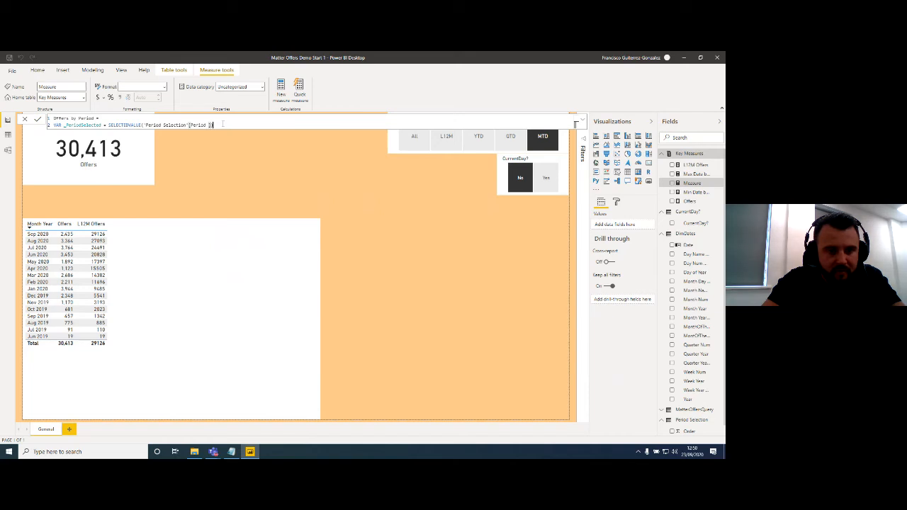
- Add a RETURN line followed by a SWITCH function that uses _PeriodSelected as its expression
{"action": "key", "text": "shift+Return"}
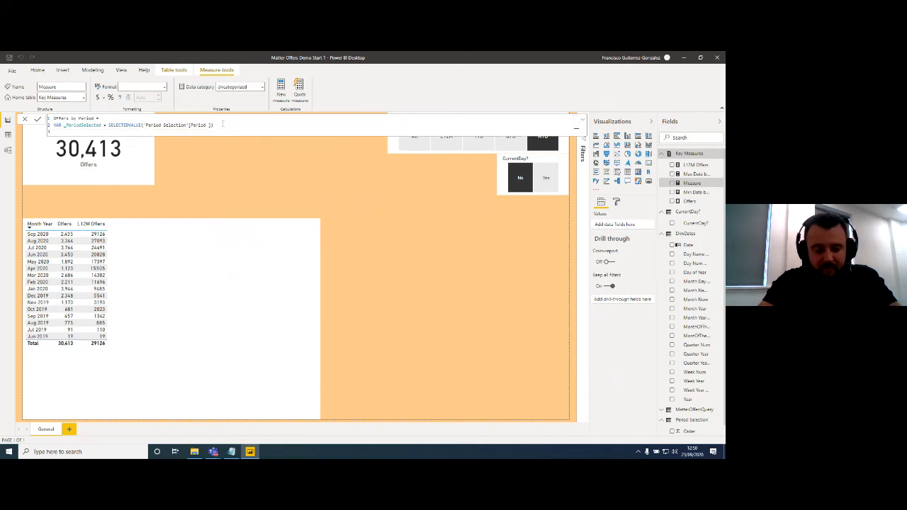
{"action": "type", "text": "RETURN"}
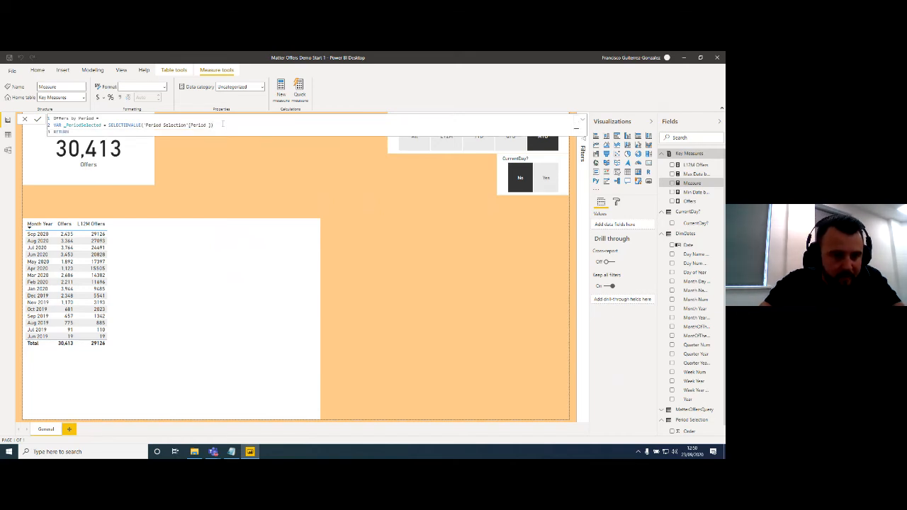
{"action": "key", "text": "shift+Return"}
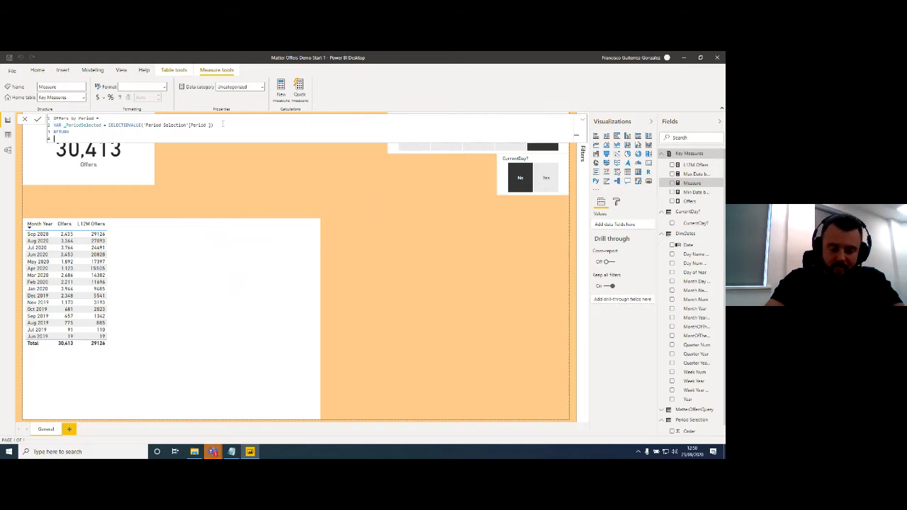
{"action": "type", "text": "SWITCH("}
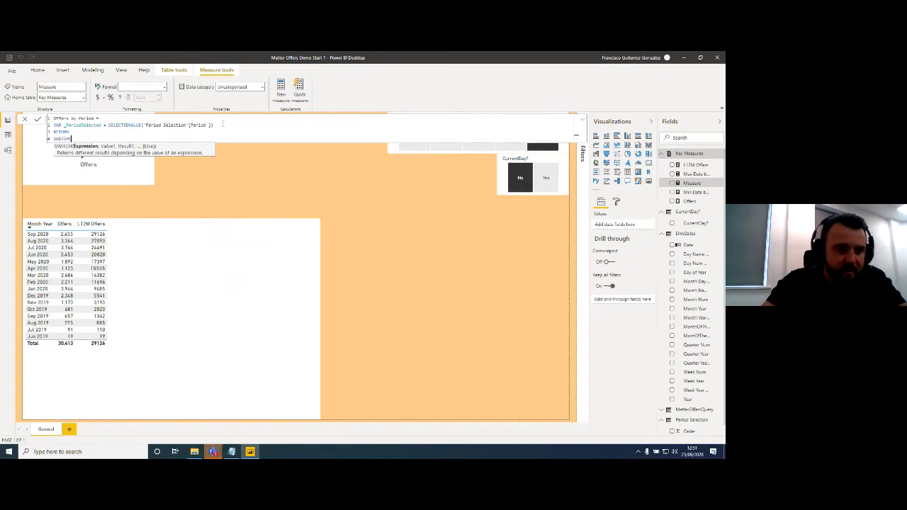
{"action": "type", "text": "_"}
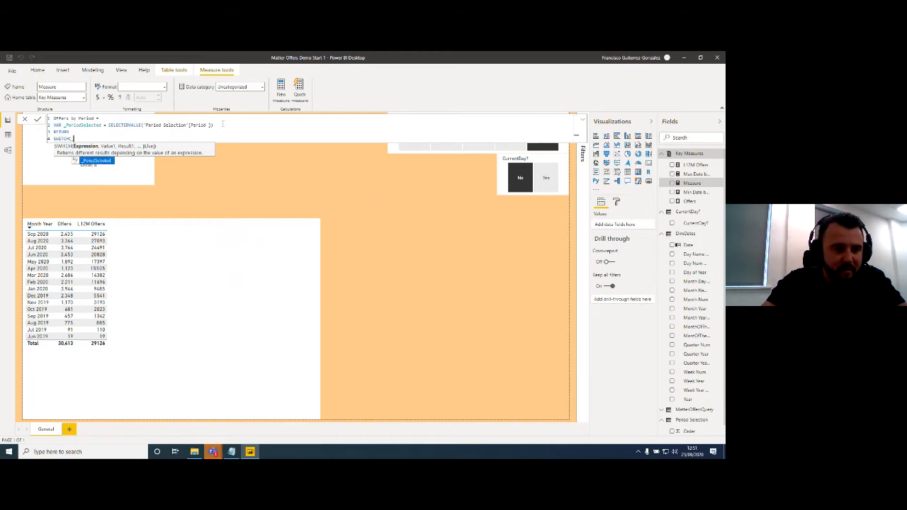
{"action": "key", "text": "Tab"}
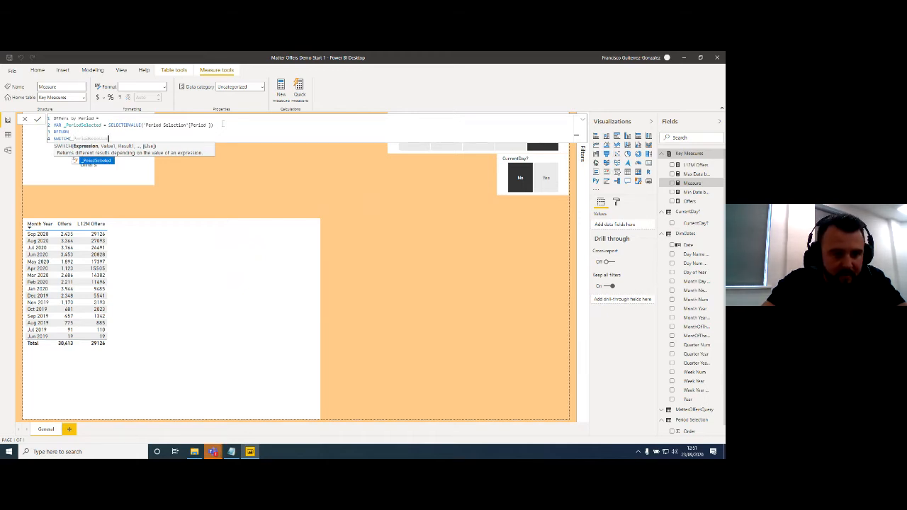
{"action": "type", "text": ","}
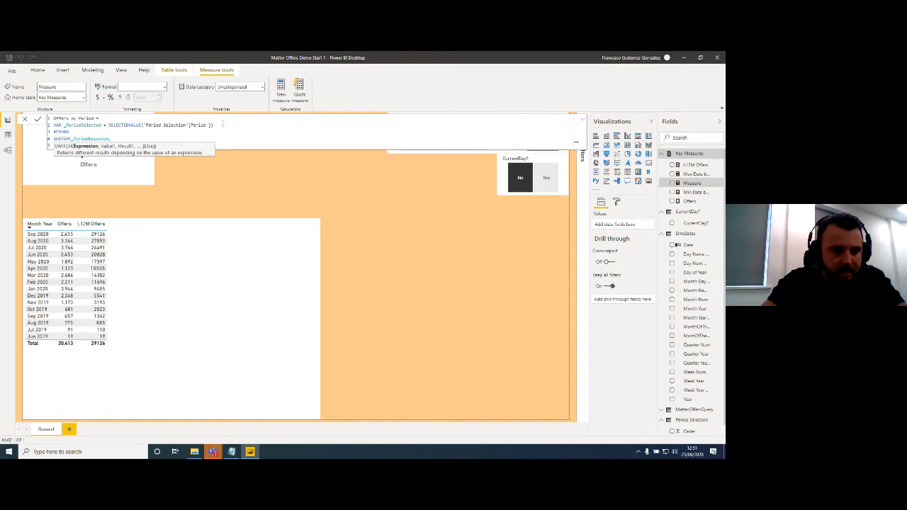
- Add a SWITCH case on its own line that returns [Offers] for "All"
{"action": "key", "text": "shift+Return"}
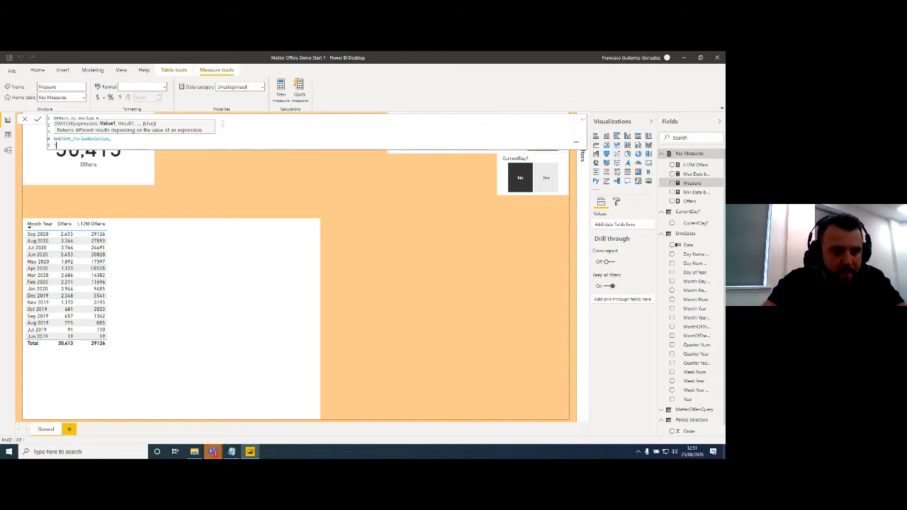
{"action": "type", "text": "\"L12M\", offer"}
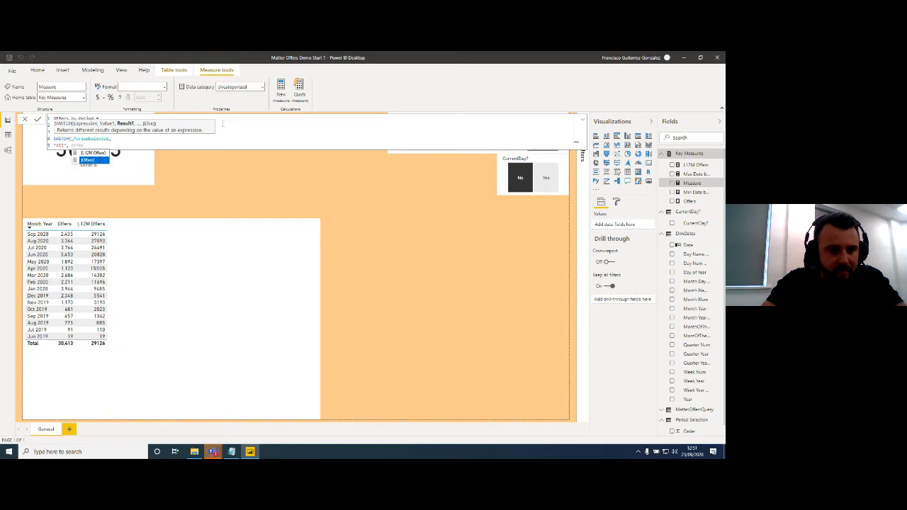
{"action": "key", "text": "Tab"}
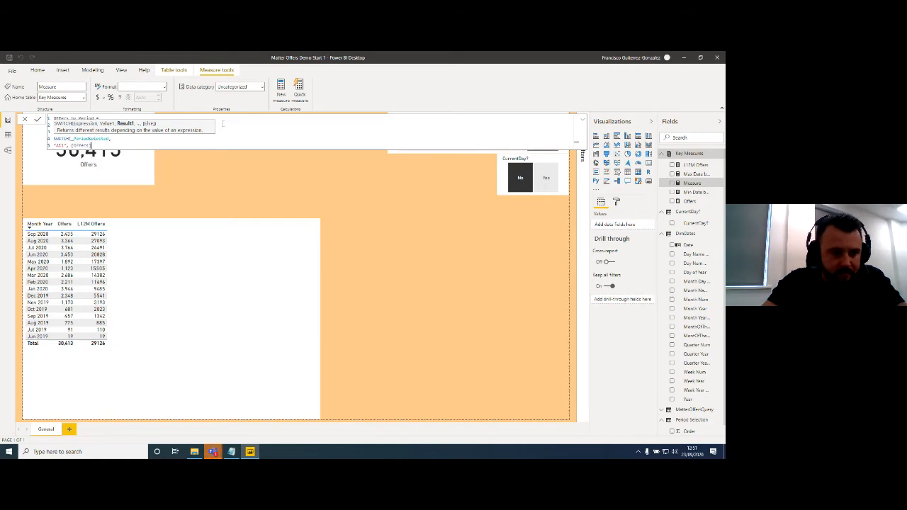
{"action": "type", "text": ","}
- Add a SWITCH case on a new line that returns [L12M Offers] for "L12M"
{"action": "key", "text": "shift+Return"}
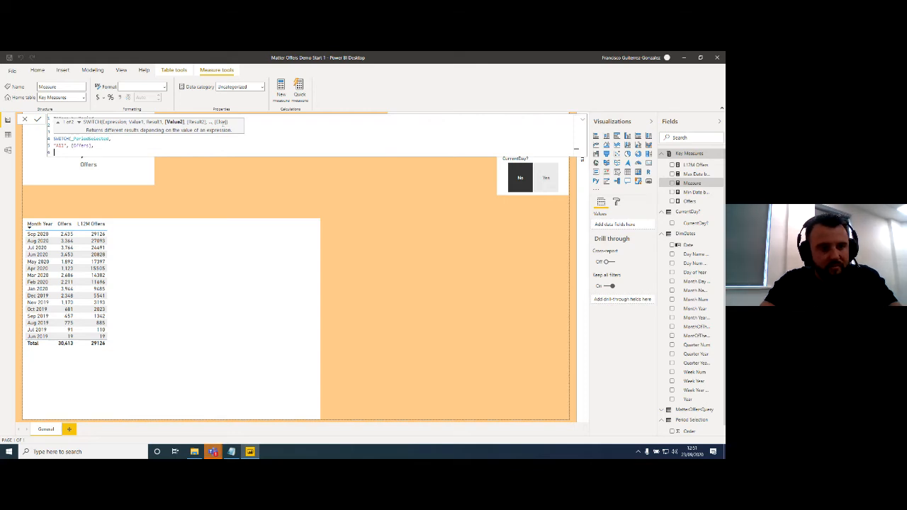
{"action": "type", "text": "\"L12M"}
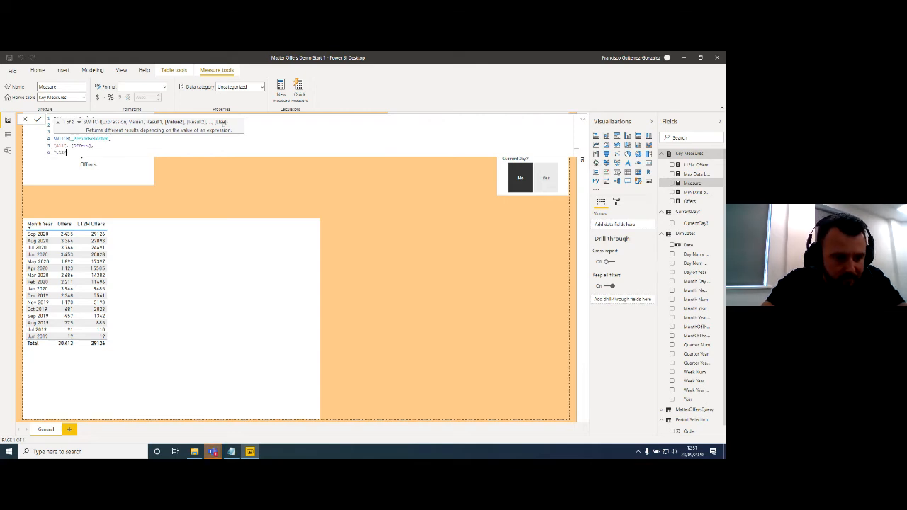
{"action": "type", "text": "\","}
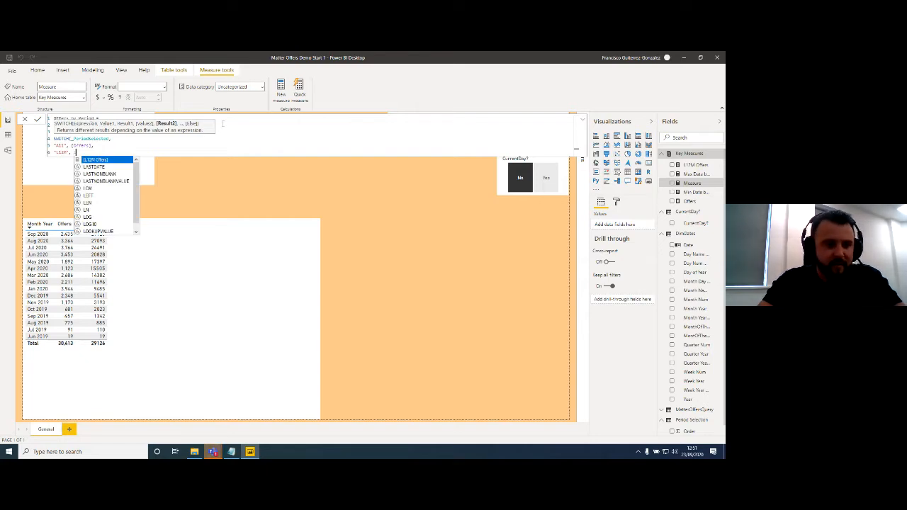
{"action": "key", "text": "Tab"}
{"action": "type", "text": ","}
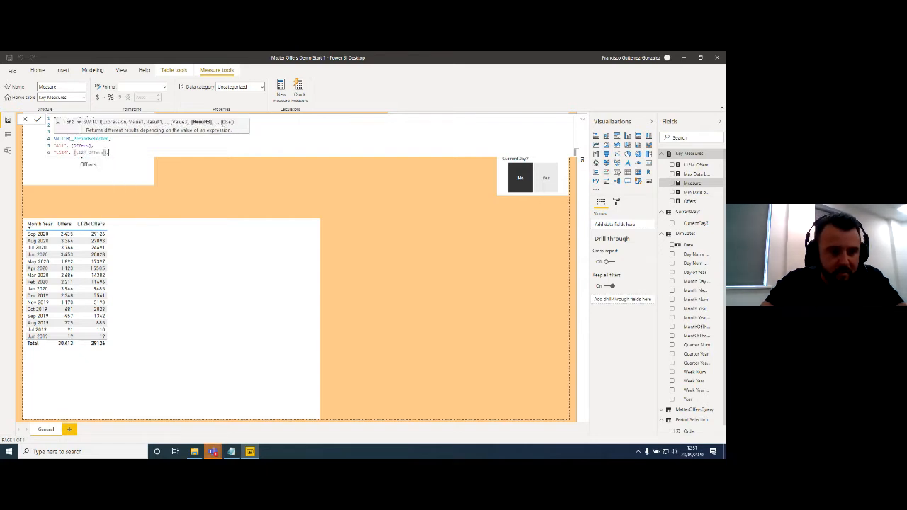
- Add a "YTD" case on a new line returning CALCULATE([Offers], DATESYTD(DimDates[Date])), ending with a comma
{"action": "key", "text": "shift+Return"}
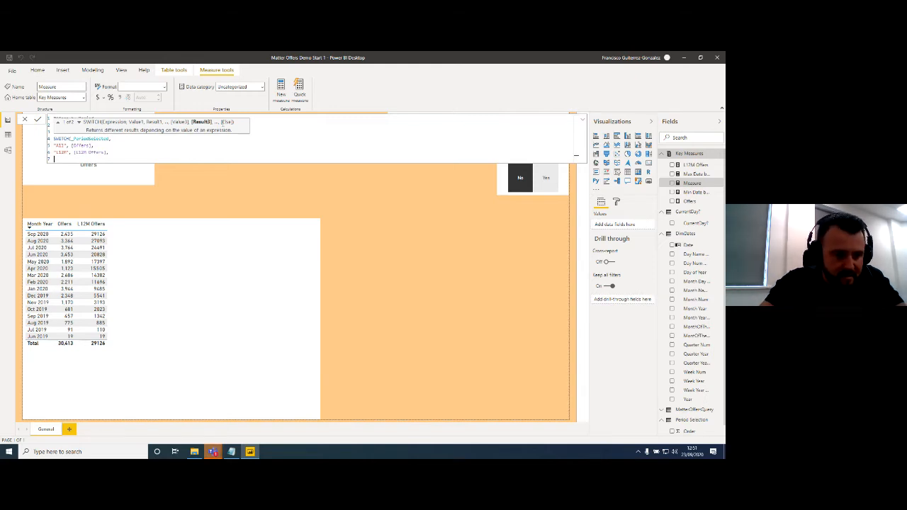
{"action": "type", "text": "\"YTD"}
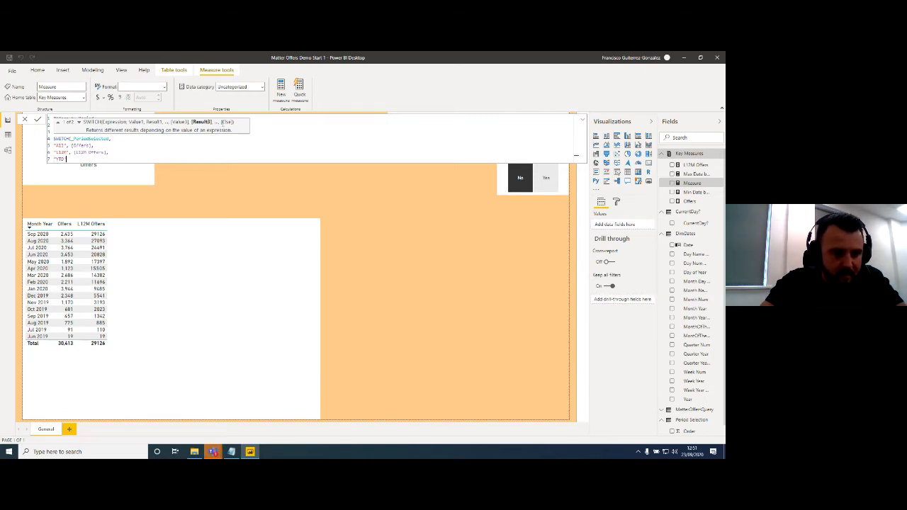
{"action": "type", "text": "\", CALCULATE("}
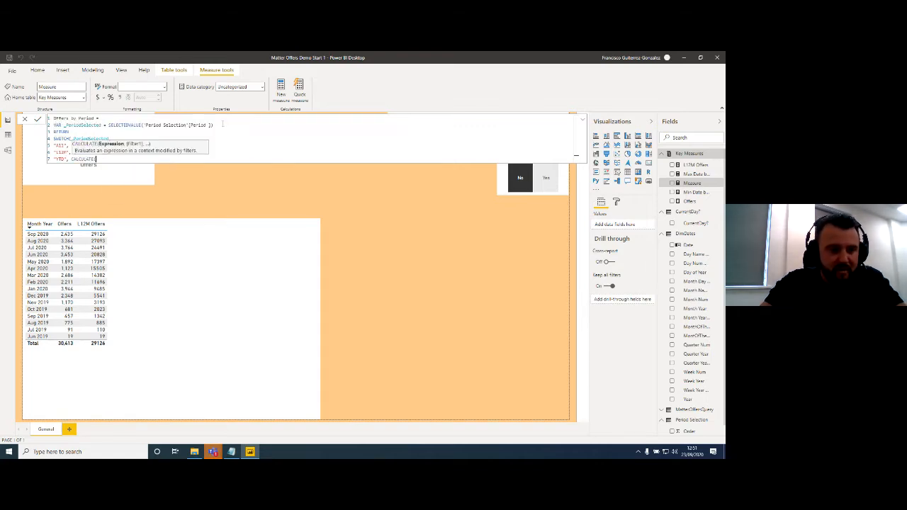
{"action": "type", "text": "[Offers],"}
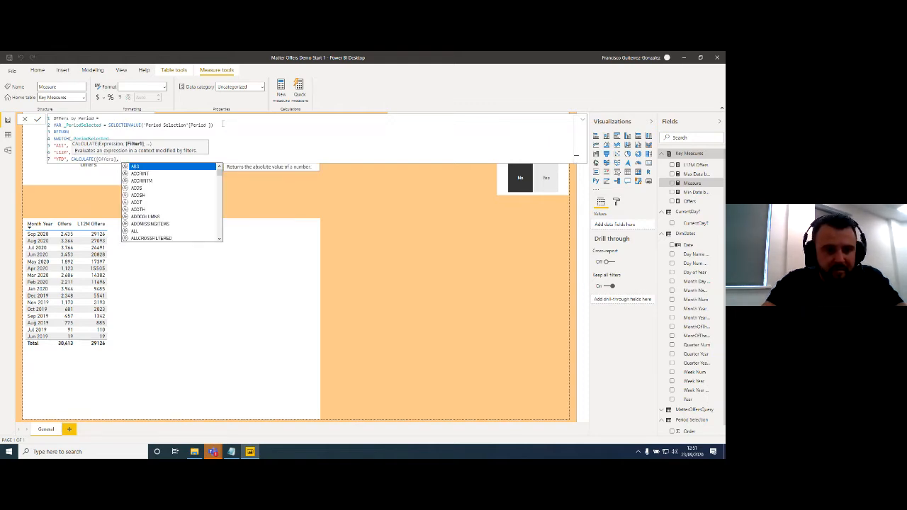
{"action": "type", "text": " datesy"}
{"action": "key", "text": "Tab"}
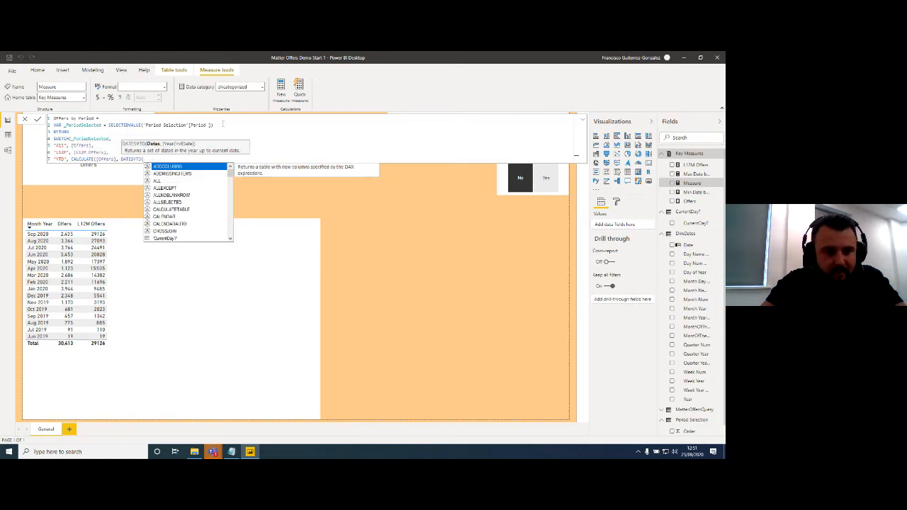
{"action": "type", "text": "dimdates[d"}
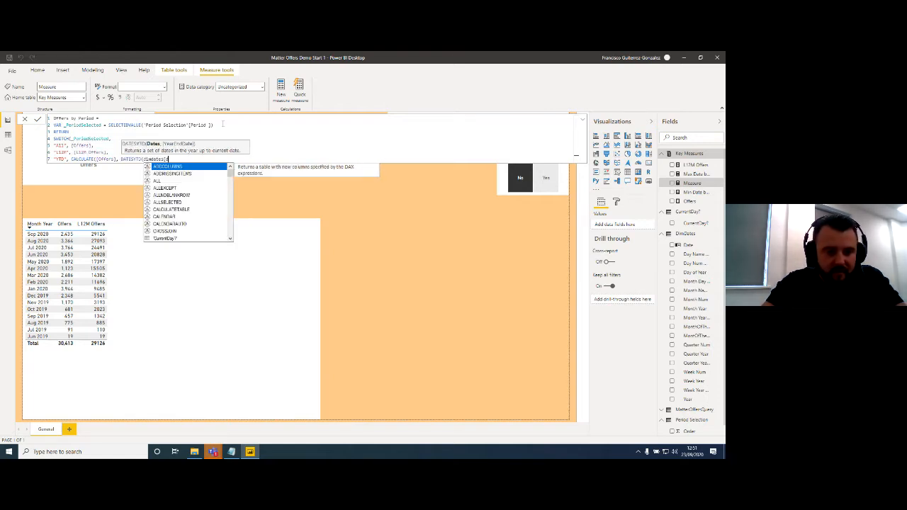
{"action": "key", "text": "Tab"}
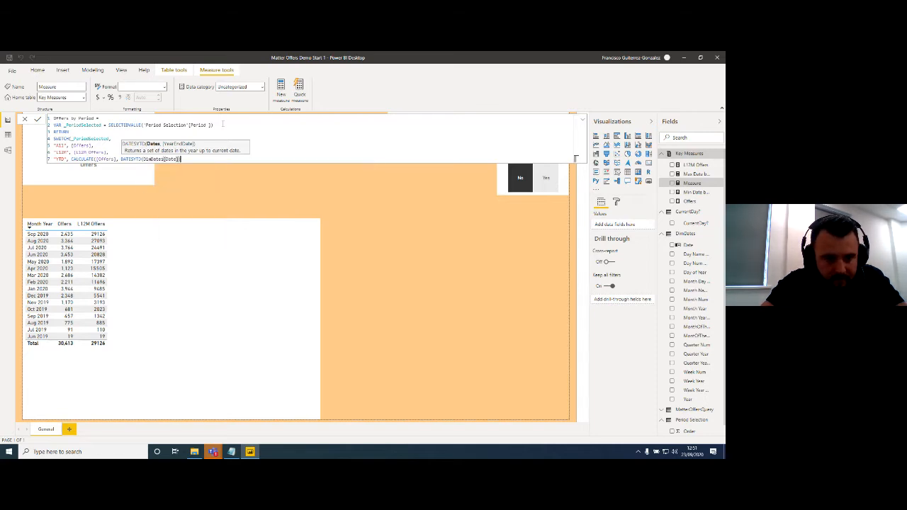
{"action": "type", "text": "))"}
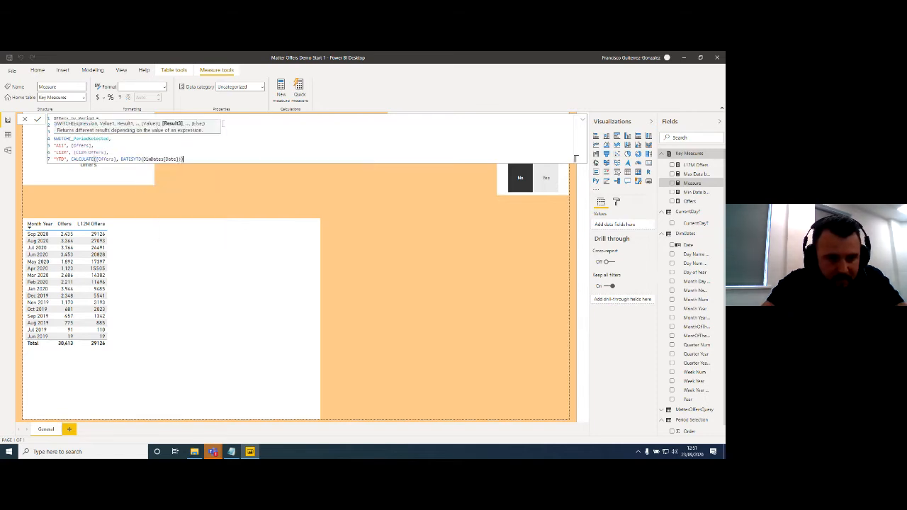
{"action": "type", "text": ","}
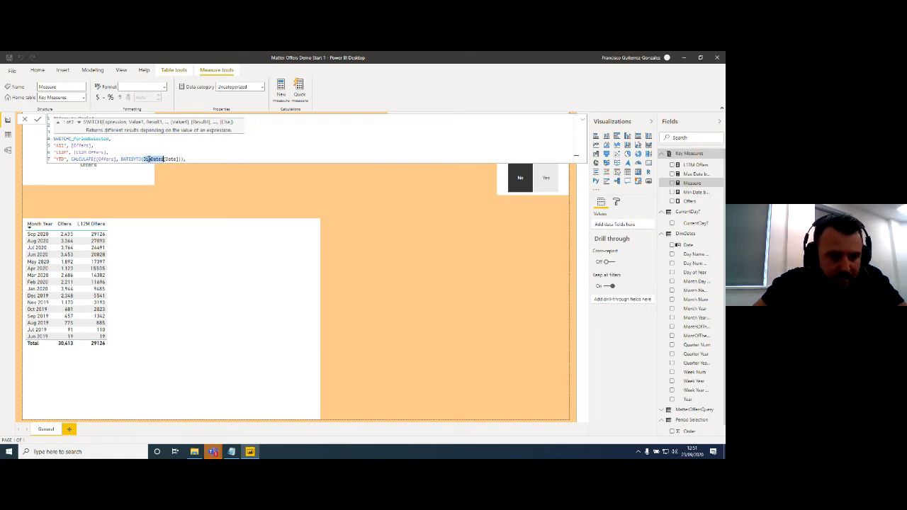
- Duplicate the "YTD" case line twice directly below itself in the SWITCH function
{"action": "left_click_drag", "start_coordinate": [191, 159], "coordinate": [55, 159]}
{"action": "key", "text": "ctrl+c"}
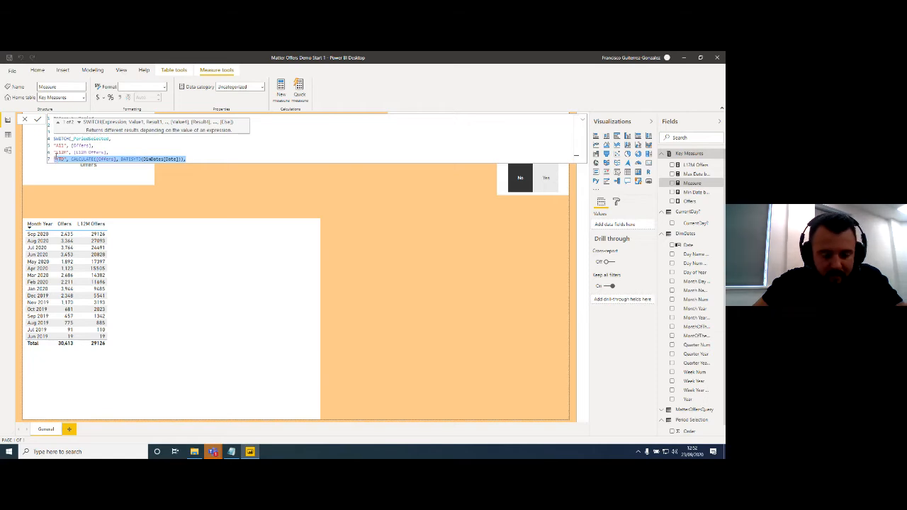
{"action": "left_click", "coordinate": [192, 160]}
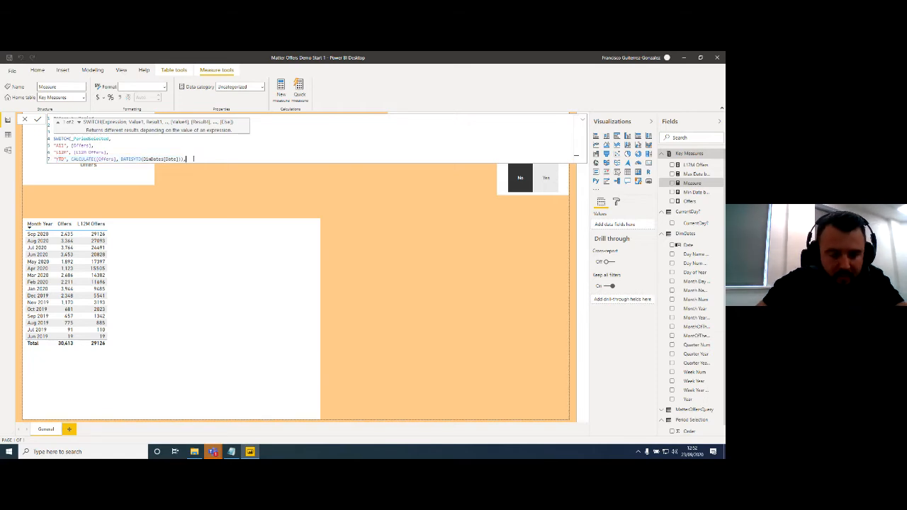
{"action": "key", "text": "shift+Return"}
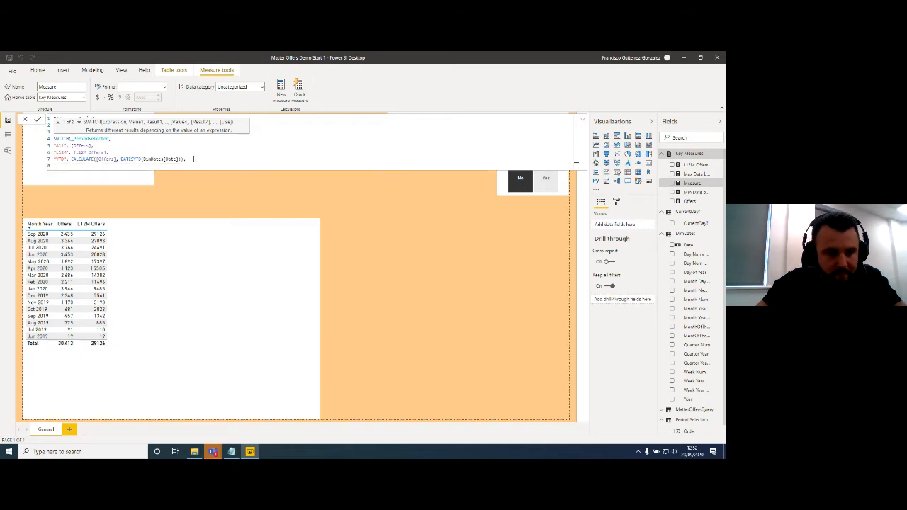
{"action": "key", "text": "ctrl+v"}
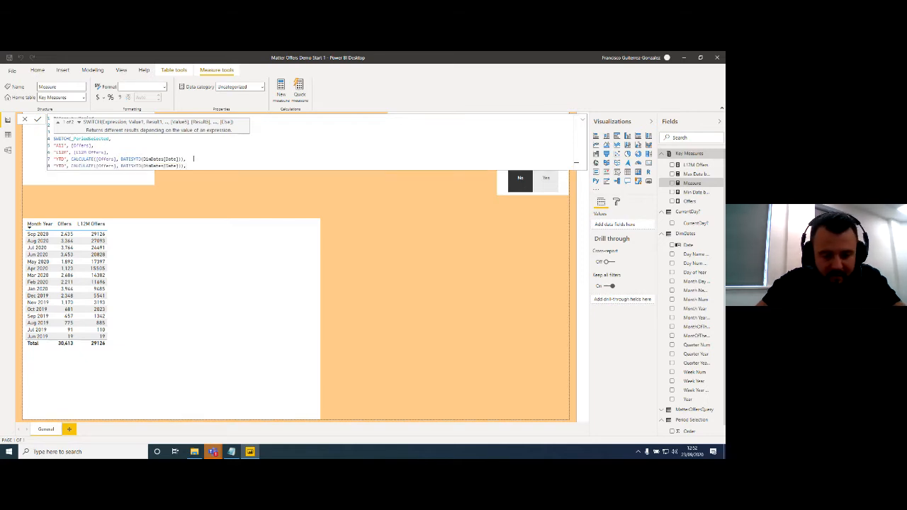
{"action": "key", "text": "shift+Return"}
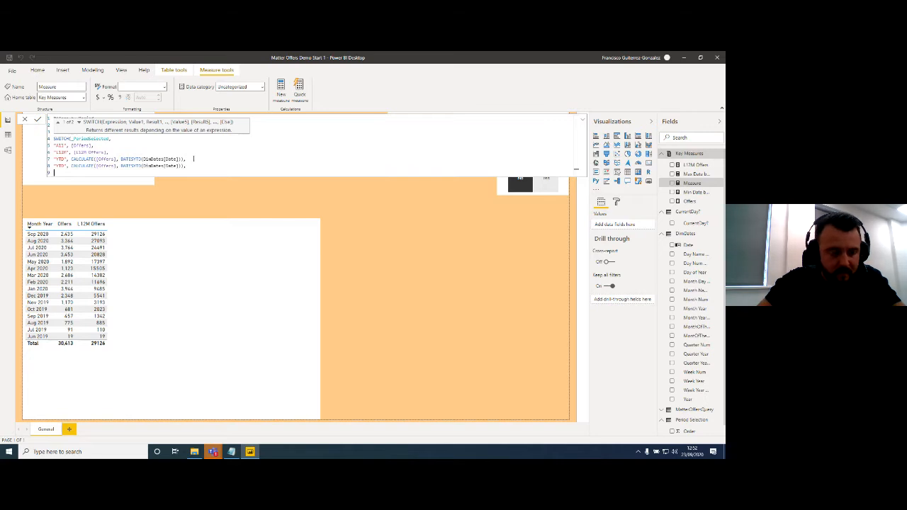
{"action": "key", "text": "ctrl+v"}
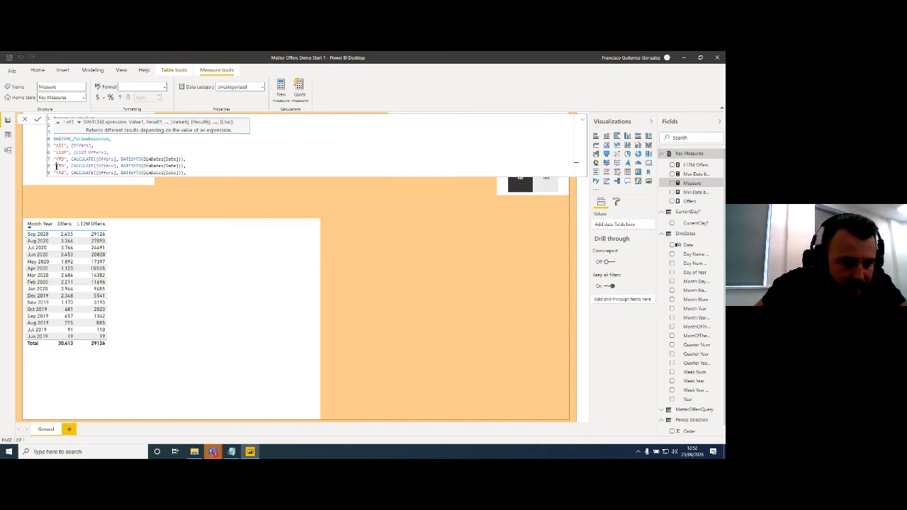
- Change the first copied case to "QTD" and its date function to DATESQTD
{"action": "left_click_drag", "start_coordinate": [57, 166], "coordinate": [60, 166]}
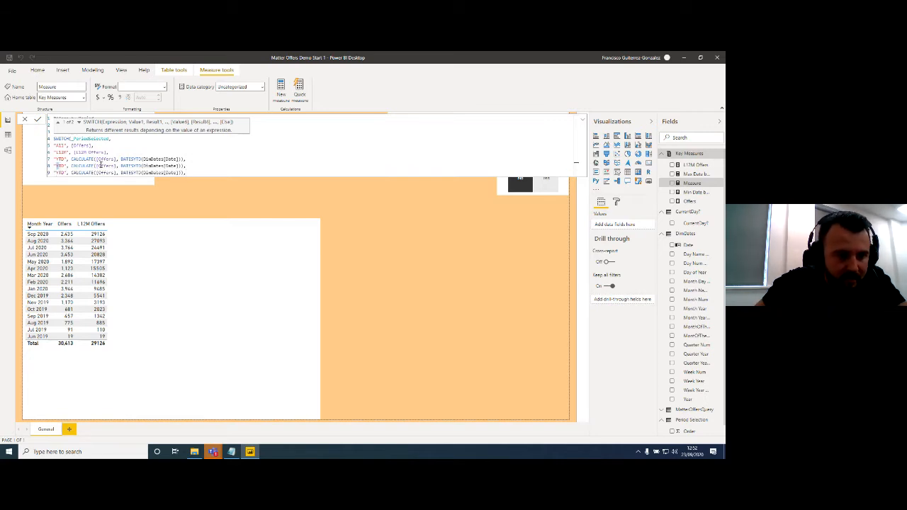
{"action": "type", "text": "Q"}
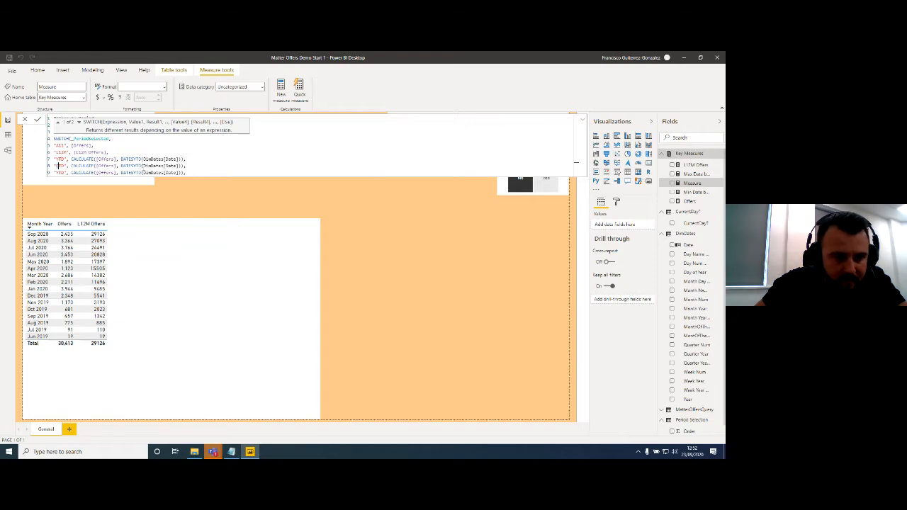
{"action": "left_click", "coordinate": [135, 166]}
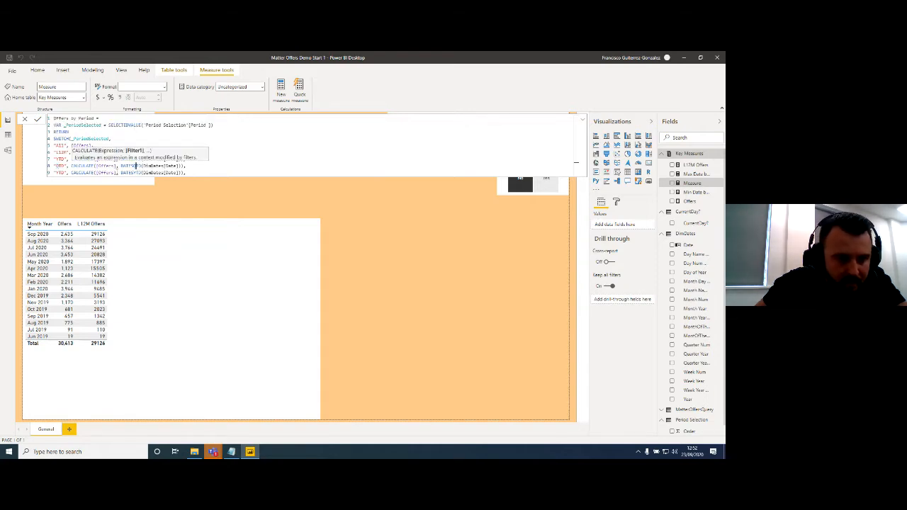
{"action": "type", "text": "Q"}
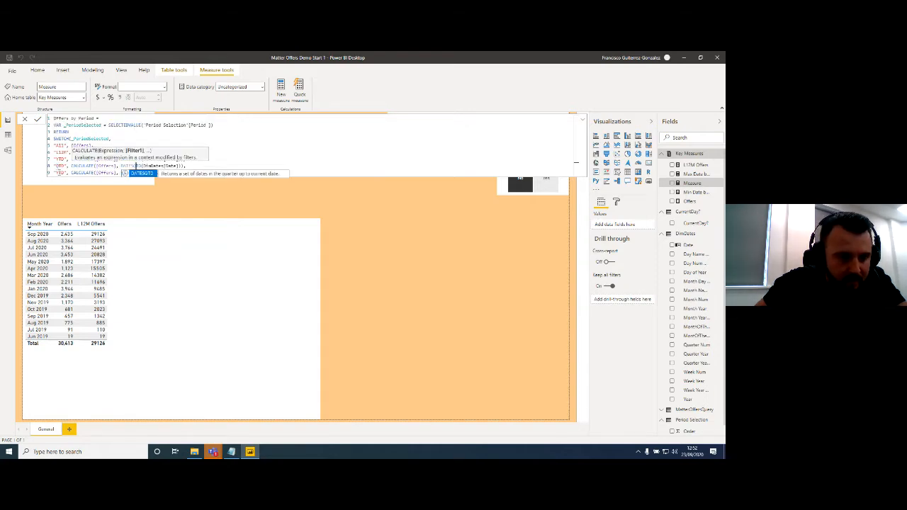
- Change the second copied case to "MTD" and its date function to DATESMTD
{"action": "left_click", "coordinate": [58, 172]}
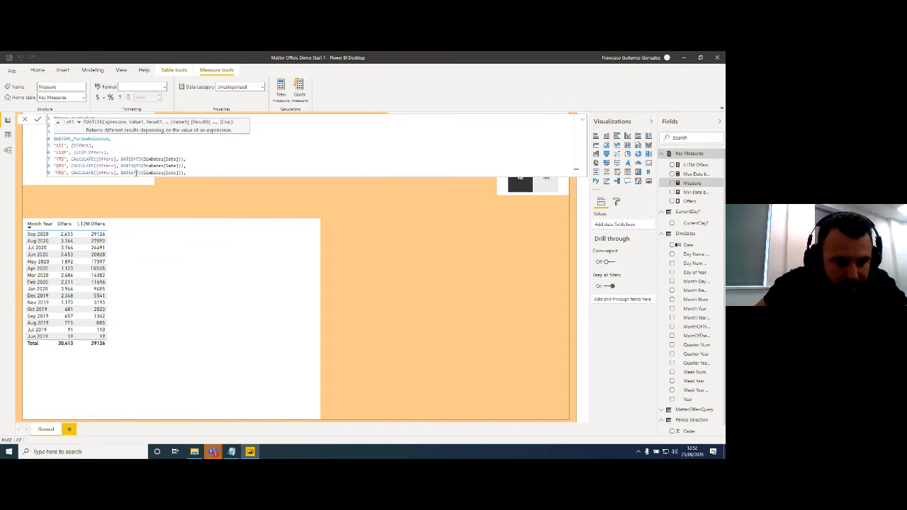
{"action": "left_click", "coordinate": [135, 173]}
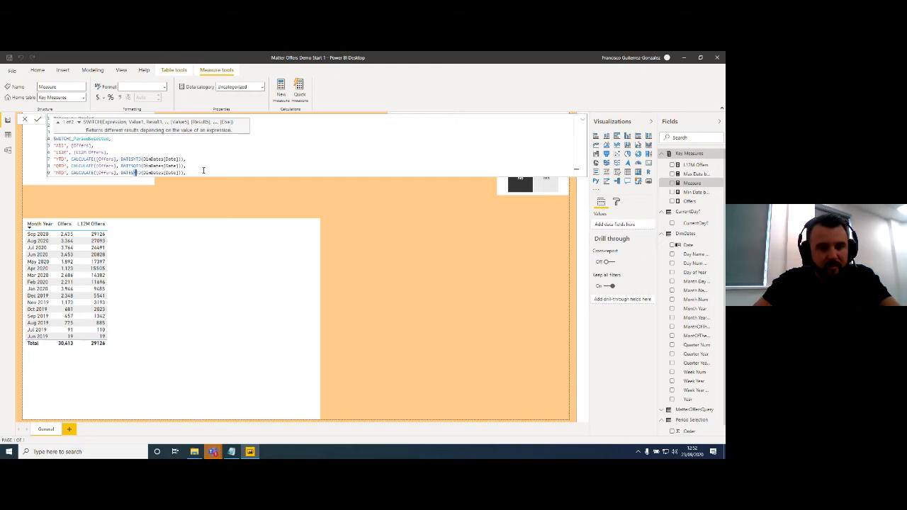
{"action": "type", "text": "M"}
{"action": "key", "text": "End"}
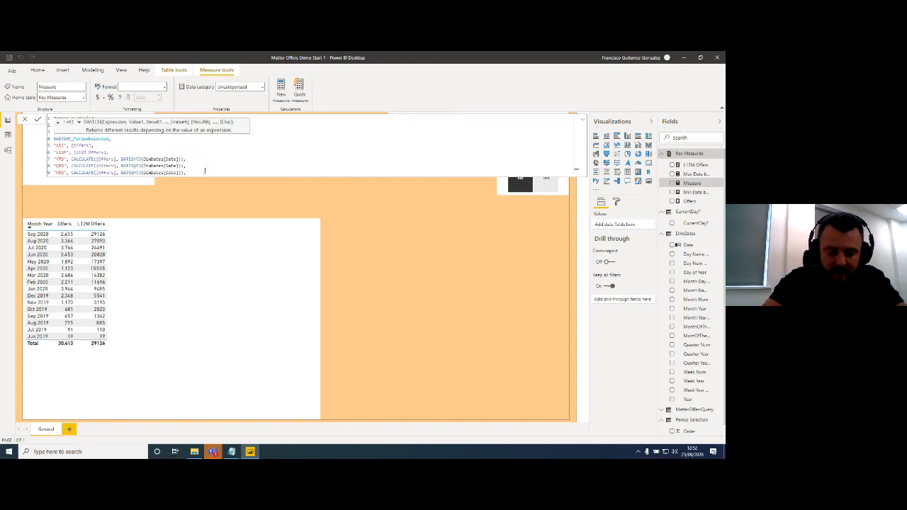
- Add "error" as the SWITCH default on a new line, close the function on the following line, and commit the Offers by Period measure
{"action": "key", "text": "Return"}
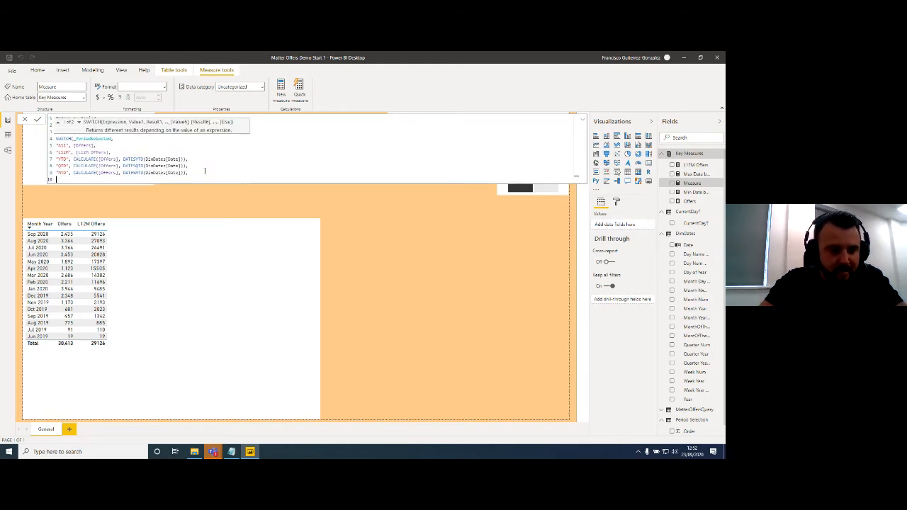
{"action": "type", "text": "\"error"}
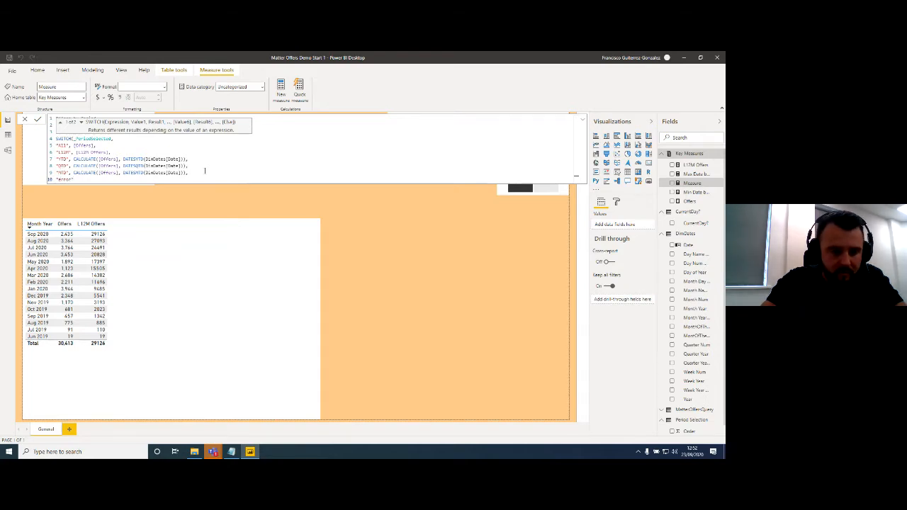
{"action": "key", "text": "Return"}
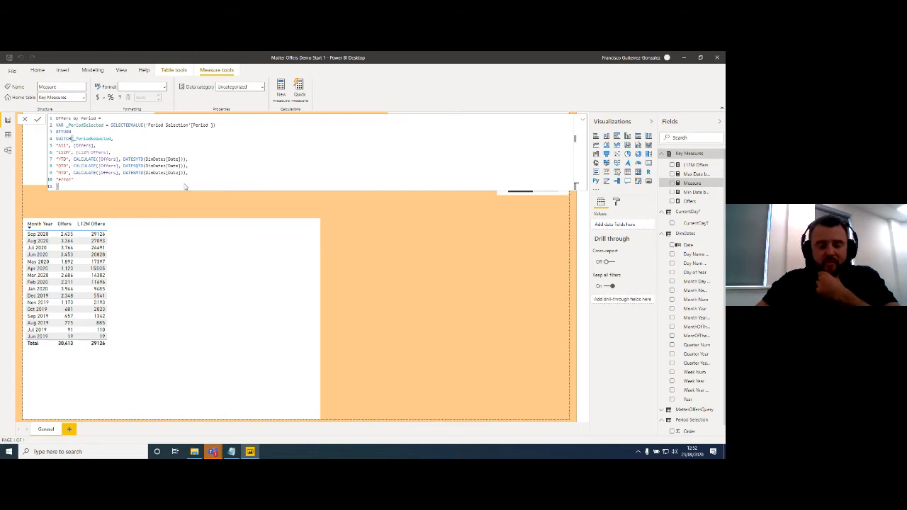
{"action": "key", "text": "Return"}
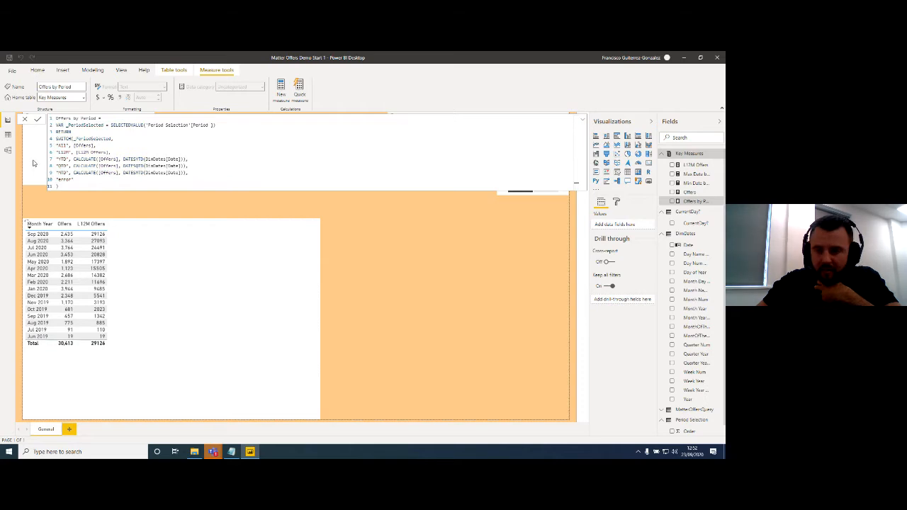
{"action": "left_click", "coordinate": [184, 197]}
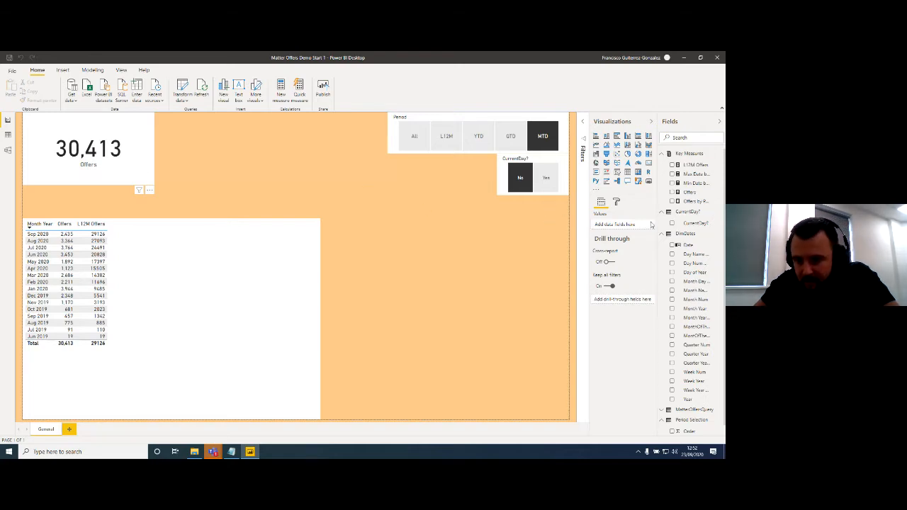
- Replace the Offers measure in the card with Offers by Period
{"action": "left_click", "coordinate": [136, 156]}
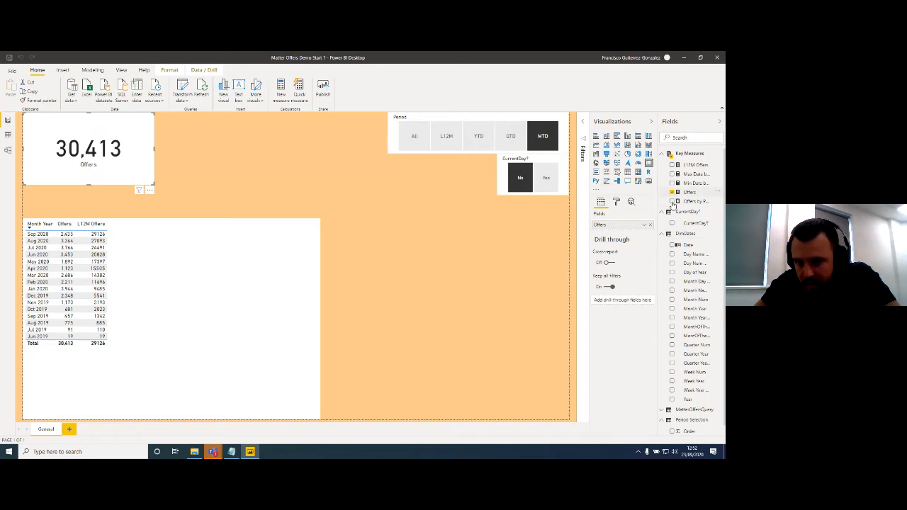
{"action": "left_click", "coordinate": [673, 202]}
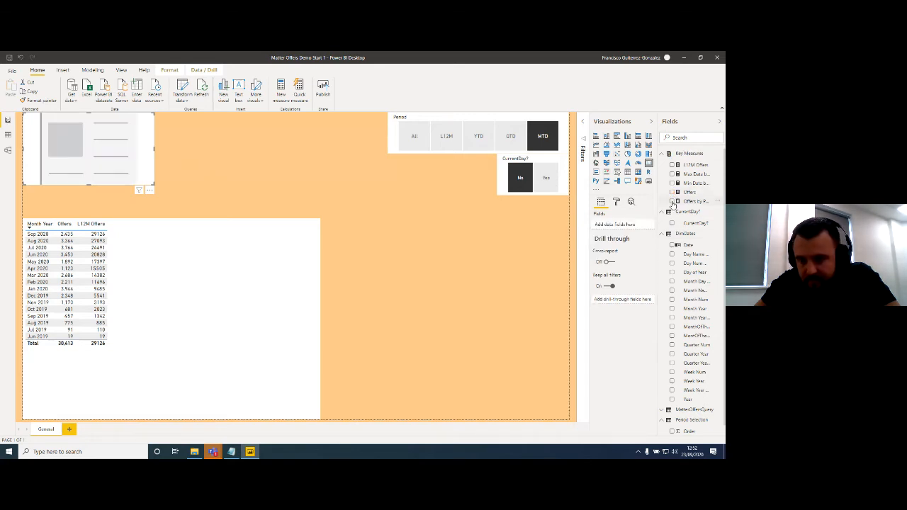
{"action": "left_click", "coordinate": [673, 202]}
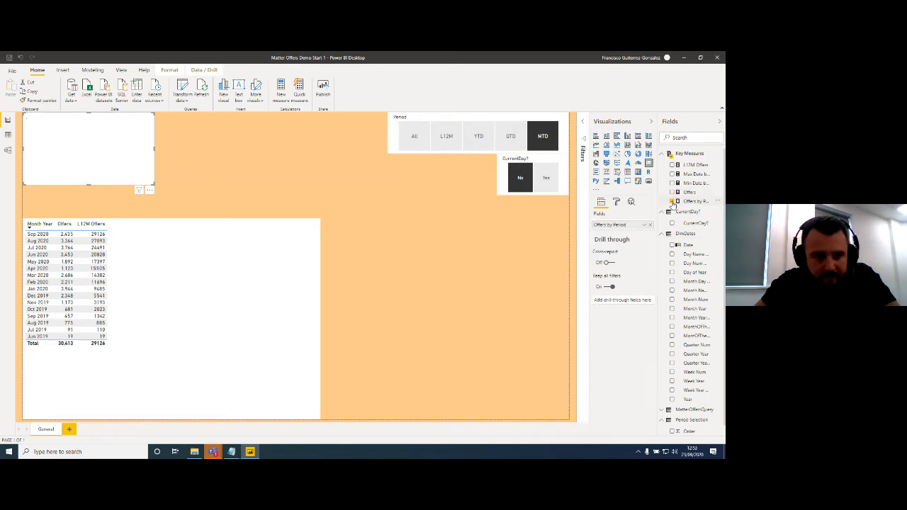
- Add Offers by Period to the Month Year table and set the Period slicer to L12M
{"action": "left_click", "coordinate": [310, 270]}
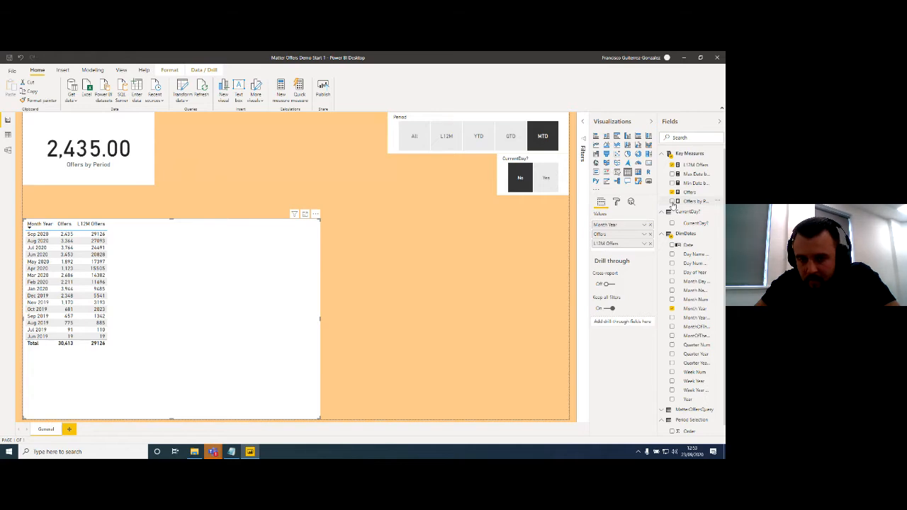
{"action": "left_click", "coordinate": [672, 202]}
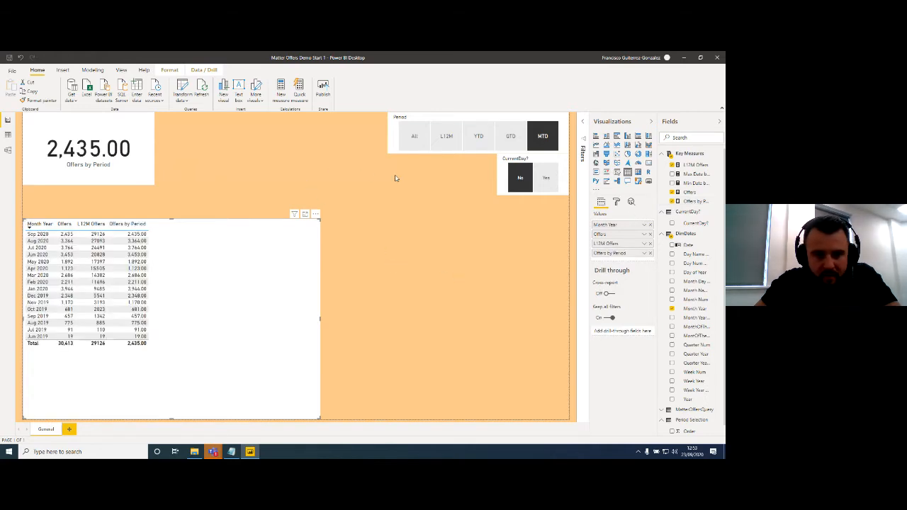
{"action": "left_click", "coordinate": [447, 139]}
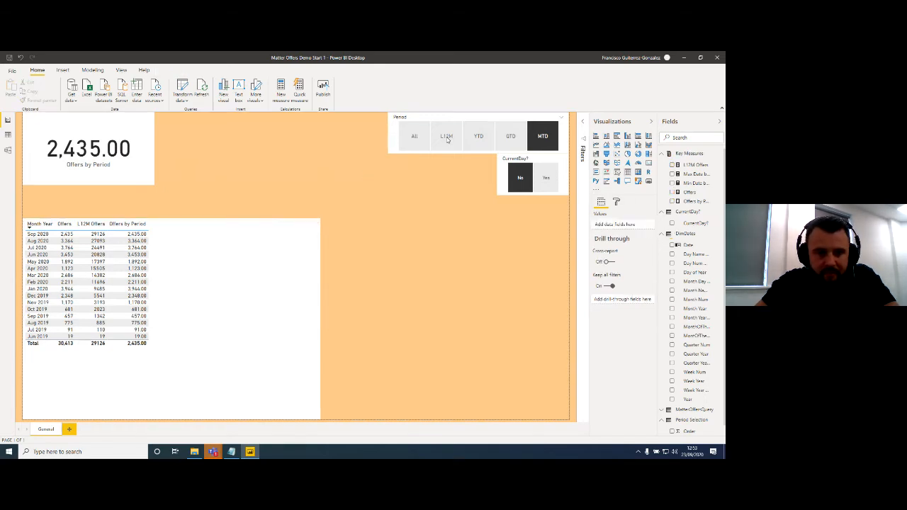
{"action": "left_click", "coordinate": [447, 140]}
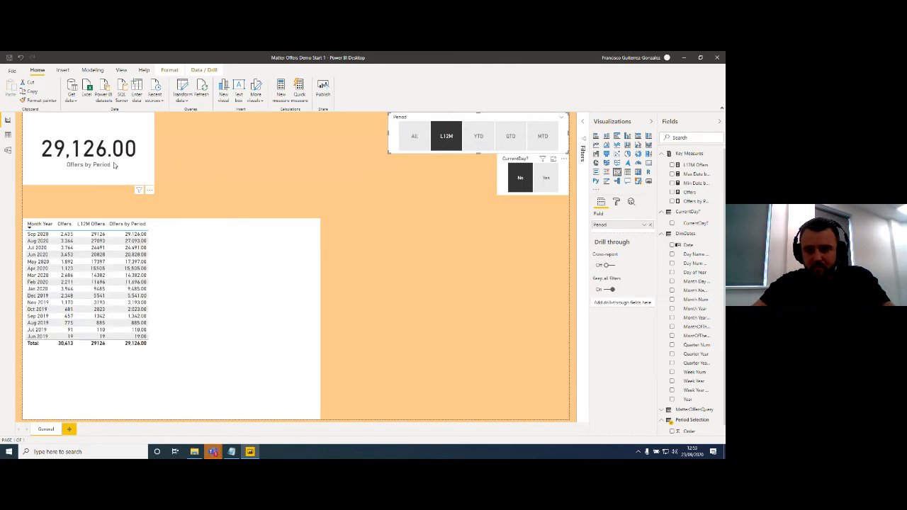
- Insert a narrow slicer beneath the CurrentDay? slicer, beside the table, using the Month Year field from DimDates
{"action": "left_click", "coordinate": [618, 175]}
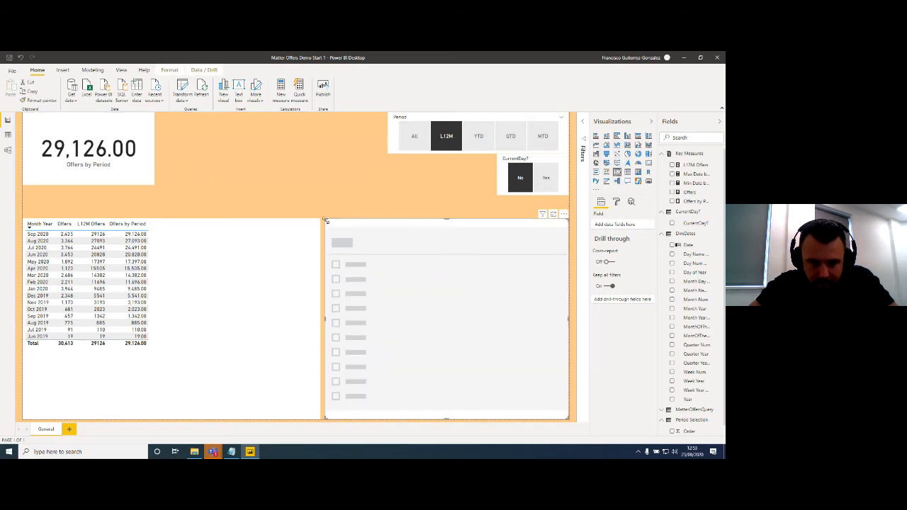
{"action": "left_click_drag", "start_coordinate": [326, 220], "coordinate": [503, 223]}
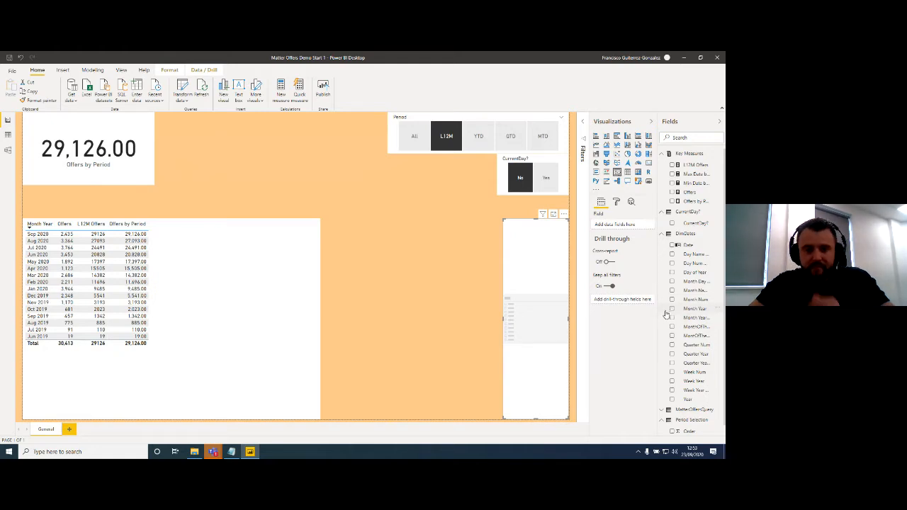
{"action": "left_click_drag", "start_coordinate": [536, 292], "coordinate": [537, 301]}
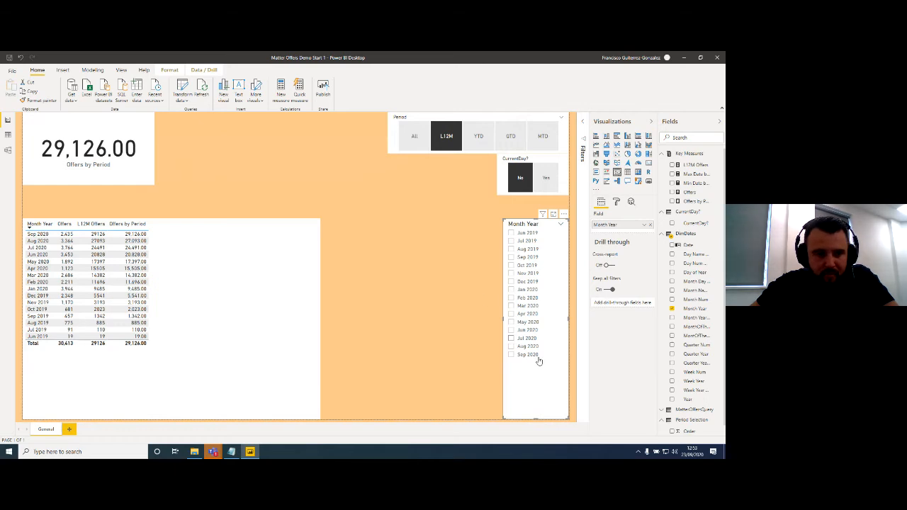
- Filter the page to Jul 2020 and switch the Period slicer to YTD, followed by MTD
{"action": "left_click", "coordinate": [516, 339]}
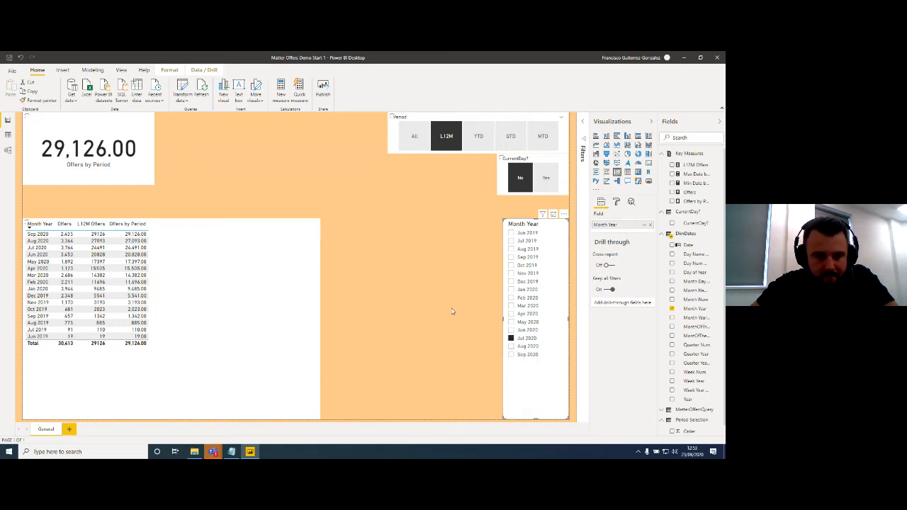
{"action": "left_click", "coordinate": [482, 136]}
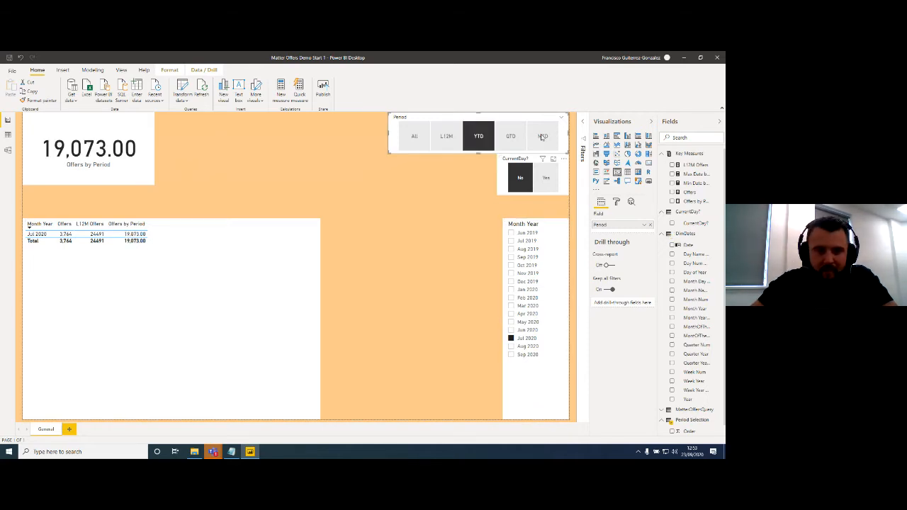
{"action": "left_click", "coordinate": [544, 137]}
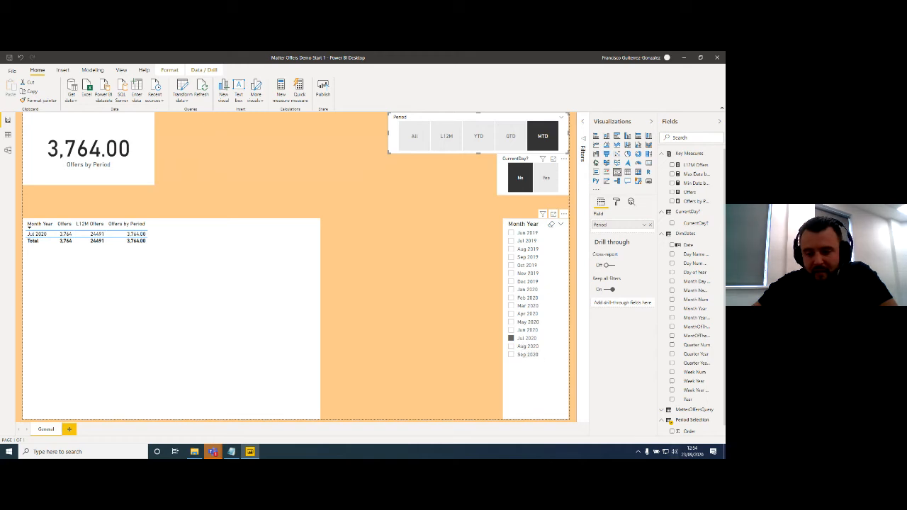
- Compare the Jul 2020 MTD figures with the CurrentDay? slicer on Yes and back on No
{"action": "mouse_move", "coordinate": [682, 457]}
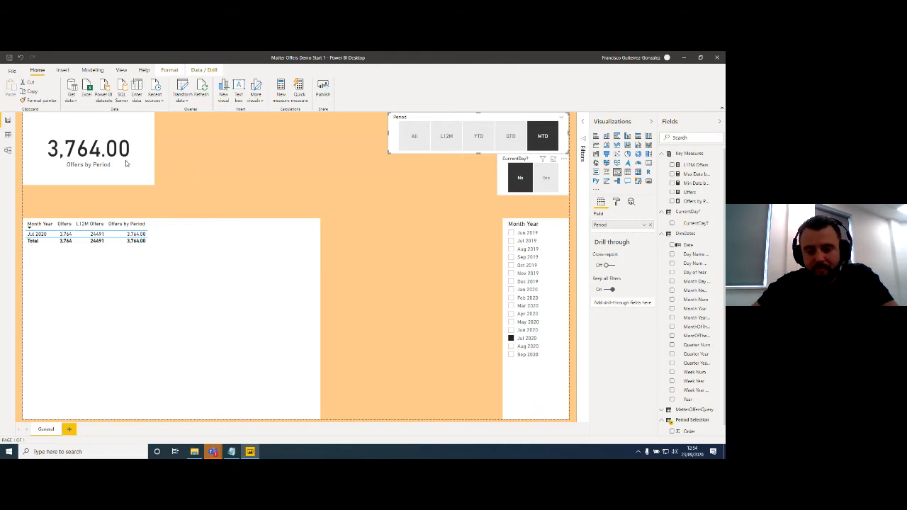
{"action": "left_click", "coordinate": [540, 183]}
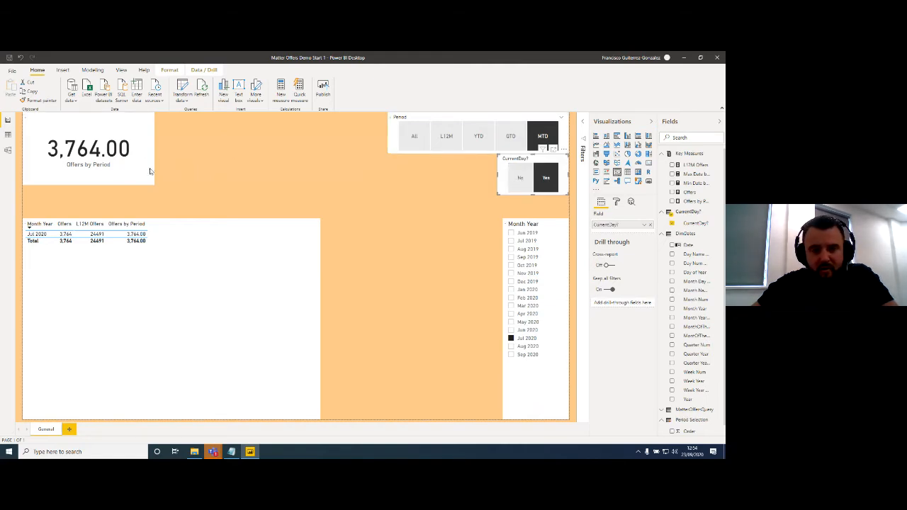
{"action": "left_click", "coordinate": [538, 184]}
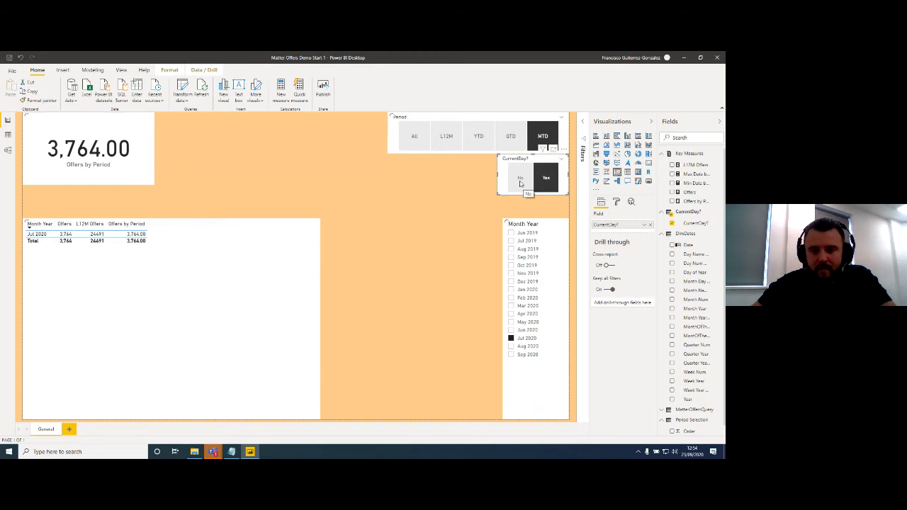
{"action": "left_click", "coordinate": [518, 183]}
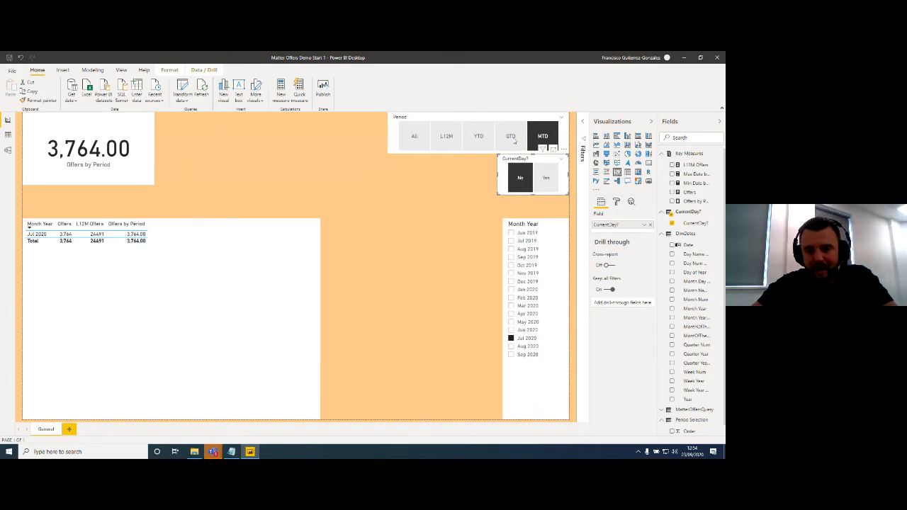
- Create a new measure in Key Measures from the CurrentDay MTD Offers formula copied from the Notepad file
{"action": "left_click", "coordinate": [448, 192]}
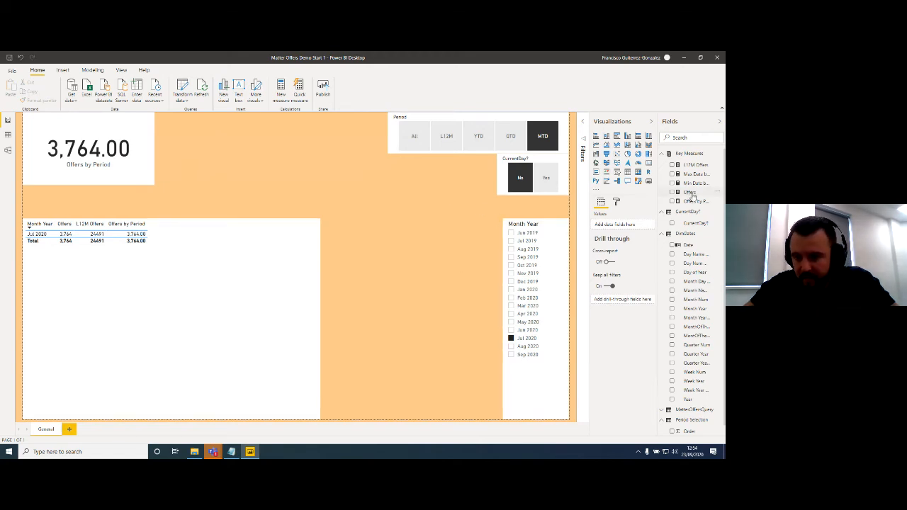
{"action": "left_click", "coordinate": [690, 192]}
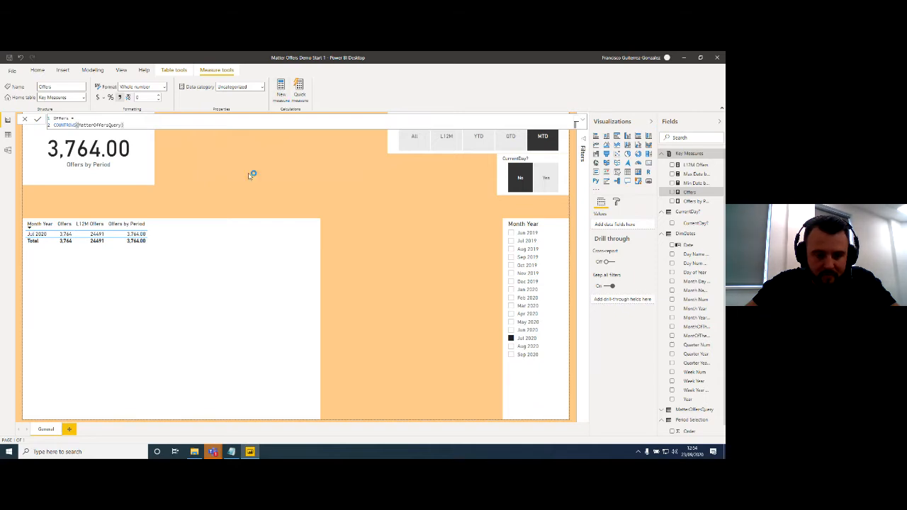
{"action": "left_click", "coordinate": [232, 452]}
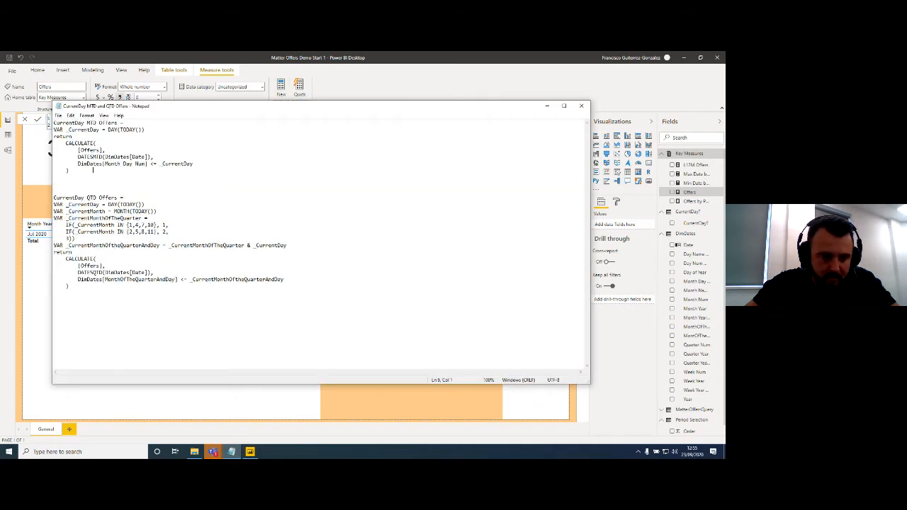
{"action": "left_click_drag", "start_coordinate": [96, 170], "coordinate": [34, 122]}
{"action": "key", "text": "ctrl+c"}
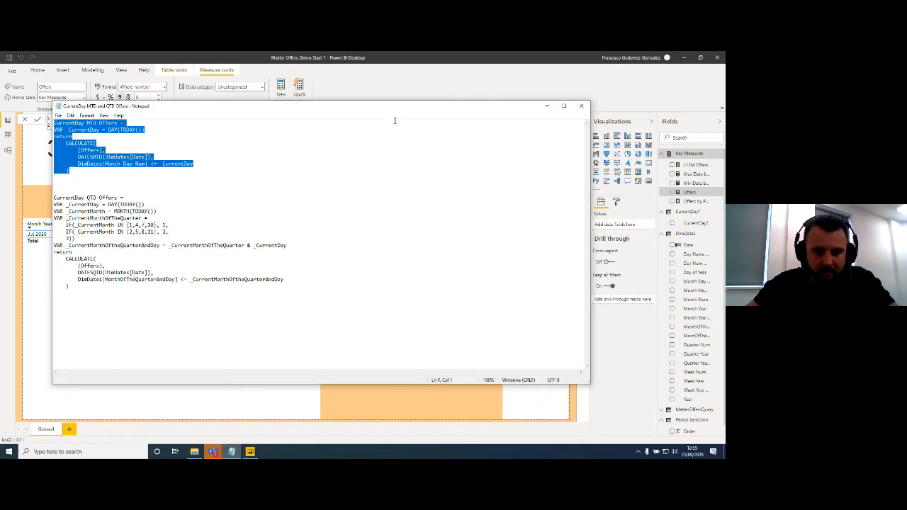
{"action": "left_click", "coordinate": [545, 107]}
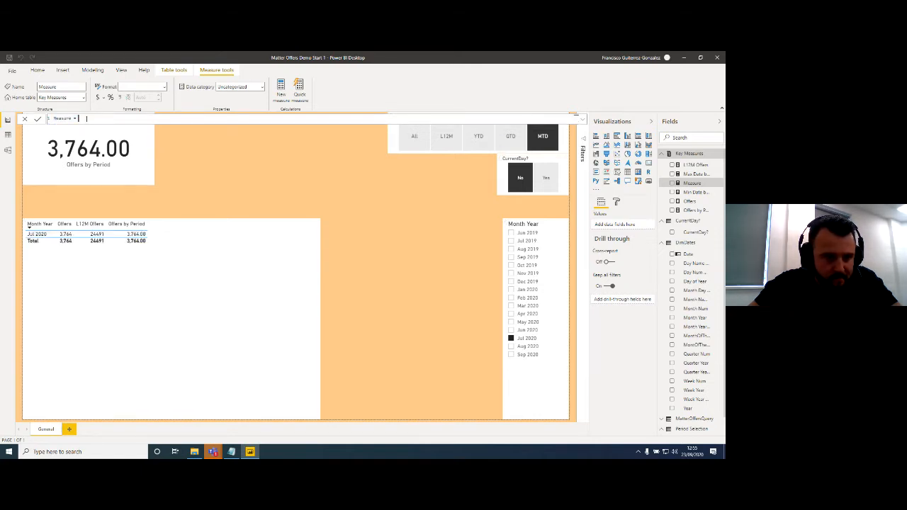
{"action": "double_click", "coordinate": [68, 119]}
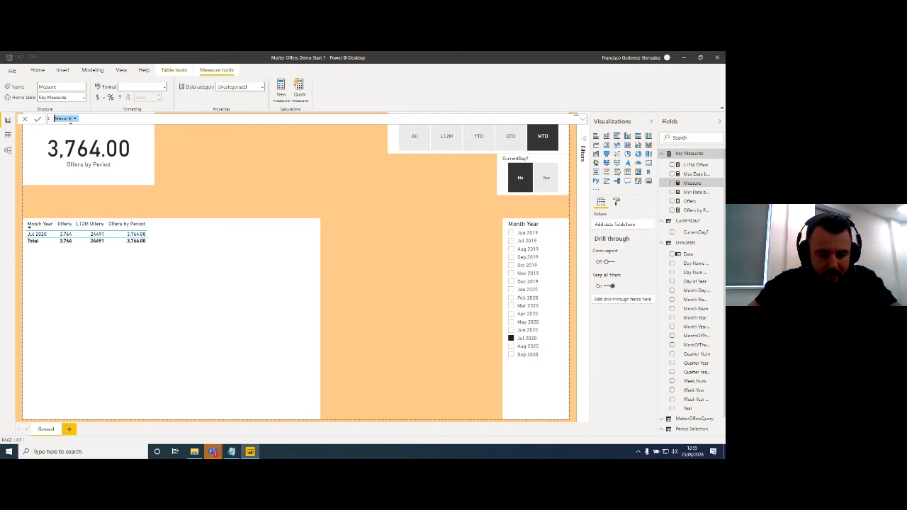
{"action": "key", "text": "ctrl+v"}
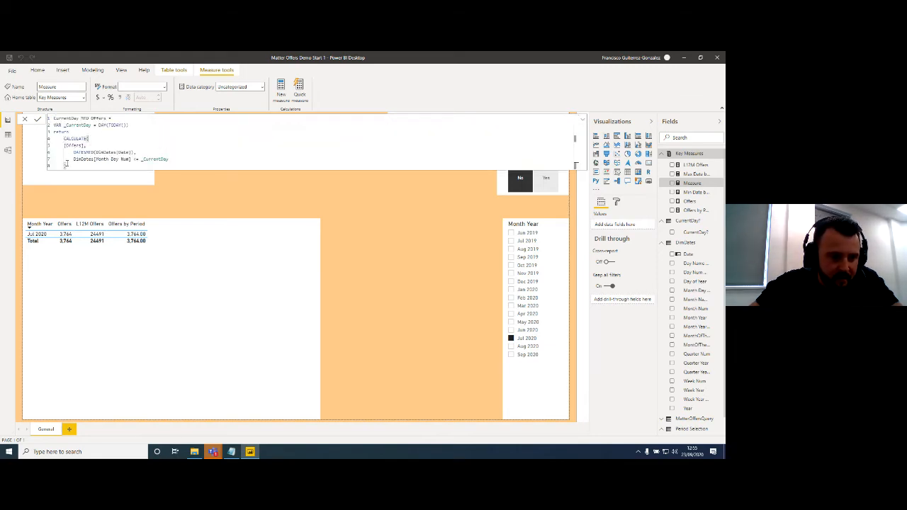
- Review the CALCULATE expression, its Month Day Num filter and the _CurrentDay variable, and commit the CurrentDay MTD Offers measure
{"action": "key", "text": "shift+Up"}
{"action": "key", "text": "shift+Up"}
{"action": "key", "text": "shift+Up"}
{"action": "key", "text": "shift+Up"}
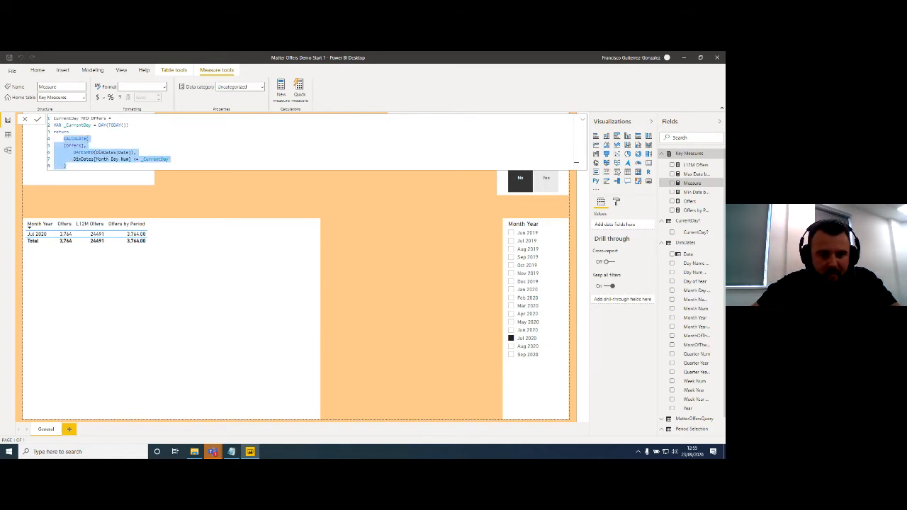
{"action": "left_click", "coordinate": [74, 161]}
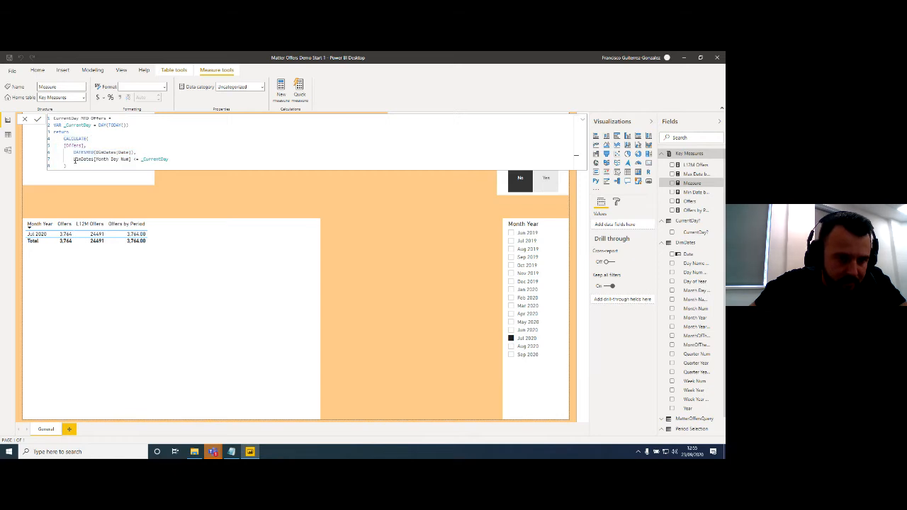
{"action": "left_click_drag", "start_coordinate": [74, 161], "coordinate": [171, 159]}
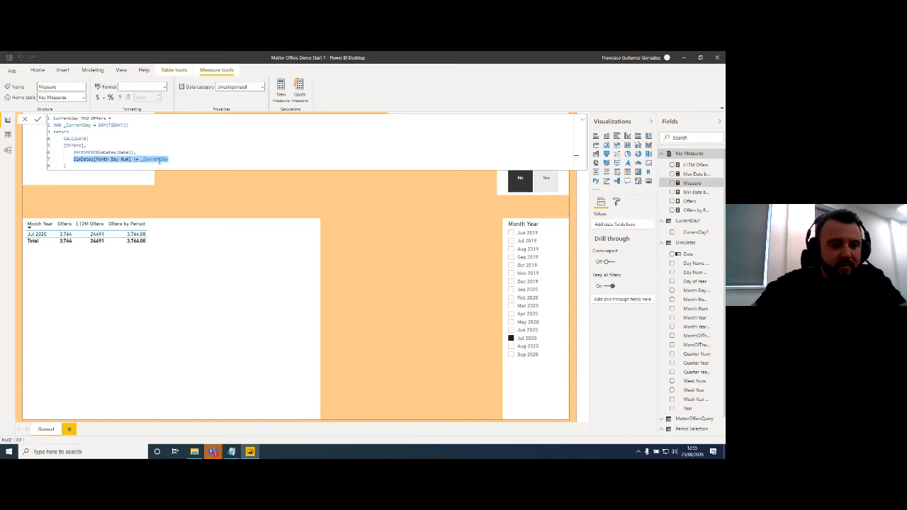
{"action": "left_click", "coordinate": [84, 125]}
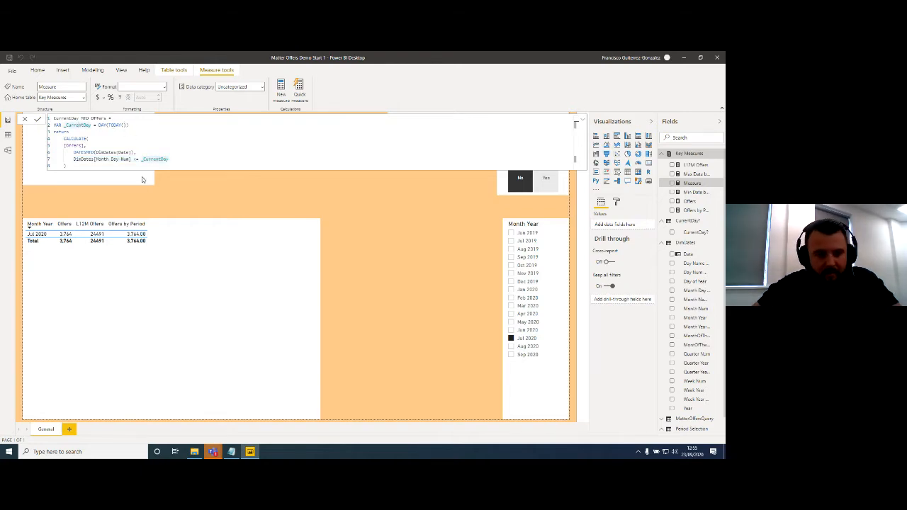
{"action": "left_click", "coordinate": [65, 166]}
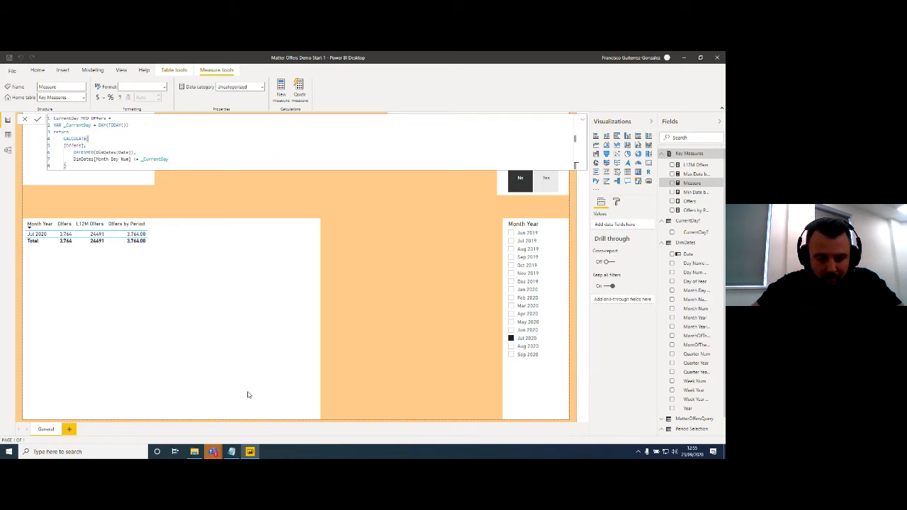
{"action": "key", "text": "Return"}
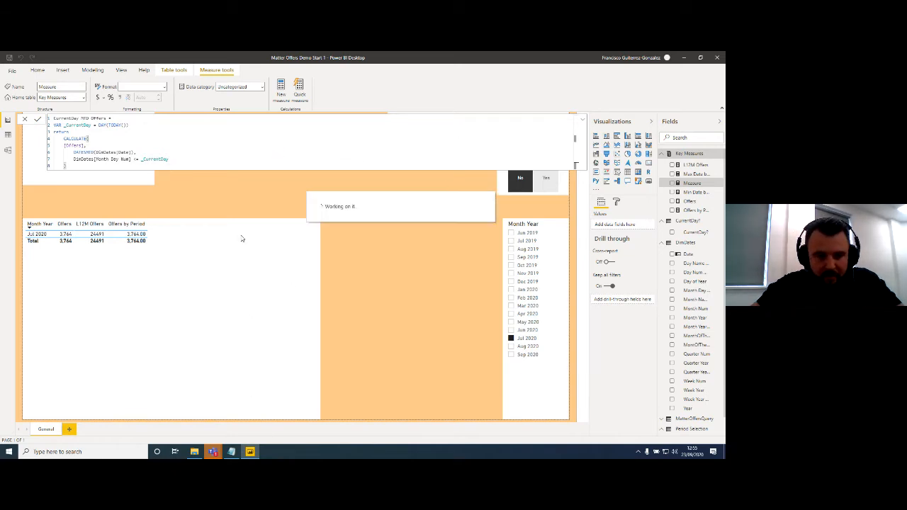
- Create another measure in Key Measures from the CurrentDay QTD Offers formula copied from the Notepad file
{"action": "left_click", "coordinate": [231, 452]}
{"action": "left_click_drag", "start_coordinate": [71, 286], "coordinate": [44, 197]}
{"action": "key", "text": "ctrl+c"}
{"action": "left_click", "coordinate": [546, 105]}
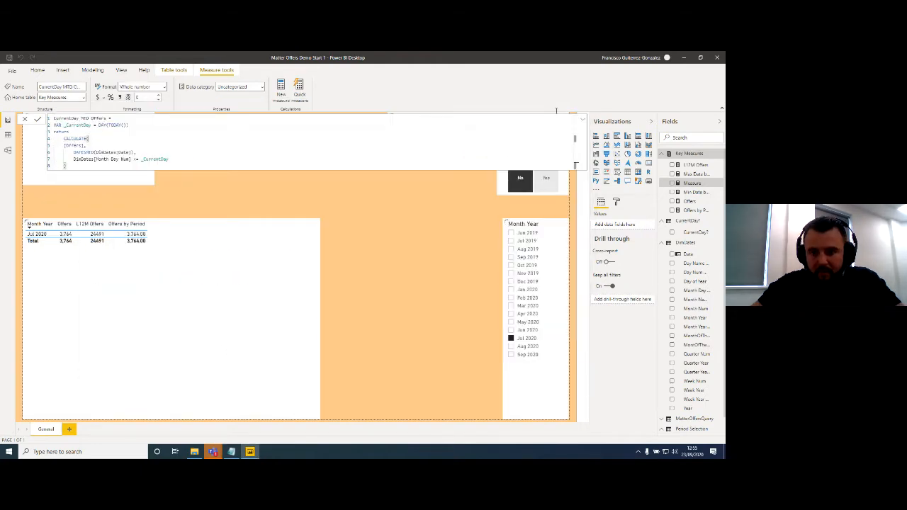
{"action": "left_click", "coordinate": [283, 90]}
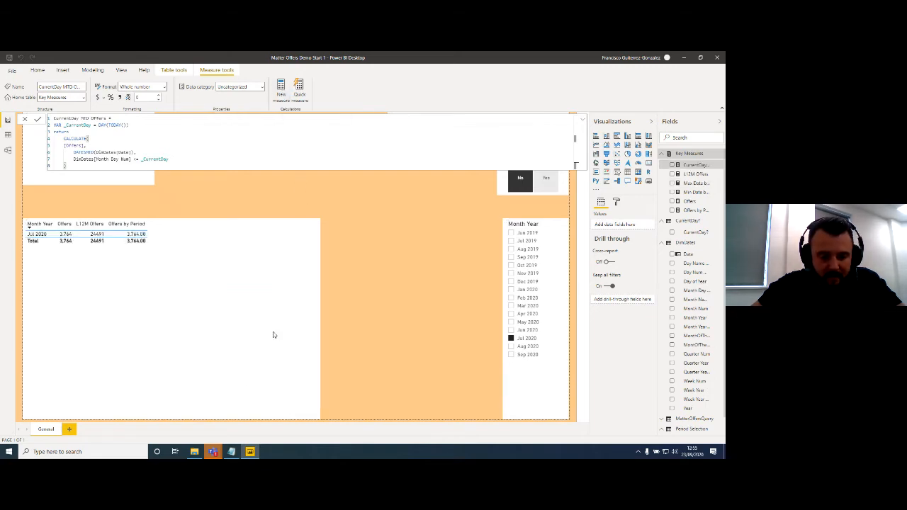
{"action": "left_click", "coordinate": [230, 456]}
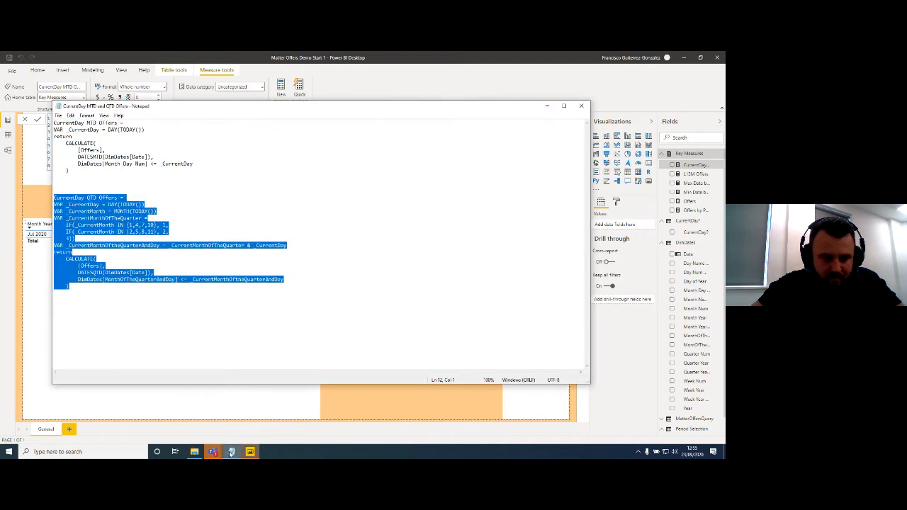
{"action": "left_click", "coordinate": [547, 105]}
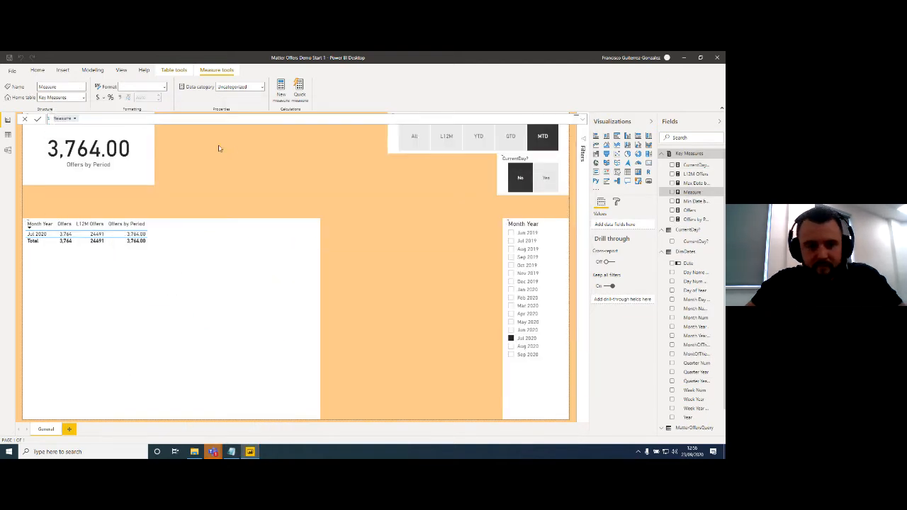
{"action": "key", "text": "ctrl+a"}
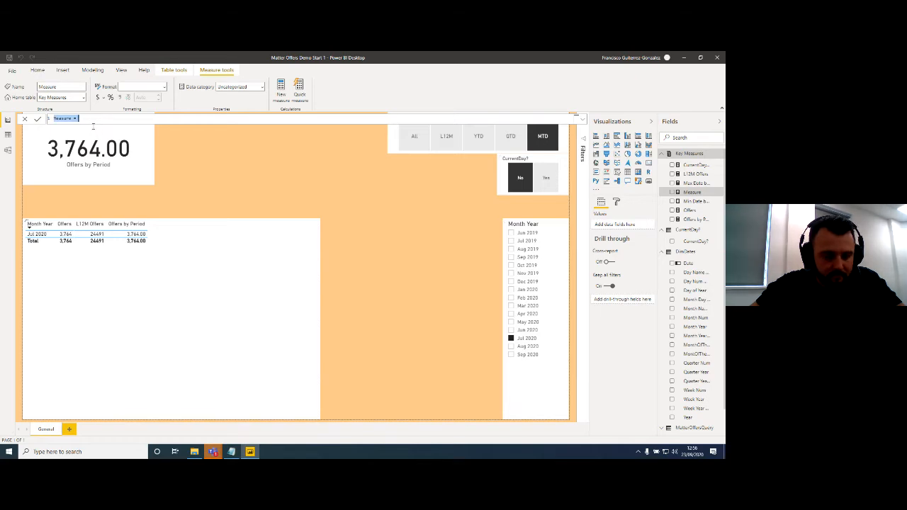
{"action": "key", "text": "ctrl+v"}
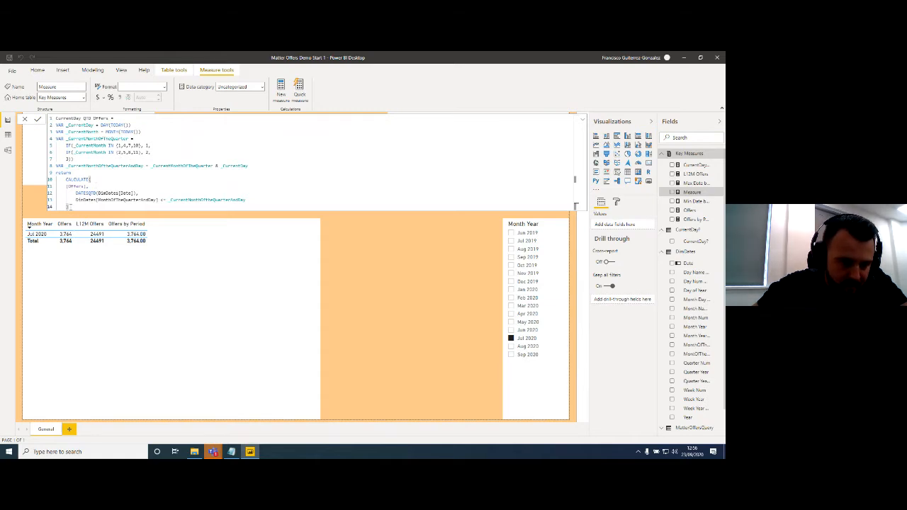
- Review how the quarter filter uses the current month, day and month-of-quarter variables, and commit the CurrentDay QTD Offers measure
{"action": "left_click_drag", "start_coordinate": [69, 204], "coordinate": [67, 180]}
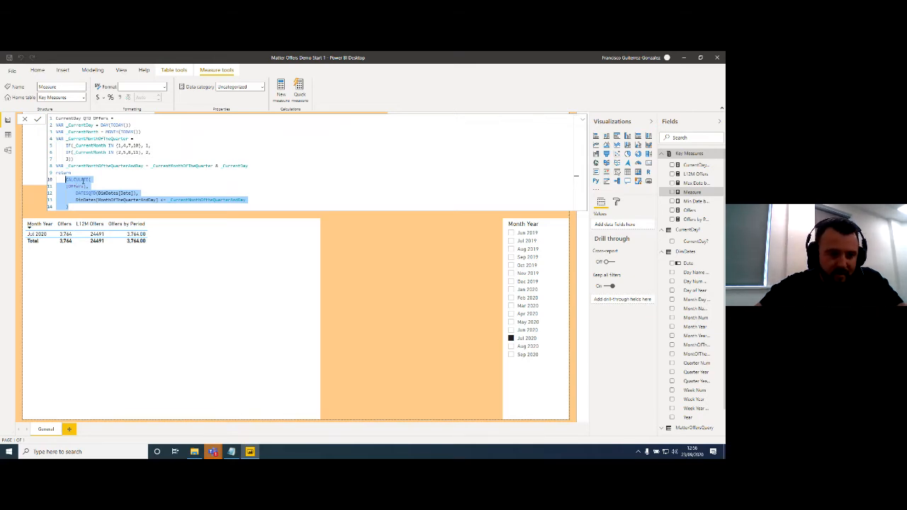
{"action": "left_click", "coordinate": [76, 200]}
{"action": "left_click_drag", "start_coordinate": [76, 200], "coordinate": [247, 200]}
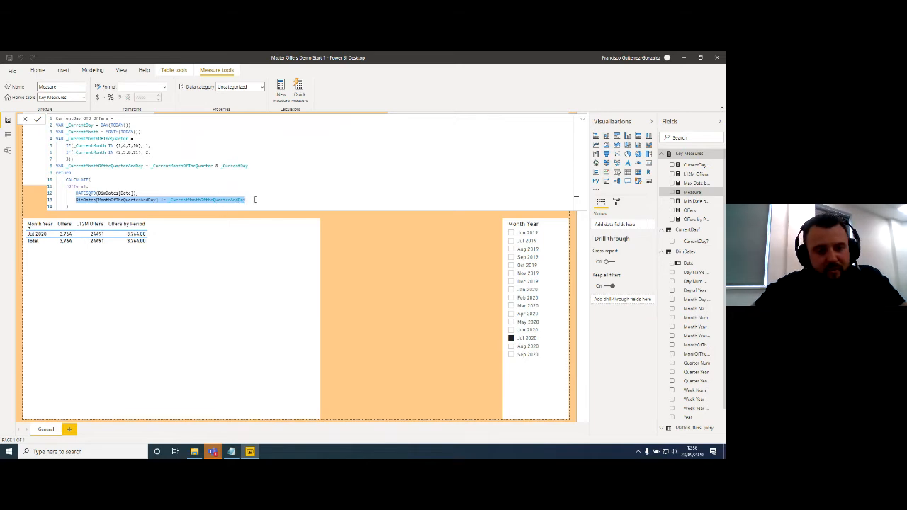
{"action": "left_click", "coordinate": [185, 200]}
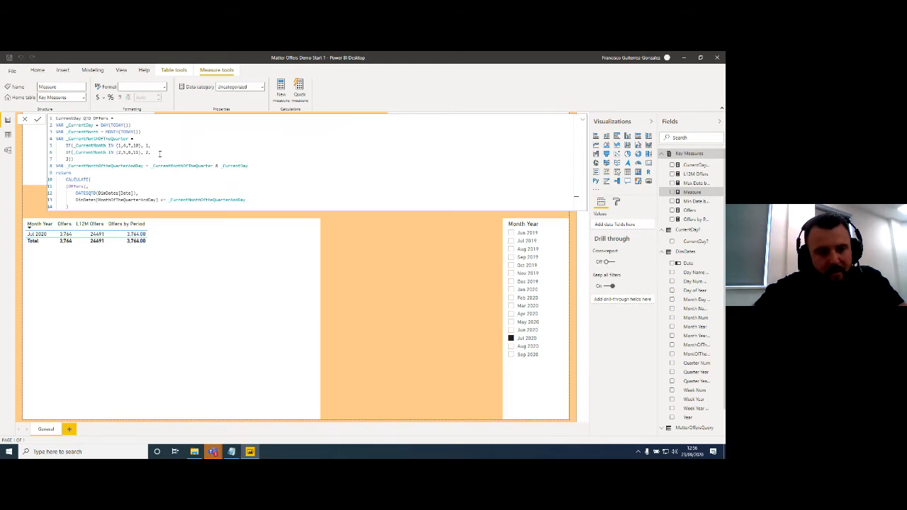
{"action": "left_click", "coordinate": [83, 132]}
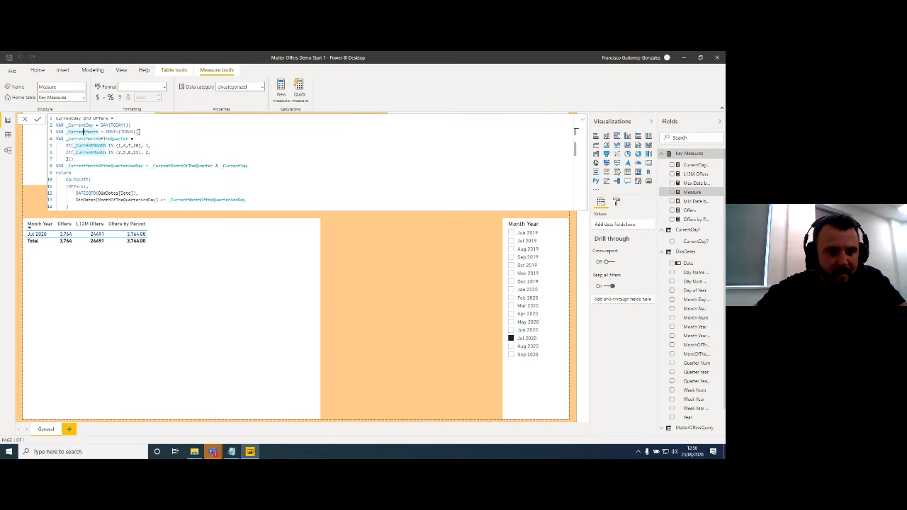
{"action": "left_click", "coordinate": [78, 125]}
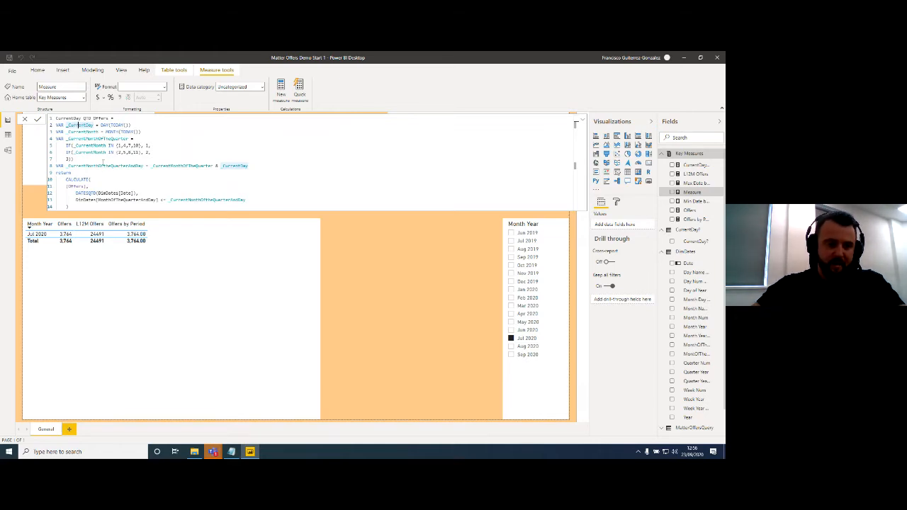
{"action": "left_click", "coordinate": [129, 166]}
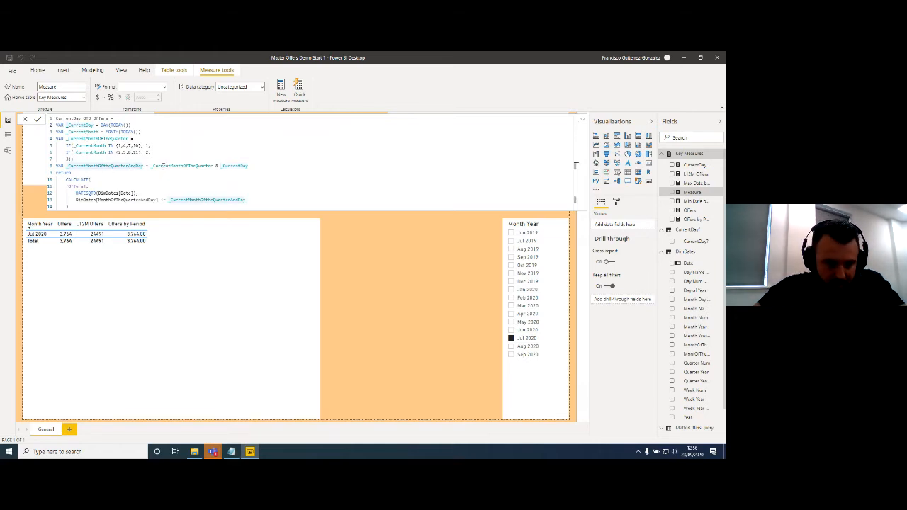
{"action": "left_click", "coordinate": [188, 166]}
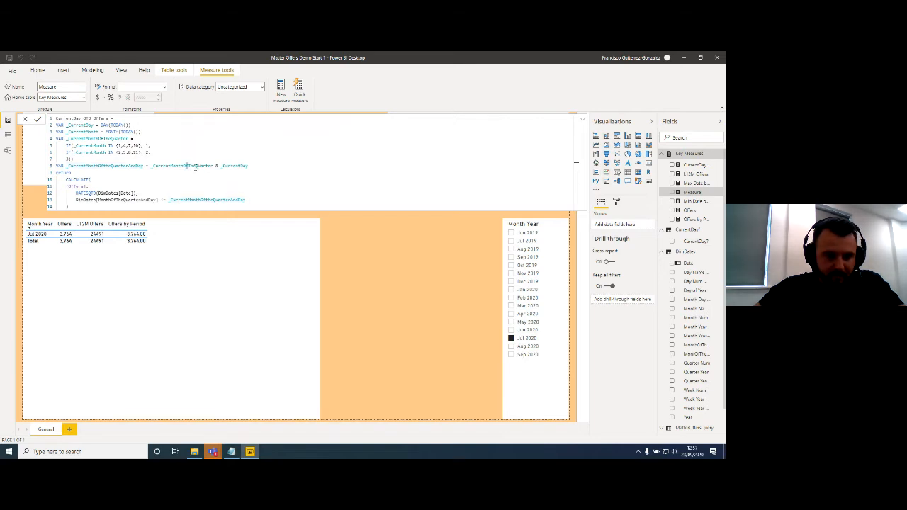
{"action": "left_click", "coordinate": [173, 166]}
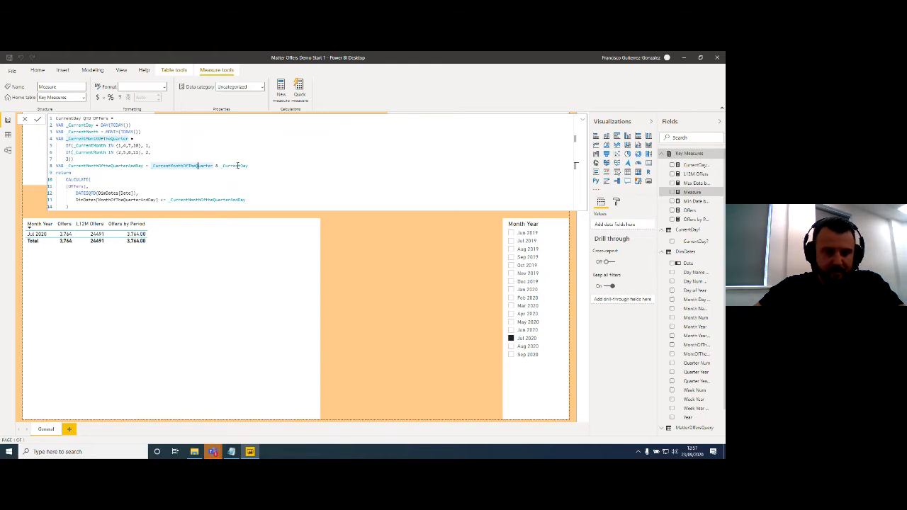
{"action": "left_click", "coordinate": [237, 166]}
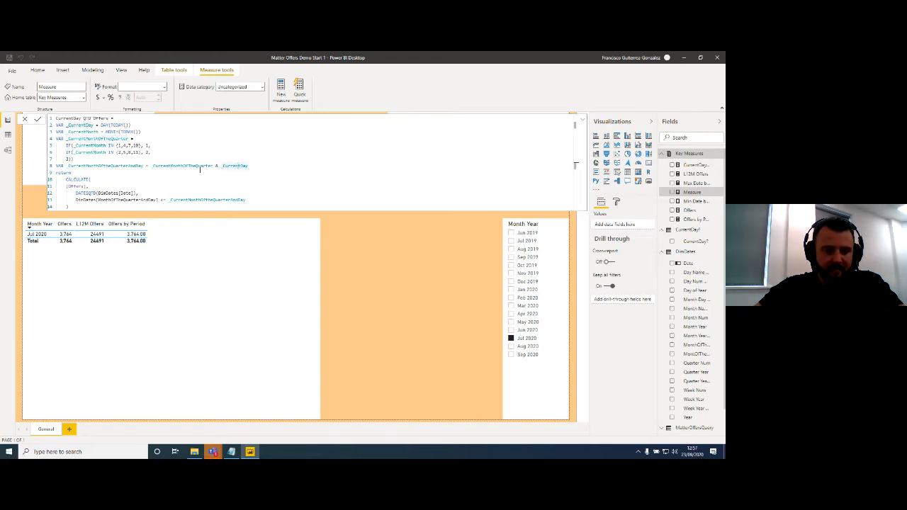
{"action": "left_click", "coordinate": [201, 199]}
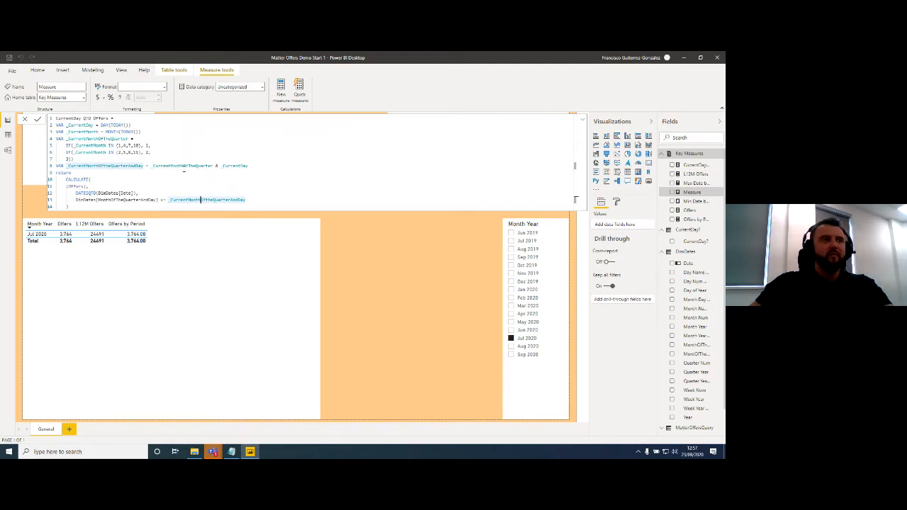
{"action": "left_click", "coordinate": [184, 167]}
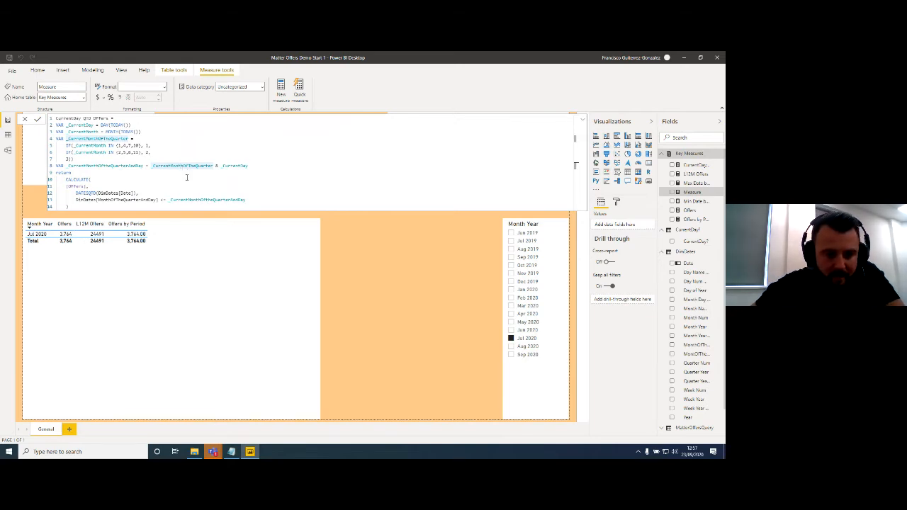
{"action": "left_click", "coordinate": [68, 206]}
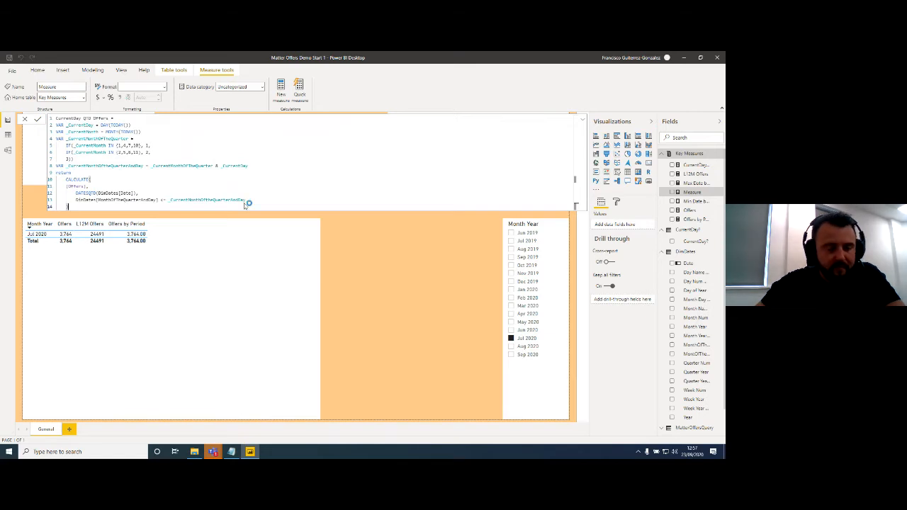
{"action": "left_click", "coordinate": [225, 317]}
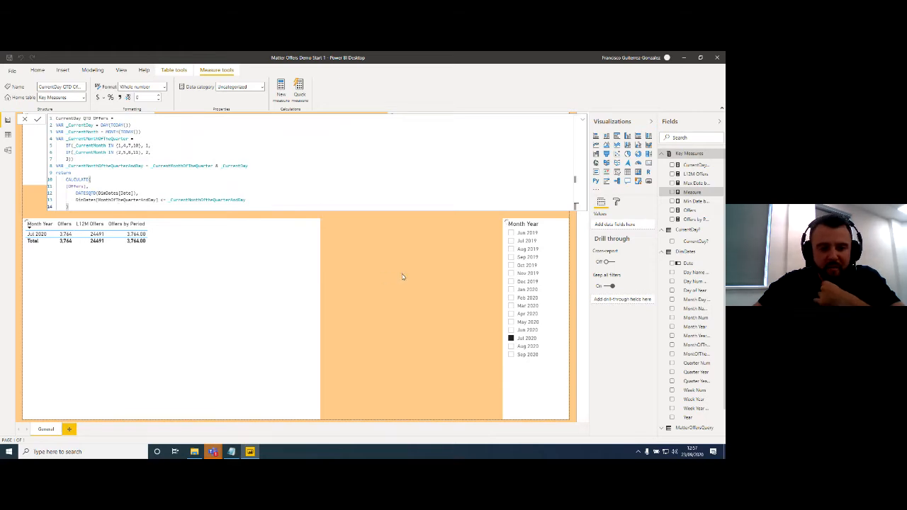
- Open the Offers by Period measure for editing and declare a variable named _CURRENTDAYSELECTED below _PeriodSelected
{"action": "left_click", "coordinate": [38, 167]}
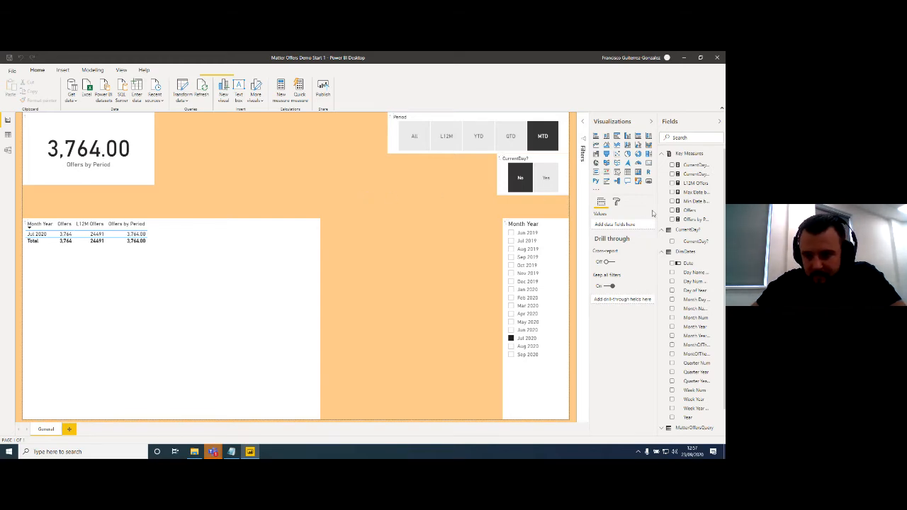
{"action": "left_click", "coordinate": [685, 219]}
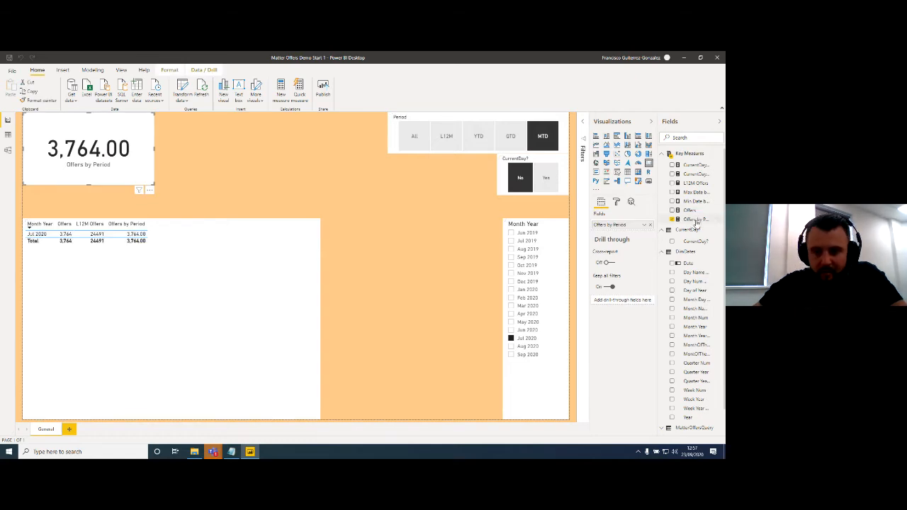
{"action": "left_click", "coordinate": [695, 220]}
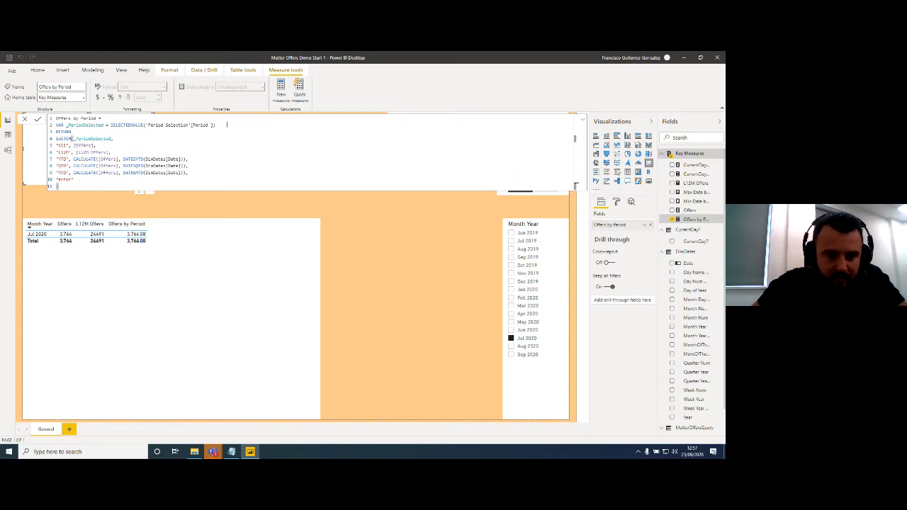
{"action": "left_click", "coordinate": [218, 125]}
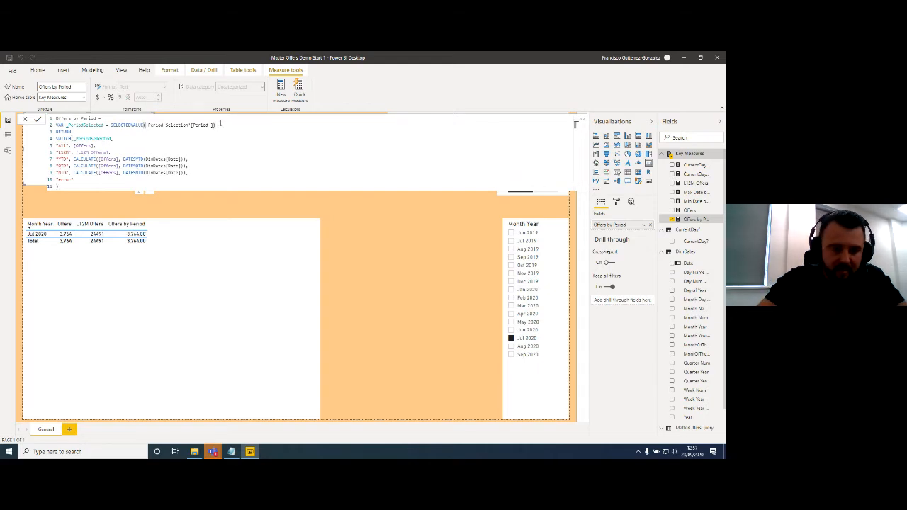
{"action": "key", "text": "Return"}
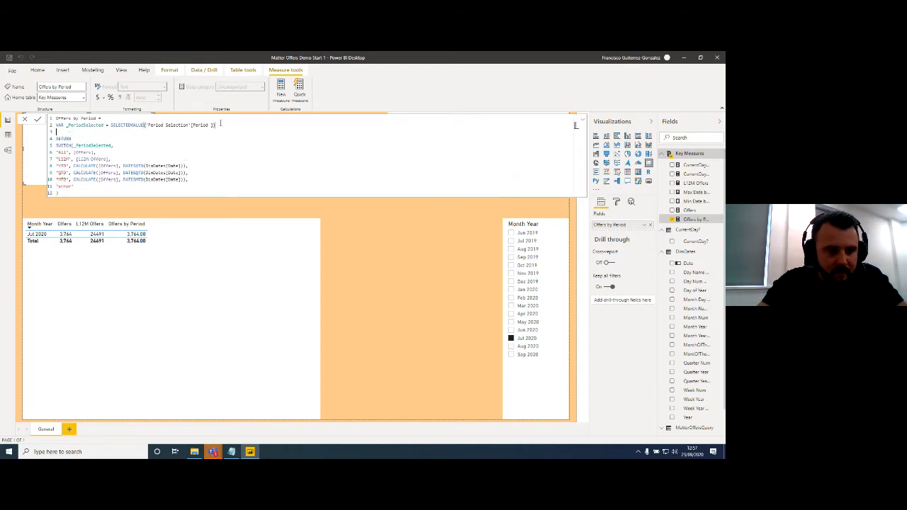
{"action": "type", "text": "VAR_"}
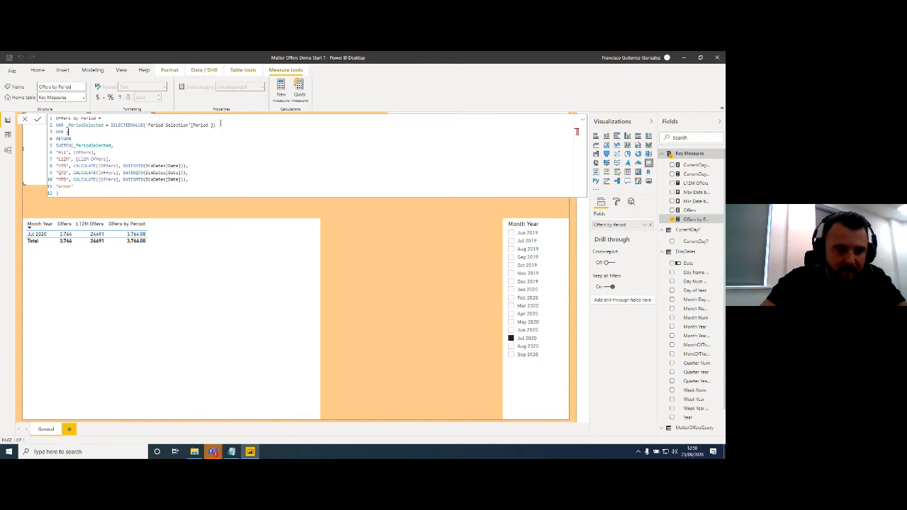
{"action": "type", "text": "Current"}
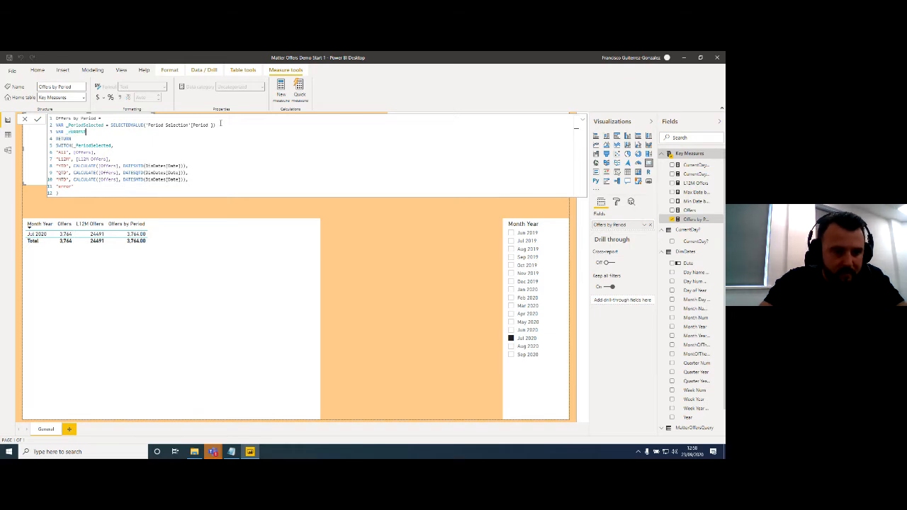
{"action": "type", "text": "Days"}
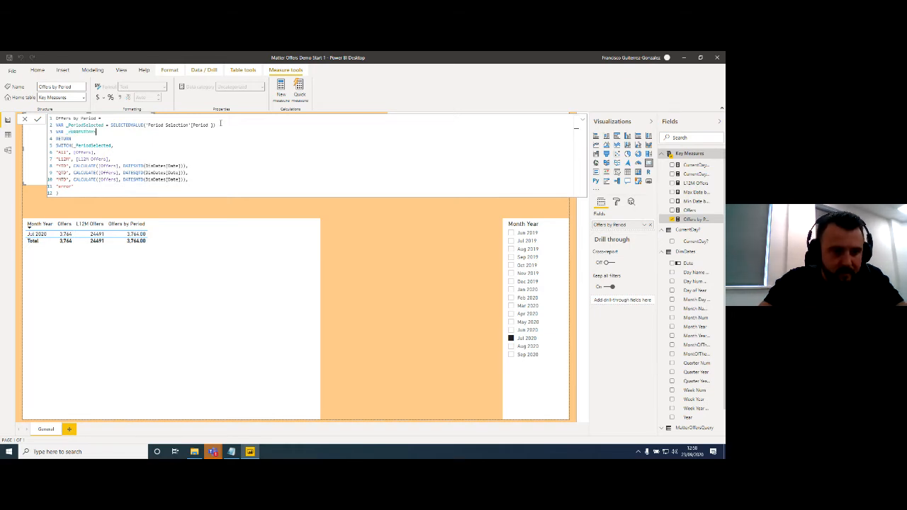
{"action": "type", "text": " ="}
{"action": "type", "text": "CTED"}
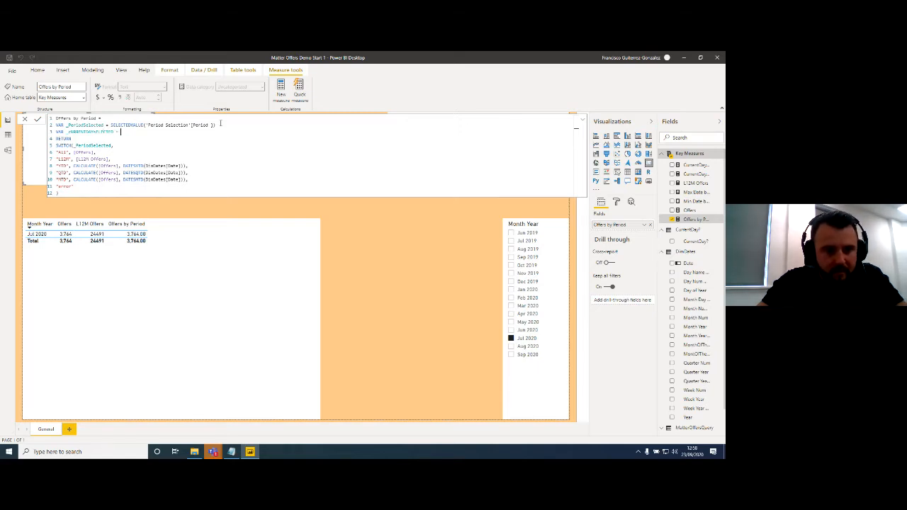
- Assign SELECTEDVALUE('CurrentDay?'[CurrentDay?]) to the _CURRENTDAYSELECTED variable in Offers by Period
{"action": "type", "text": "selected"}
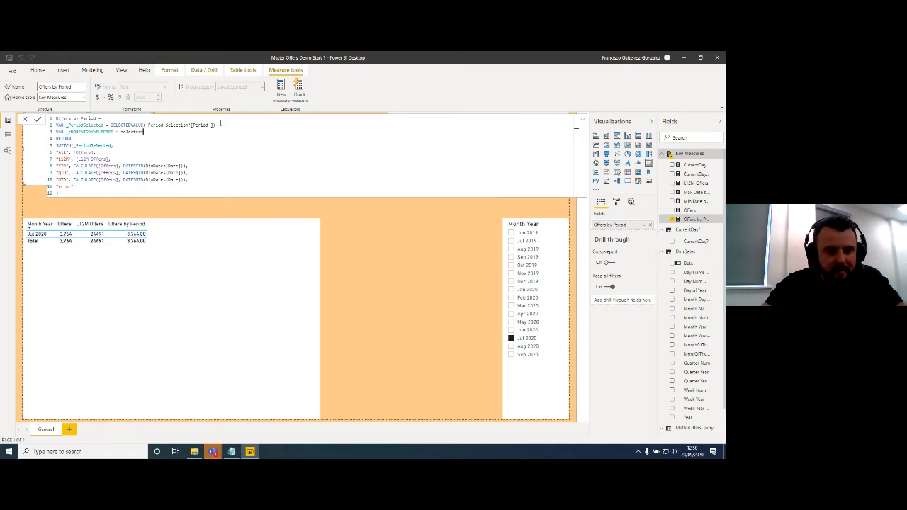
{"action": "key", "text": "Tab"}
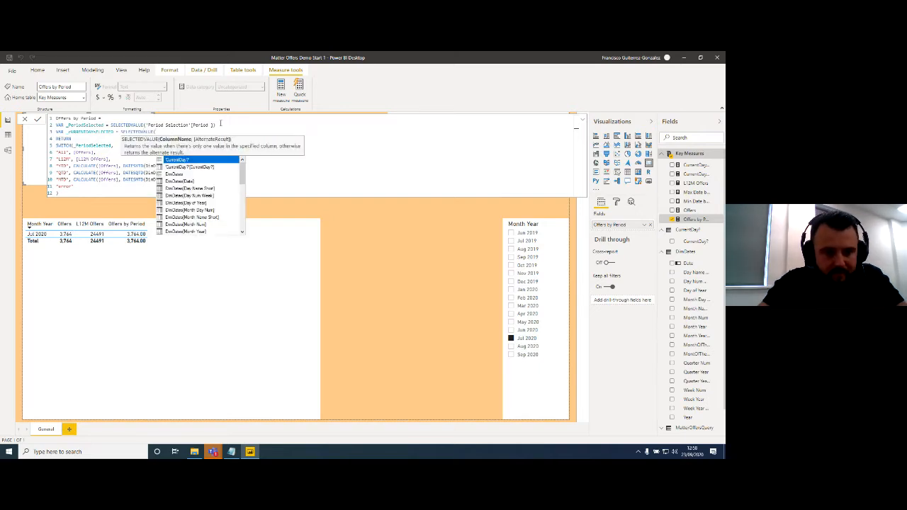
{"action": "type", "text": "current"}
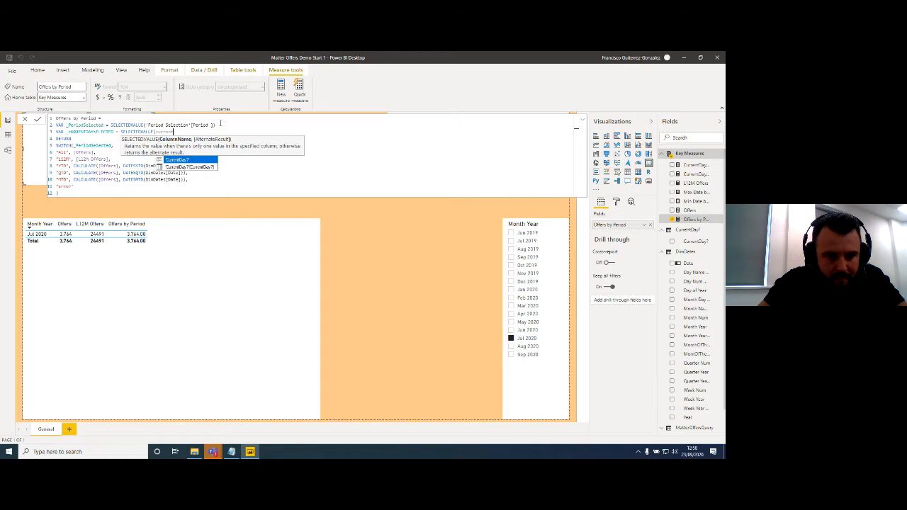
{"action": "key", "text": "Down"}
{"action": "key", "text": "Tab"}
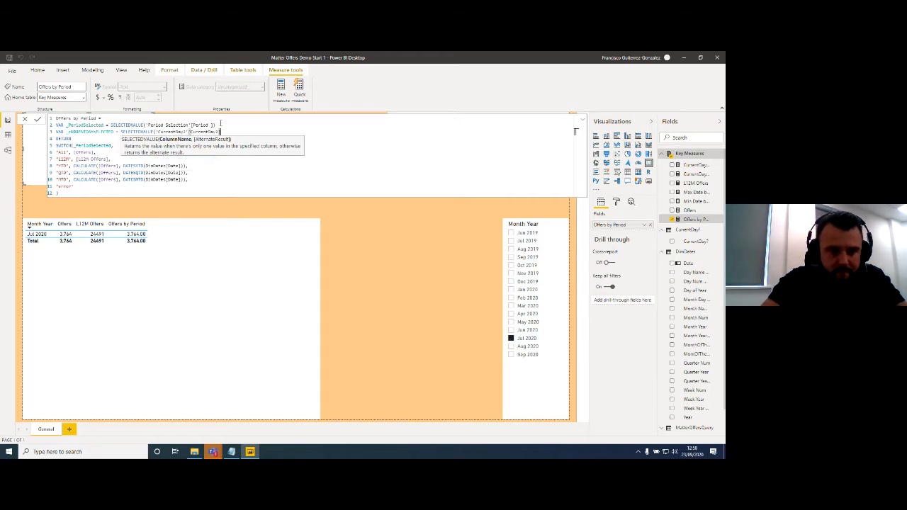
{"action": "type", "text": ")"}
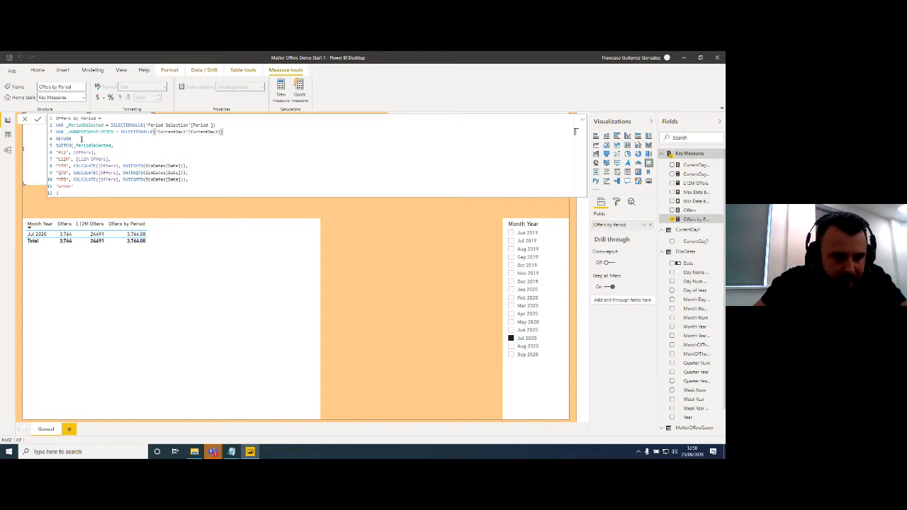
- Insert an IF before the SWITCH, after RETURN, that tests whether _CURRENTDAYSELECTED equals "No"
{"action": "left_click", "coordinate": [85, 138]}
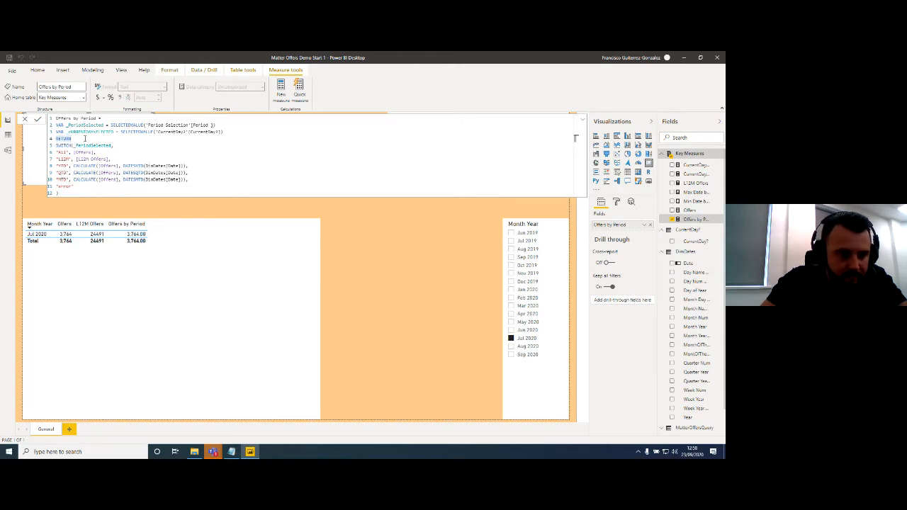
{"action": "key", "text": "shift+Return"}
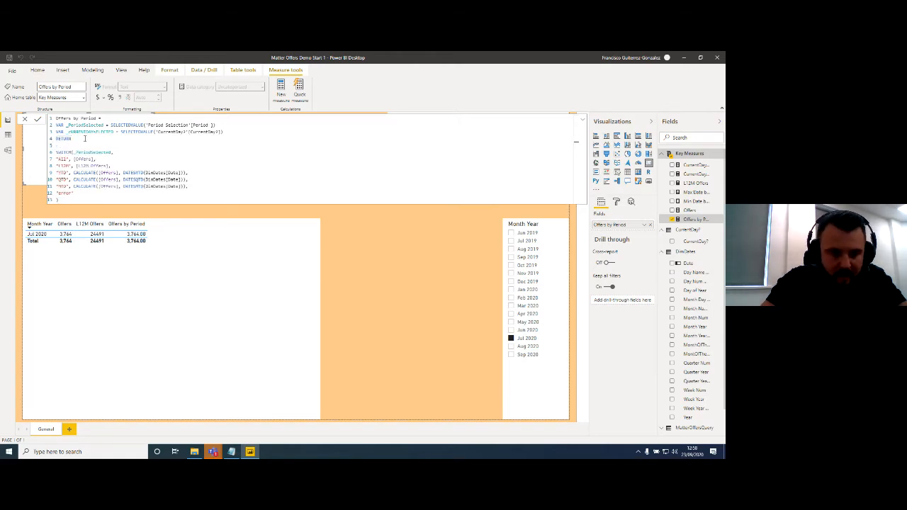
{"action": "type", "text": "IF("}
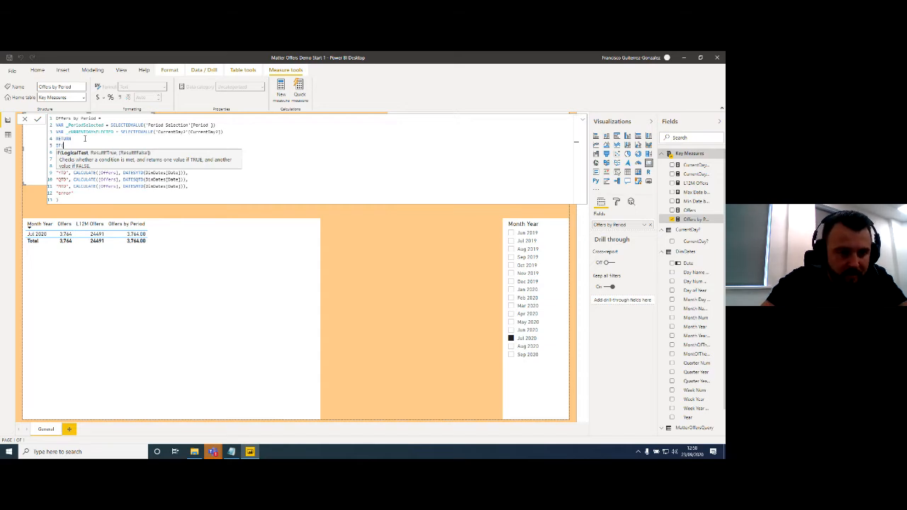
{"action": "type", "text": "_cur"}
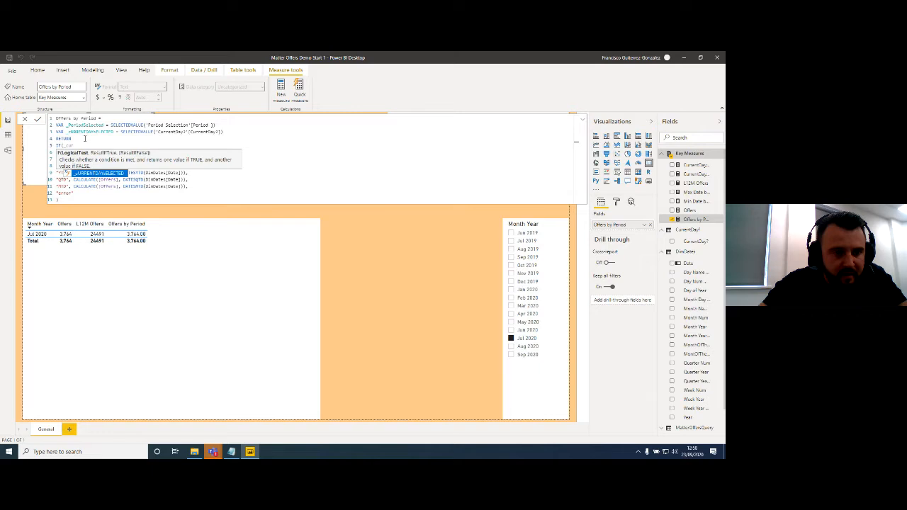
{"action": "key", "text": "Tab"}
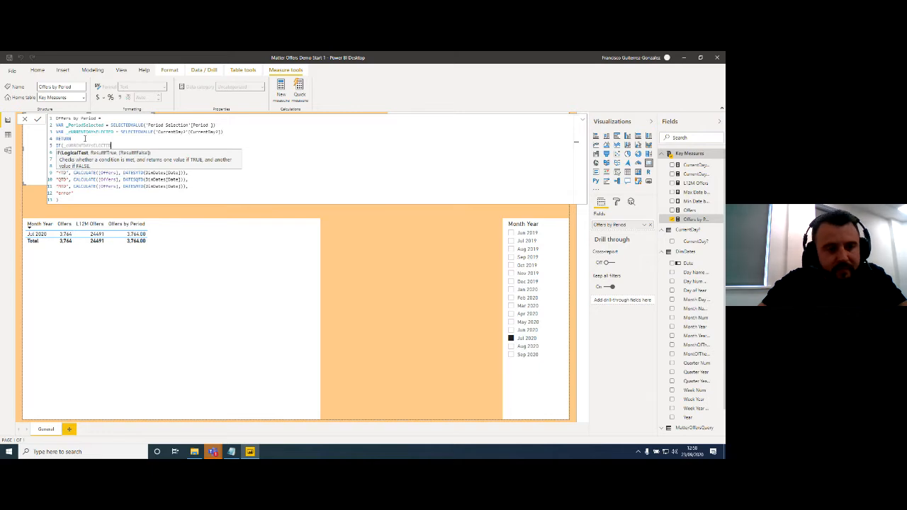
{"action": "type", "text": "= "}
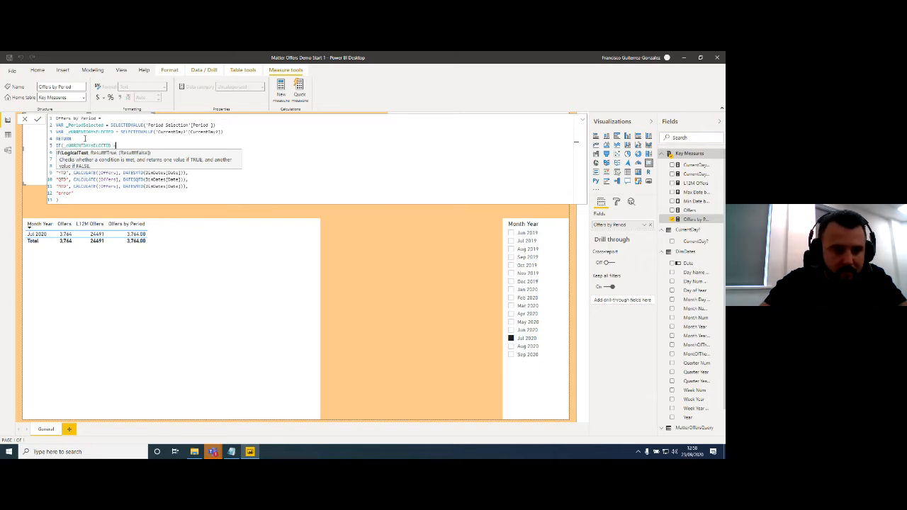
{"action": "type", "text": "\""}
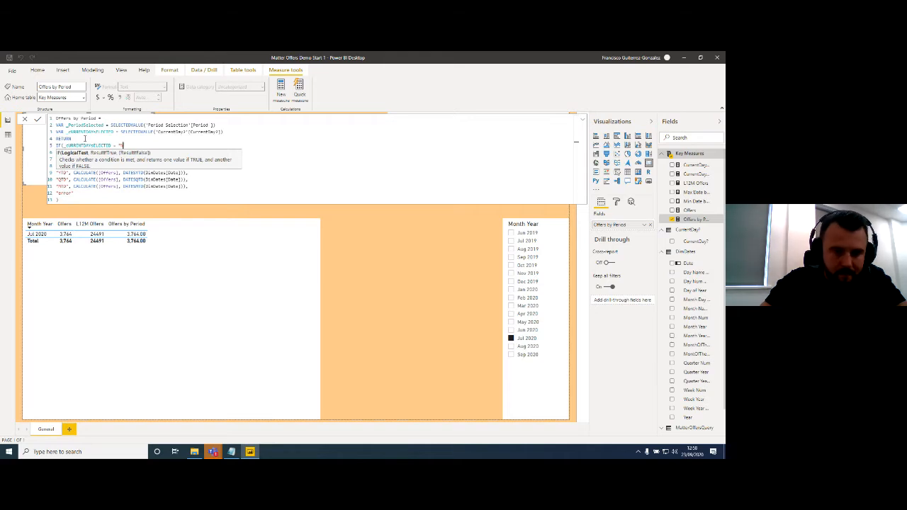
{"action": "type", "text": "No\","}
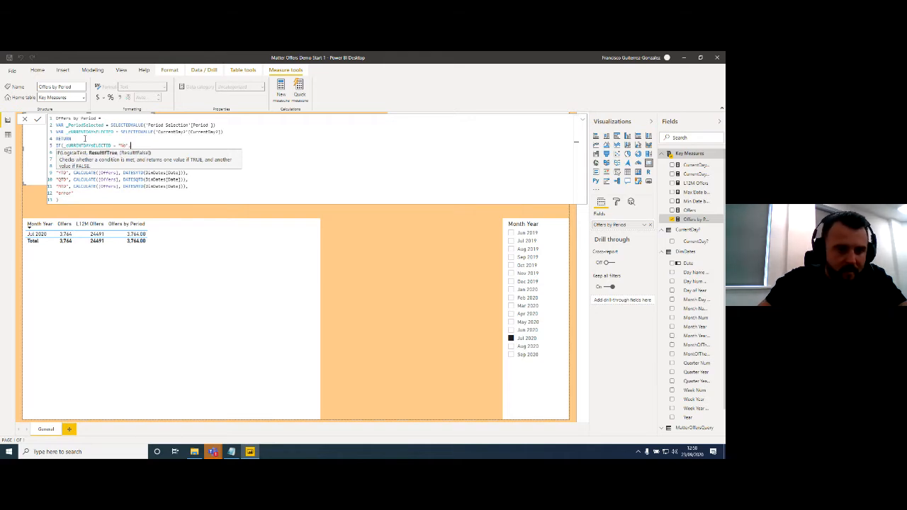
- Indent the existing SWITCH block as the IF's true result and paste a copy of it as the false result
{"action": "left_click", "coordinate": [66, 199]}
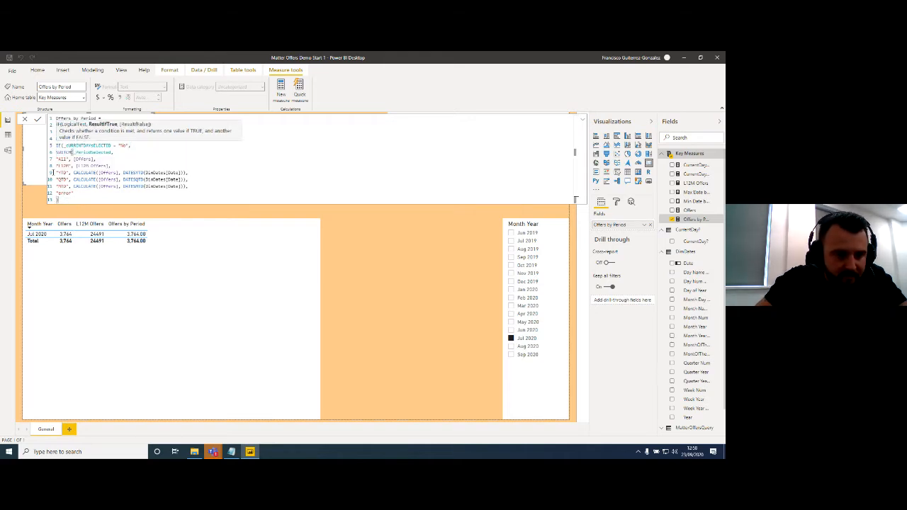
{"action": "left_click", "coordinate": [56, 152], "text": "shift"}
{"action": "key", "text": "ctrl+c"}
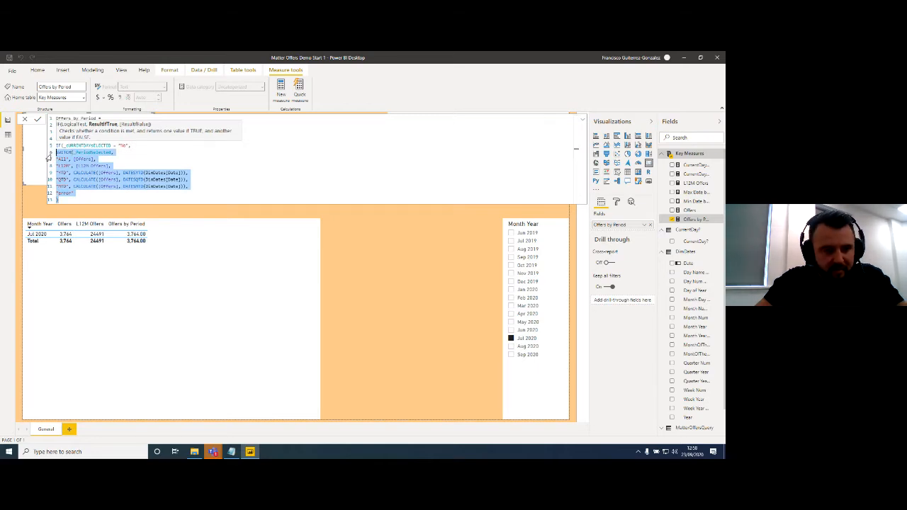
{"action": "key", "text": "Tab"}
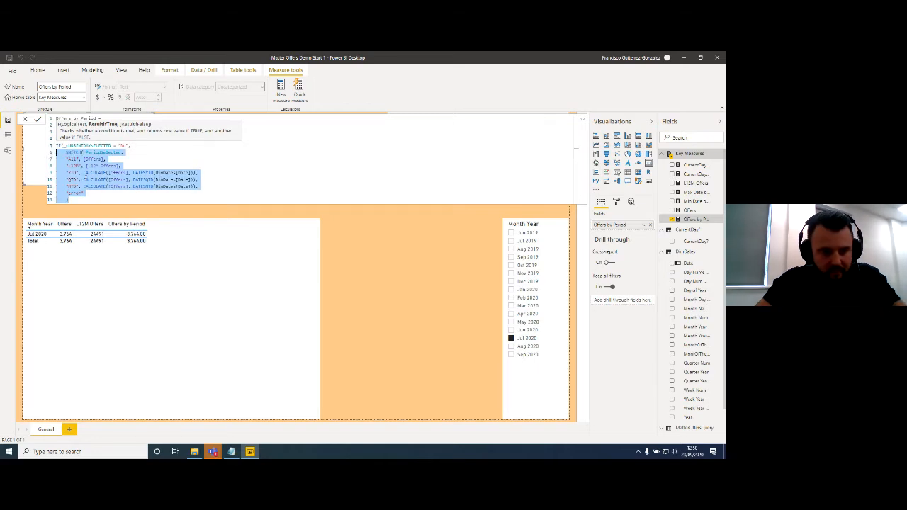
{"action": "left_click", "coordinate": [86, 198]}
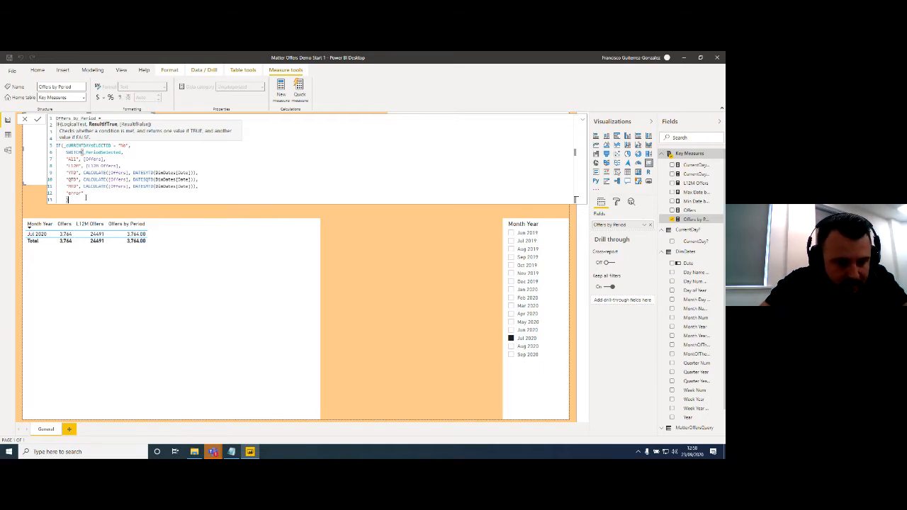
{"action": "type", "text": ","}
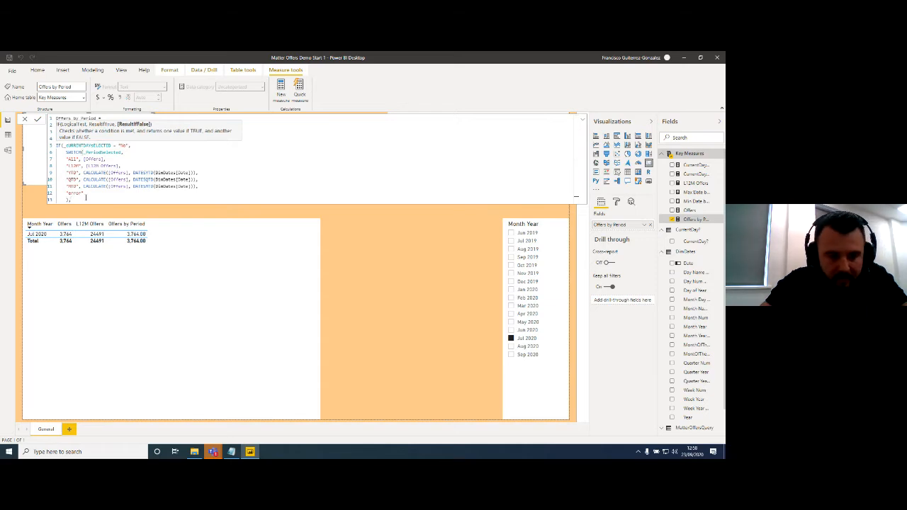
{"action": "key", "text": "shift+Return"}
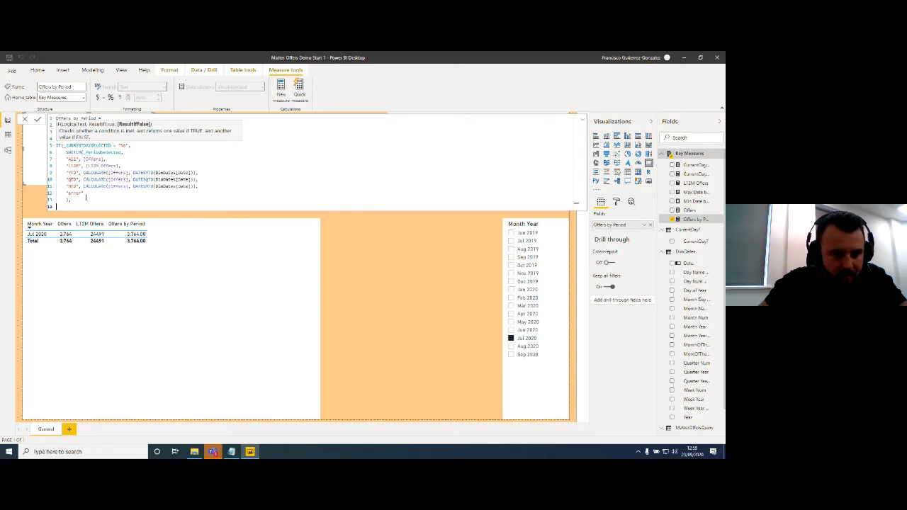
{"action": "key", "text": "ctrl+v"}
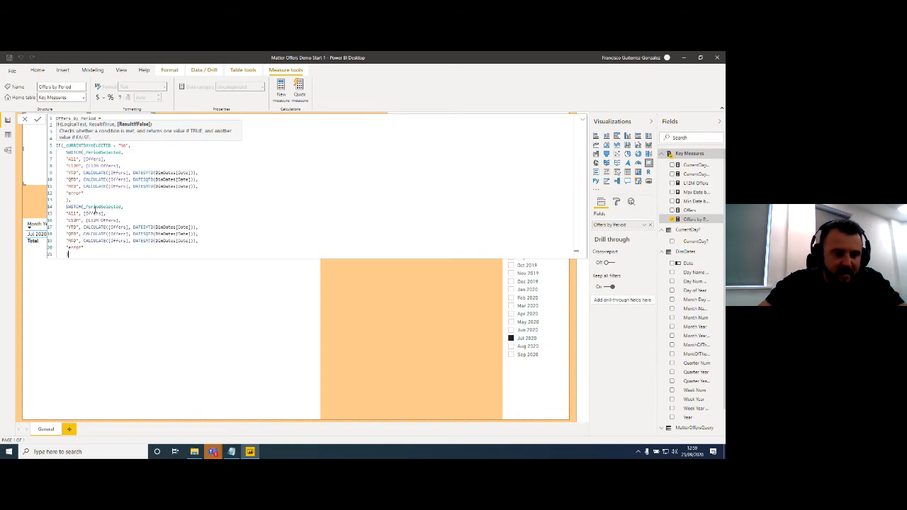
{"action": "type", "text": ")"}
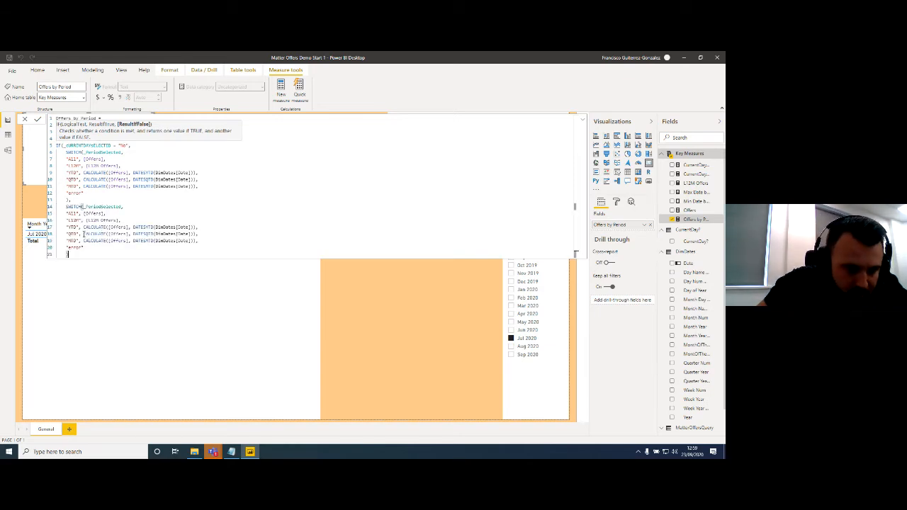
- In the second SWITCH of Offers by Period, replace the QTD and MTD results with [CurrentDay QTD Offers] and [CurrentDay MTD Offers]
{"action": "left_click_drag", "start_coordinate": [84, 234], "coordinate": [196, 234]}
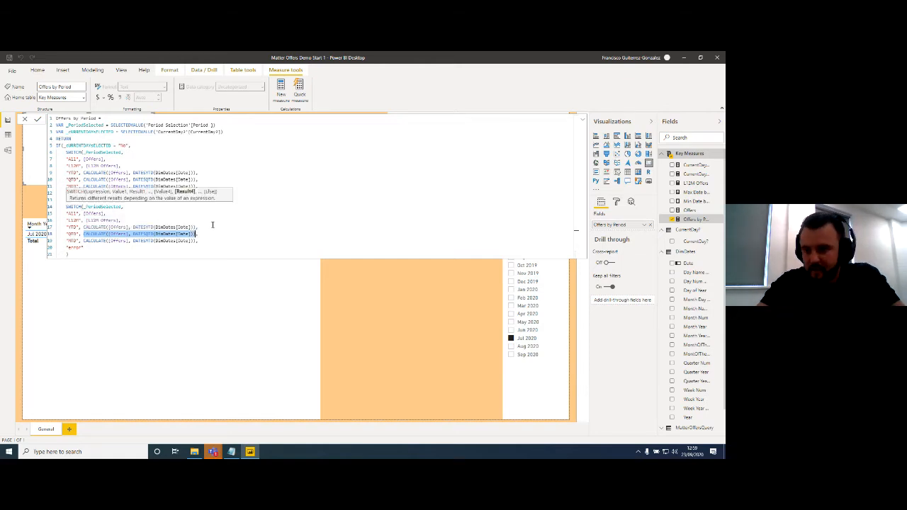
{"action": "key", "text": "BackSpace"}
{"action": "type", "text": "qtd"}
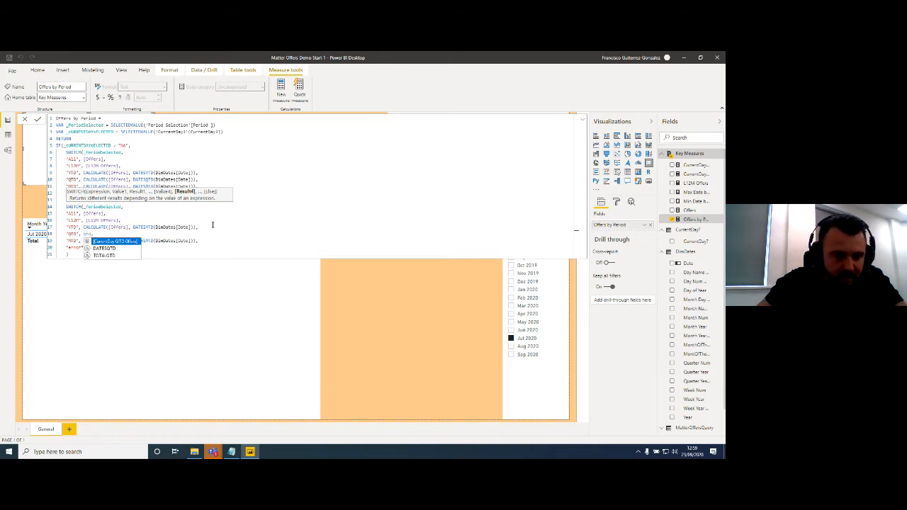
{"action": "key", "text": "Tab"}
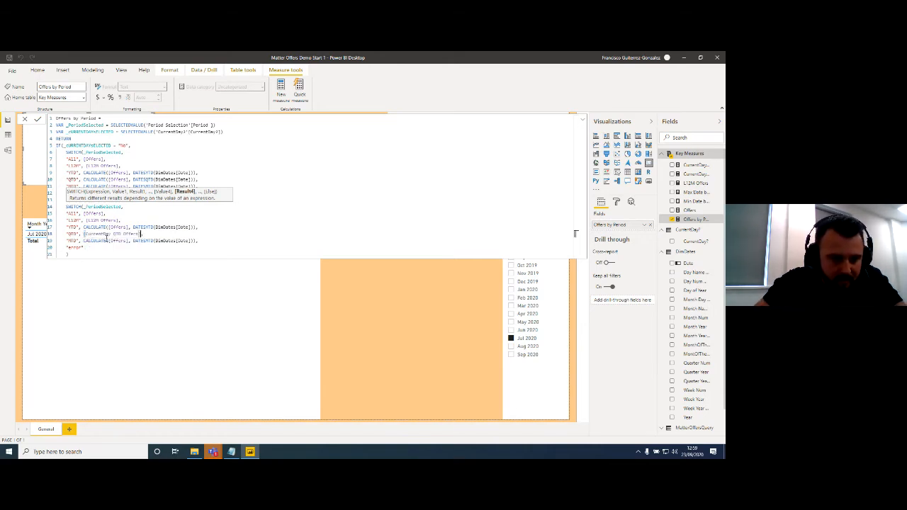
{"action": "left_click_drag", "start_coordinate": [84, 241], "coordinate": [196, 236]}
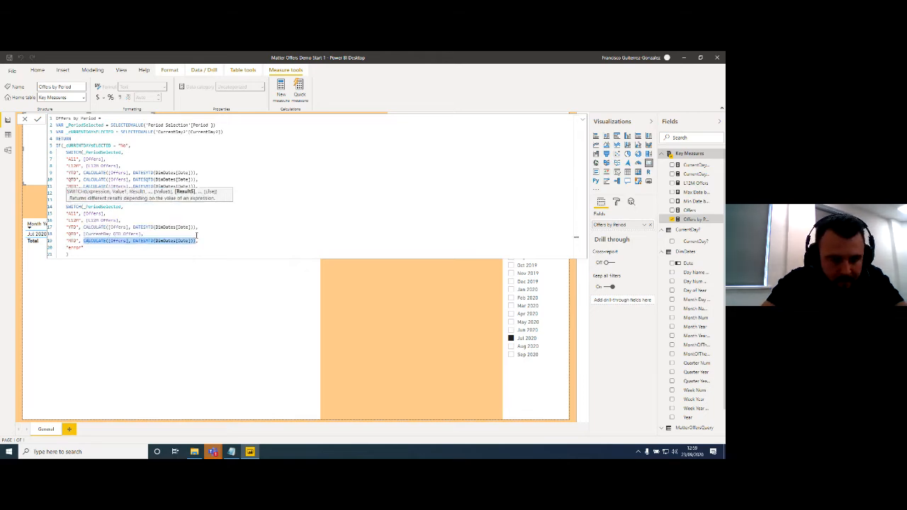
{"action": "type", "text": "ytd"}
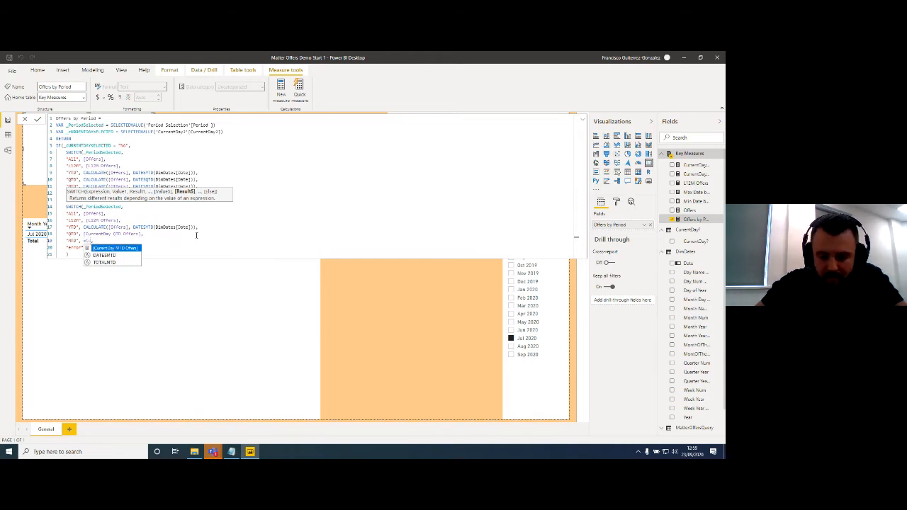
{"action": "key", "text": "Tab"}
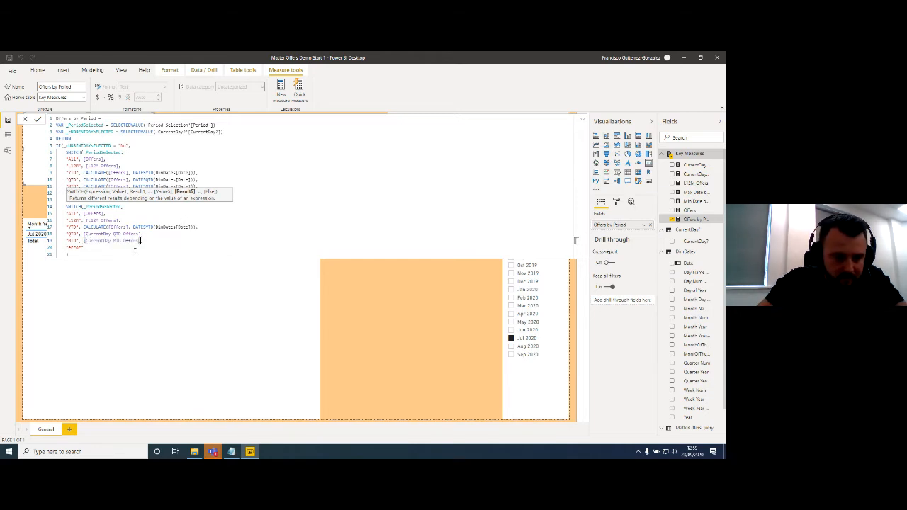
- Close the IF with a parenthesis on a new last line and commit the Offers by Period measure
{"action": "left_click", "coordinate": [135, 251]}
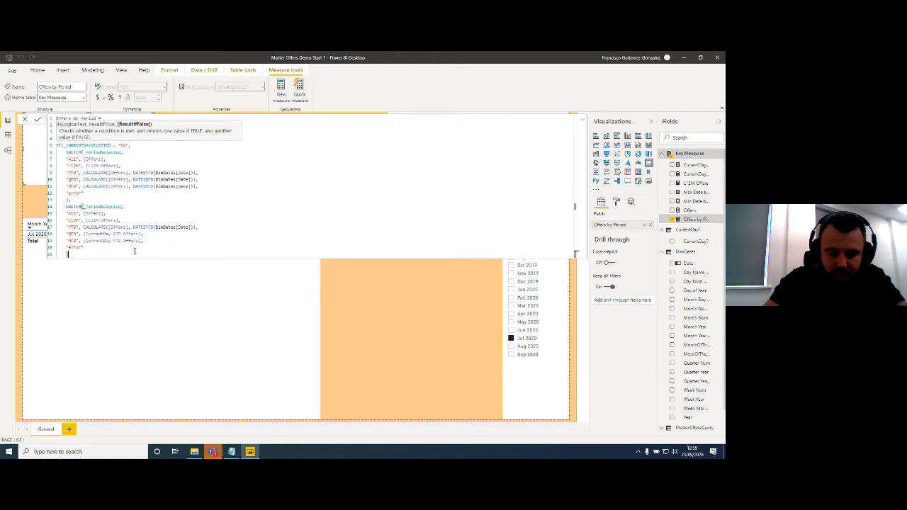
{"action": "key", "text": "shift+Return"}
{"action": "type", "text": ")"}
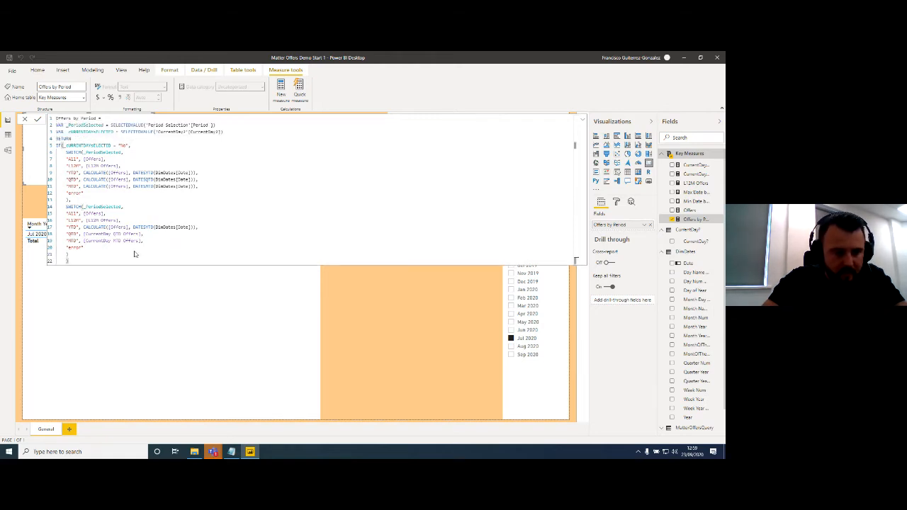
{"action": "key", "text": "Return"}
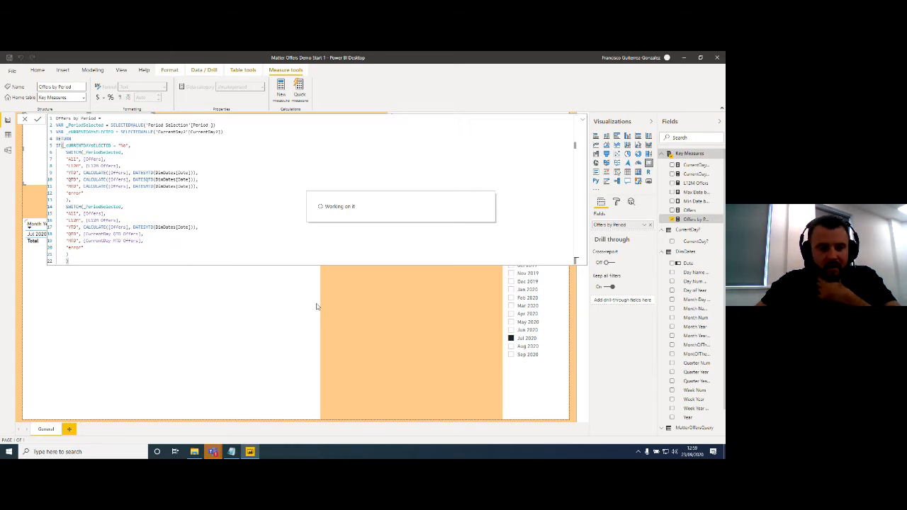
{"action": "left_click", "coordinate": [381, 292]}
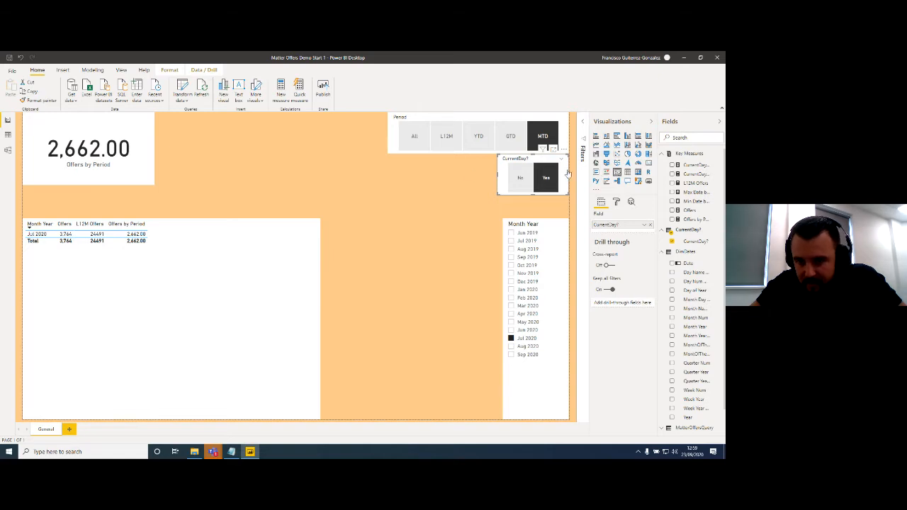
- Add an empty card and move and shrink it to fit between the Offers by Period card and the Period slicer
{"action": "left_click", "coordinate": [423, 173]}
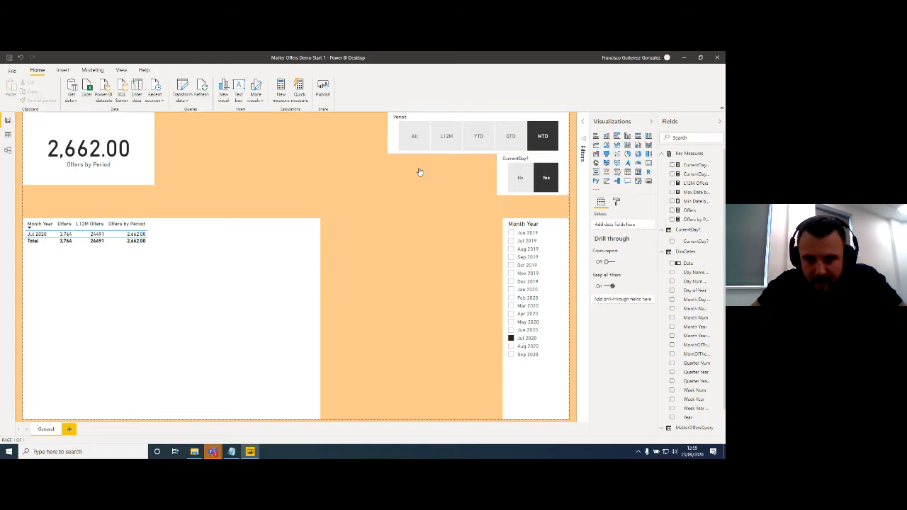
{"action": "left_click", "coordinate": [649, 165]}
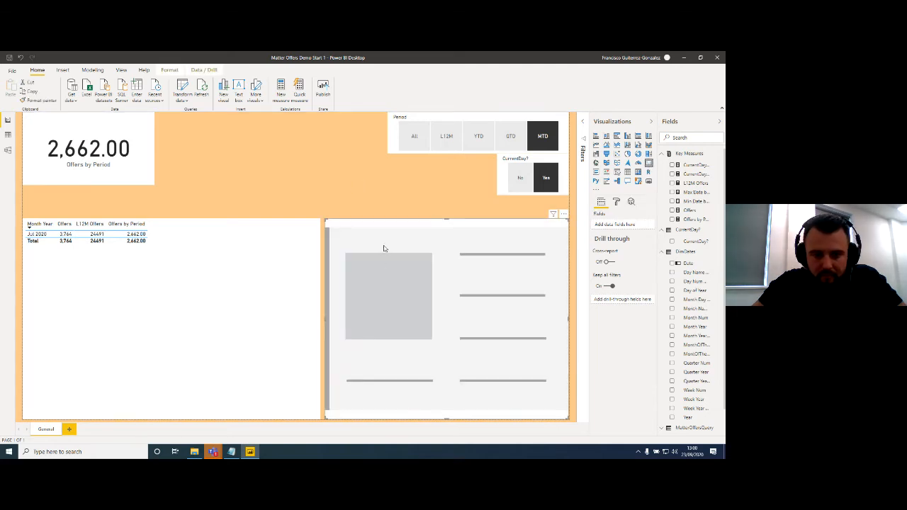
{"action": "left_click_drag", "start_coordinate": [385, 246], "coordinate": [210, 142]}
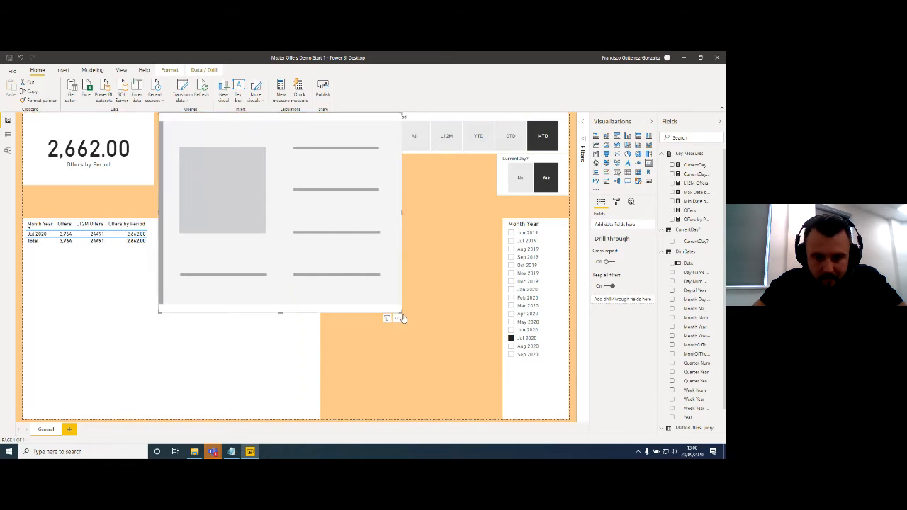
{"action": "left_click_drag", "start_coordinate": [403, 313], "coordinate": [379, 152]}
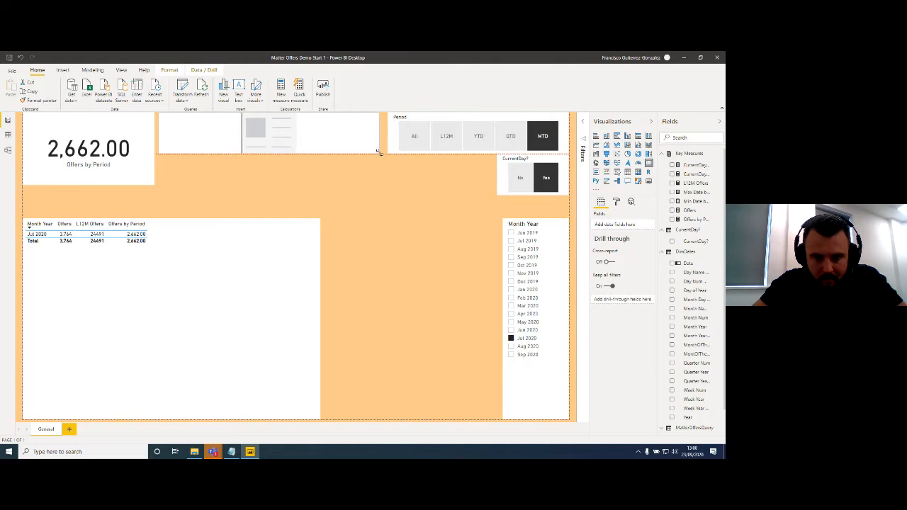
- Duplicate the empty card and place the copy directly below the original, aligned with it
{"action": "left_click", "coordinate": [317, 184]}
{"action": "left_click", "coordinate": [309, 145]}
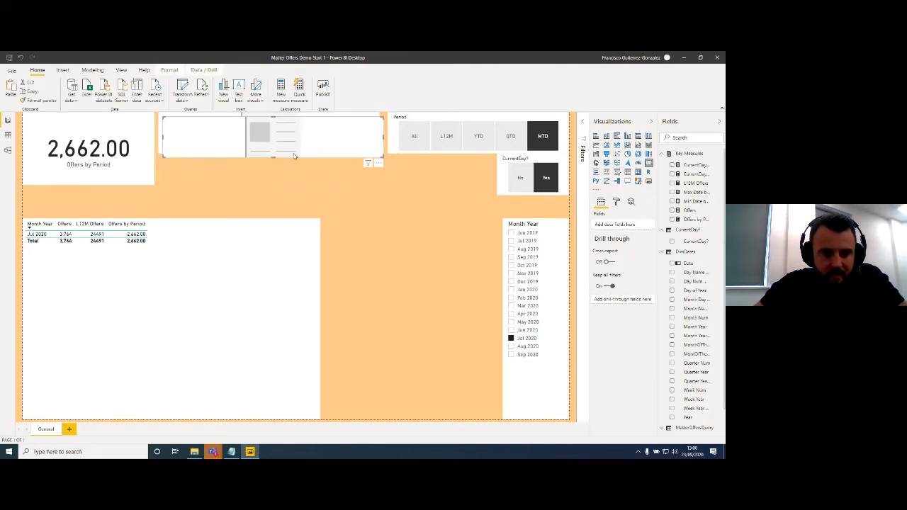
{"action": "left_click_drag", "start_coordinate": [310, 151], "coordinate": [307, 188]}
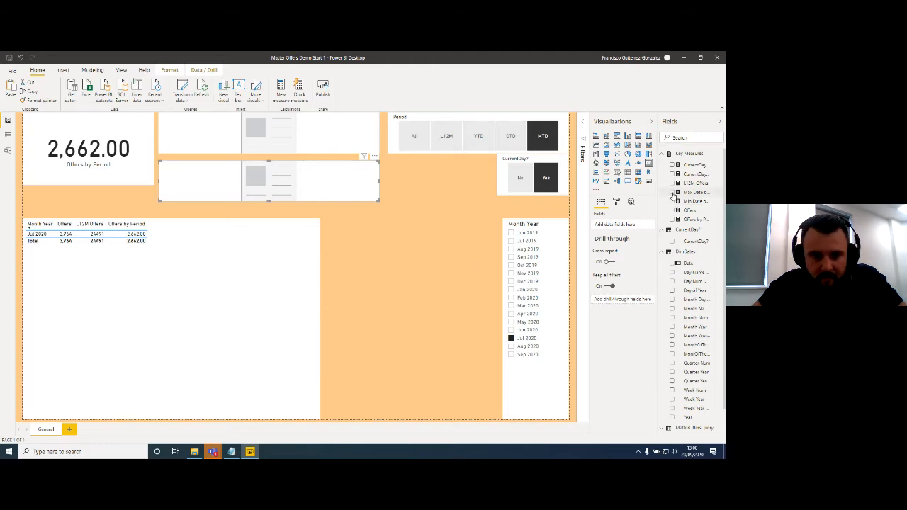
- Show Max Date by Period Selected in the lower card and Min Date by Period Selected in the upper card
{"action": "left_click", "coordinate": [674, 192]}
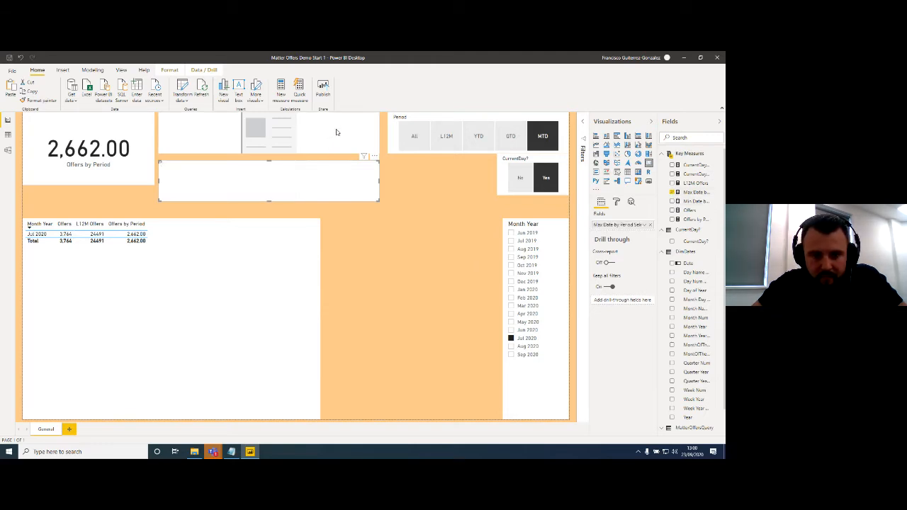
{"action": "left_click", "coordinate": [336, 132]}
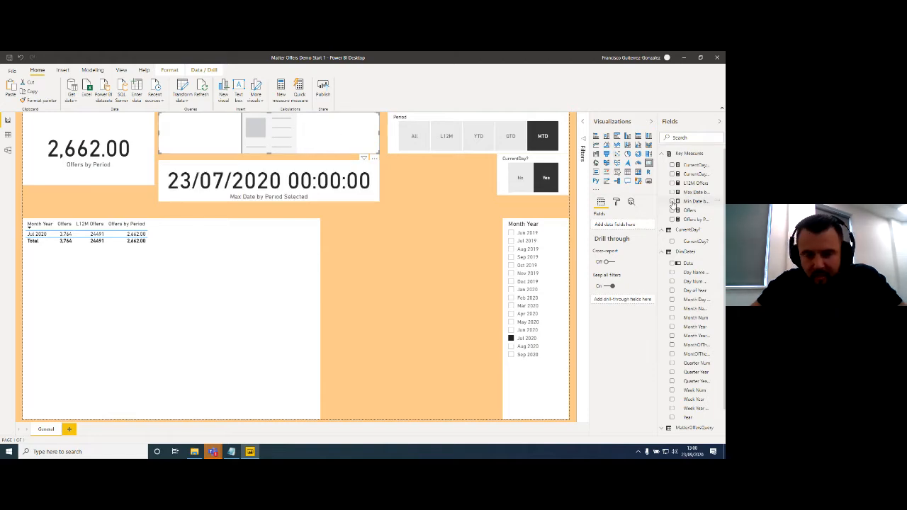
{"action": "left_click", "coordinate": [673, 201]}
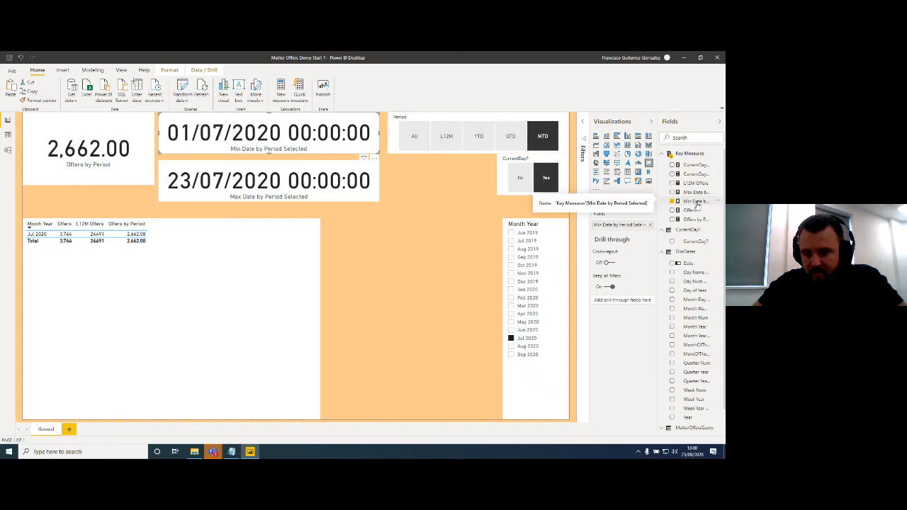
- Review the formulas of the Min Date by Period Selected and Max Date by Period Selected measures
{"action": "left_click", "coordinate": [694, 203]}
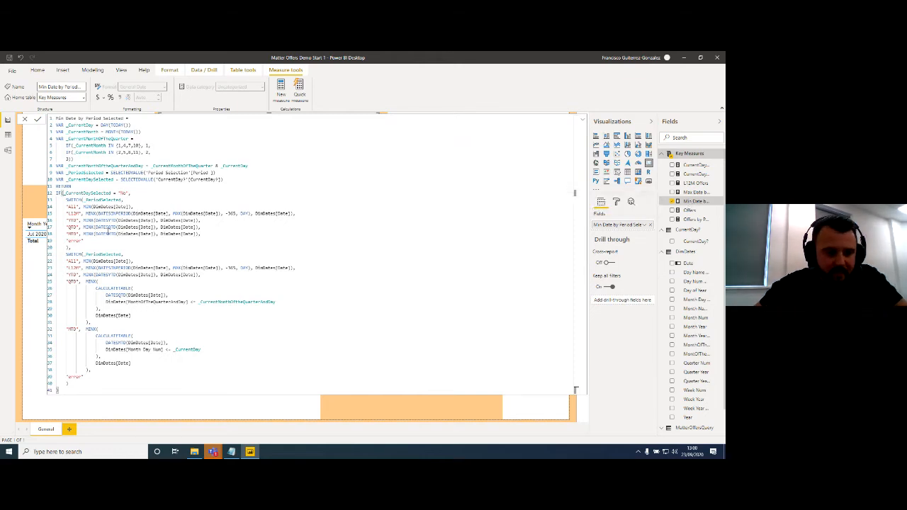
{"action": "type", "text": "F"}
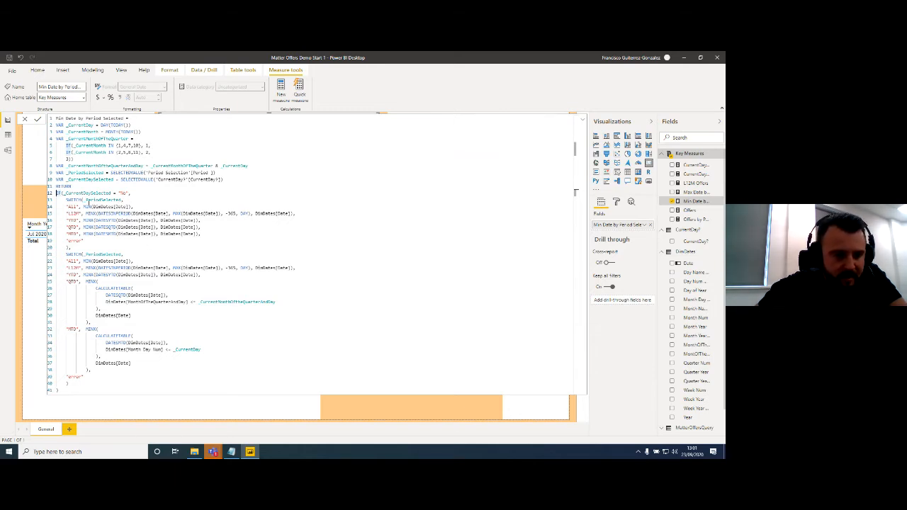
{"action": "left_click", "coordinate": [696, 192]}
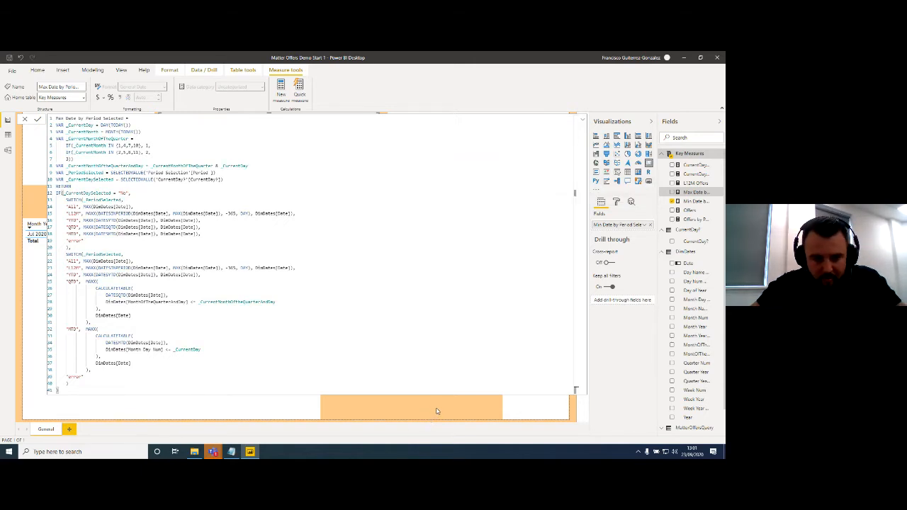
{"action": "left_click", "coordinate": [35, 172]}
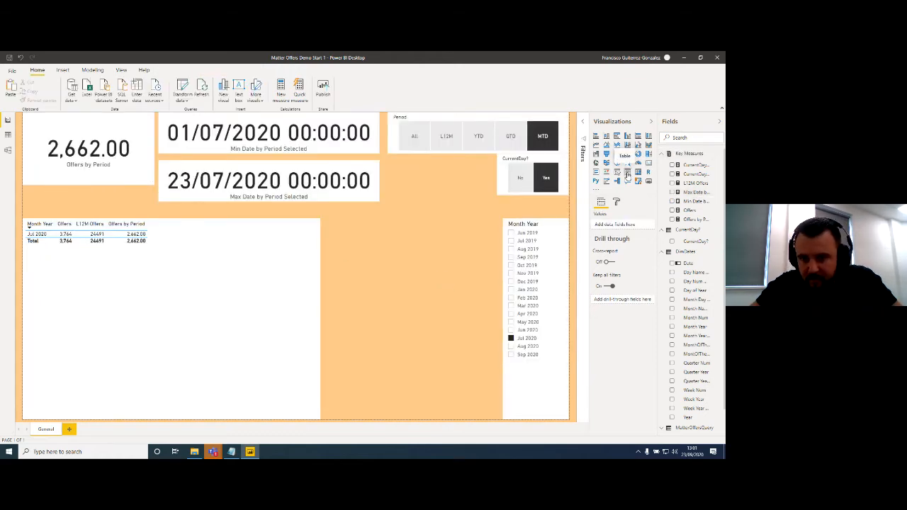
- Add a slicer for the DimDates Quarter Year field and narrow it to a column beside the Month Year slicer
{"action": "left_click", "coordinate": [627, 174]}
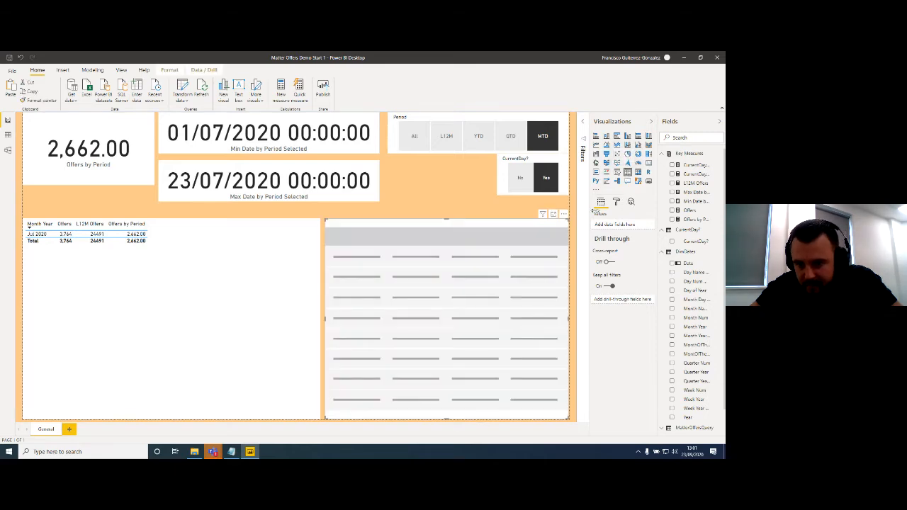
{"action": "left_click", "coordinate": [617, 173]}
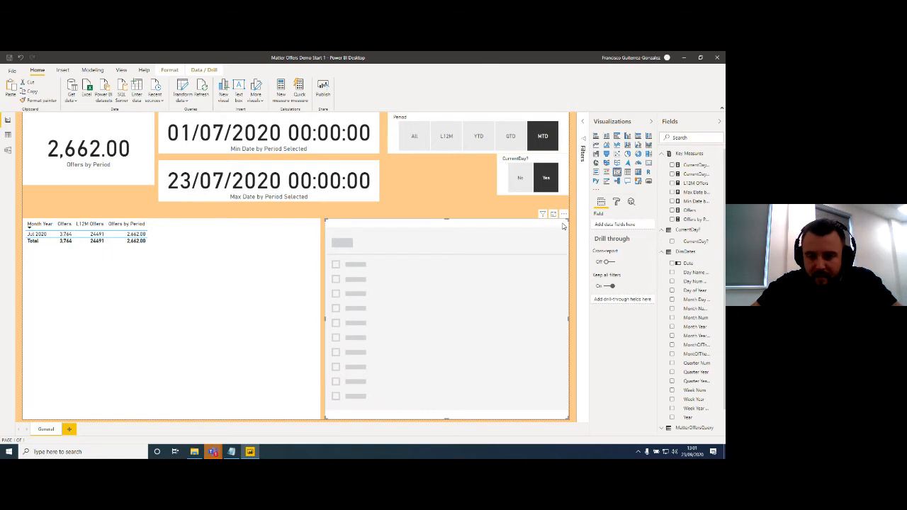
{"action": "left_click_drag", "start_coordinate": [567, 221], "coordinate": [494, 225]}
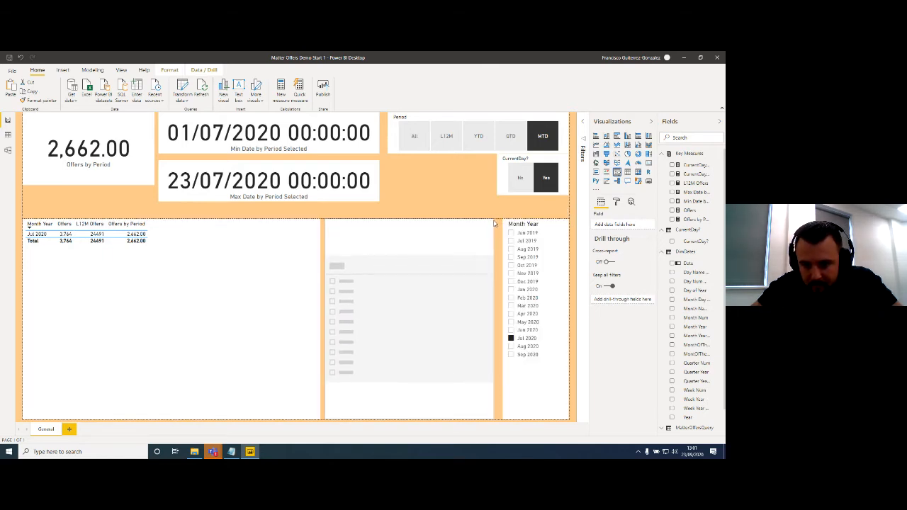
{"action": "left_click", "coordinate": [326, 221]}
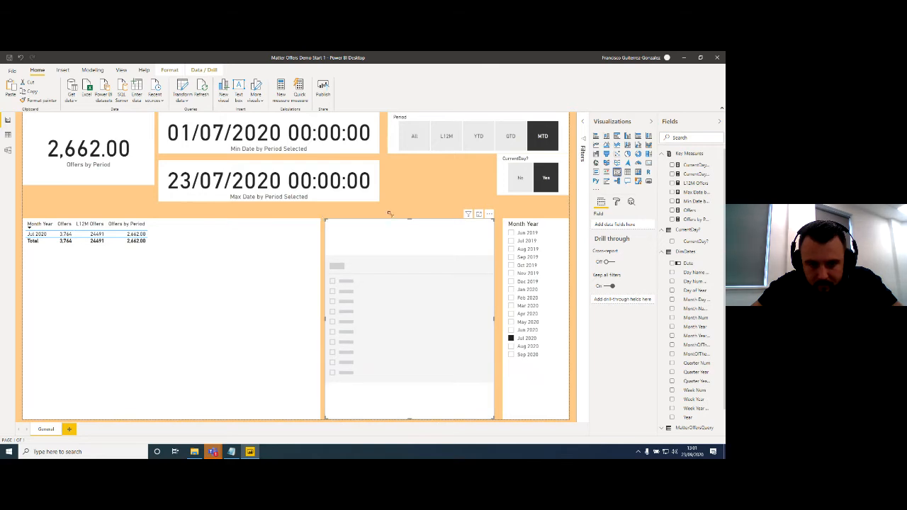
{"action": "left_click_drag", "start_coordinate": [429, 222], "coordinate": [433, 224]}
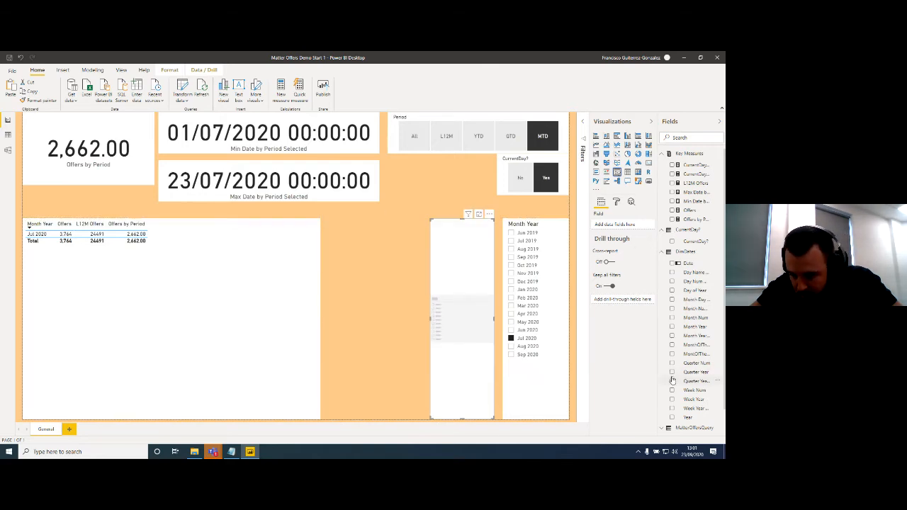
{"action": "left_click", "coordinate": [672, 373]}
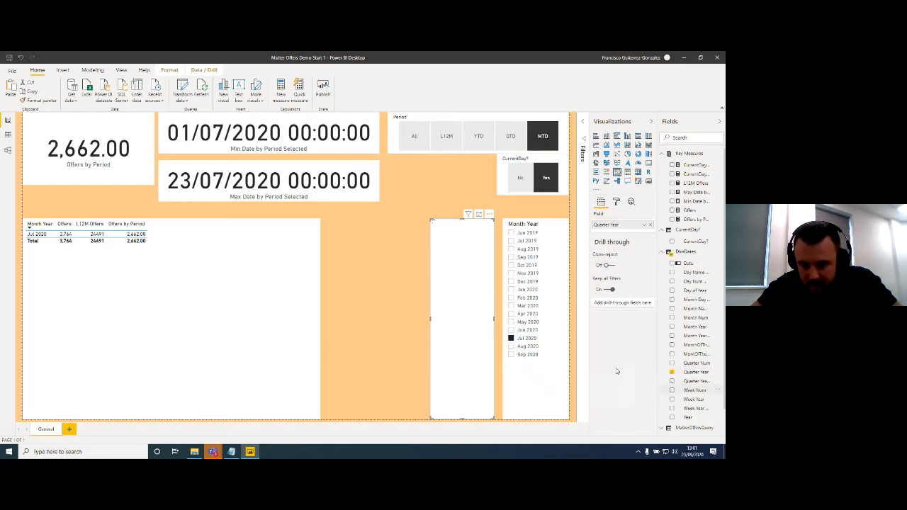
- Switch CurrentDay? to No to compare the Jul 2020 MTD offers and date range with the Yes selection
{"action": "left_click", "coordinate": [511, 339]}
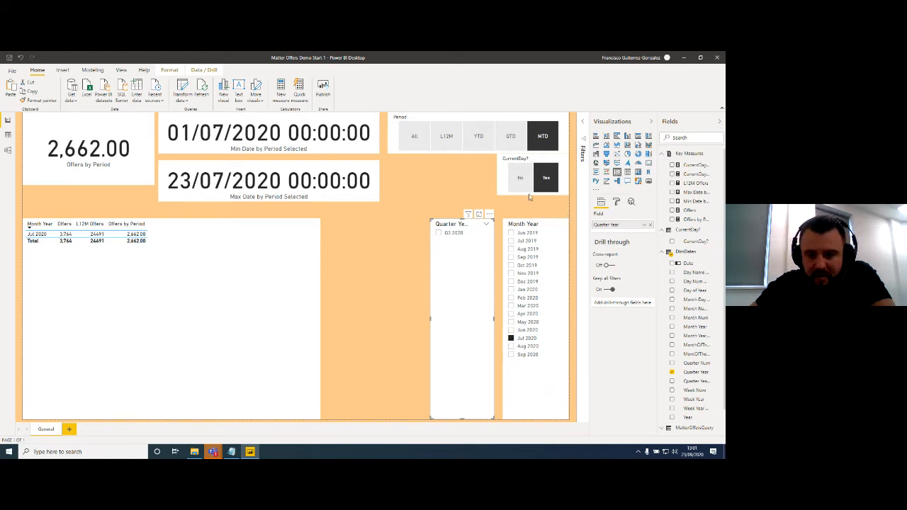
{"action": "left_click", "coordinate": [550, 178]}
{"action": "left_click", "coordinate": [550, 179]}
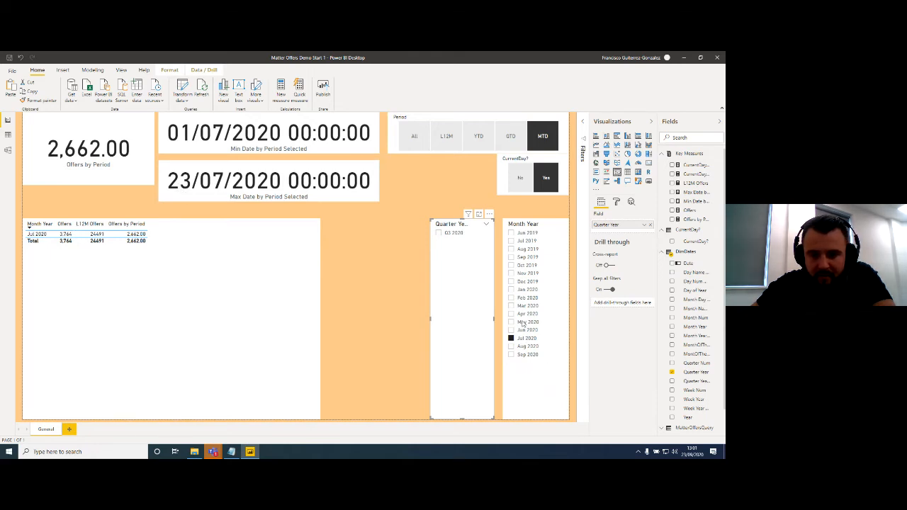
{"action": "left_click", "coordinate": [519, 179]}
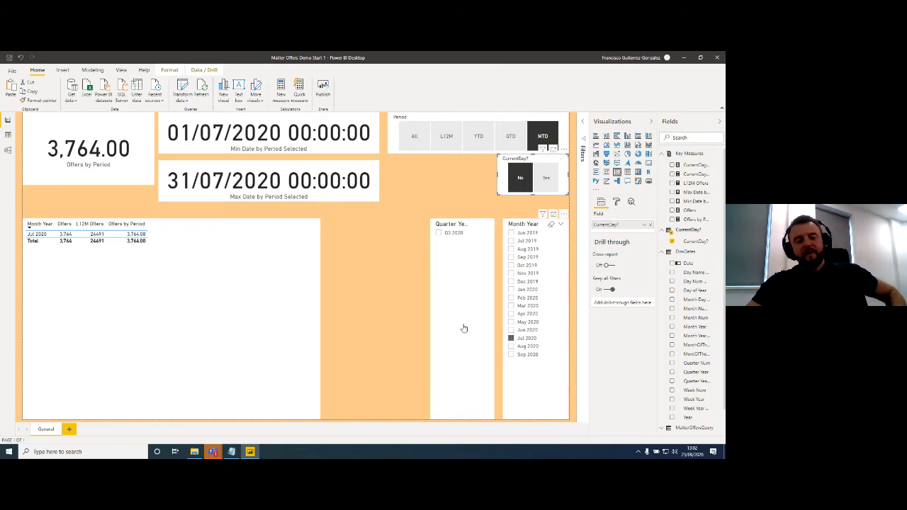
- Clear the Jul 2020 month selection and set CurrentDay? to Yes, Period to QTD and Quarter Year to Q2 2020
{"action": "left_click", "coordinate": [511, 338]}
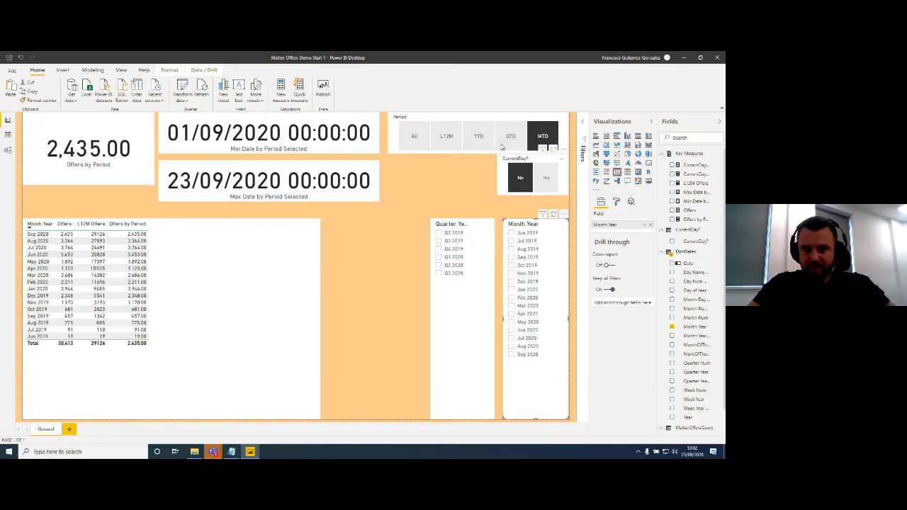
{"action": "left_click", "coordinate": [546, 177]}
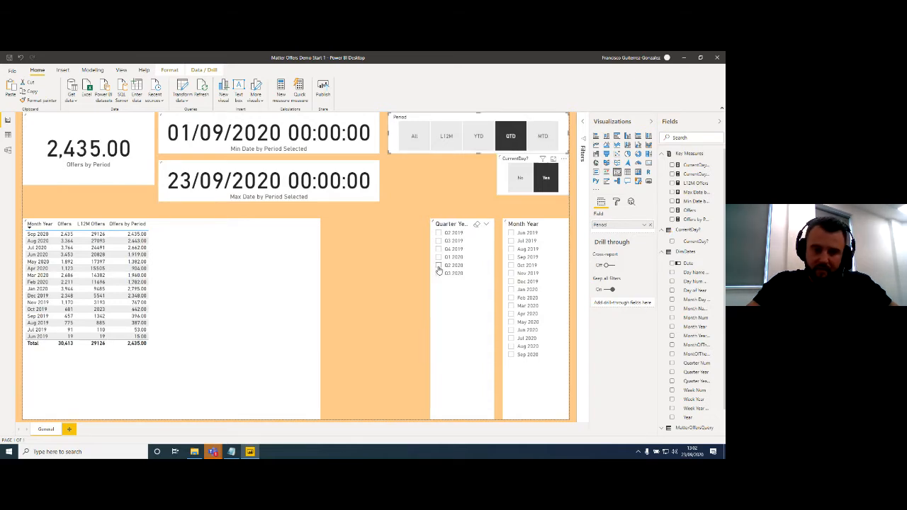
{"action": "left_click", "coordinate": [439, 267]}
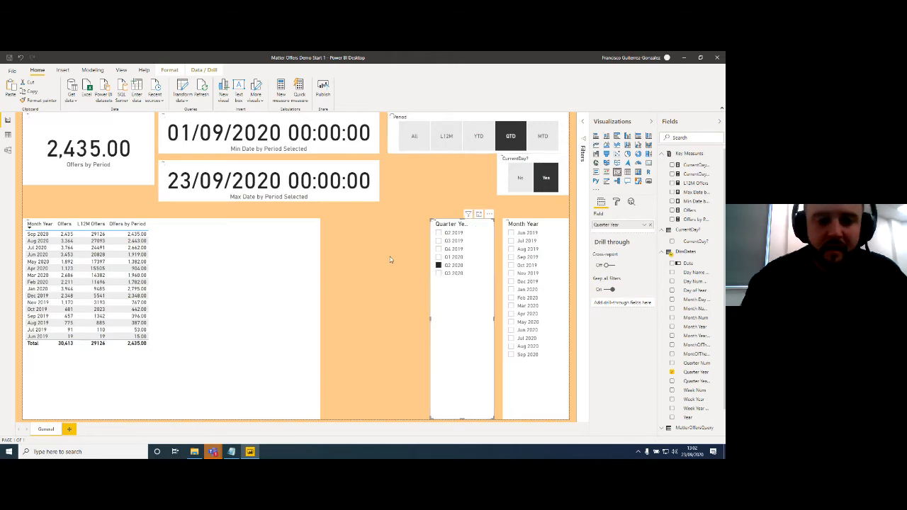
- Check the Q2 2020 QTD offers and the minimum and maximum dates with CurrentDay? on Yes
{"action": "left_click", "coordinate": [545, 178]}
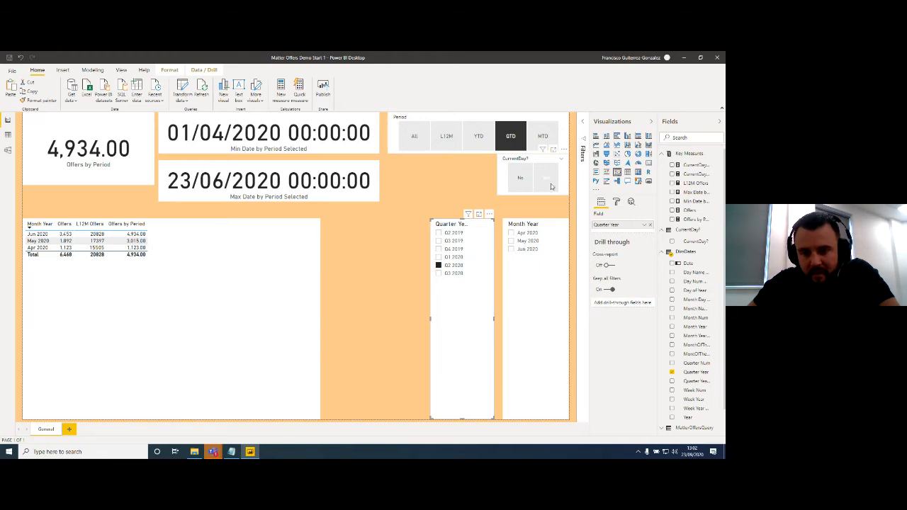
{"action": "left_click", "coordinate": [546, 181]}
{"action": "left_click", "coordinate": [545, 181]}
{"action": "left_click", "coordinate": [545, 183]}
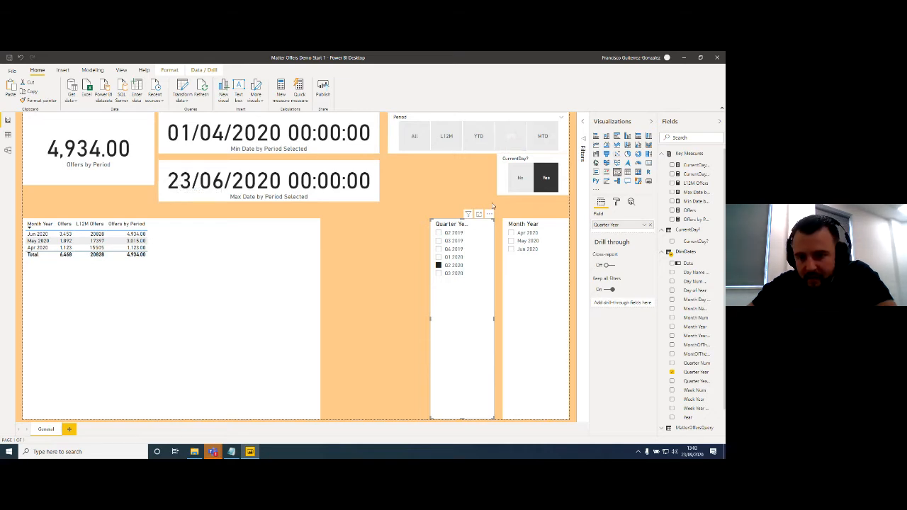
- Set Period to YTD to check Q2 2020, and clear the Q2 2020 quarter selection
{"action": "left_click", "coordinate": [480, 141]}
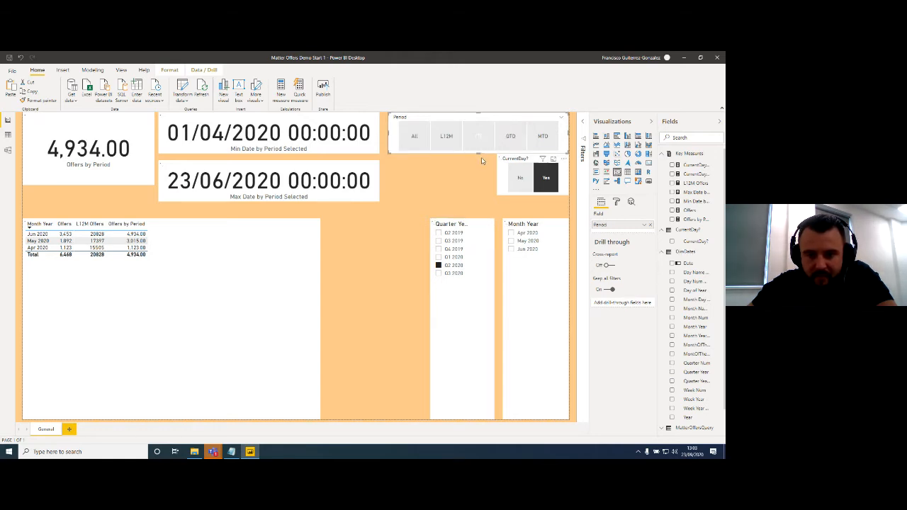
{"action": "left_click", "coordinate": [439, 266]}
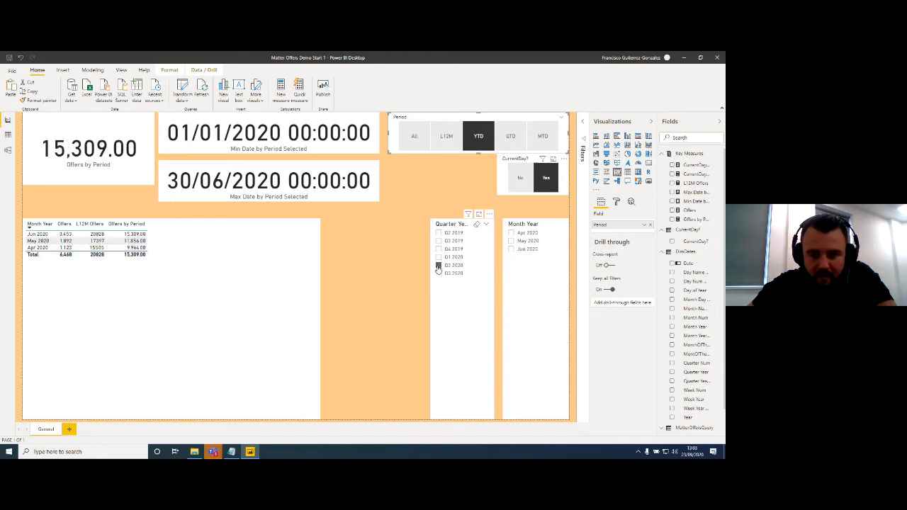
{"action": "left_click", "coordinate": [439, 267]}
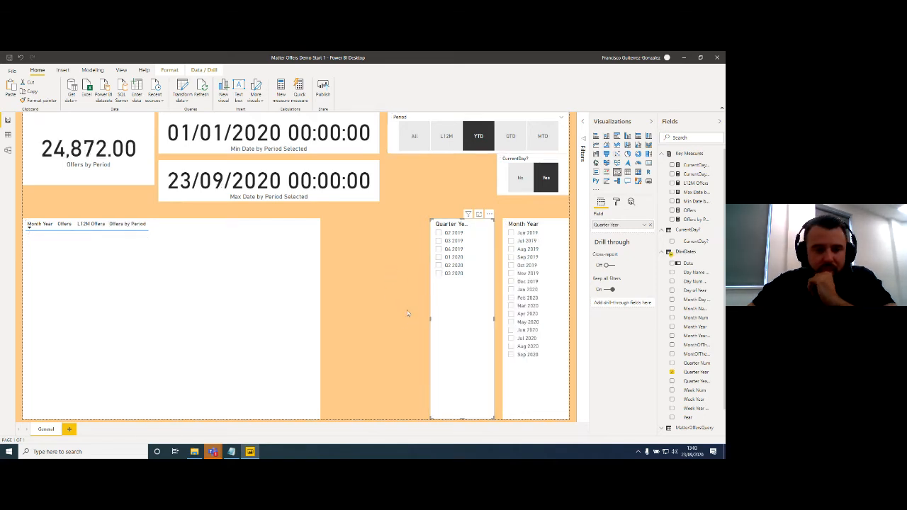
- Set Period to L12M with CurrentDay? on Yes and no quarter or month selected
{"action": "left_click", "coordinate": [408, 134]}
{"action": "left_click", "coordinate": [440, 146]}
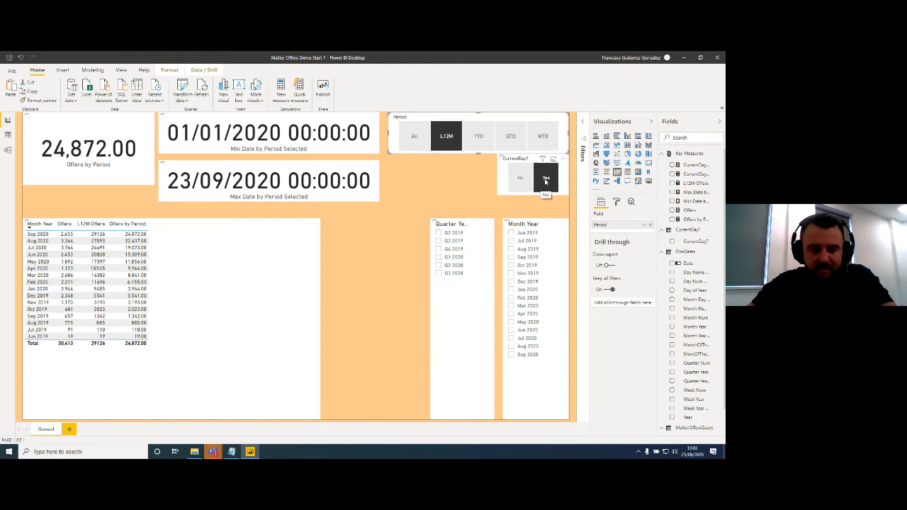
- Choose Yes in the CurrentDay? slicer and switch to the Lunch and Learn meeting window in Microsoft Teams
{"action": "left_click", "coordinate": [546, 182]}
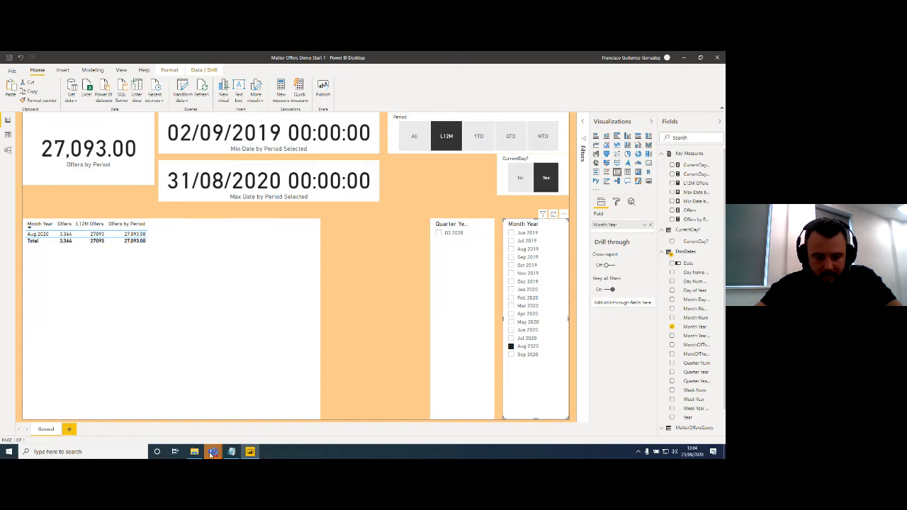
{"action": "mouse_move", "coordinate": [213, 453]}
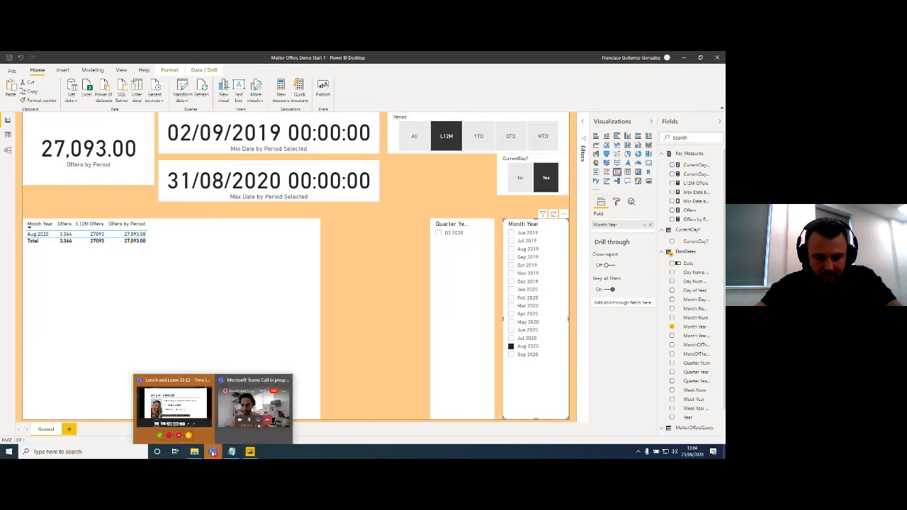
{"action": "left_click", "coordinate": [193, 413]}
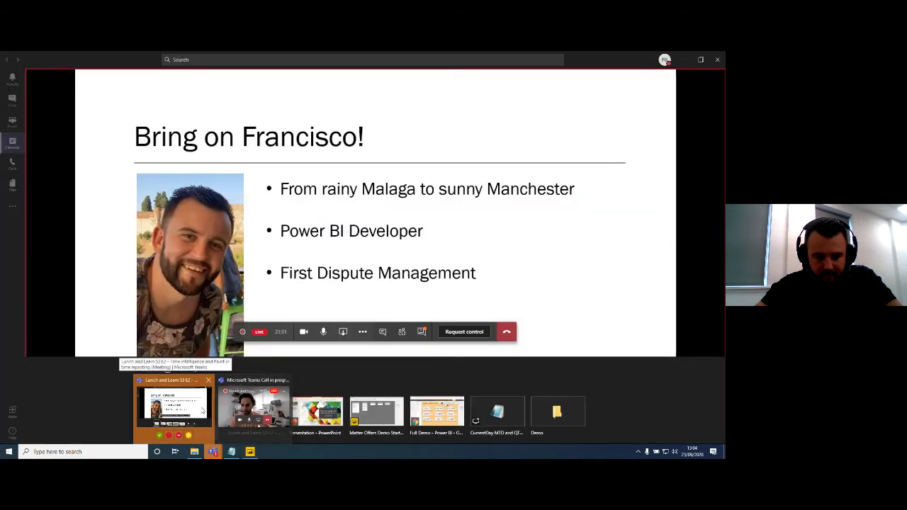
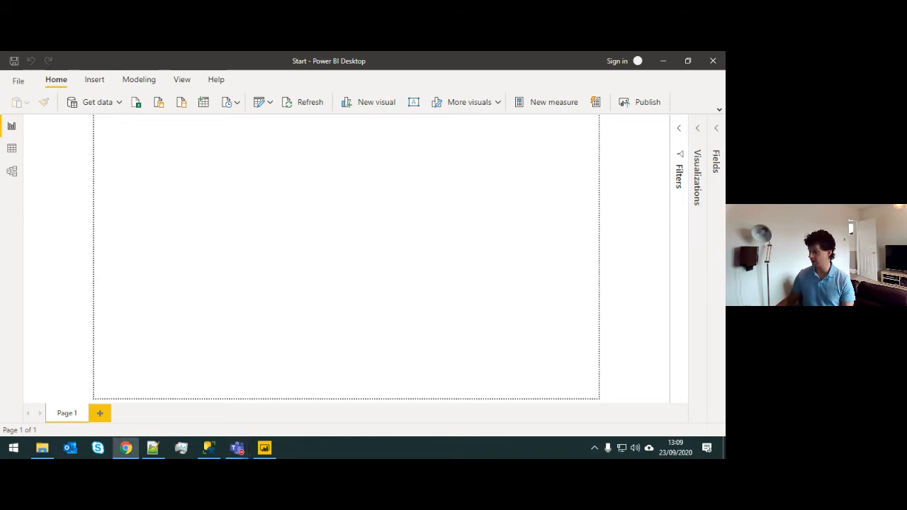
- Switch to Chrome and look through the contents and the Type 0 to Type 2 sections of Wikipedia's Slowly changing dimension article
{"action": "left_click", "coordinate": [125, 448]}
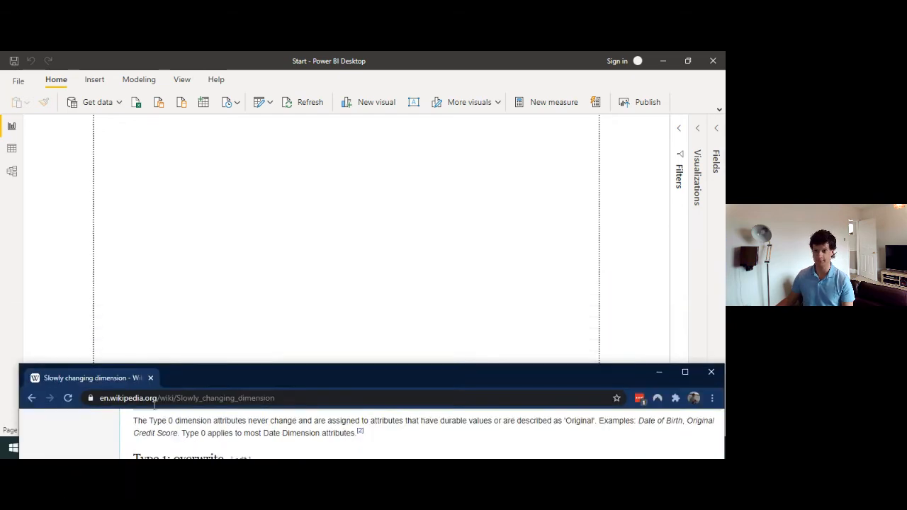
{"action": "scroll", "coordinate": [251, 198], "scroll_direction": "up", "scroll_amount": 3}
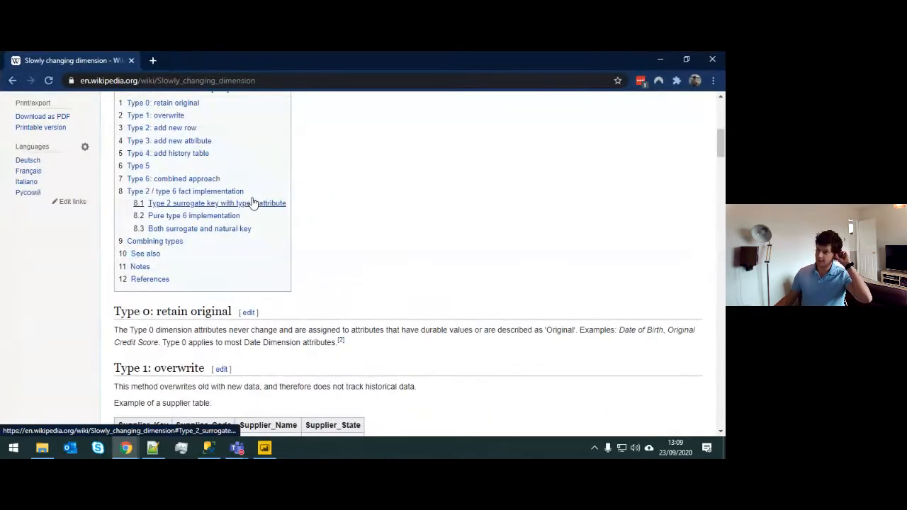
{"action": "scroll", "coordinate": [279, 247], "scroll_direction": "down", "scroll_amount": 2}
{"action": "left_click_drag", "start_coordinate": [114, 198], "coordinate": [228, 216]}
{"action": "left_click", "coordinate": [127, 269]}
{"action": "scroll", "coordinate": [231, 312], "scroll_direction": "down", "scroll_amount": 3}
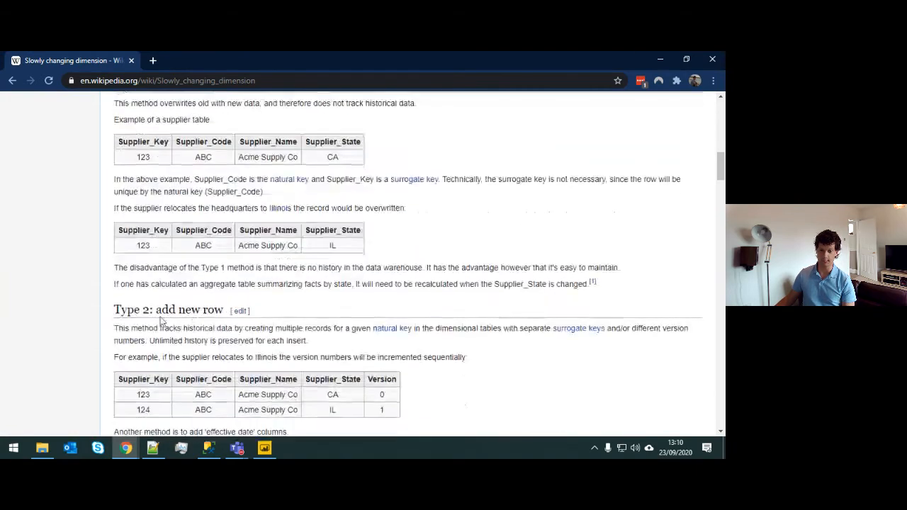
{"action": "scroll", "coordinate": [216, 342], "scroll_direction": "down", "scroll_amount": 1}
{"action": "scroll", "coordinate": [216, 342], "scroll_direction": "up", "scroll_amount": 3}
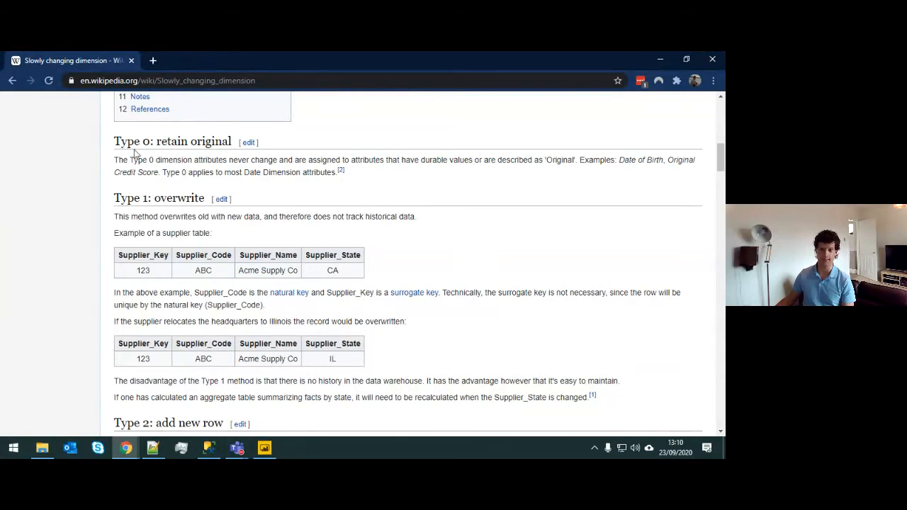
- Highlight the Type 0 and Type 1 headings in turn to review how each dimension type treats changed data
{"action": "left_click_drag", "start_coordinate": [118, 142], "coordinate": [150, 146]}
{"action": "left_click", "coordinate": [196, 191]}
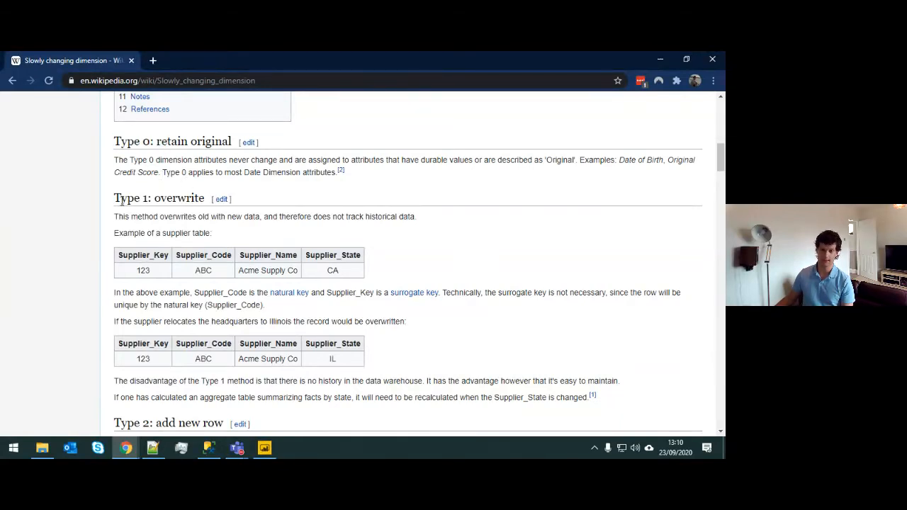
{"action": "left_click_drag", "start_coordinate": [115, 199], "coordinate": [151, 198]}
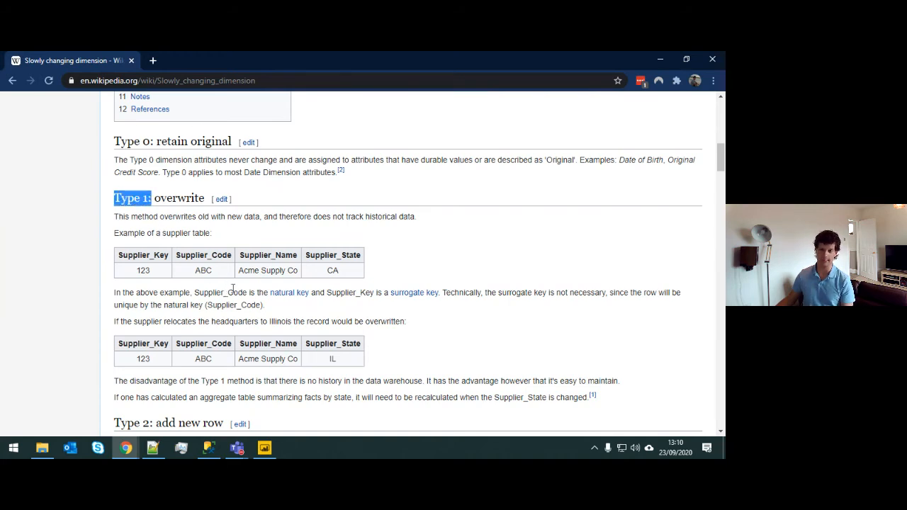
- Highlight the Type 2 heading and review its section on adding new rows to track history
{"action": "scroll", "coordinate": [232, 287], "scroll_direction": "down", "scroll_amount": 3}
{"action": "scroll", "coordinate": [233, 288], "scroll_direction": "down", "scroll_amount": 2}
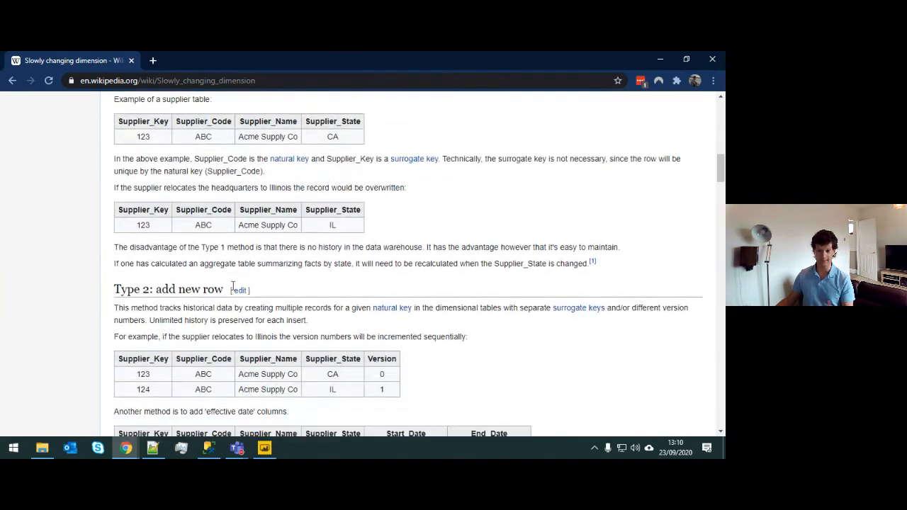
{"action": "left_click_drag", "start_coordinate": [114, 253], "coordinate": [159, 268]}
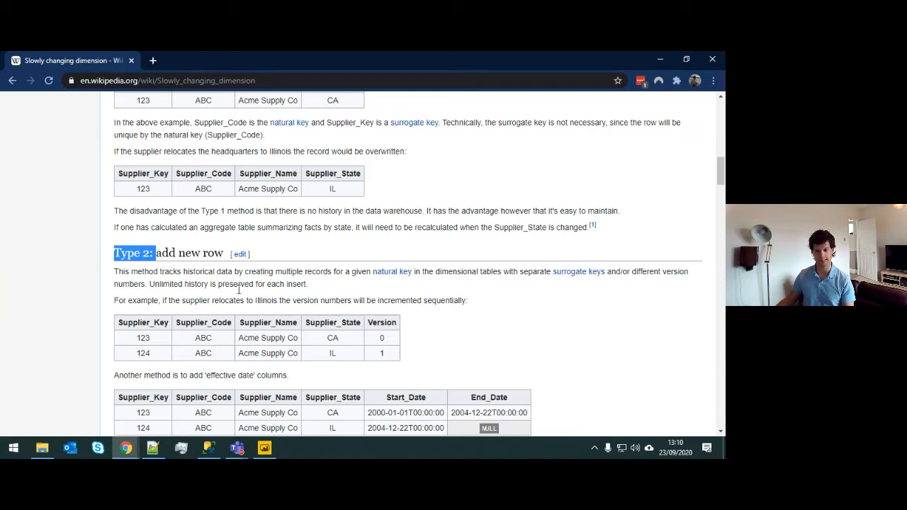
{"action": "scroll", "coordinate": [248, 367], "scroll_direction": "up", "scroll_amount": 1}
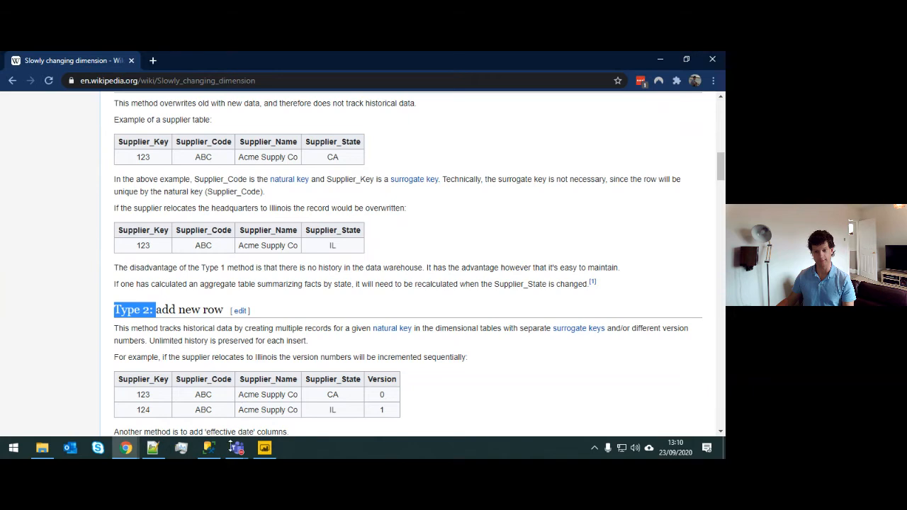
- Switch to SQL Server Management Studio and execute SCD Example.sql from its start through the first SELECT * FROM SCD.Sale
{"action": "mouse_move", "coordinate": [214, 454]}
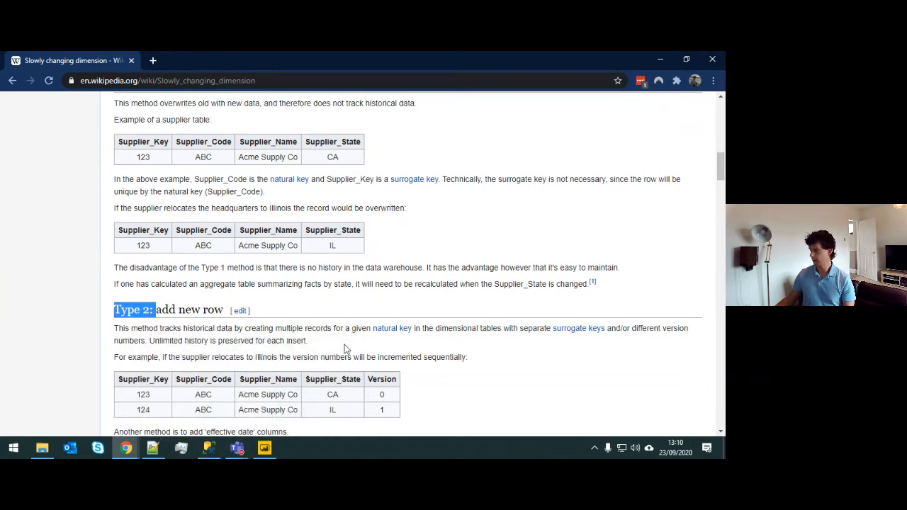
{"action": "left_click", "coordinate": [213, 449]}
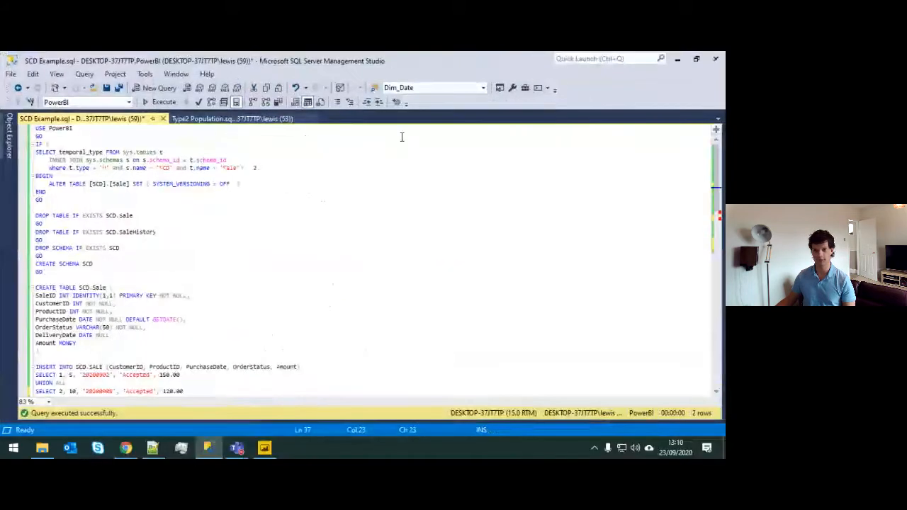
{"action": "key", "text": "ctrl+Home"}
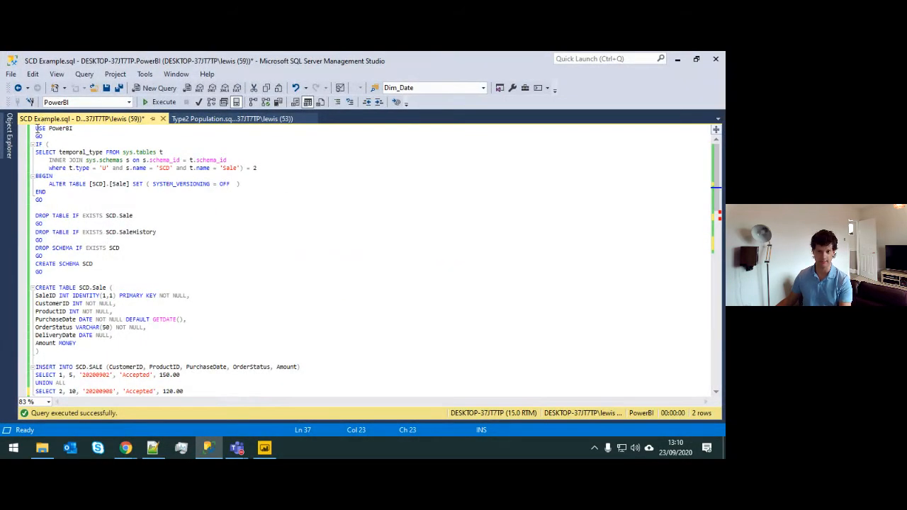
{"action": "scroll", "coordinate": [142, 266], "scroll_direction": "down", "scroll_amount": 1}
{"action": "scroll", "coordinate": [142, 266], "scroll_direction": "down", "scroll_amount": 4}
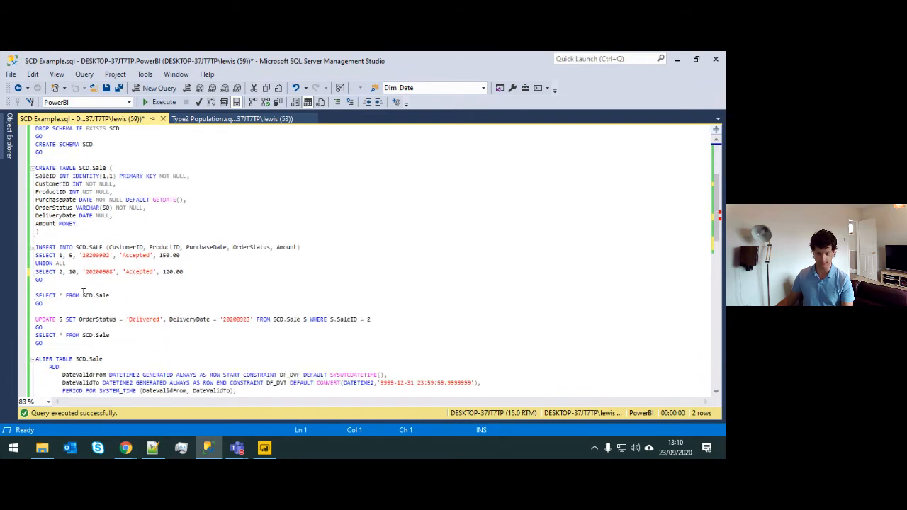
{"action": "left_click", "coordinate": [58, 311], "text": "shift"}
{"action": "key", "text": "F5"}
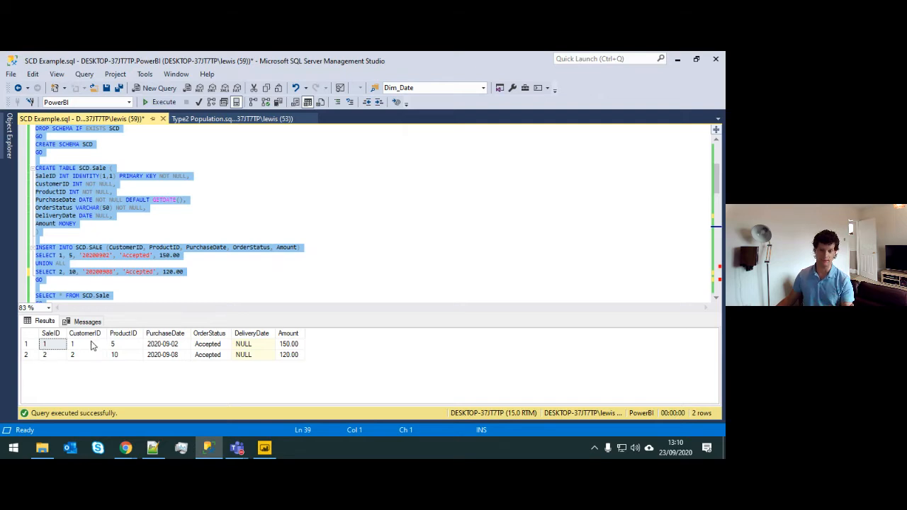
- Examine both returned SCD.Sale rows column by column, from SaleID to Amount
{"action": "left_click", "coordinate": [56, 345]}
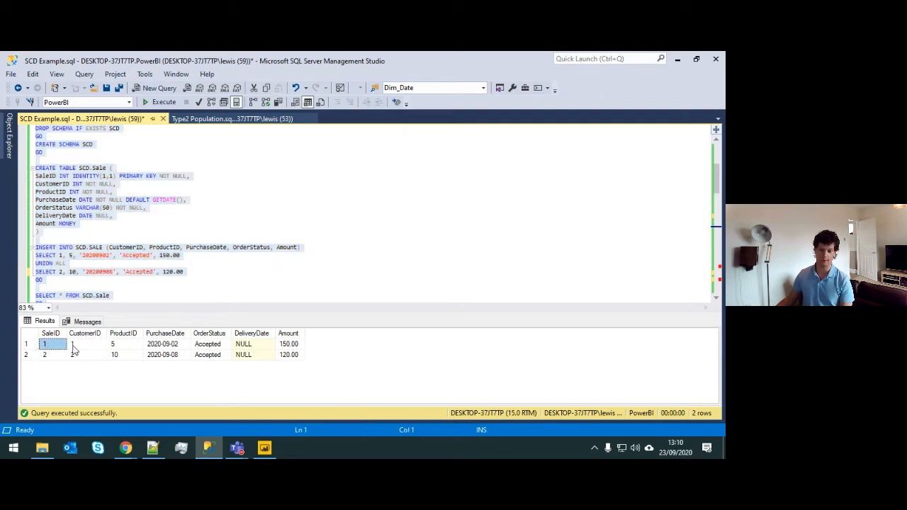
{"action": "left_click", "coordinate": [75, 346]}
{"action": "left_click", "coordinate": [124, 348]}
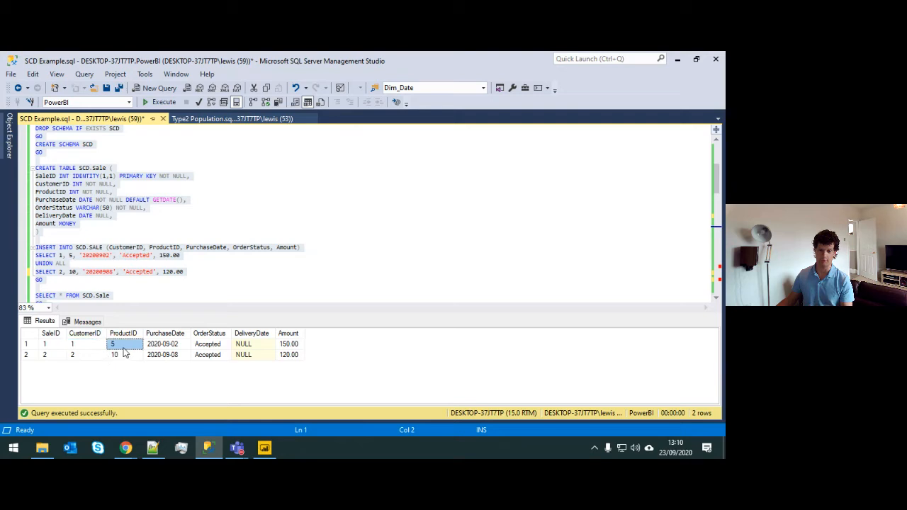
{"action": "left_click", "coordinate": [169, 347]}
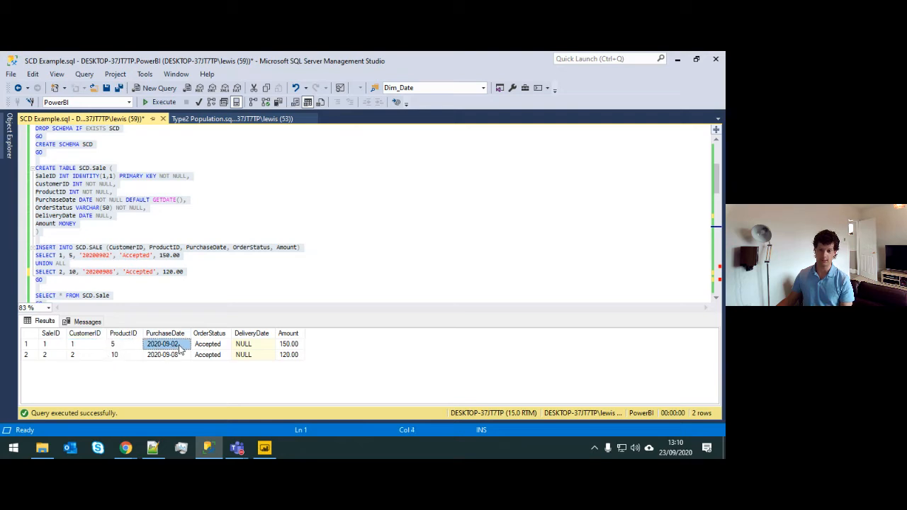
{"action": "left_click", "coordinate": [212, 348]}
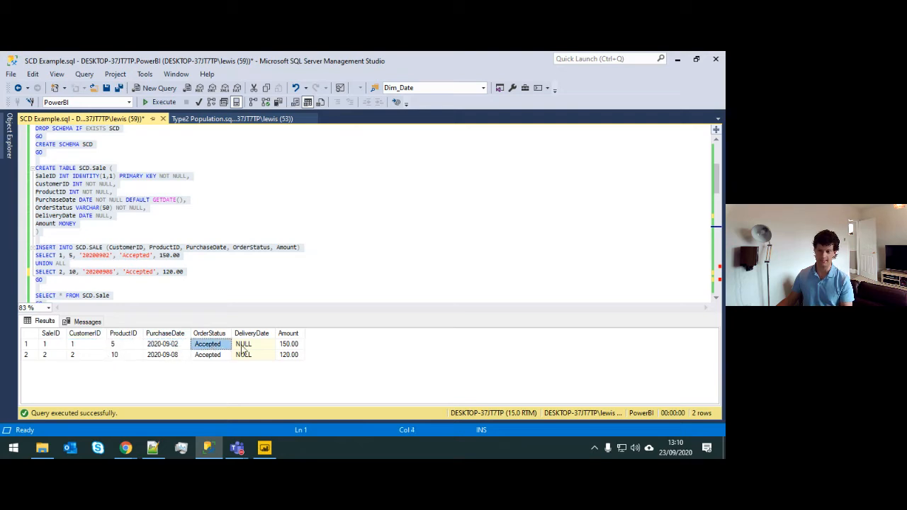
{"action": "left_click", "coordinate": [277, 345]}
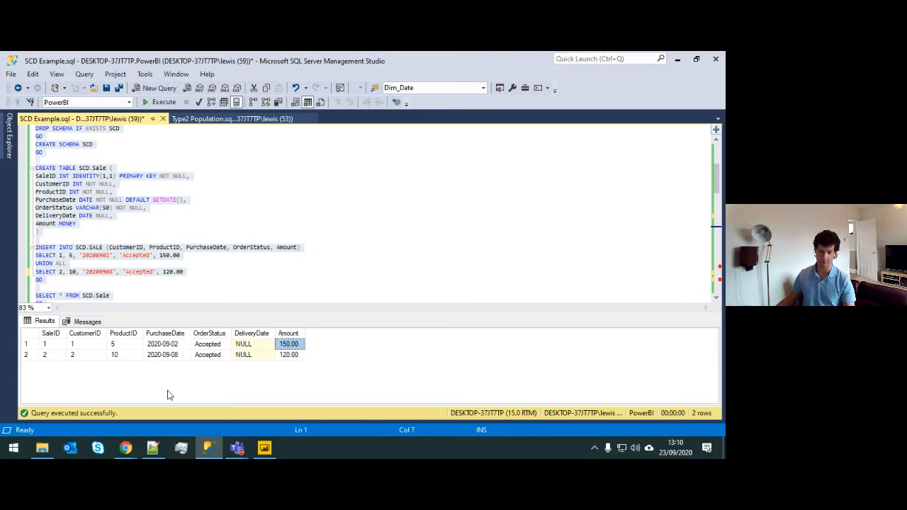
{"action": "left_click", "coordinate": [61, 358]}
{"action": "left_click", "coordinate": [98, 358]}
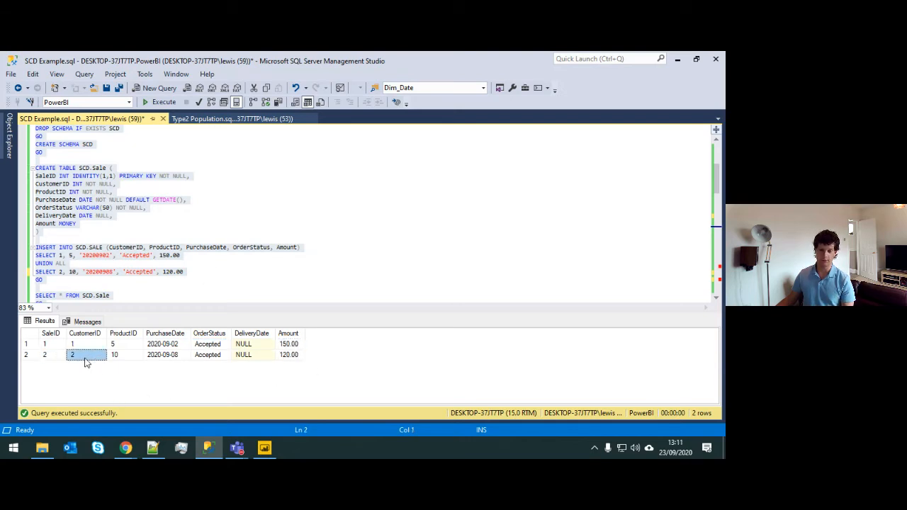
{"action": "left_click", "coordinate": [124, 358]}
{"action": "left_click", "coordinate": [199, 356]}
{"action": "left_click", "coordinate": [287, 355]}
- Execute the UPDATE that sets SaleID 2 to 'Delivered' with DeliveryDate '20200923', together with the SELECT that follows it
{"action": "left_click", "coordinate": [204, 282]}
{"action": "left_click", "coordinate": [204, 282]}
{"action": "scroll", "coordinate": [142, 277], "scroll_direction": "down", "scroll_amount": 1}
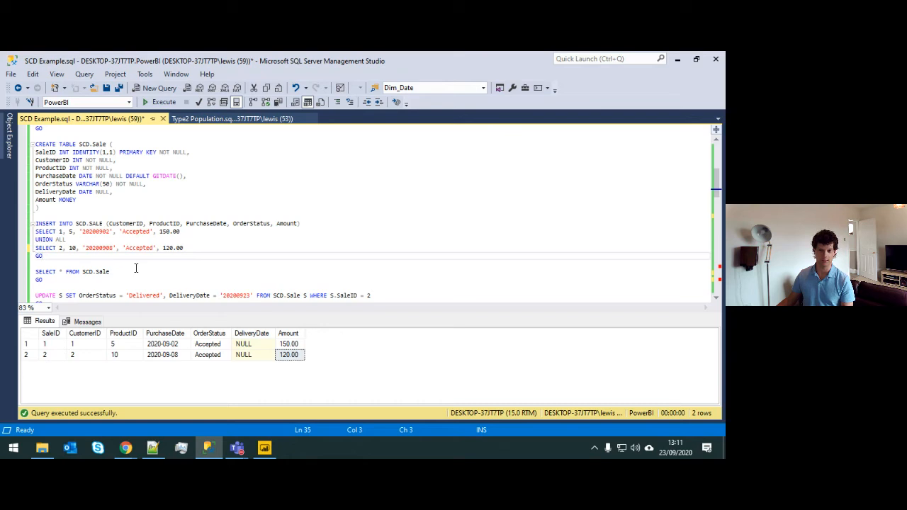
{"action": "scroll", "coordinate": [136, 268], "scroll_direction": "down", "scroll_amount": 1}
{"action": "left_click_drag", "start_coordinate": [57, 297], "coordinate": [30, 272]}
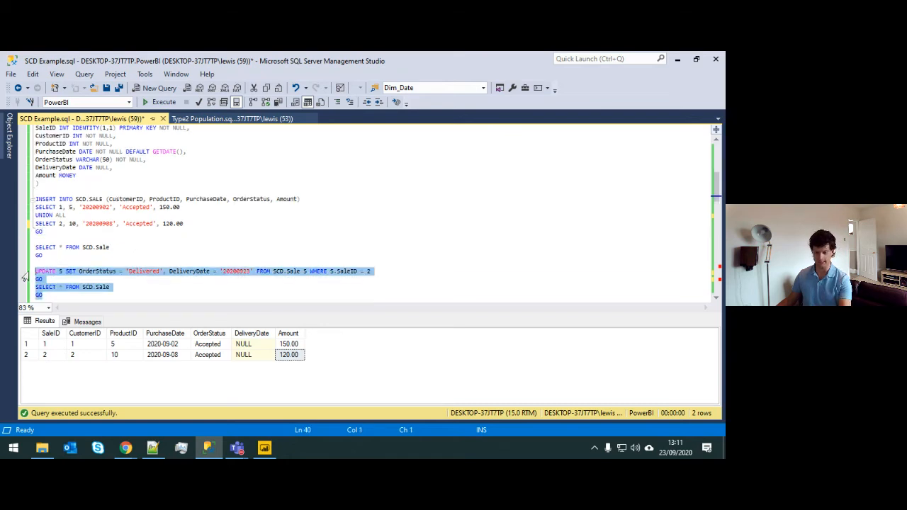
{"action": "key", "text": "F5"}
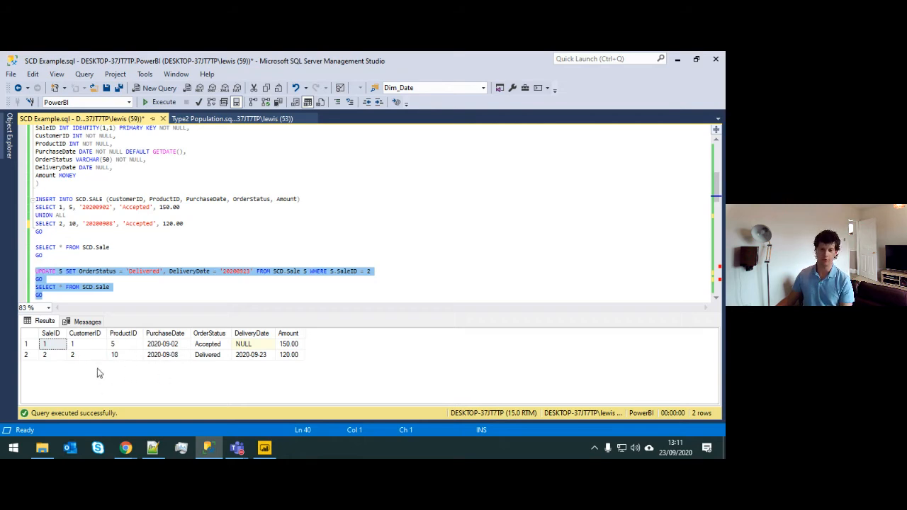
- Check the OrderStatus and DeliveryDate of the second sale in the query results
{"action": "left_click", "coordinate": [210, 355]}
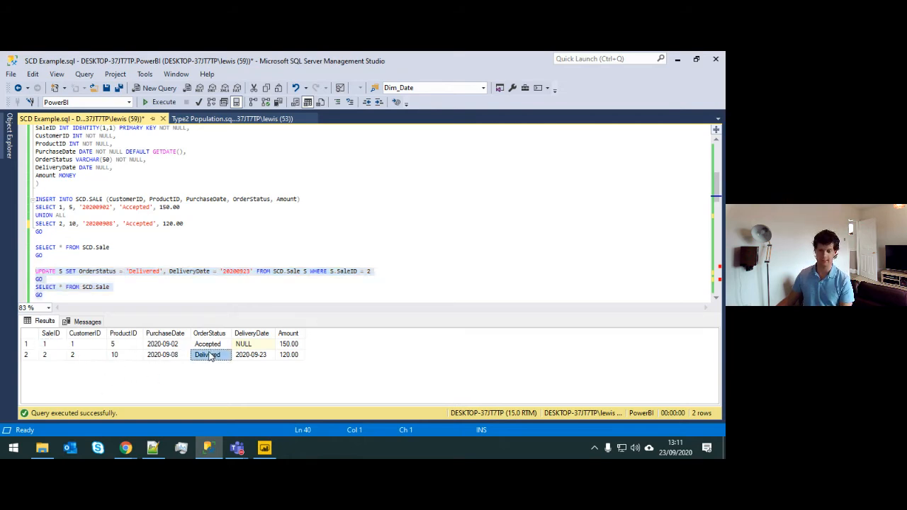
{"action": "left_click", "coordinate": [253, 357]}
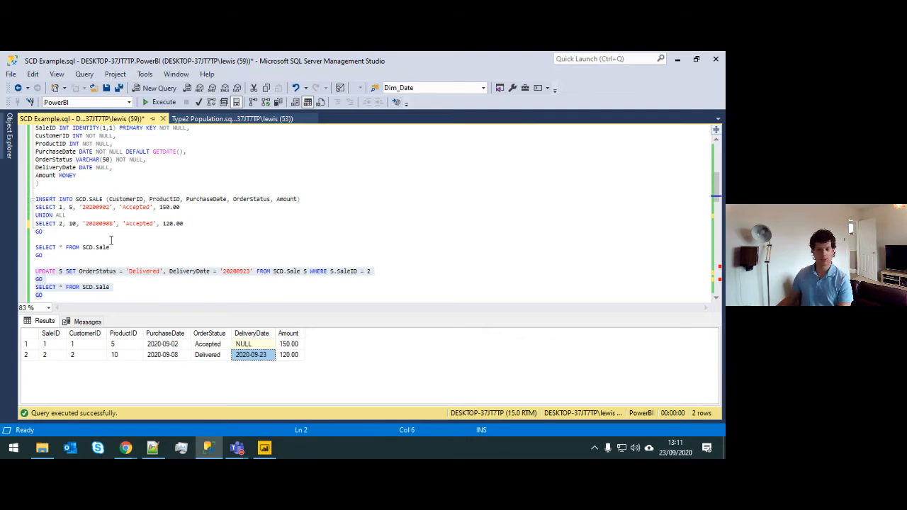
{"action": "left_click", "coordinate": [138, 280]}
{"action": "scroll", "coordinate": [135, 281], "scroll_direction": "down", "scroll_amount": 1}
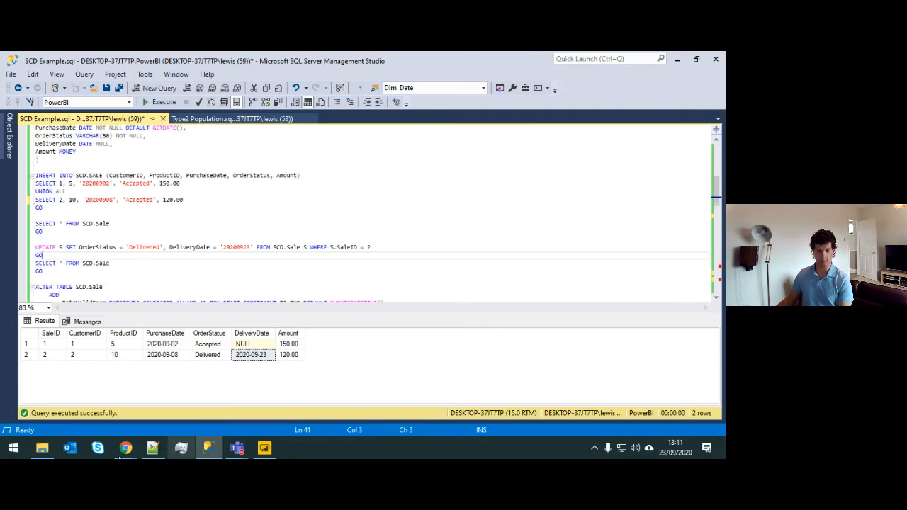
- Switch to the Slowly changing dimension article in Chrome and review the Type 1: overwrite section
{"action": "mouse_move", "coordinate": [126, 448]}
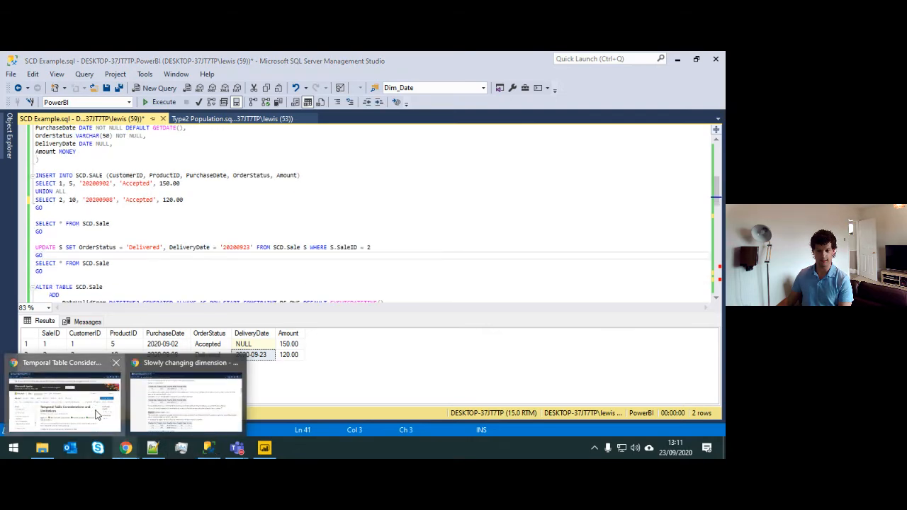
{"action": "left_click", "coordinate": [185, 400]}
{"action": "scroll", "coordinate": [188, 287], "scroll_direction": "up", "scroll_amount": 5}
{"action": "scroll", "coordinate": [190, 312], "scroll_direction": "up", "scroll_amount": 6}
{"action": "scroll", "coordinate": [196, 333], "scroll_direction": "down", "scroll_amount": 5}
{"action": "scroll", "coordinate": [196, 333], "scroll_direction": "down", "scroll_amount": 5}
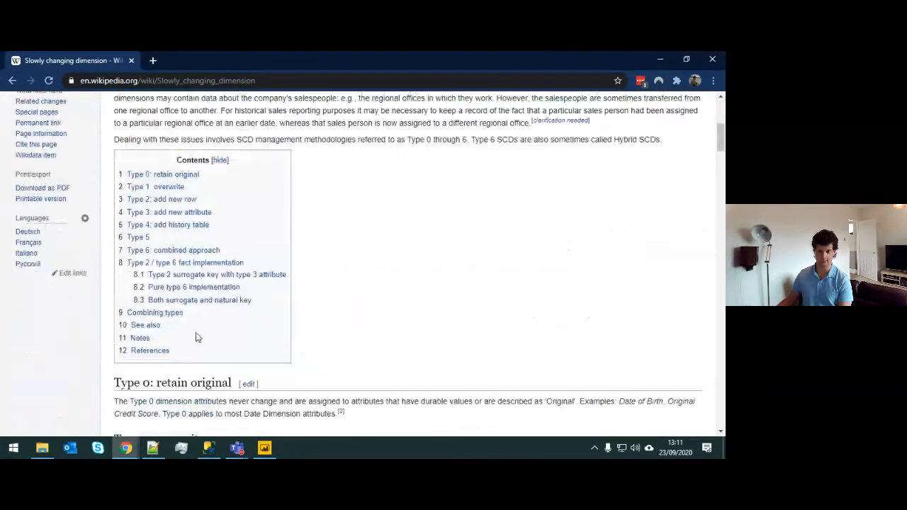
{"action": "scroll", "coordinate": [134, 156], "scroll_direction": "up", "scroll_amount": 1}
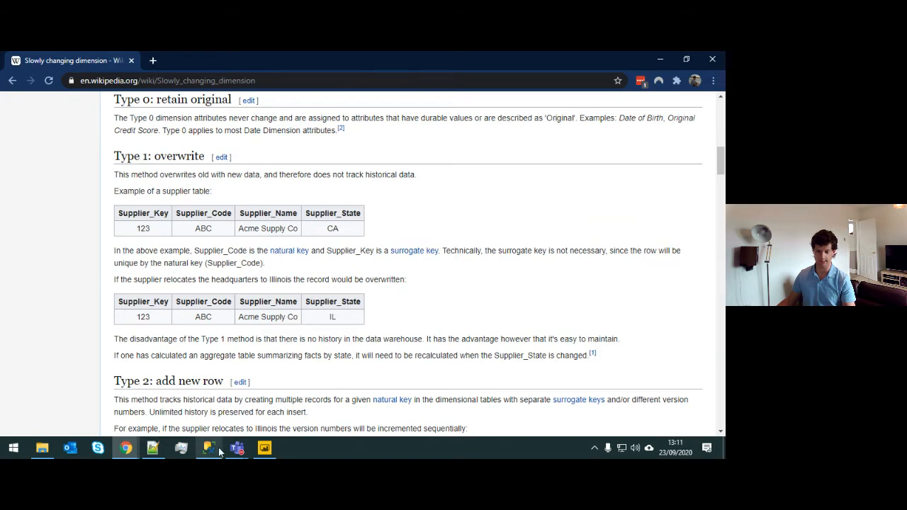
{"action": "scroll", "coordinate": [418, 358], "scroll_direction": "up", "scroll_amount": 1}
{"action": "scroll", "coordinate": [393, 374], "scroll_direction": "down", "scroll_amount": 1}
- Return to the SCD Example.sql script in SQL Server Management Studio and hide the query results pane
{"action": "mouse_move", "coordinate": [208, 448]}
{"action": "left_click", "coordinate": [216, 393]}
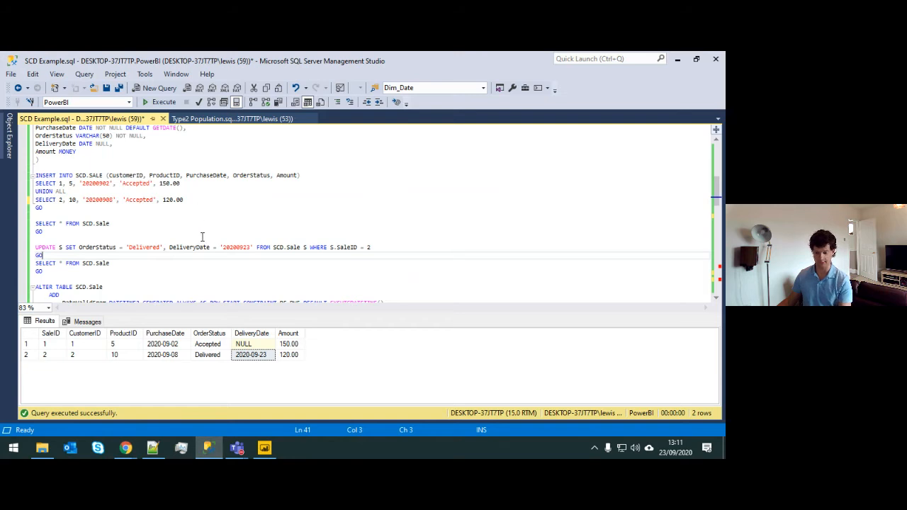
{"action": "key", "text": "ctrl+r"}
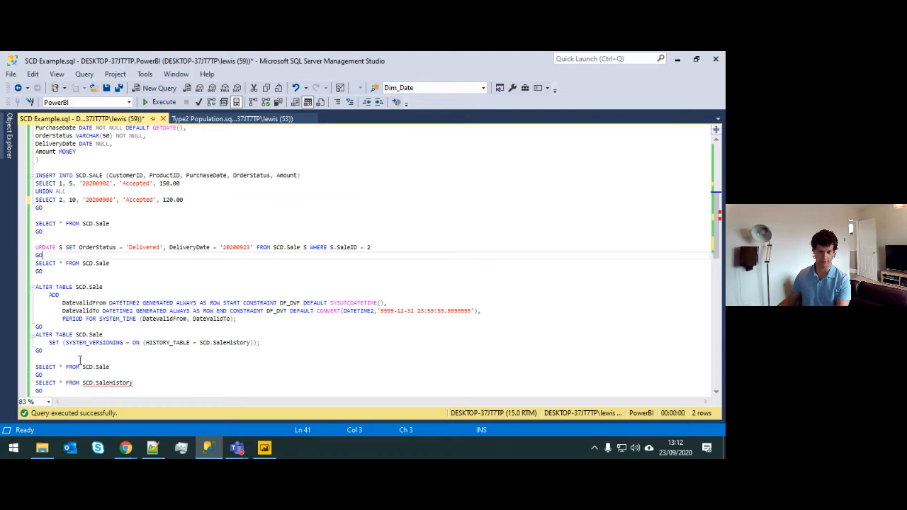
- Execute the script from its beginning through the first SELECT on SCD.Sale to recreate and repopulate the table
{"action": "left_click_drag", "start_coordinate": [80, 360], "coordinate": [36, 286]}
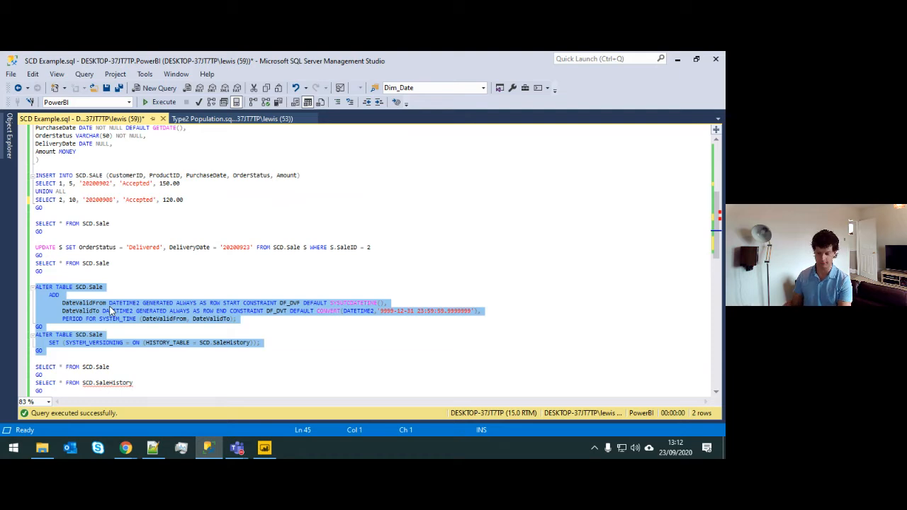
{"action": "scroll", "coordinate": [184, 251], "scroll_direction": "up", "scroll_amount": 7}
{"action": "scroll", "coordinate": [39, 154], "scroll_direction": "up", "scroll_amount": 1}
{"action": "key", "text": "ctrl+Home"}
{"action": "scroll", "coordinate": [83, 232], "scroll_direction": "down", "scroll_amount": 6}
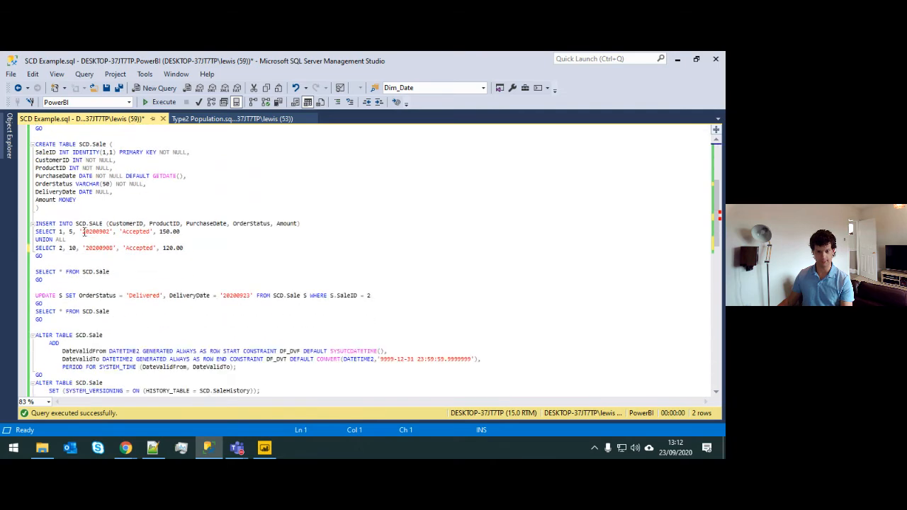
{"action": "left_click", "coordinate": [47, 287], "text": "shift"}
{"action": "key", "text": "F5"}
- Execute both ALTER TABLE statements, adding the DateValidFrom and DateValidTo period columns to SCD.Sale and enabling system versioning with history table SCD.SaleHistory
{"action": "scroll", "coordinate": [156, 284], "scroll_direction": "down", "scroll_amount": 2}
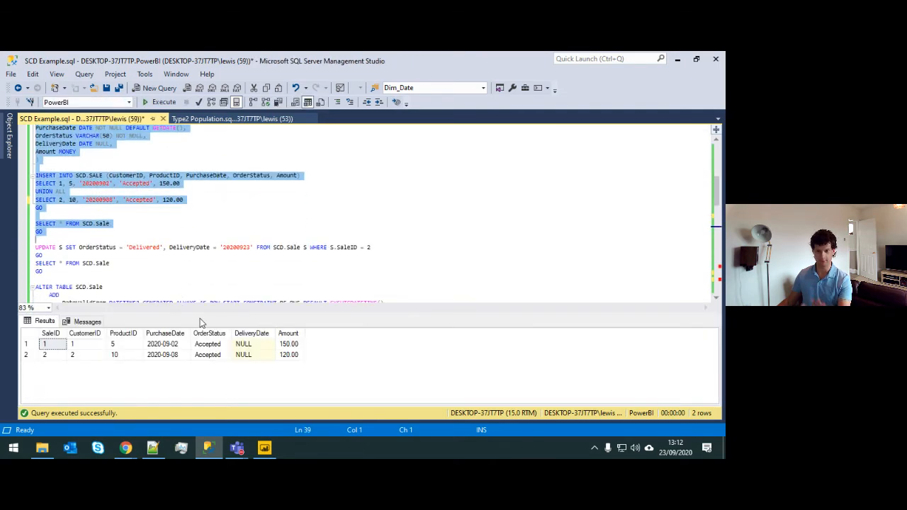
{"action": "scroll", "coordinate": [183, 248], "scroll_direction": "down", "scroll_amount": 1}
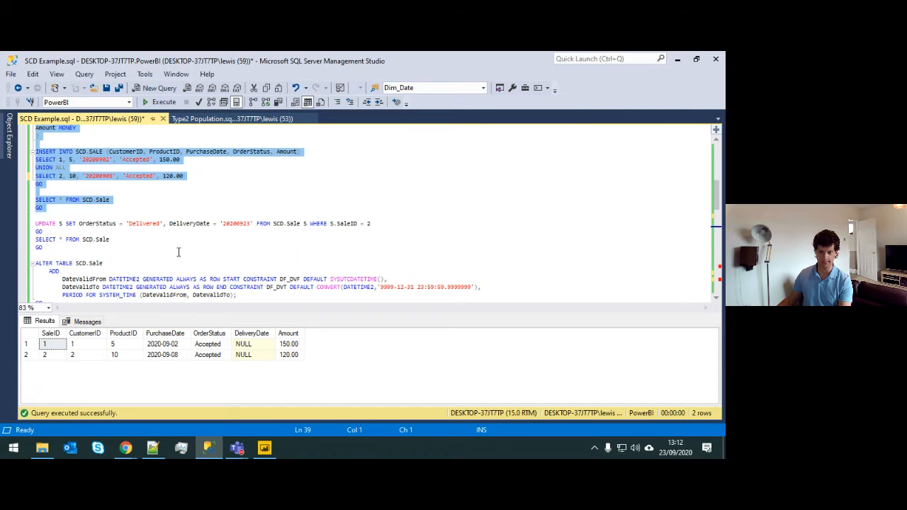
{"action": "scroll", "coordinate": [183, 248], "scroll_direction": "down", "scroll_amount": 3}
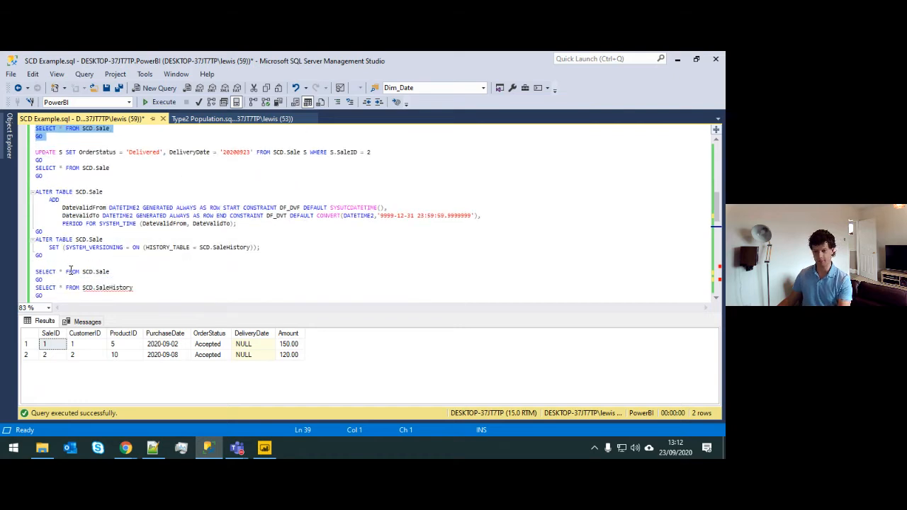
{"action": "left_click", "coordinate": [55, 263]}
{"action": "left_click_drag", "start_coordinate": [63, 263], "coordinate": [28, 185]}
{"action": "key", "text": "F5"}
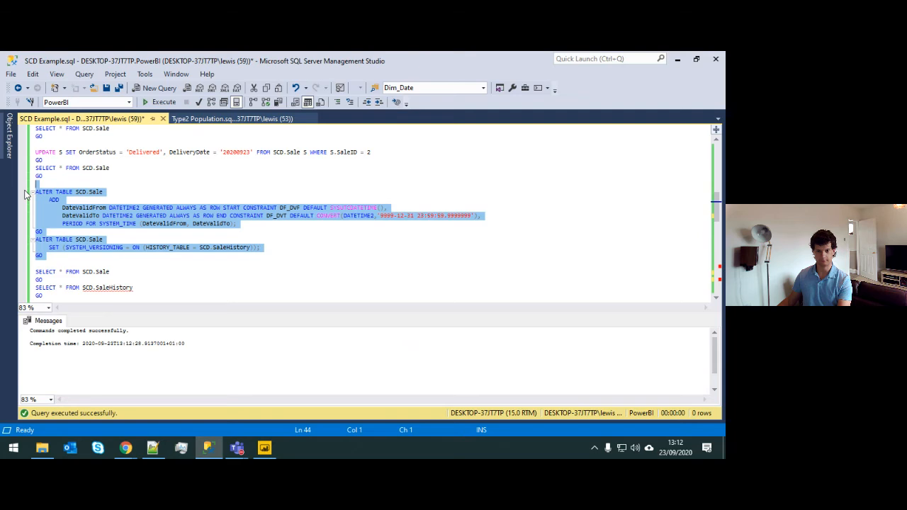
{"action": "left_click", "coordinate": [169, 256]}
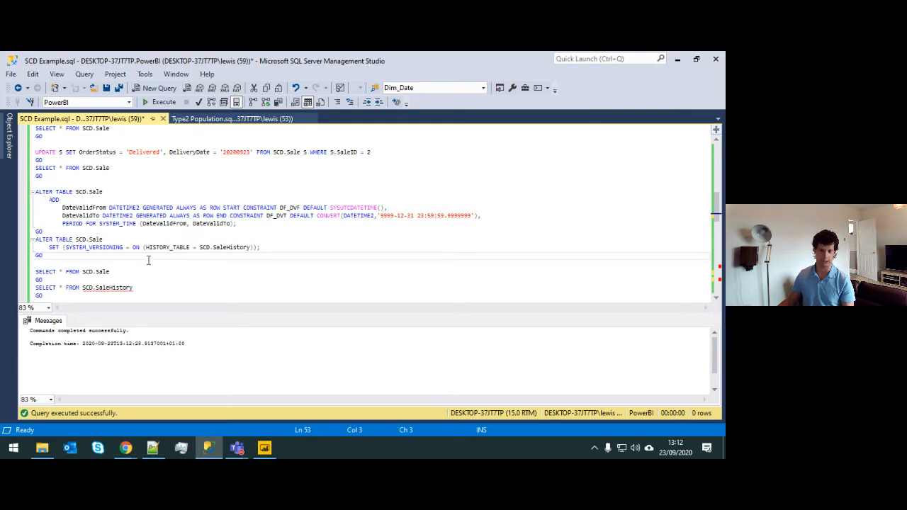
- Execute the UPDATE setting SaleID 2 to 'Delivered' with DeliveryDate '20200923', followed by the SELECT on SCD.Sale below it
{"action": "left_click", "coordinate": [126, 170]}
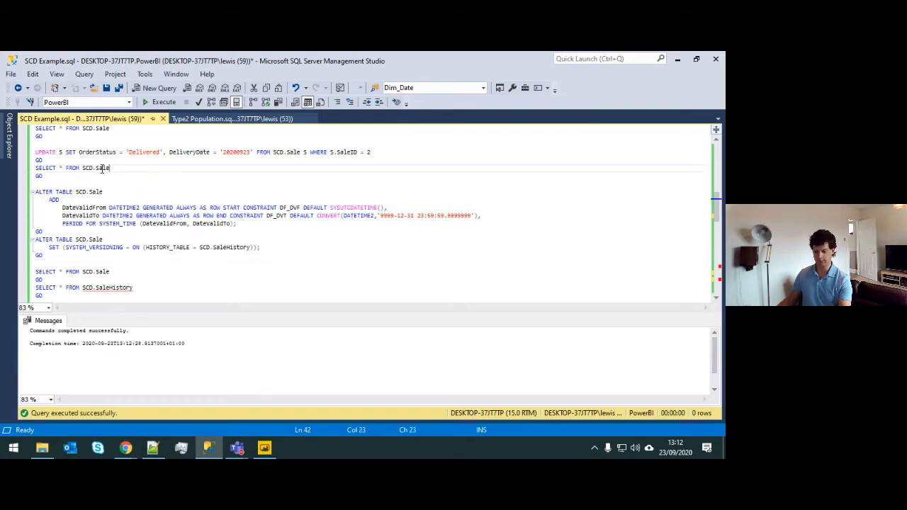
{"action": "left_click_drag", "start_coordinate": [59, 160], "coordinate": [32, 152]}
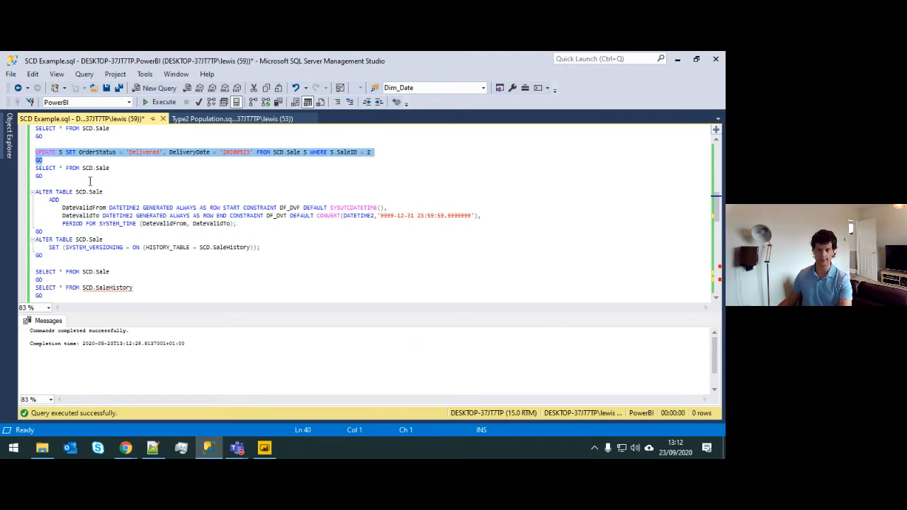
{"action": "key", "text": "F5"}
{"action": "left_click_drag", "start_coordinate": [63, 183], "coordinate": [27, 176]}
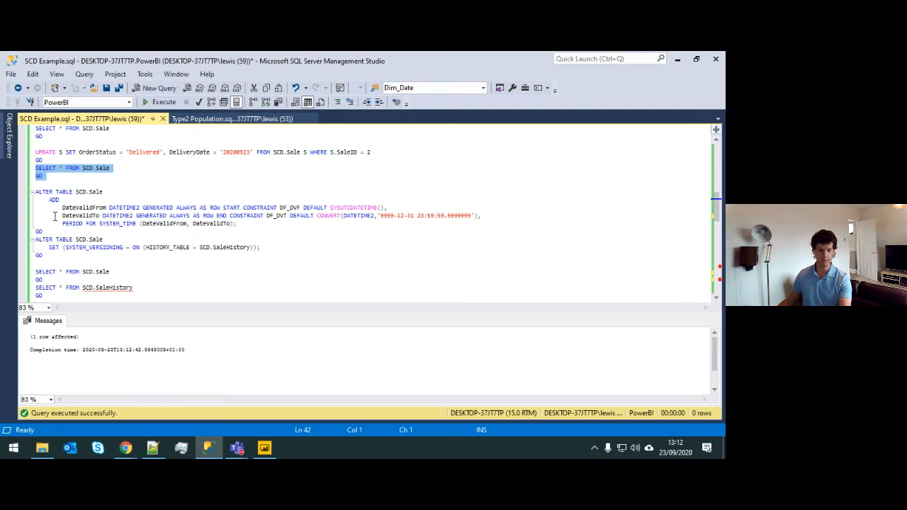
{"action": "key", "text": "F5"}
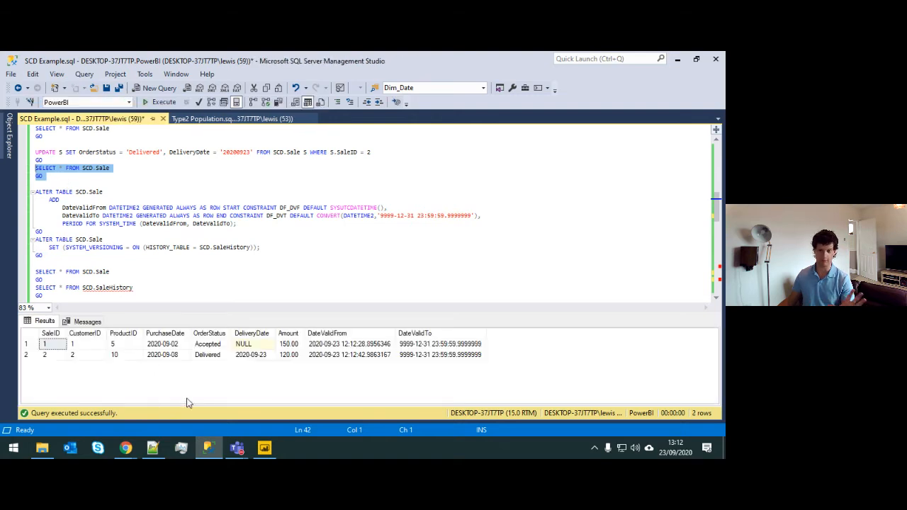
- Examine the DateValidFrom and DateValidTo values of both sales in the results and compare them with the original columns
{"action": "left_click", "coordinate": [364, 347]}
{"action": "left_click_drag", "start_coordinate": [376, 343], "coordinate": [490, 355]}
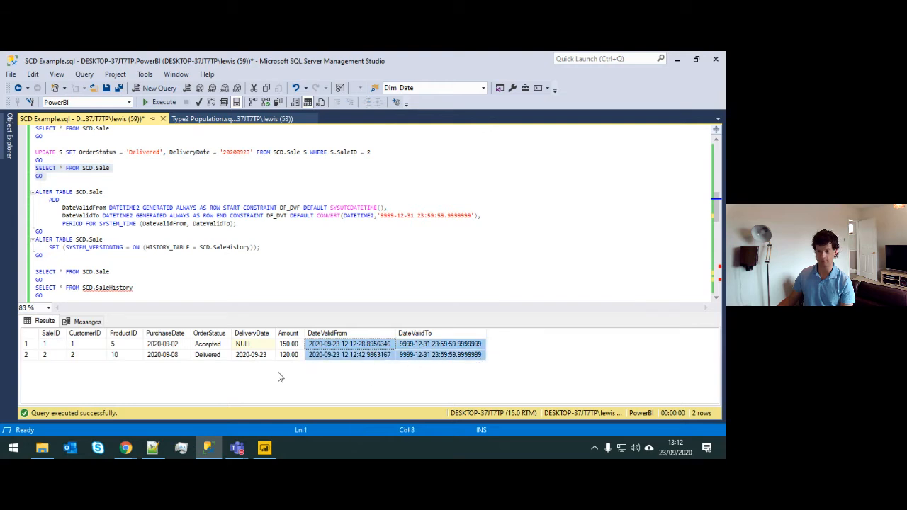
{"action": "left_click", "coordinate": [240, 355]}
{"action": "left_click_drag", "start_coordinate": [291, 354], "coordinate": [10, 349]}
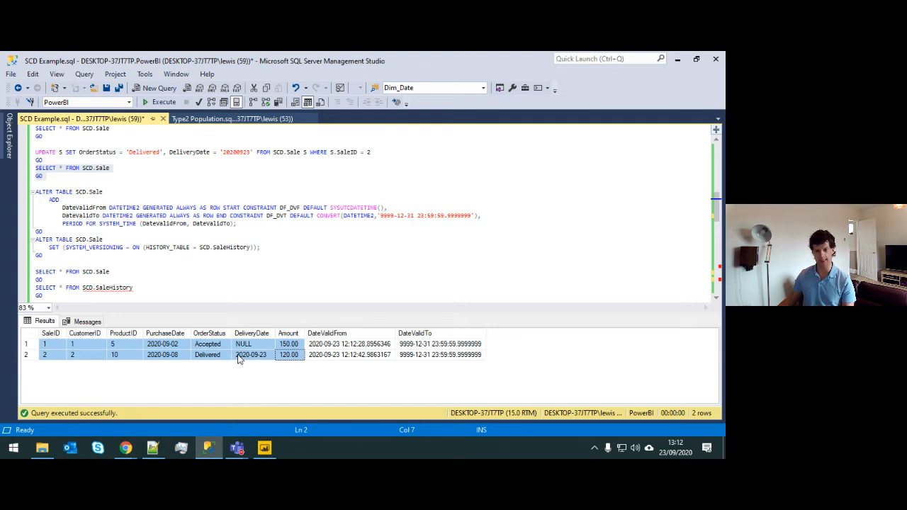
{"action": "left_click", "coordinate": [342, 357]}
{"action": "left_click", "coordinate": [441, 356]}
{"action": "left_click", "coordinate": [387, 346]}
{"action": "left_click", "coordinate": [448, 345]}
{"action": "left_click", "coordinate": [370, 356]}
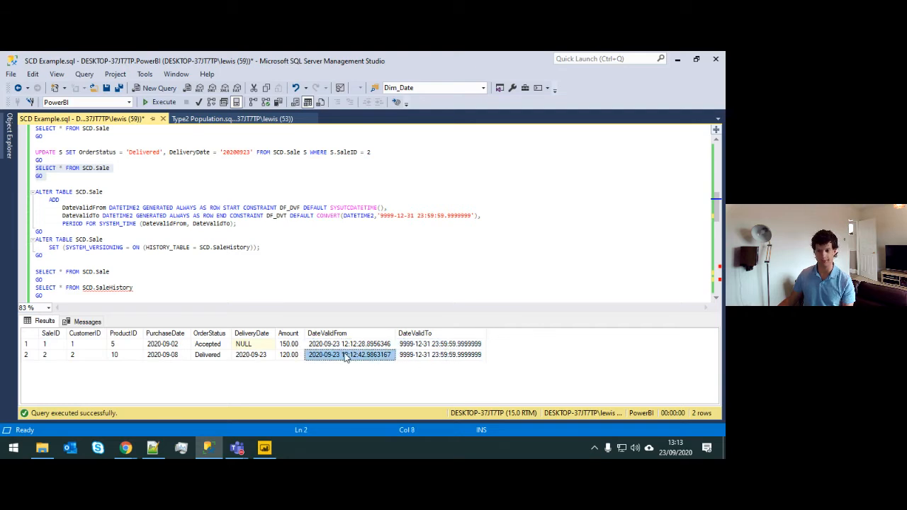
{"action": "left_click", "coordinate": [441, 356]}
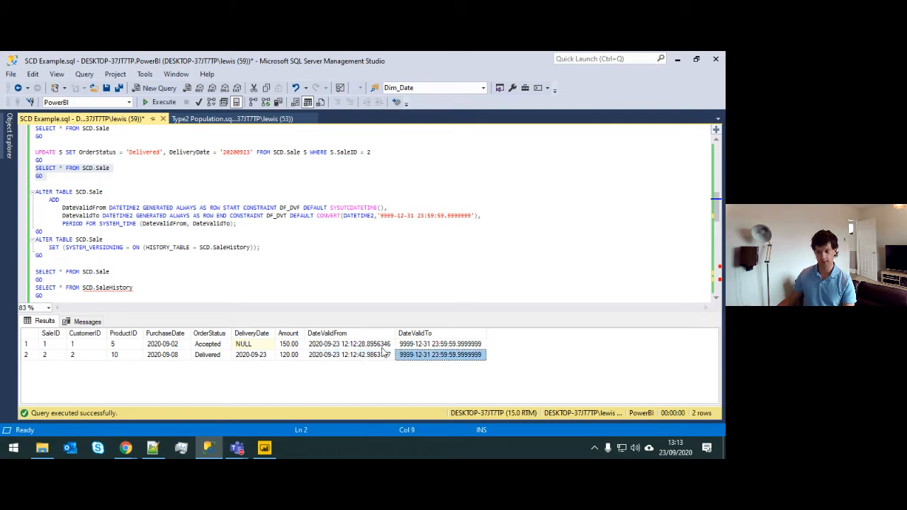
{"action": "left_click", "coordinate": [29, 343]}
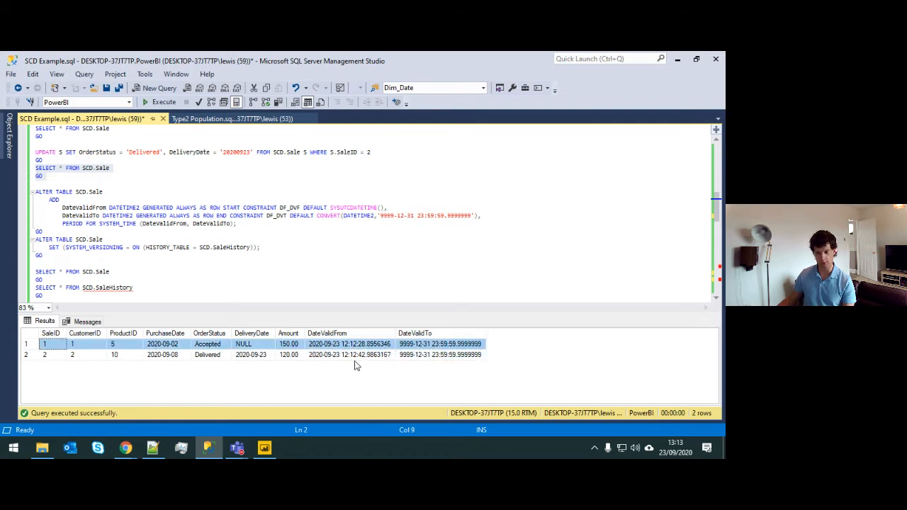
{"action": "left_click", "coordinate": [364, 347]}
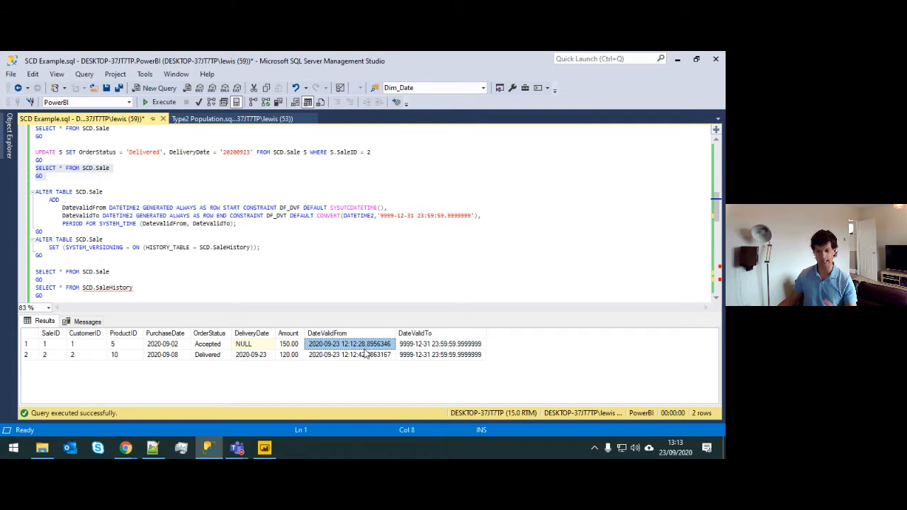
{"action": "left_click", "coordinate": [344, 356]}
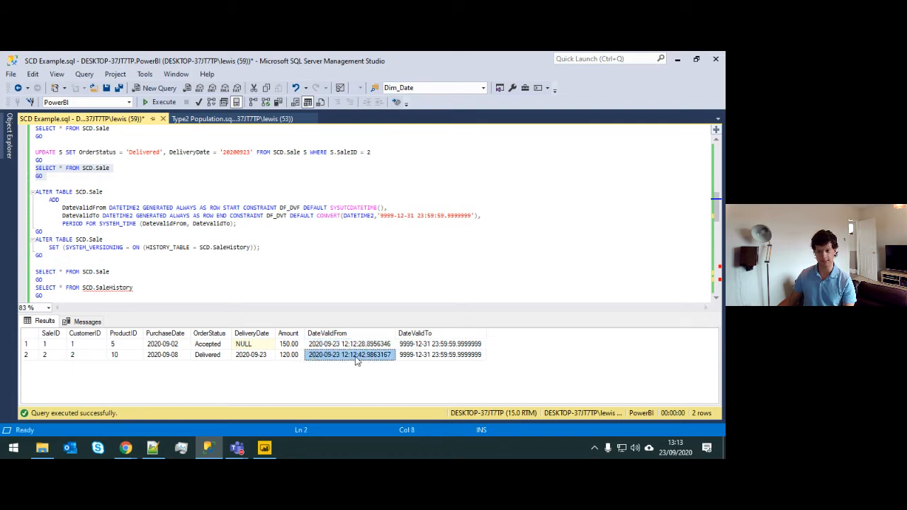
- Execute the SELECT on SCD.Sale below the system versioning block, followed by the one on SCD.SaleHistory
{"action": "left_click", "coordinate": [218, 264]}
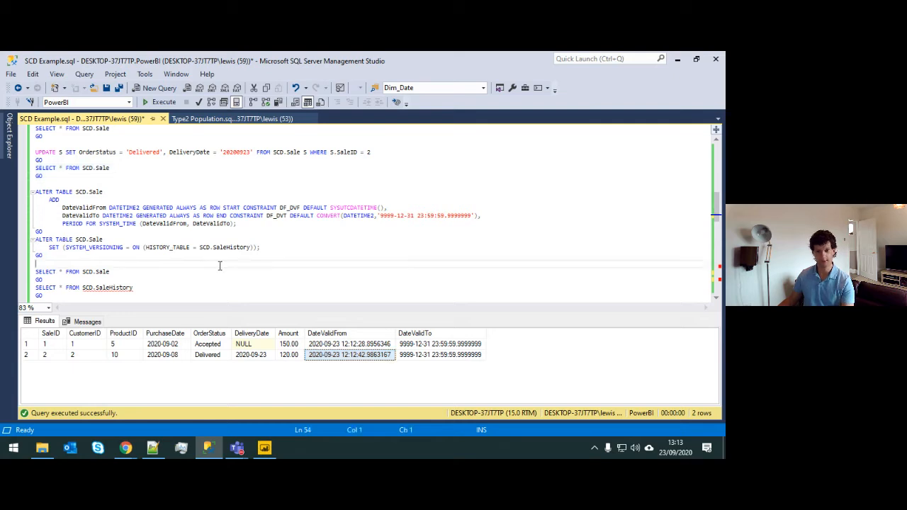
{"action": "scroll", "coordinate": [71, 274], "scroll_direction": "down", "scroll_amount": 1}
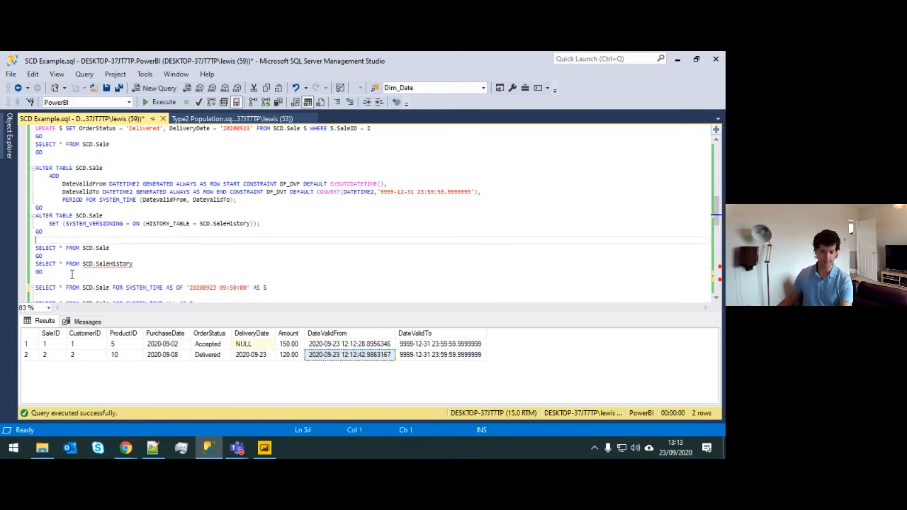
{"action": "left_click", "coordinate": [52, 255]}
{"action": "left_click_drag", "start_coordinate": [52, 255], "coordinate": [34, 247]}
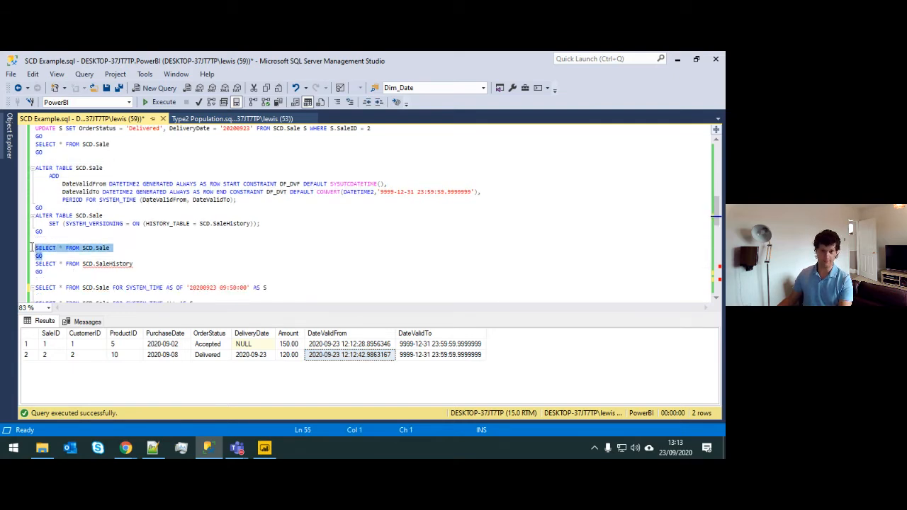
{"action": "key", "text": "F5"}
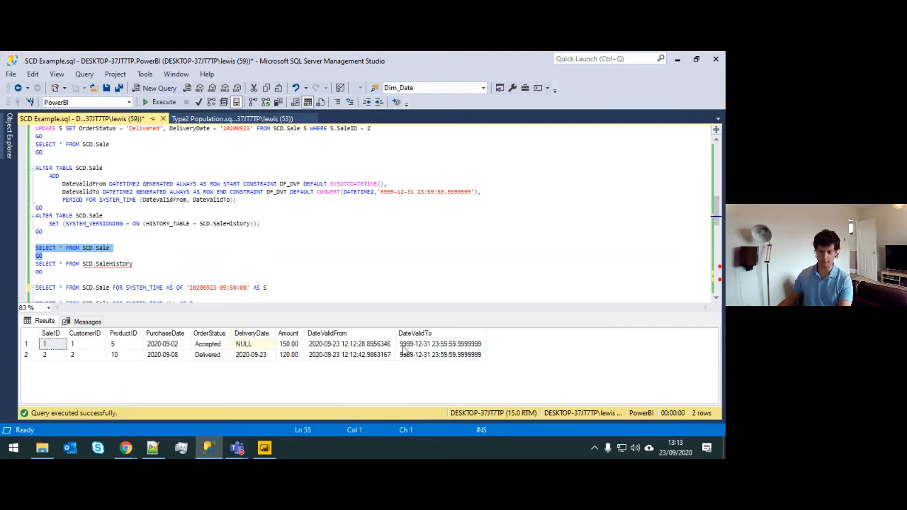
{"action": "left_click_drag", "start_coordinate": [43, 272], "coordinate": [34, 265]}
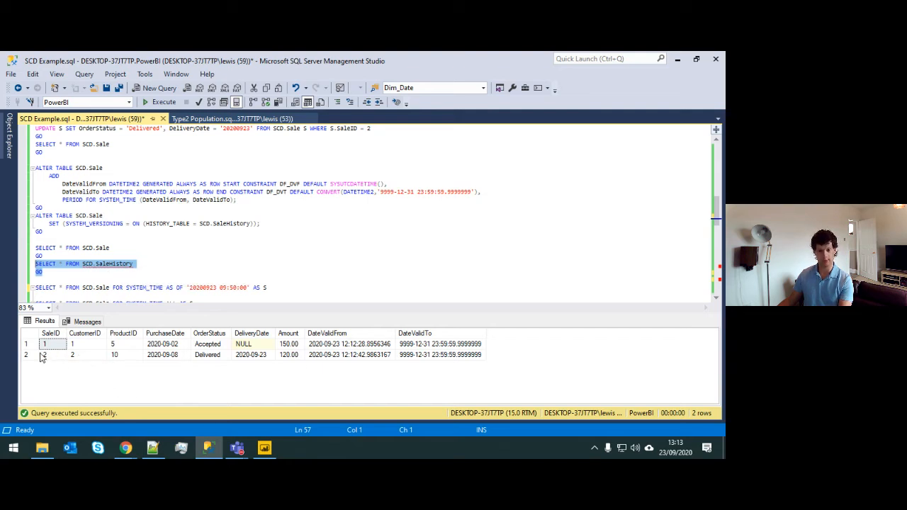
{"action": "key", "text": "F5"}
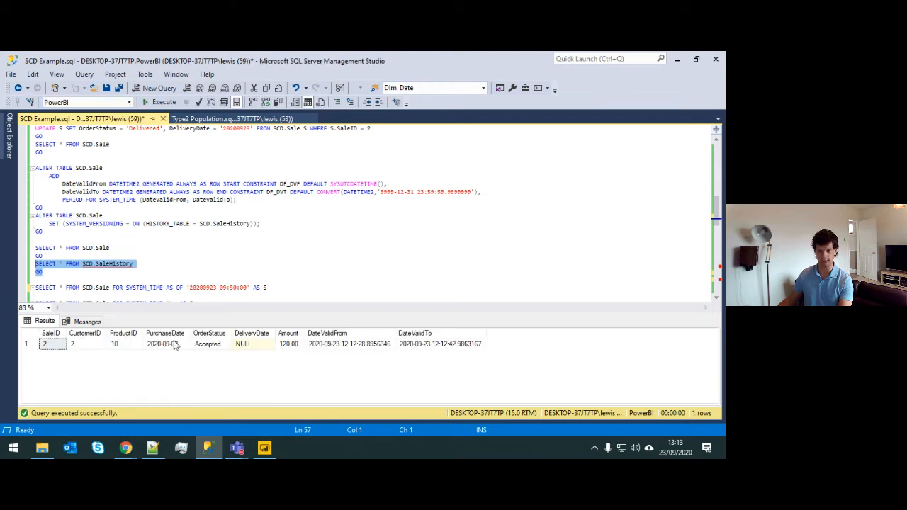
- Examine the SCD.SaleHistory row, checking its sale IDs, order status, delivery date and validity period
{"action": "left_click", "coordinate": [51, 345]}
{"action": "left_click", "coordinate": [80, 346]}
{"action": "left_click", "coordinate": [133, 347]}
{"action": "left_click", "coordinate": [207, 345]}
{"action": "left_click", "coordinate": [255, 345]}
{"action": "left_click", "coordinate": [340, 345]}
{"action": "left_click", "coordinate": [401, 345]}
{"action": "left_click", "coordinate": [348, 344]}
{"action": "left_click", "coordinate": [252, 345]}
{"action": "left_click", "coordinate": [289, 344]}
{"action": "left_click", "coordinate": [209, 344]}
{"action": "left_click", "coordinate": [154, 344]}
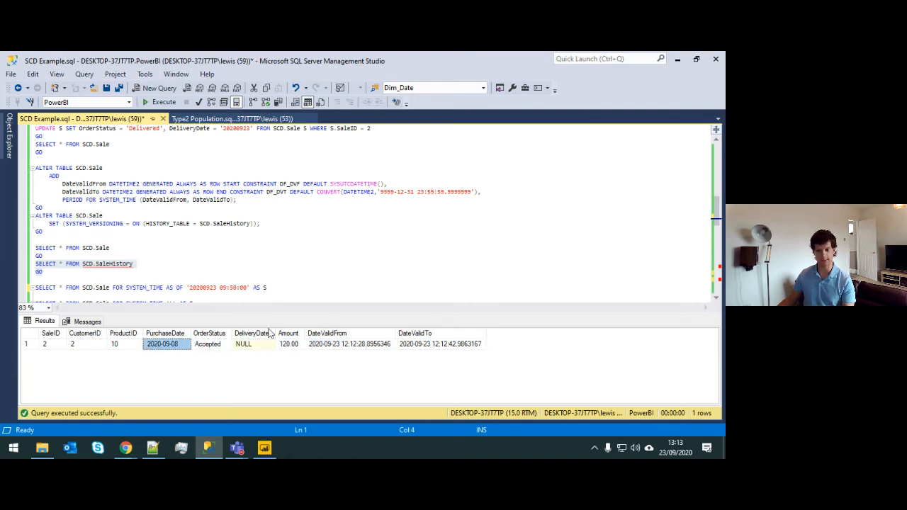
{"action": "left_click_drag", "start_coordinate": [115, 288], "coordinate": [234, 288]}
{"action": "left_click", "coordinate": [233, 289]}
{"action": "key", "text": "Left"}
{"action": "key", "text": "Left"}
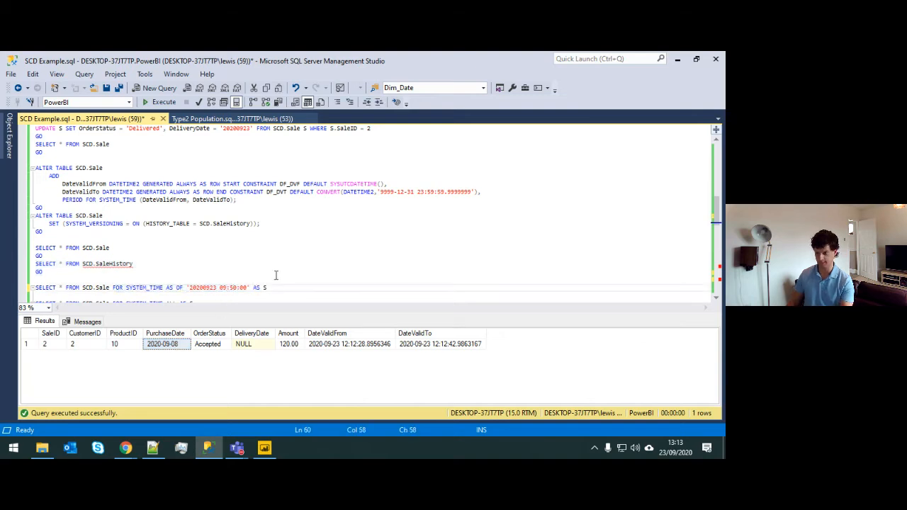
{"action": "key", "text": "BackSpace"}
{"action": "key", "text": "BackSpace"}
{"action": "type", "text": "12"}
{"action": "key", "text": "Right"}
{"action": "key", "text": "Right"}
{"action": "key", "text": "Right"}
{"action": "key", "text": "BackSpace"}
{"action": "key", "text": "BackSpace"}
{"action": "type", "text": "12"}
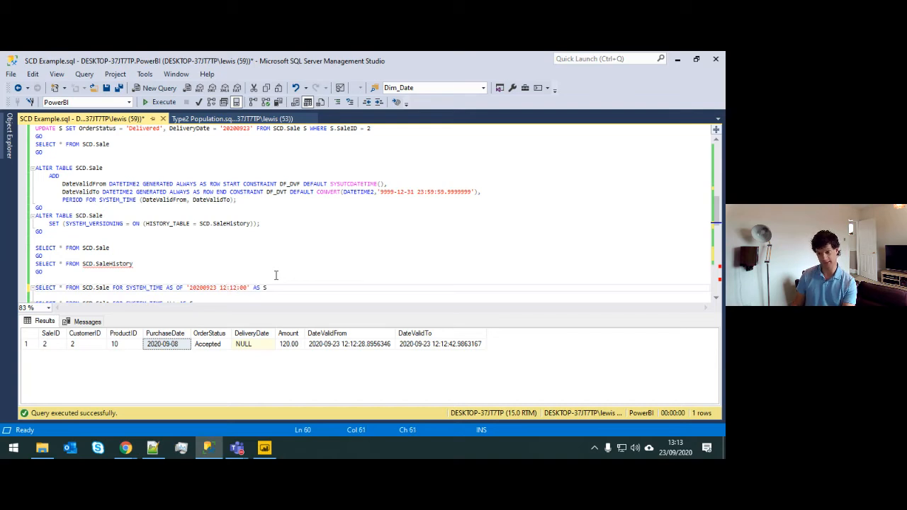
{"action": "key", "text": "Right"}
{"action": "key", "text": "Right"}
{"action": "key", "text": "BackSpace"}
{"action": "key", "text": "BackSpace"}
{"action": "type", "text": "30"}
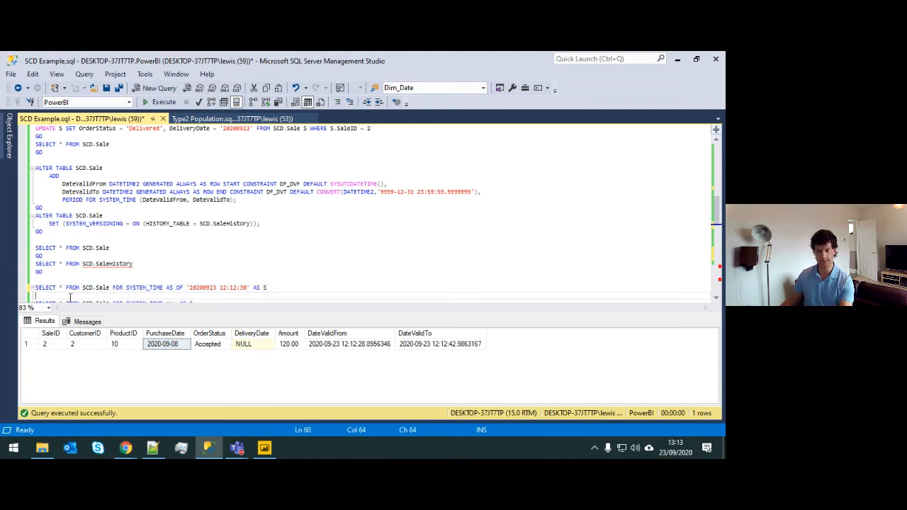
- Execute the FOR SYSTEM_TIME AS OF query on SCD.Sale to view the sales as of 12:12:30
{"action": "left_click_drag", "start_coordinate": [269, 288], "coordinate": [29, 288]}
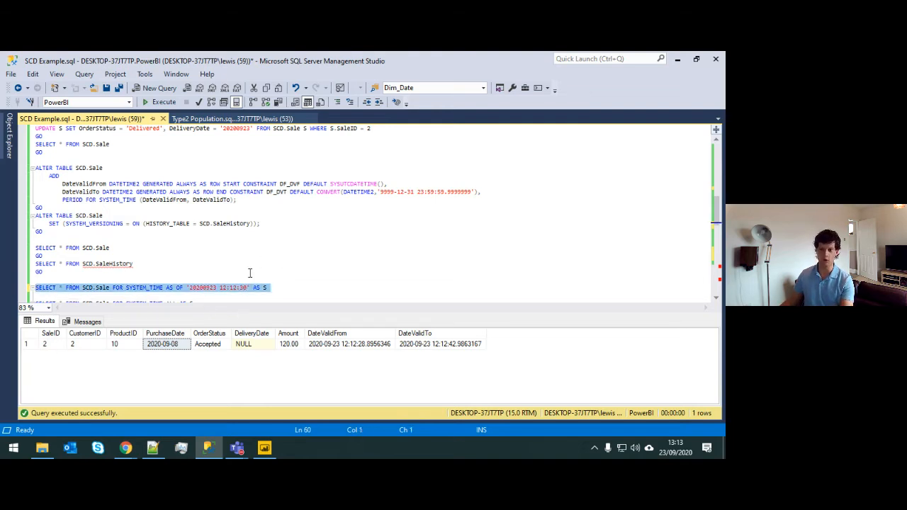
{"action": "scroll", "coordinate": [260, 262], "scroll_direction": "down", "scroll_amount": 1}
{"action": "key", "text": "F5"}
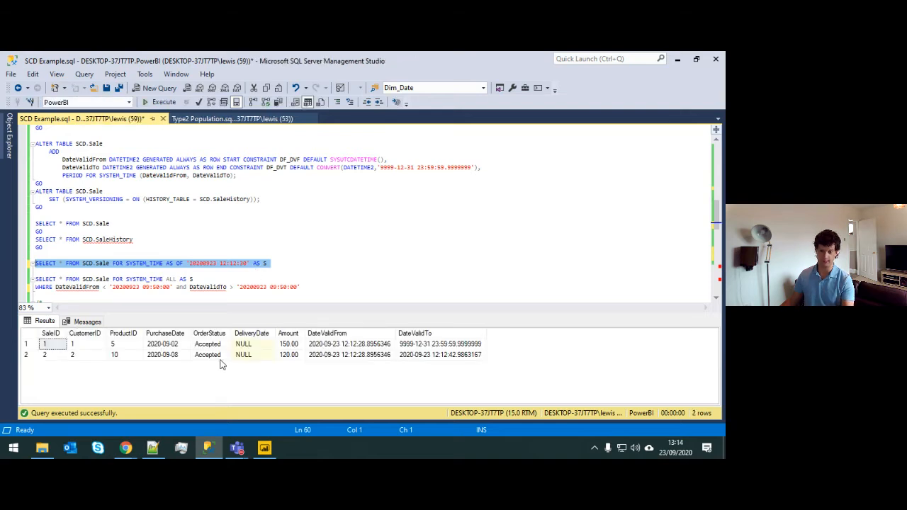
{"action": "left_click", "coordinate": [237, 264]}
{"action": "key", "text": "BackSpace"}
{"action": "type", "text": "3"}
{"action": "key", "text": "Home"}
{"action": "key", "text": "shift+Down"}
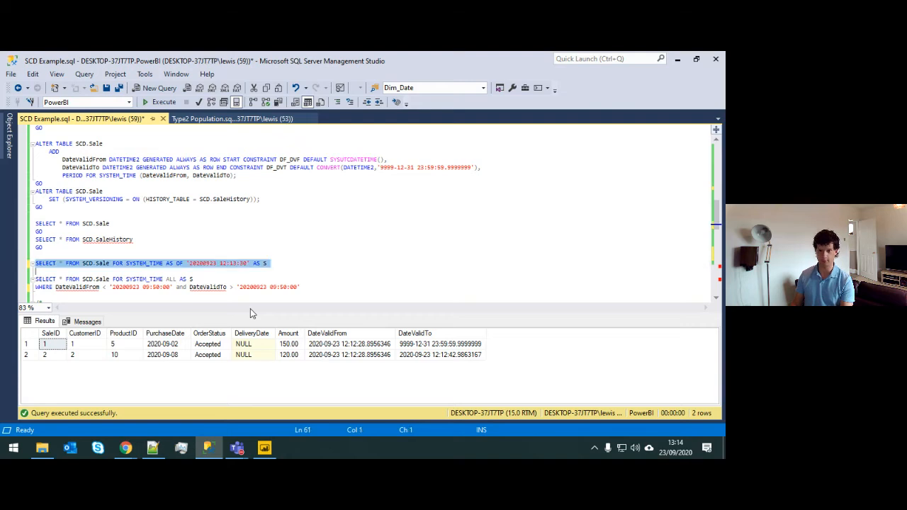
{"action": "key", "text": "F5"}
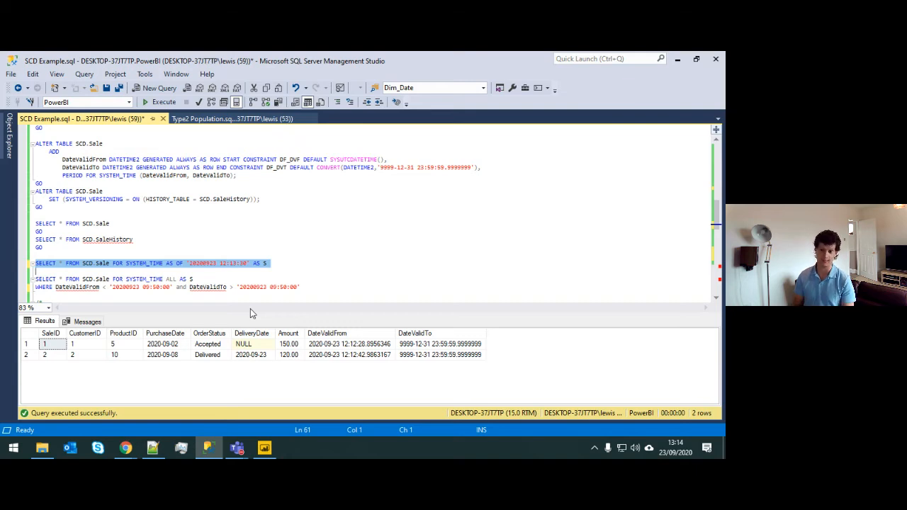
- Execute the SELECT on SCD.Sale and the SELECT on SCD.SaleHistory one after the other to view current and historical rows
{"action": "left_click", "coordinate": [241, 263]}
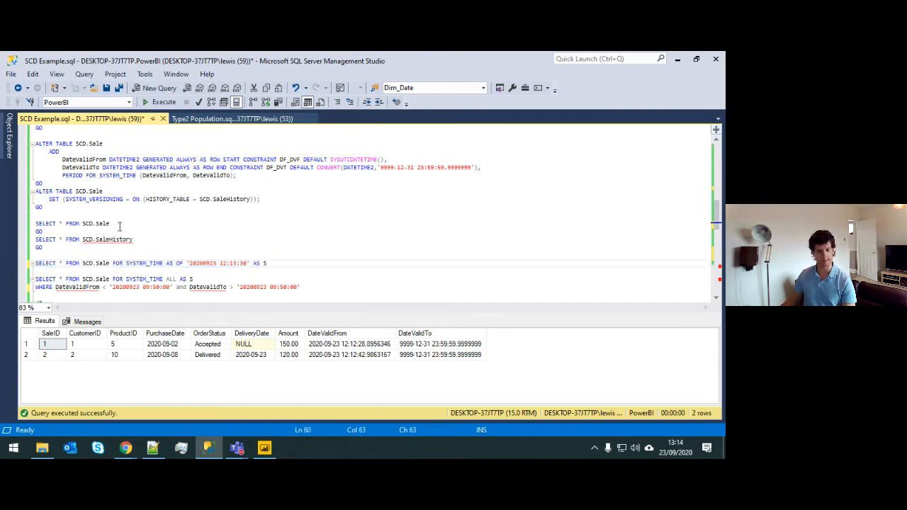
{"action": "left_click_drag", "start_coordinate": [122, 226], "coordinate": [36, 215]}
{"action": "key", "text": "F5"}
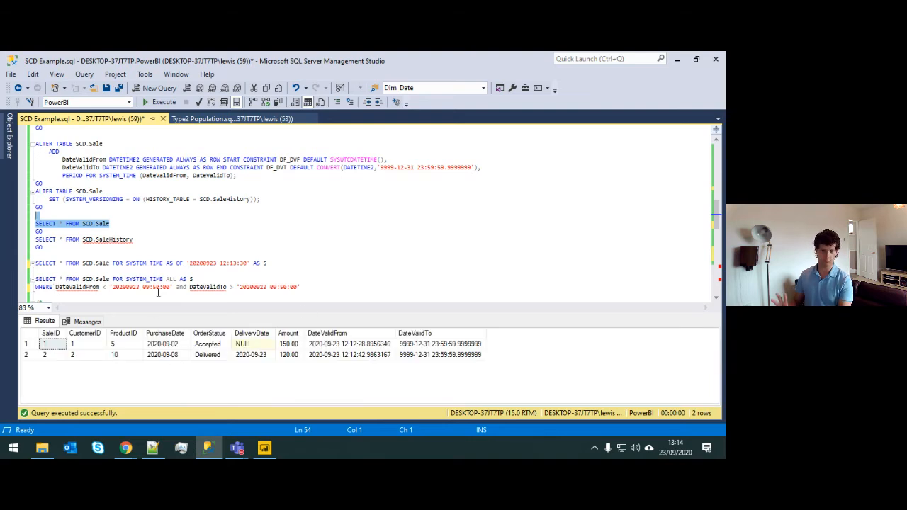
{"action": "left_click_drag", "start_coordinate": [60, 248], "coordinate": [28, 239]}
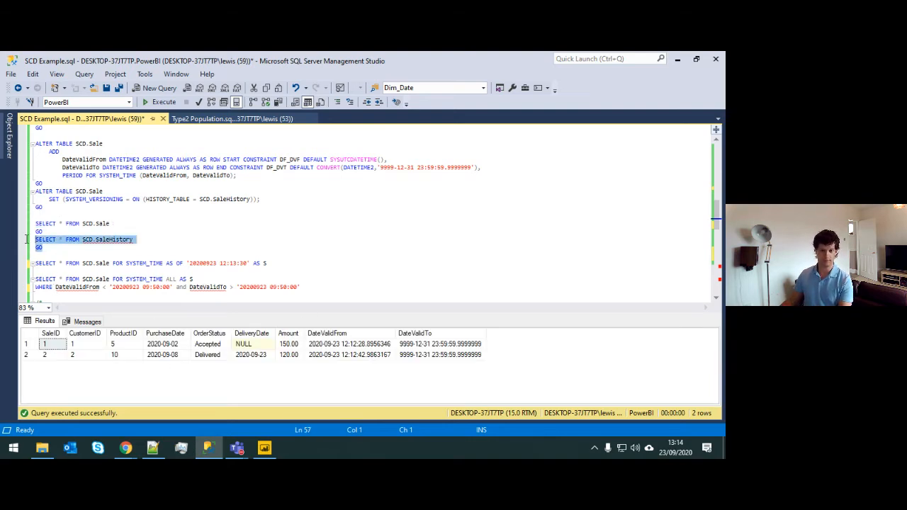
{"action": "key", "text": "F5"}
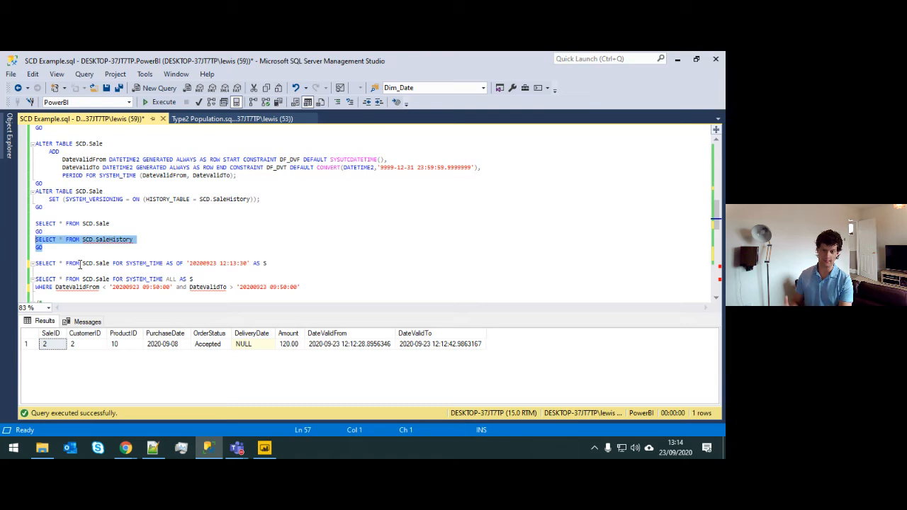
- Execute only the SELECT line of the FOR SYSTEM_TIME ALL query on SCD.Sale, leaving out its WHERE clause
{"action": "left_click", "coordinate": [128, 231]}
{"action": "scroll", "coordinate": [263, 283], "scroll_direction": "down", "scroll_amount": 1}
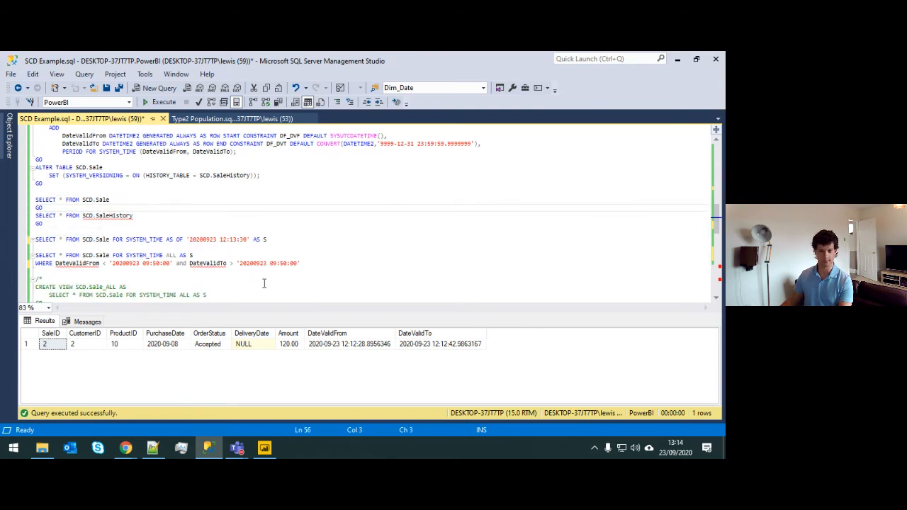
{"action": "left_click_drag", "start_coordinate": [190, 254], "coordinate": [26, 260]}
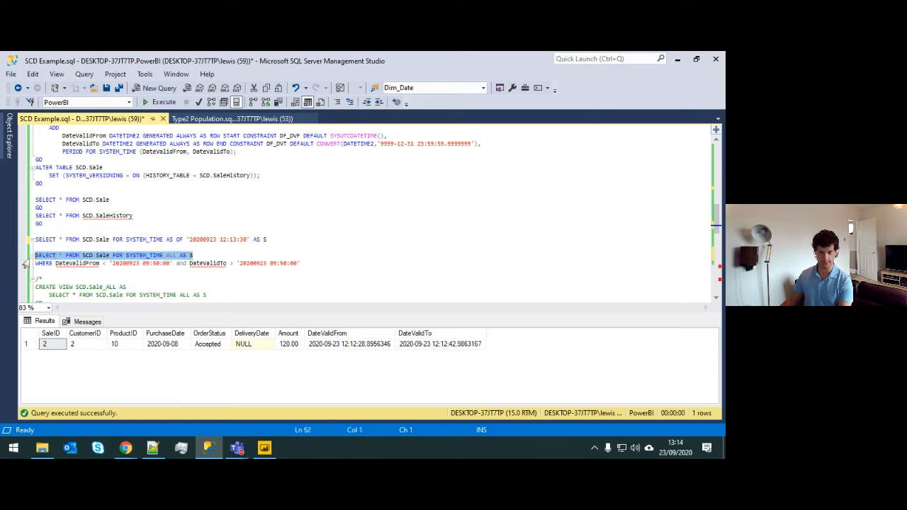
{"action": "key", "text": "F5"}
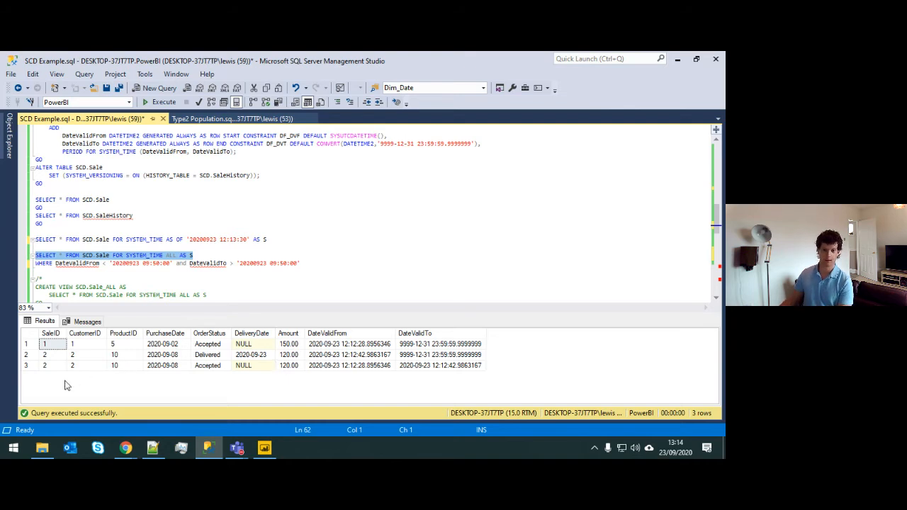
- Examine the sale IDs in the combined results and compare order status and validity period between the two versions of sale 2
{"action": "mouse_move", "coordinate": [60, 357]}
{"action": "left_mouse_down"}
{"action": "mouse_move", "coordinate": [57, 372]}
{"action": "mouse_move", "coordinate": [61, 346]}
{"action": "left_mouse_up"}
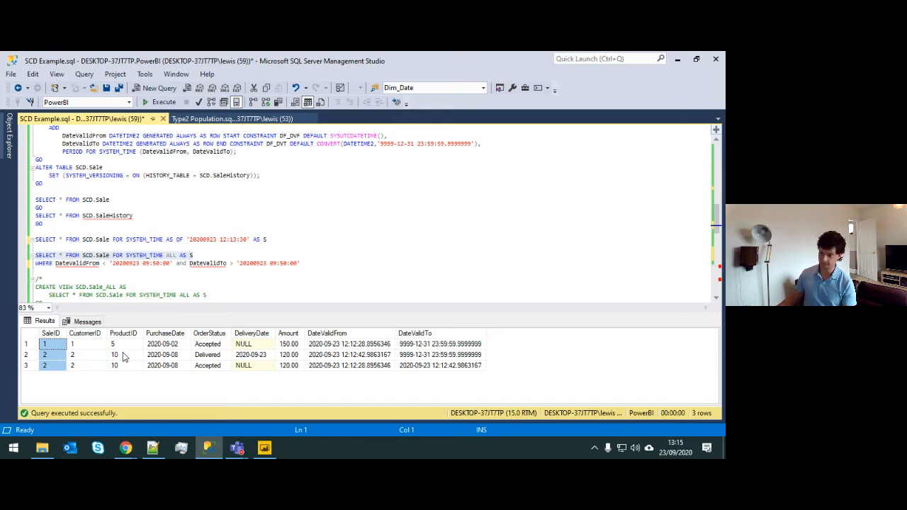
{"action": "left_click", "coordinate": [208, 366]}
{"action": "left_click", "coordinate": [369, 372]}
{"action": "left_click", "coordinate": [432, 367]}
{"action": "left_click", "coordinate": [366, 369]}
{"action": "left_click", "coordinate": [415, 369]}
{"action": "left_click_drag", "start_coordinate": [205, 354], "coordinate": [500, 352]}
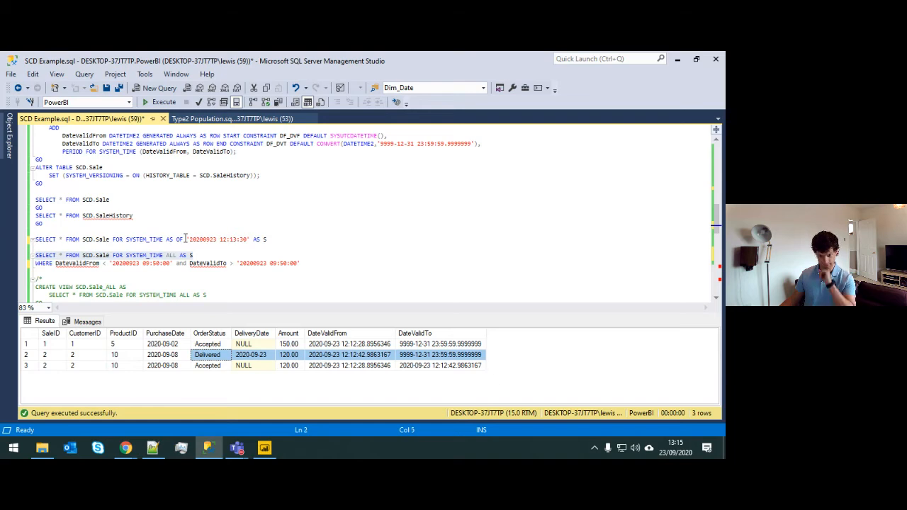
- Review the FOR SYSTEM_TIME ALL query and the commented-out CREATE VIEW statement for SCD.Sale_ALL that wraps it
{"action": "left_click", "coordinate": [198, 257]}
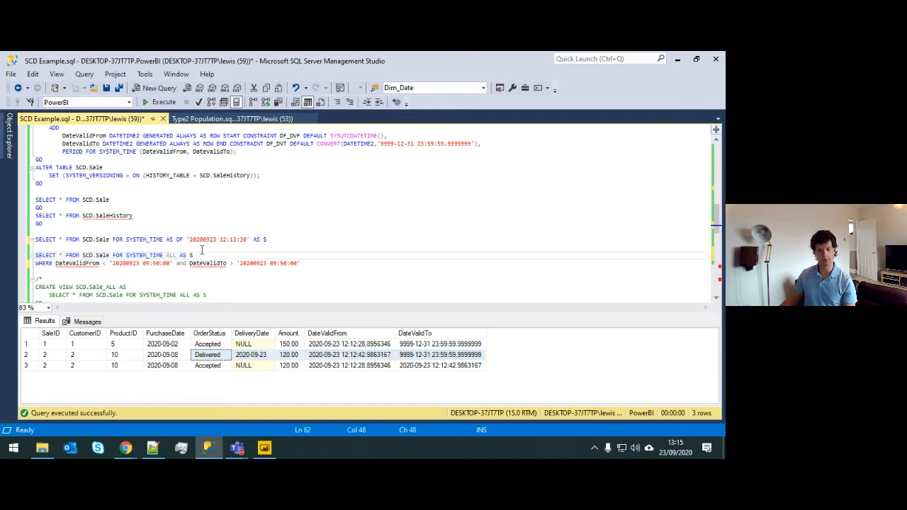
{"action": "left_click_drag", "start_coordinate": [208, 254], "coordinate": [20, 259]}
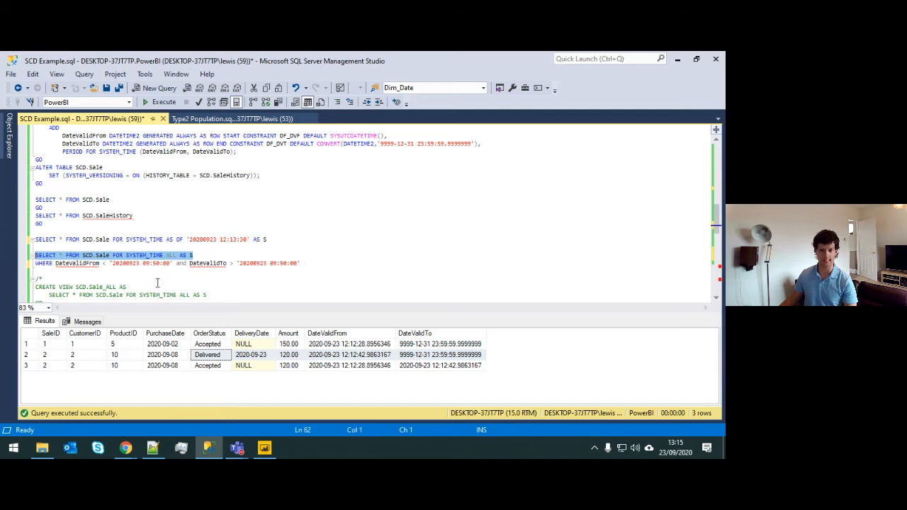
{"action": "scroll", "coordinate": [158, 282], "scroll_direction": "down", "scroll_amount": 1}
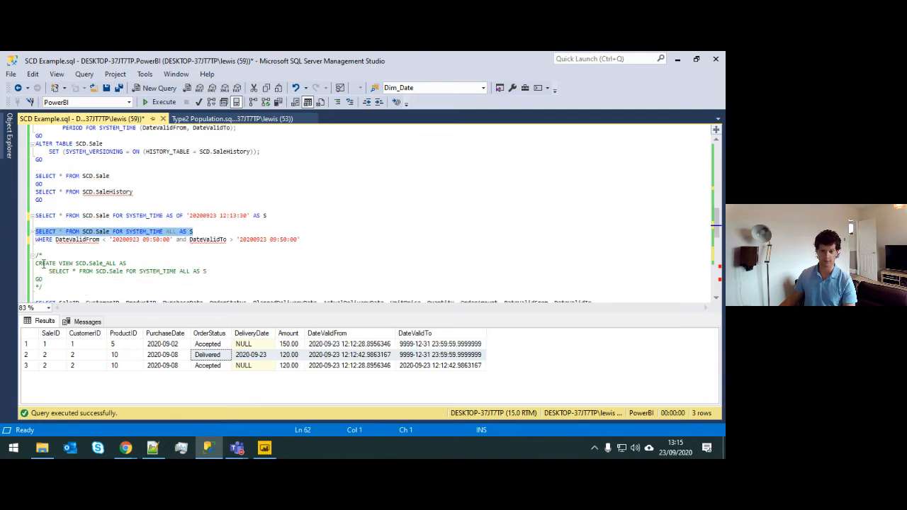
{"action": "left_click_drag", "start_coordinate": [46, 278], "coordinate": [36, 263]}
{"action": "left_click", "coordinate": [99, 278]}
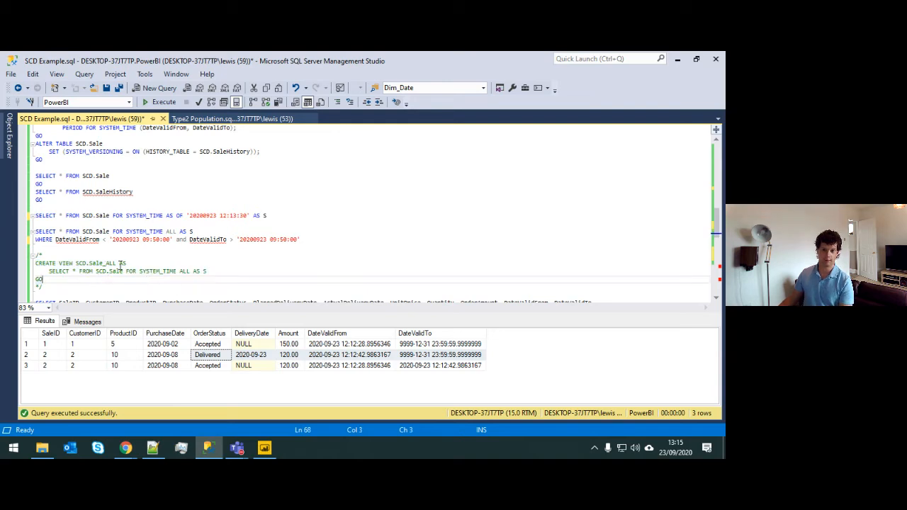
{"action": "left_click_drag", "start_coordinate": [224, 271], "coordinate": [26, 271]}
{"action": "double_click", "coordinate": [105, 263]}
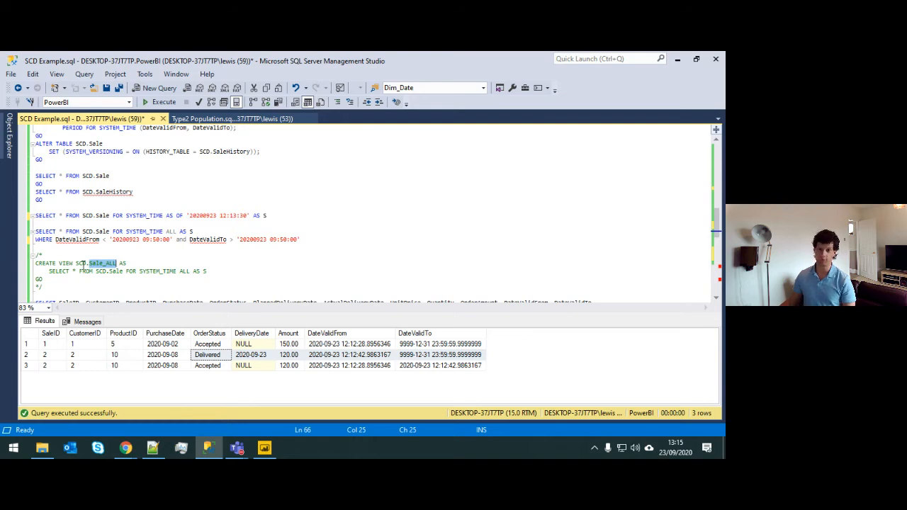
{"action": "scroll", "coordinate": [151, 214], "scroll_direction": "up", "scroll_amount": 2}
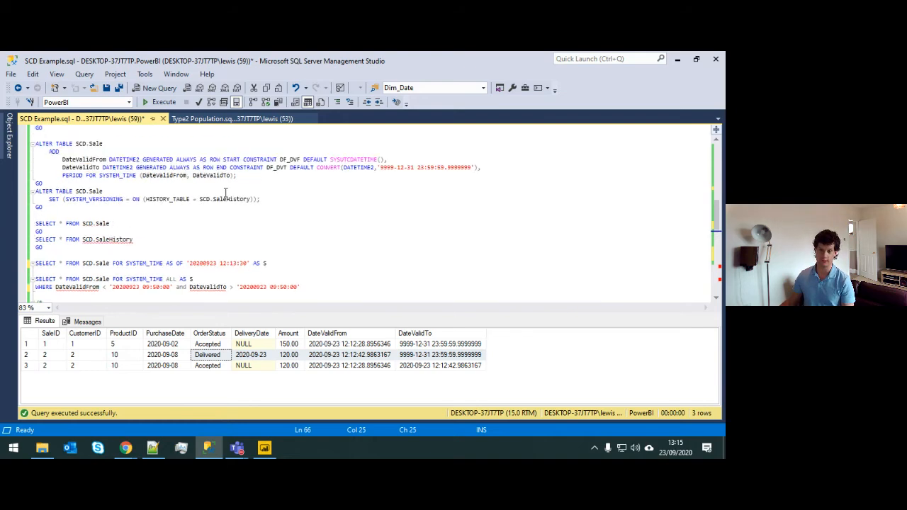
{"action": "scroll", "coordinate": [205, 209], "scroll_direction": "down", "scroll_amount": 1}
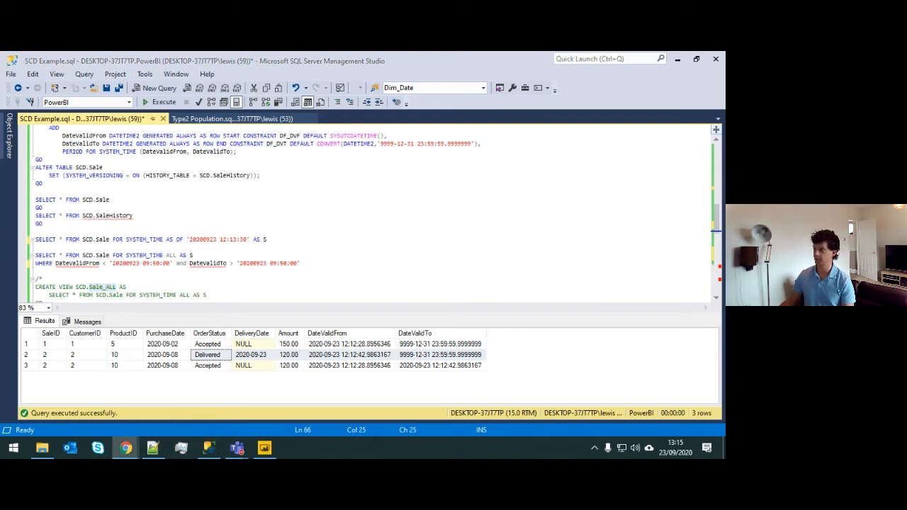
- Switch to Chrome, read through the temporal table considerations and limitations on Microsoft Docs, and return to SQL Server Management Studio
{"action": "left_click", "coordinate": [126, 447]}
{"action": "scroll", "coordinate": [282, 338], "scroll_direction": "down", "scroll_amount": 10}
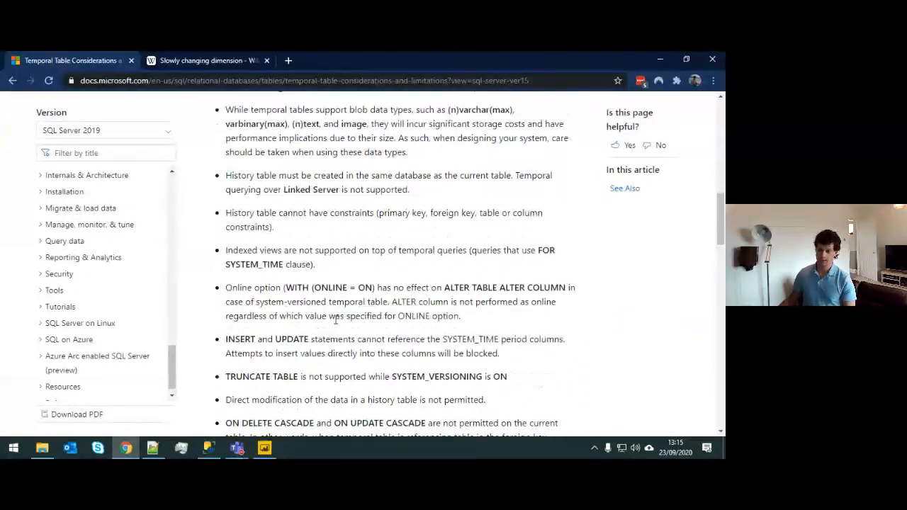
{"action": "scroll", "coordinate": [335, 319], "scroll_direction": "down", "scroll_amount": 3}
{"action": "scroll", "coordinate": [335, 320], "scroll_direction": "down", "scroll_amount": 4}
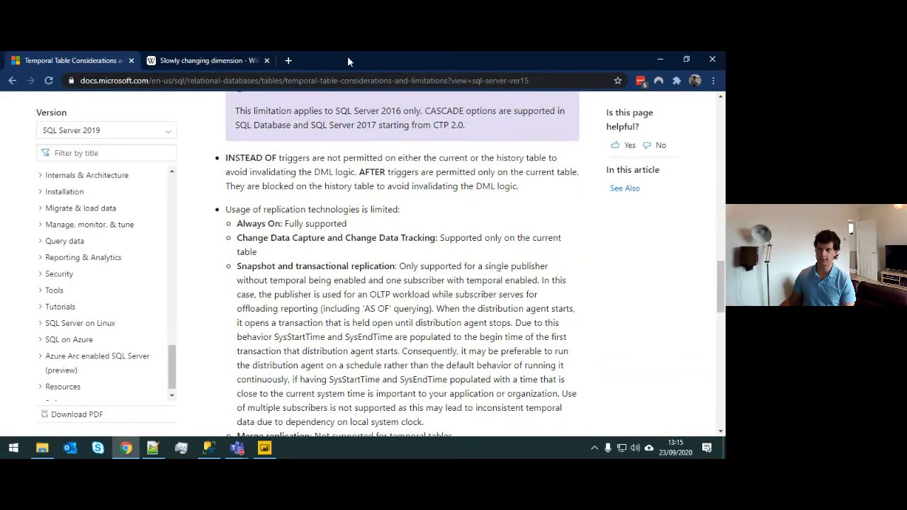
{"action": "left_click", "coordinate": [660, 59]}
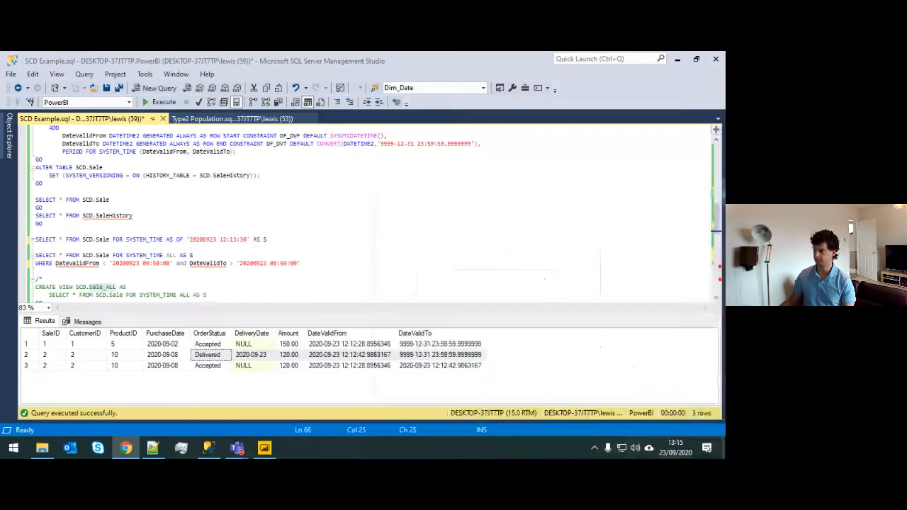
- Compare the DateValidFrom and DateValidTo values across all three rows of the FOR SYSTEM_TIME ALL results
{"action": "left_click", "coordinate": [430, 356]}
{"action": "left_click", "coordinate": [335, 345]}
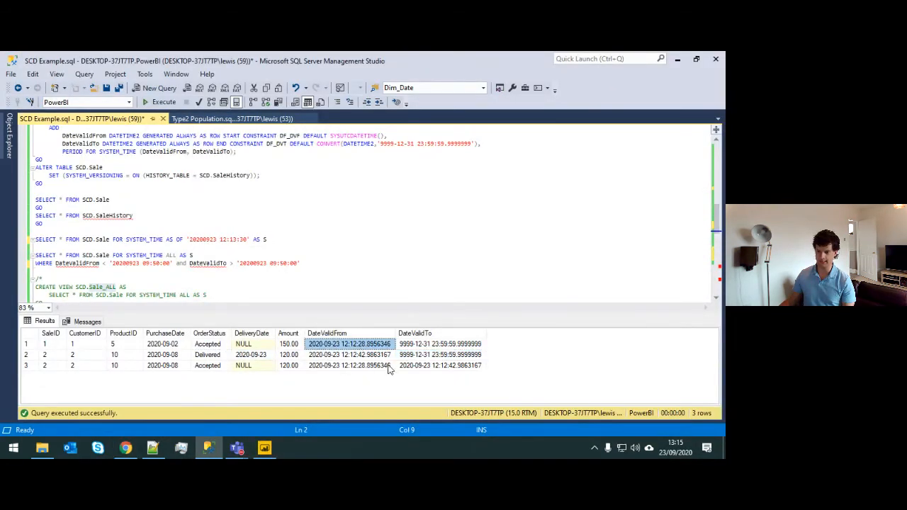
{"action": "left_click", "coordinate": [388, 358]}
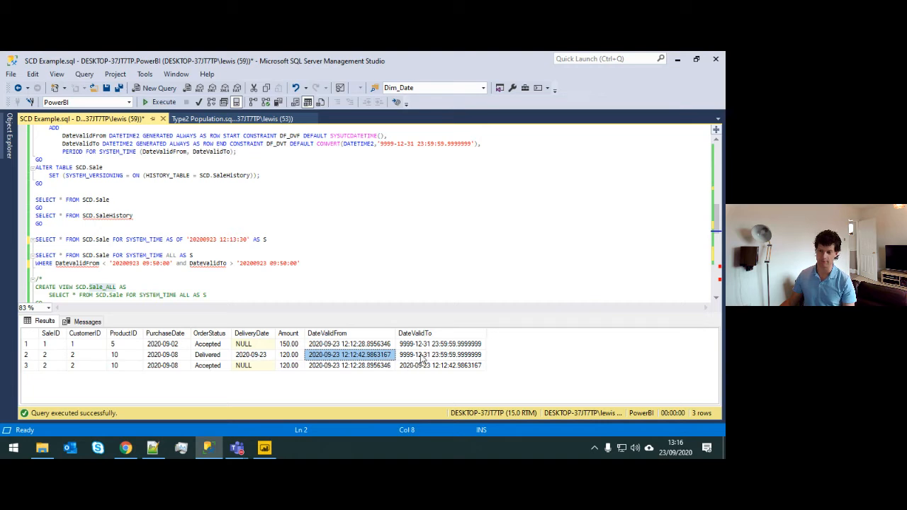
{"action": "left_click", "coordinate": [385, 365]}
{"action": "left_click", "coordinate": [385, 354]}
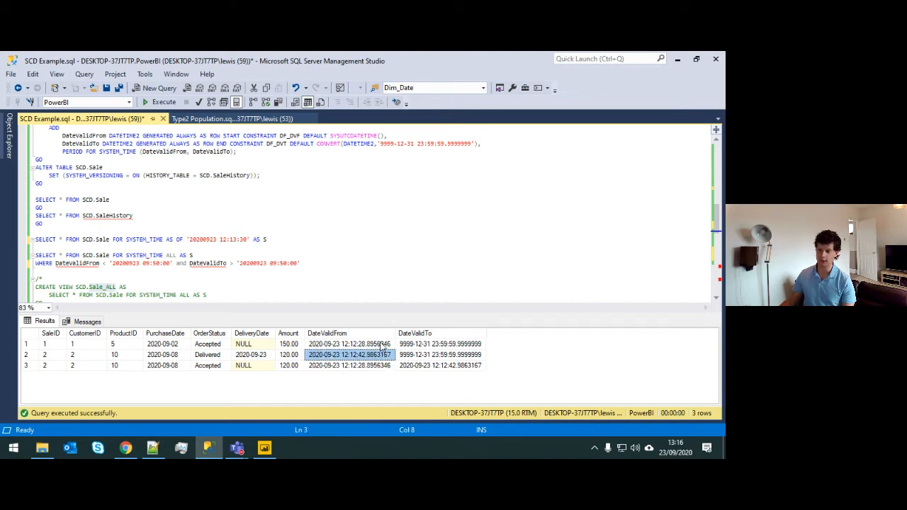
{"action": "left_click", "coordinate": [429, 356]}
{"action": "left_click", "coordinate": [372, 367]}
{"action": "left_click", "coordinate": [430, 366]}
{"action": "left_click", "coordinate": [374, 367]}
{"action": "left_click", "coordinate": [407, 357]}
{"action": "left_click", "coordinate": [375, 355]}
{"action": "left_click", "coordinate": [379, 366]}
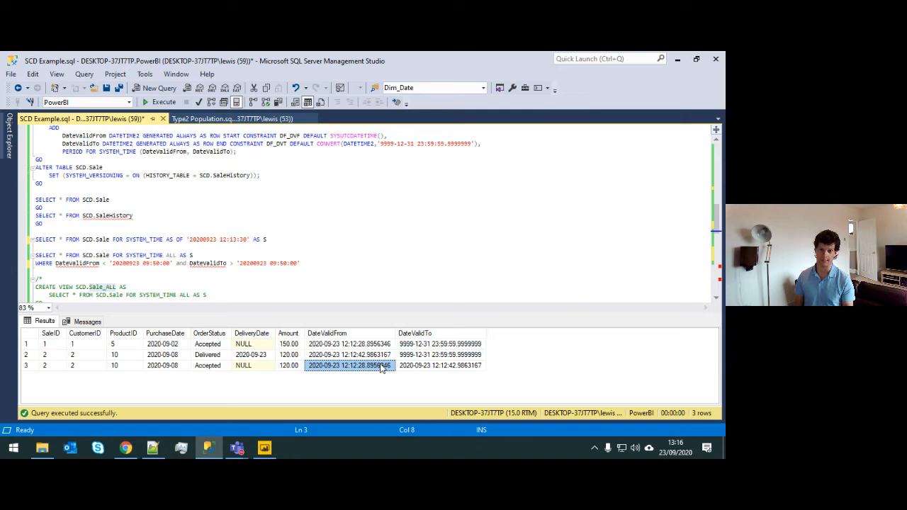
{"action": "left_click_drag", "start_coordinate": [383, 345], "coordinate": [443, 396]}
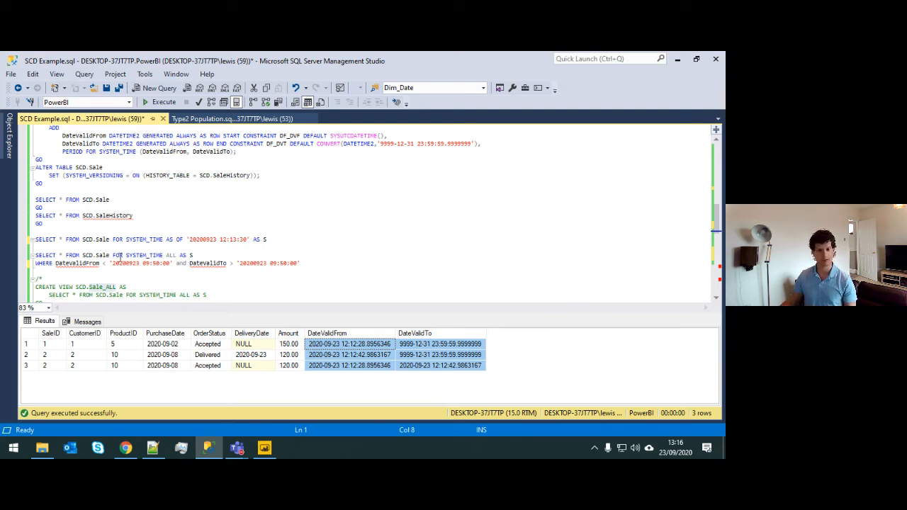
- Check the query's WHERE condition on DateValidFrom and DateValidTo against the validity dates of the returned rows
{"action": "left_click", "coordinate": [189, 263]}
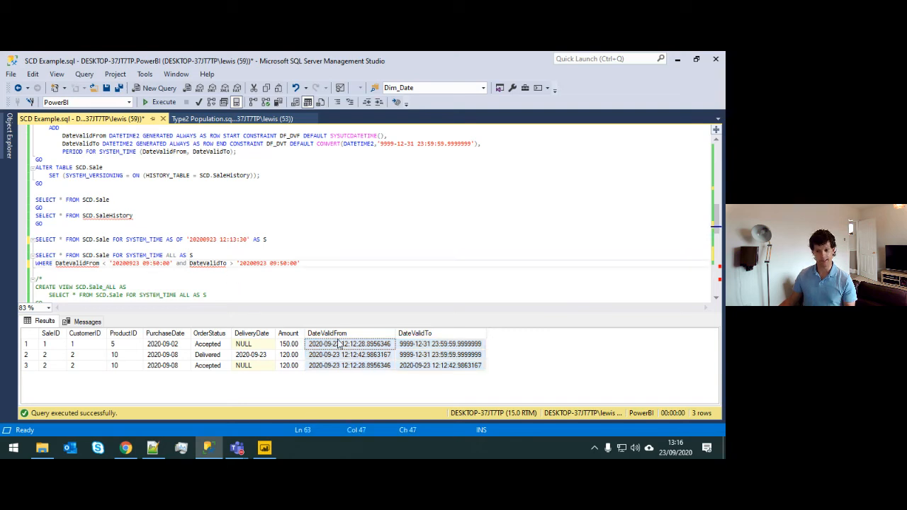
{"action": "left_click", "coordinate": [238, 271]}
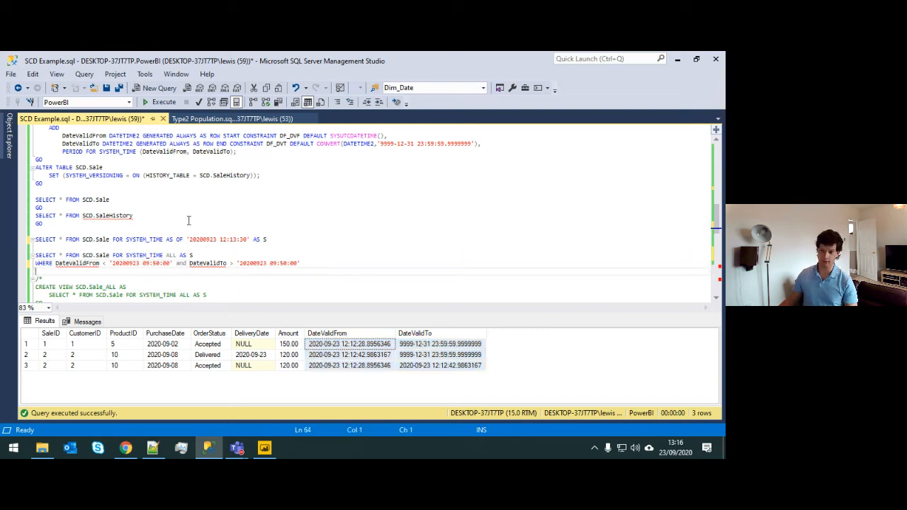
{"action": "left_click", "coordinate": [367, 346]}
{"action": "left_click_drag", "start_coordinate": [365, 356], "coordinate": [439, 348]}
{"action": "left_click", "coordinate": [358, 366]}
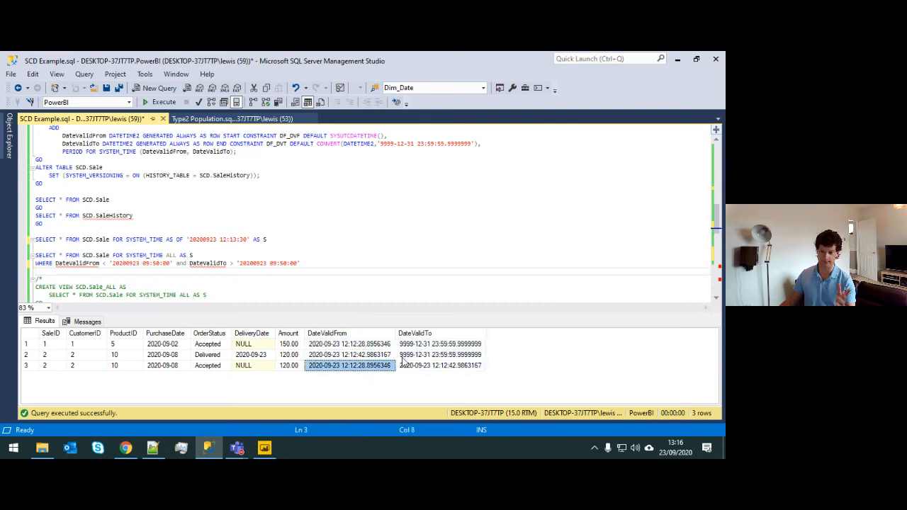
{"action": "left_click", "coordinate": [332, 239]}
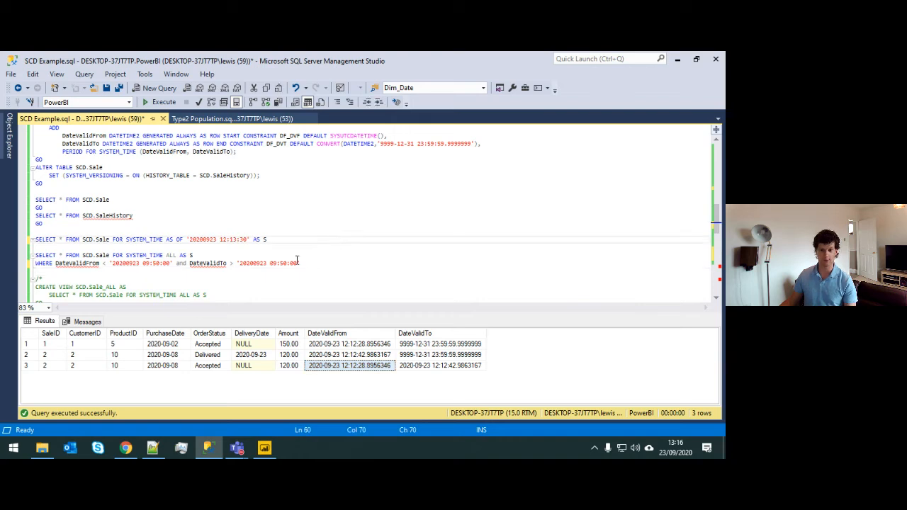
- Execute the Shop.Sale query that lists every sale version ordered by SaleID and DateValidFrom
{"action": "scroll", "coordinate": [297, 260], "scroll_direction": "down", "scroll_amount": 2}
{"action": "scroll", "coordinate": [297, 260], "scroll_direction": "down", "scroll_amount": 1}
{"action": "left_click_drag", "start_coordinate": [137, 271], "coordinate": [29, 259]}
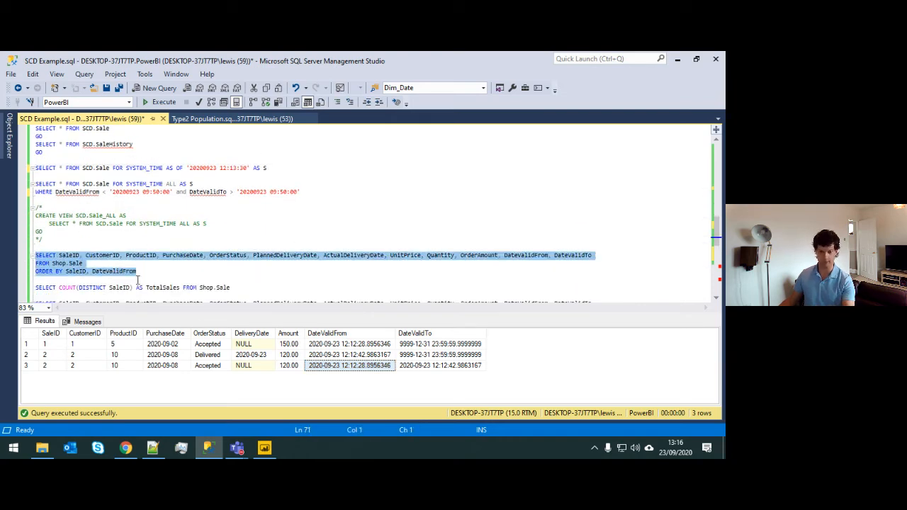
{"action": "key", "text": "F5"}
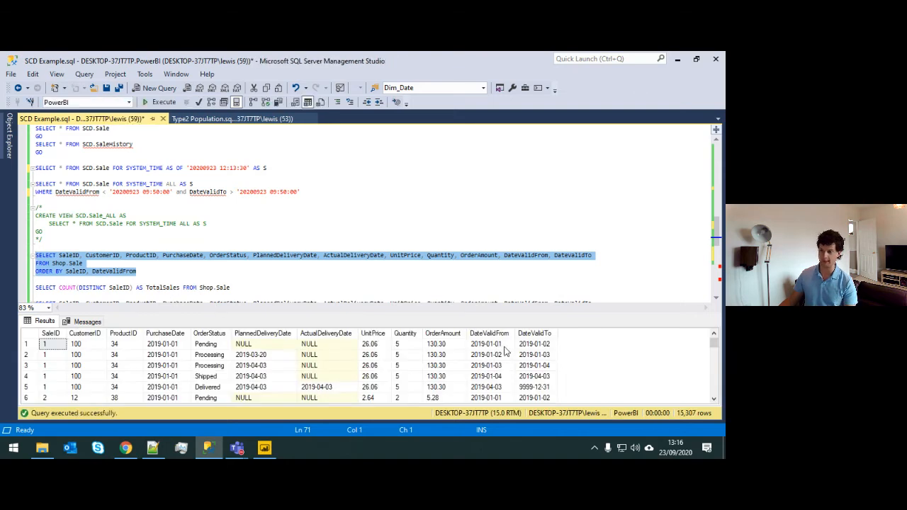
- Examine the five versions of sale 1 in the Shop.Sale results, following the validity dates and the order status row by row
{"action": "left_click", "coordinate": [538, 345]}
{"action": "left_click", "coordinate": [535, 365]}
{"action": "left_click", "coordinate": [489, 376]}
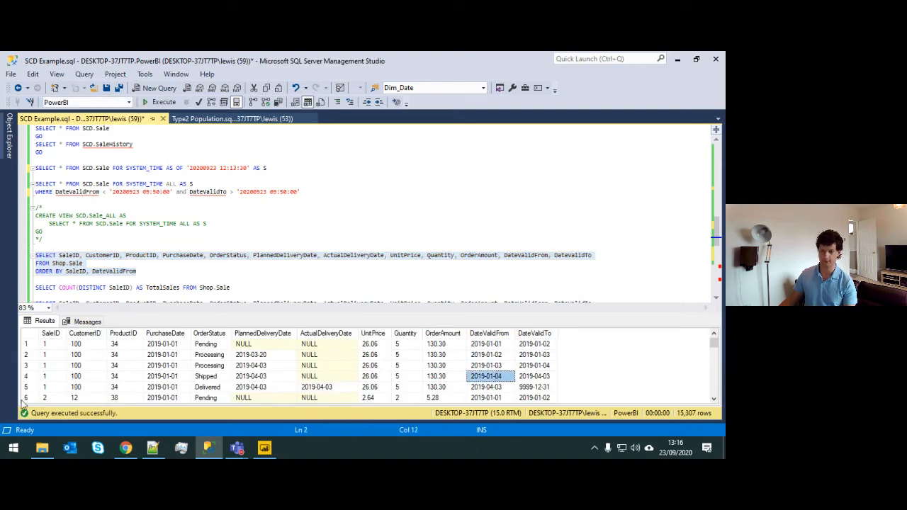
{"action": "left_click_drag", "start_coordinate": [57, 388], "coordinate": [198, 354]}
{"action": "left_click", "coordinate": [216, 347]}
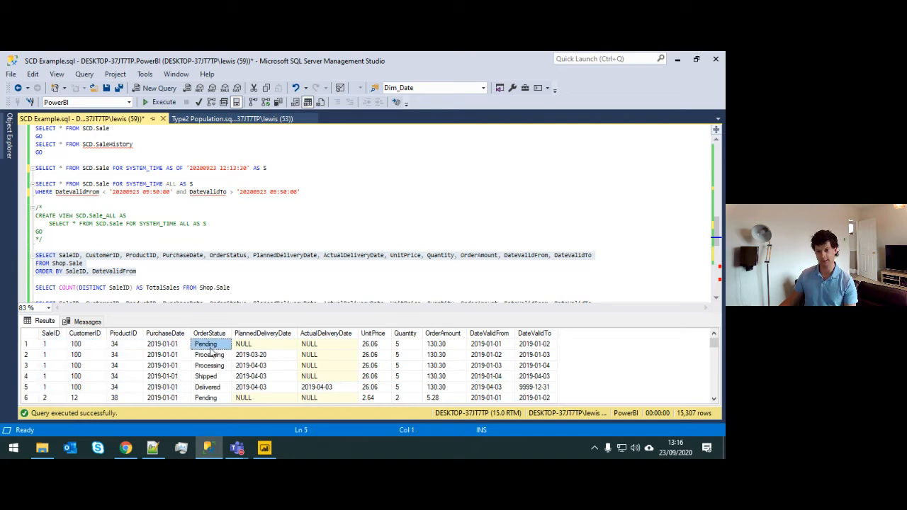
{"action": "left_click", "coordinate": [213, 356]}
{"action": "left_click", "coordinate": [217, 366]}
{"action": "left_click", "coordinate": [213, 376]}
{"action": "left_click", "coordinate": [209, 387]}
- Compare sale 1's purchase date and actual delivery date with the DateValidFrom values of its first and delivered versions
{"action": "right_click", "coordinate": [328, 387]}
{"action": "left_click", "coordinate": [326, 387]}
{"action": "left_click_drag", "start_coordinate": [536, 389], "coordinate": [493, 345]}
{"action": "left_click", "coordinate": [493, 345]}
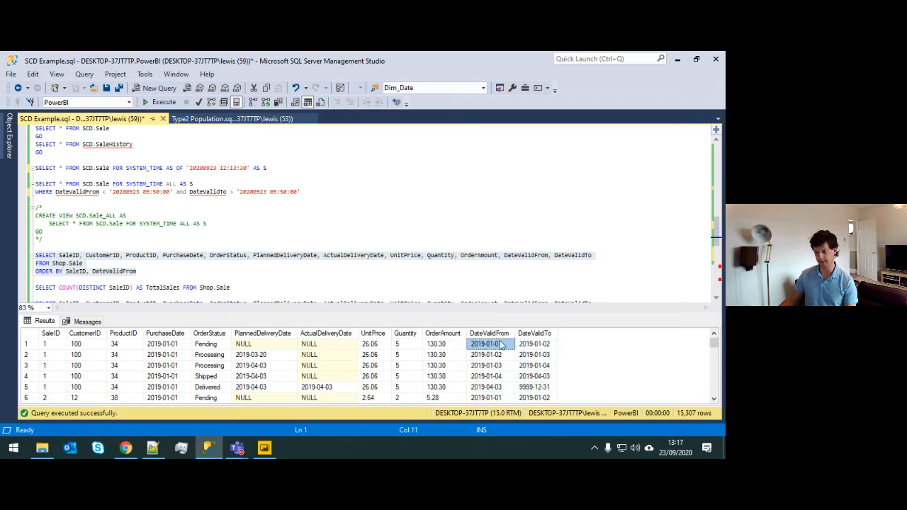
{"action": "left_click", "coordinate": [169, 346]}
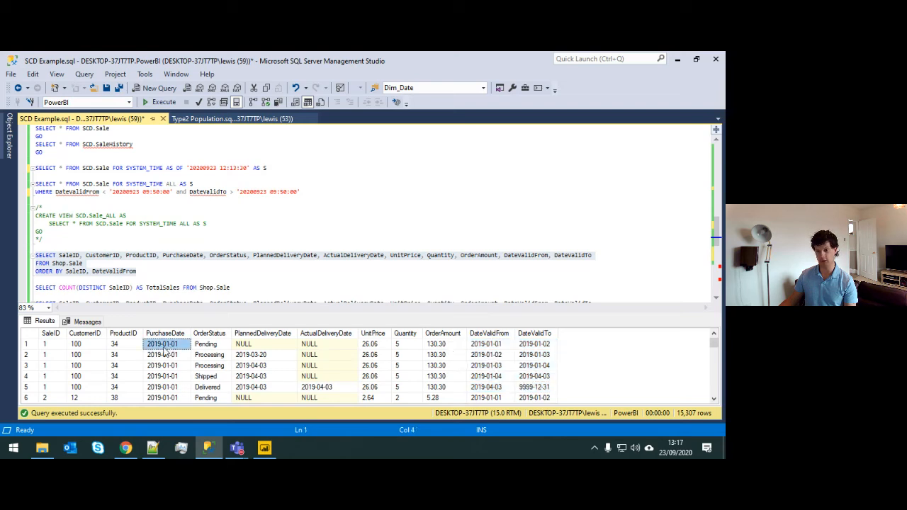
{"action": "left_click", "coordinate": [495, 389]}
{"action": "left_click", "coordinate": [343, 389]}
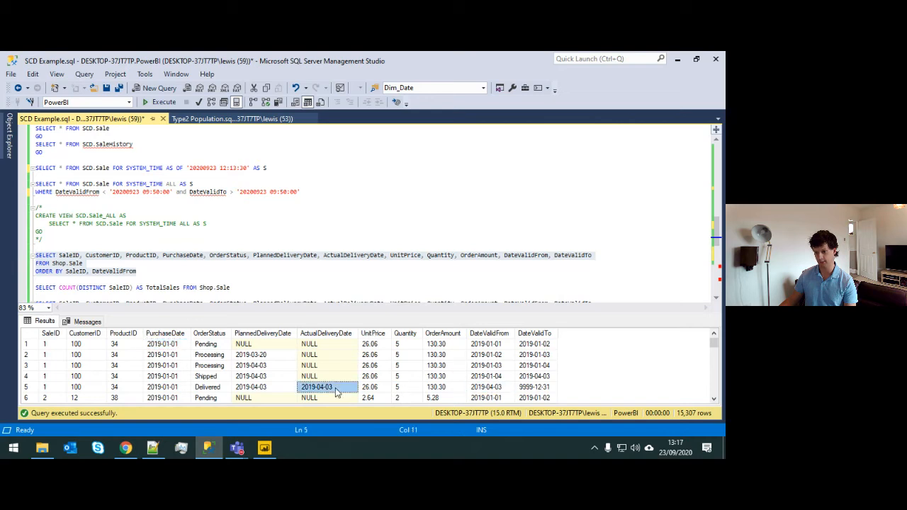
- Compare the order status, planned delivery date and actual delivery date across the five versions of sale 1
{"action": "left_click", "coordinate": [276, 388]}
{"action": "left_click_drag", "start_coordinate": [205, 344], "coordinate": [337, 390]}
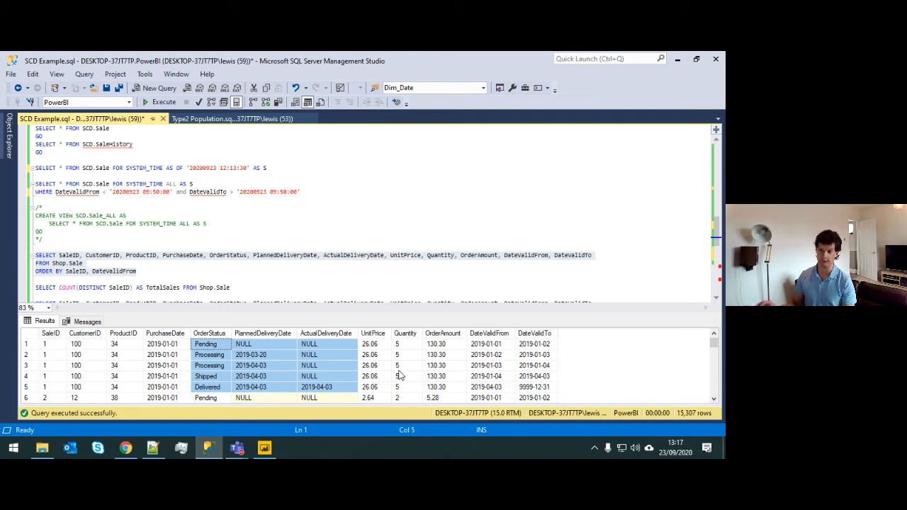
{"action": "left_click", "coordinate": [333, 387]}
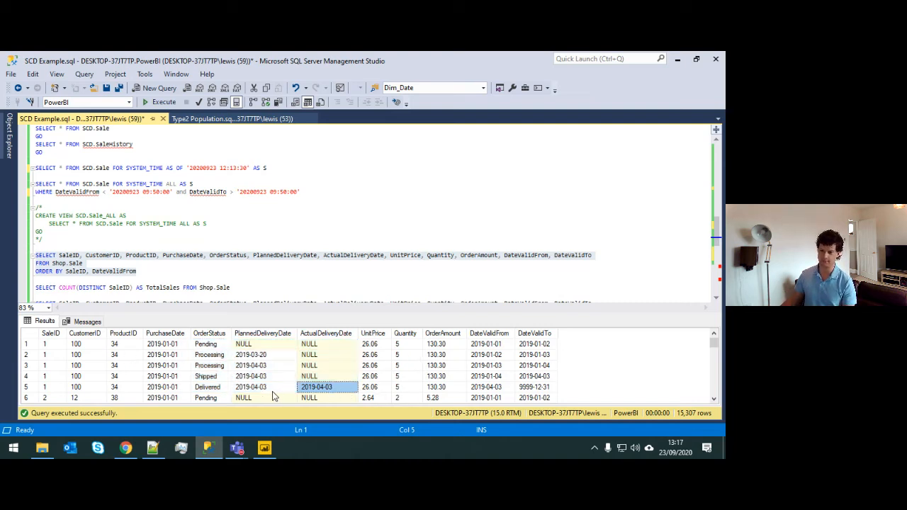
{"action": "left_click", "coordinate": [273, 387]}
{"action": "left_click", "coordinate": [325, 376]}
{"action": "left_click", "coordinate": [326, 387]}
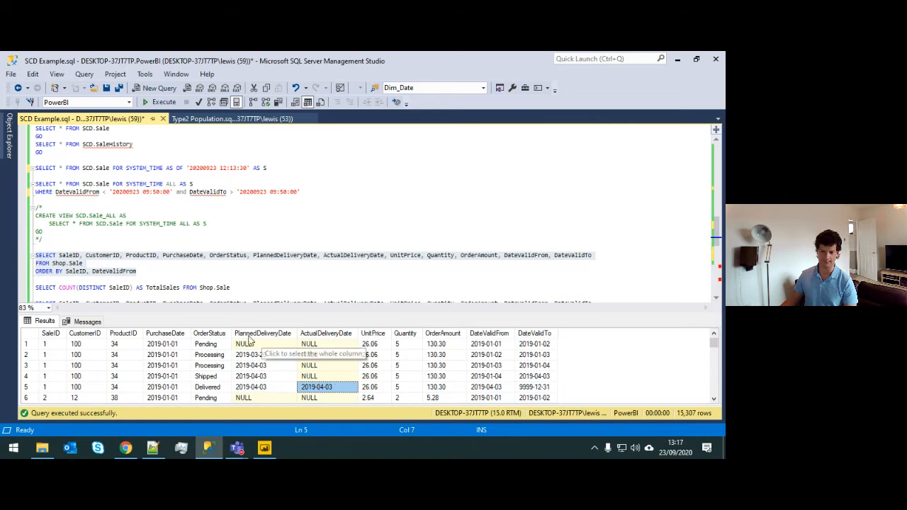
- Execute the query that counts the distinct SaleID values in Shop.Sale as TotalSales
{"action": "left_click", "coordinate": [245, 199]}
{"action": "scroll", "coordinate": [245, 199], "scroll_direction": "down", "scroll_amount": 2}
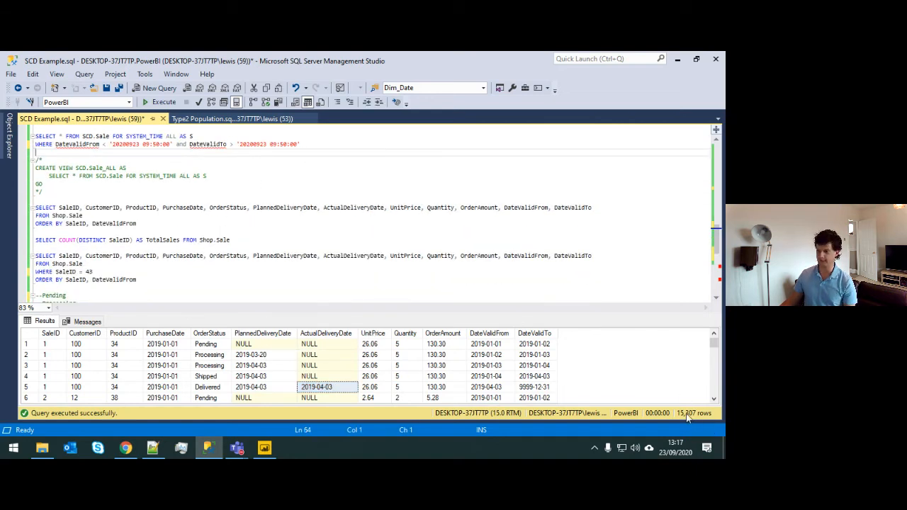
{"action": "left_click", "coordinate": [127, 246]}
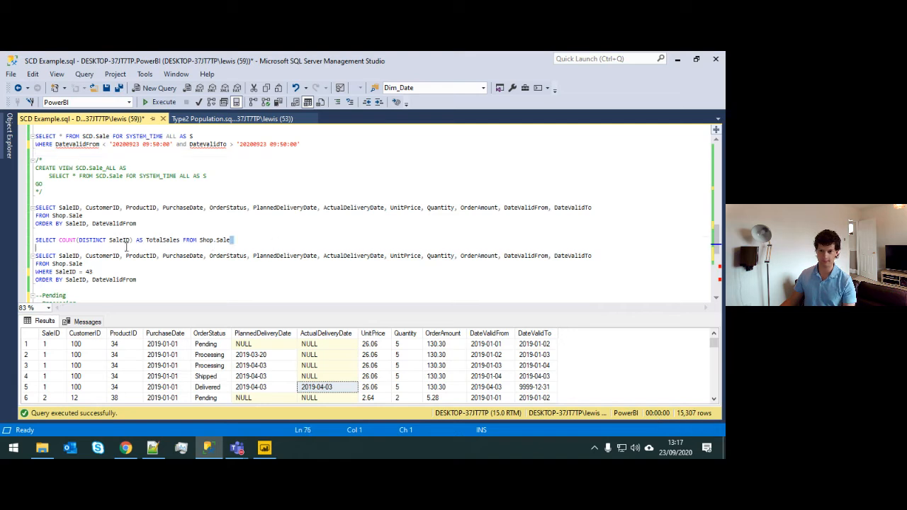
{"action": "left_click_drag", "start_coordinate": [27, 245], "coordinate": [27, 241]}
{"action": "key", "text": "F5"}
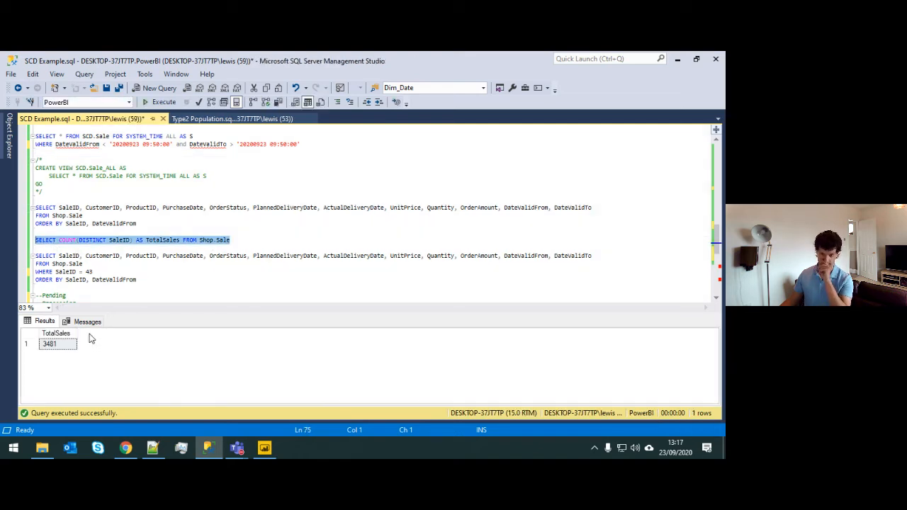
- Rerun the Shop.Sale query ordered by SaleID and DateValidFrom, and follow the order status through the versions of sales 1 and 2
{"action": "scroll", "coordinate": [108, 245], "scroll_direction": "down", "scroll_amount": 1}
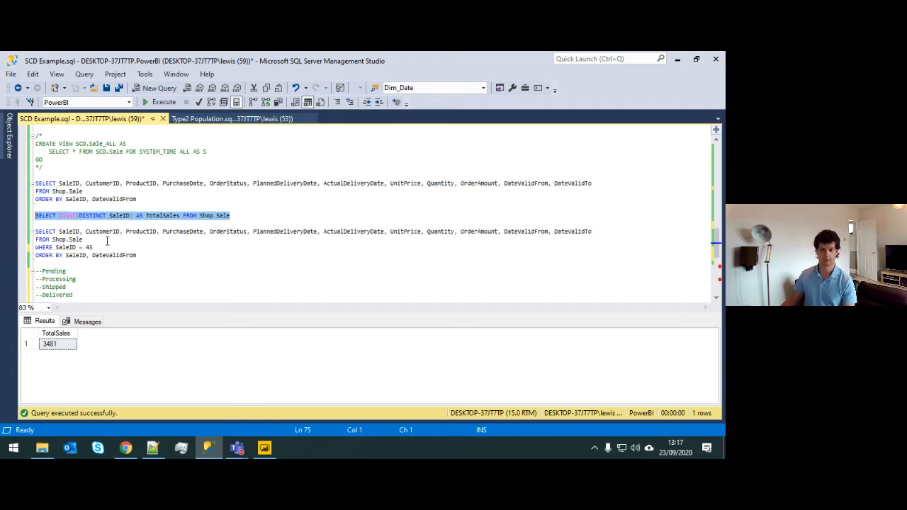
{"action": "left_click", "coordinate": [203, 224]}
{"action": "left_click_drag", "start_coordinate": [146, 202], "coordinate": [24, 187]}
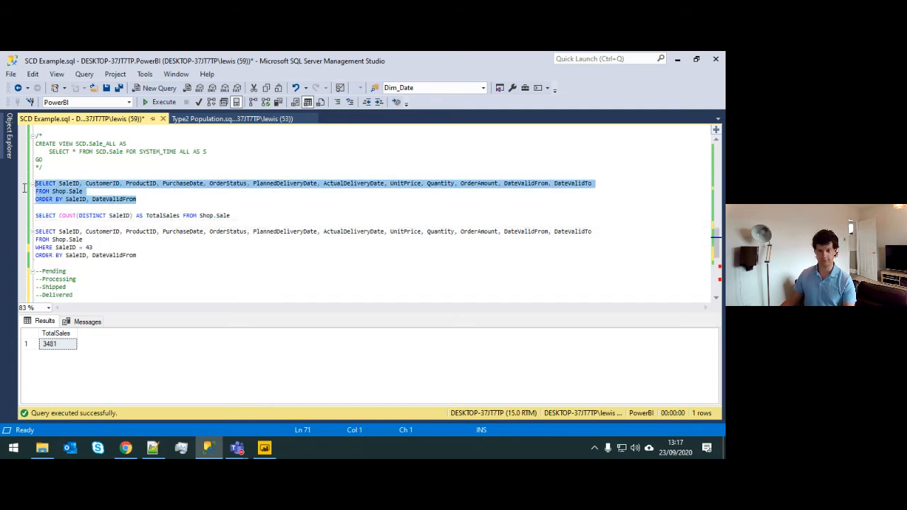
{"action": "key", "text": "F5"}
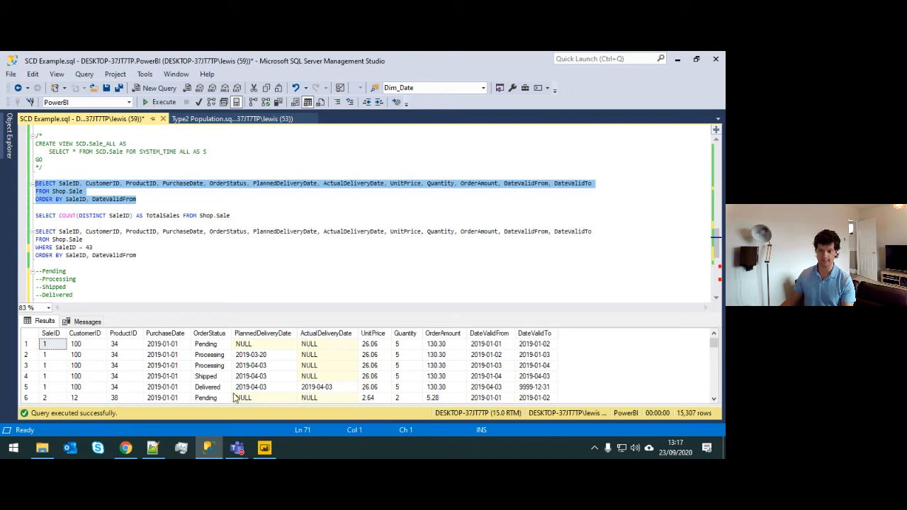
{"action": "left_click", "coordinate": [219, 356]}
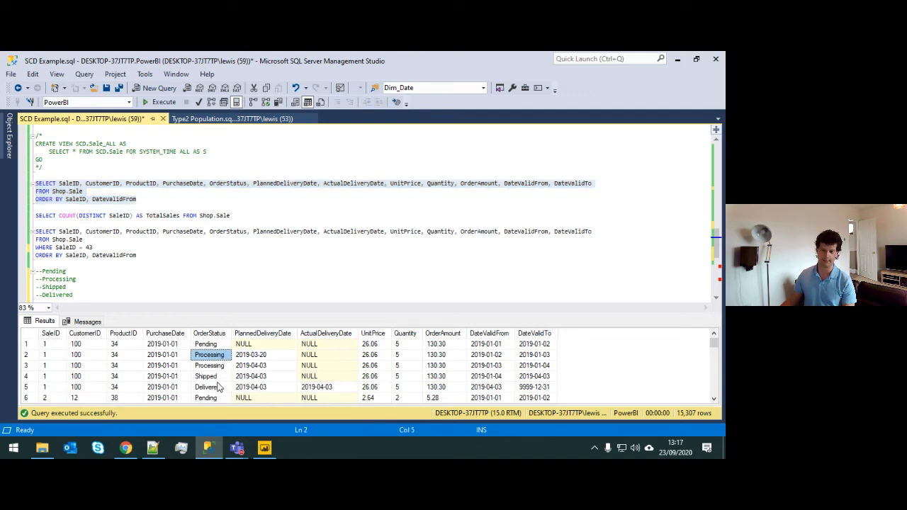
{"action": "left_click", "coordinate": [219, 387]}
{"action": "scroll", "coordinate": [220, 386], "scroll_direction": "down", "scroll_amount": 1}
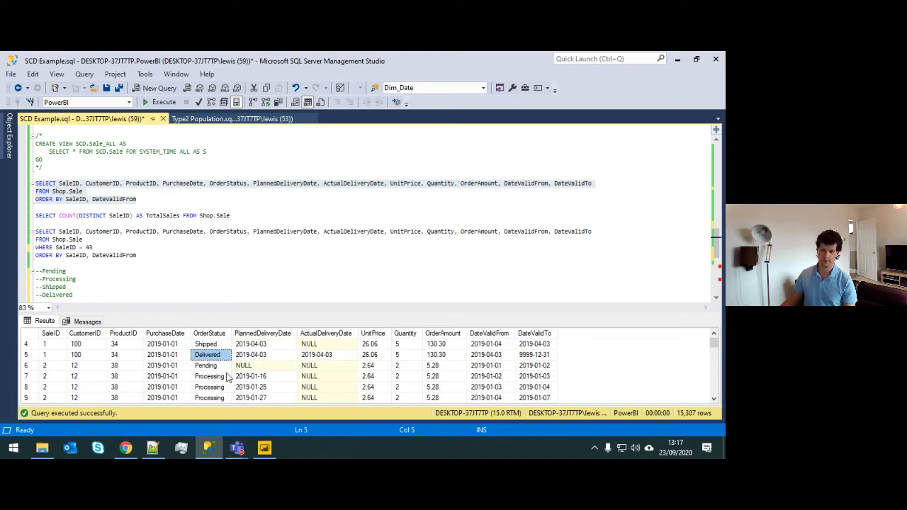
{"action": "left_click", "coordinate": [217, 378]}
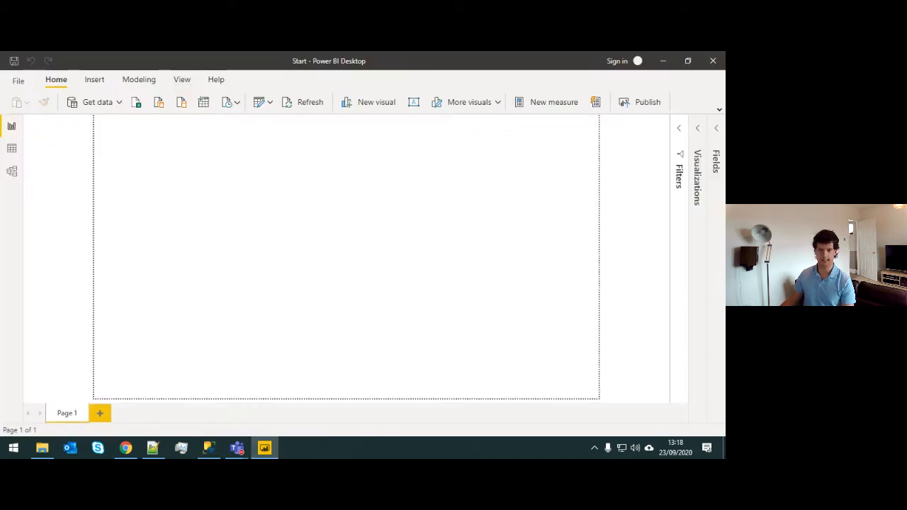
- Switch to the Start report in Power BI Desktop and view the data of the Sale and Date tables
{"action": "left_click", "coordinate": [12, 148]}
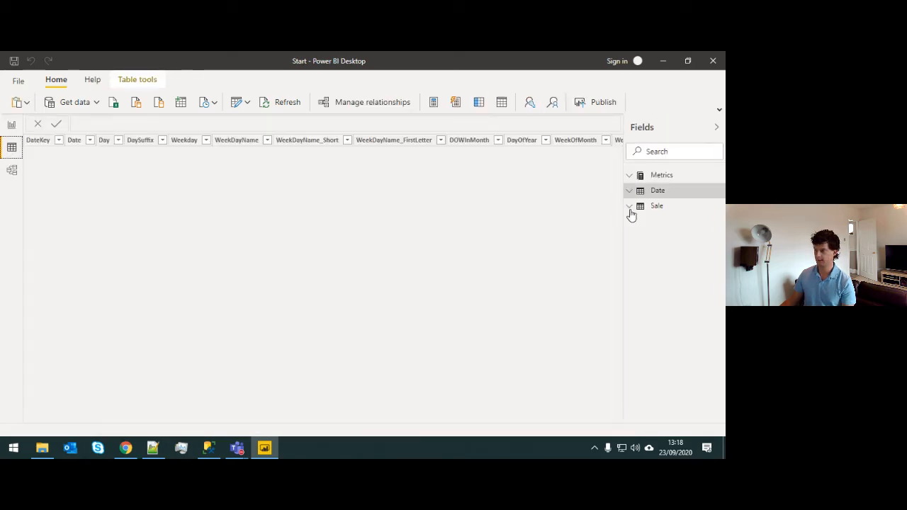
{"action": "left_click", "coordinate": [658, 206]}
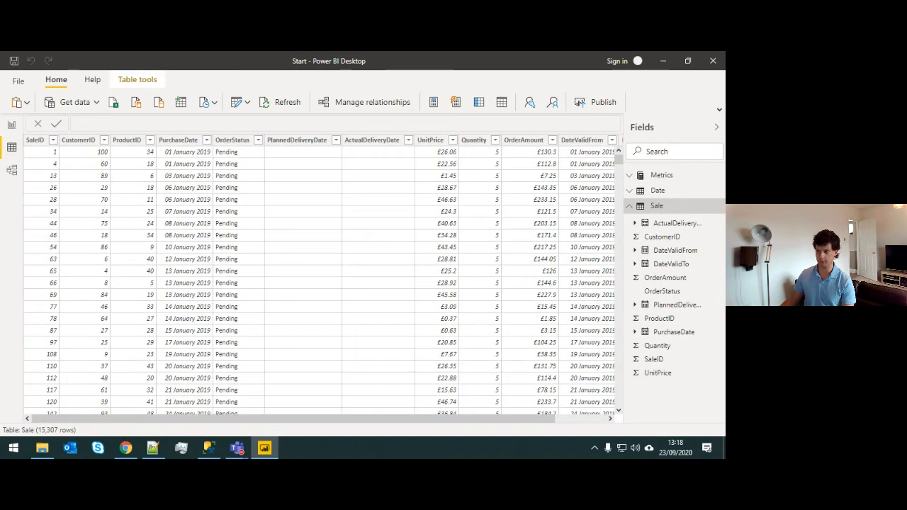
{"action": "left_click", "coordinate": [656, 205]}
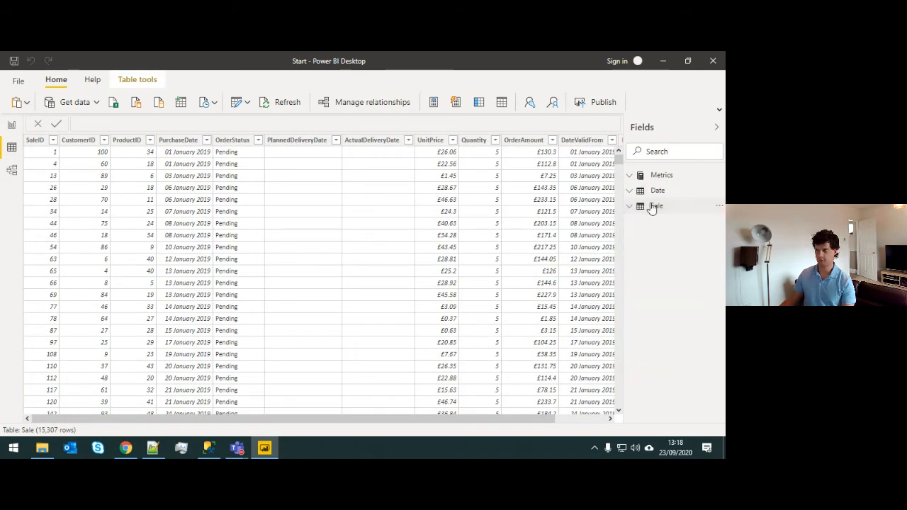
{"action": "left_click", "coordinate": [633, 189]}
{"action": "left_click", "coordinate": [630, 191]}
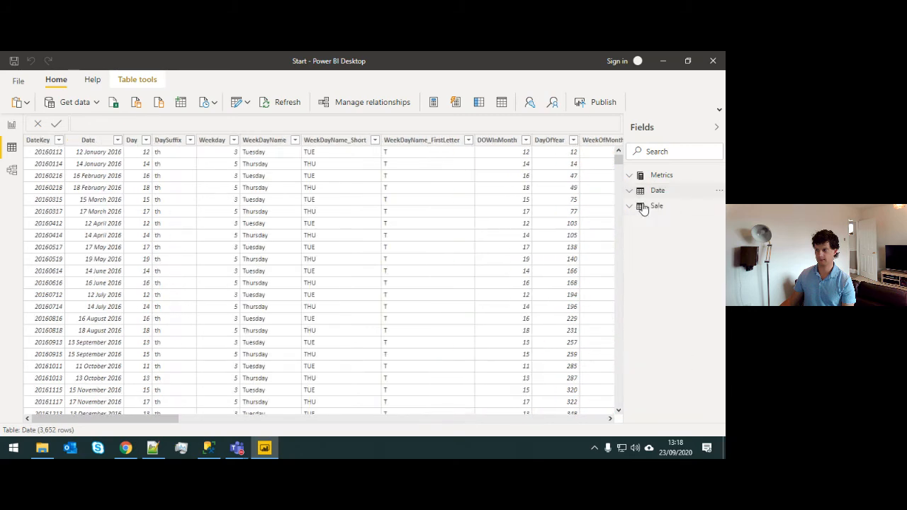
- Examine the Sale table's columns in the data view, through to DateValidFrom and DateValidTo
{"action": "left_click", "coordinate": [657, 207]}
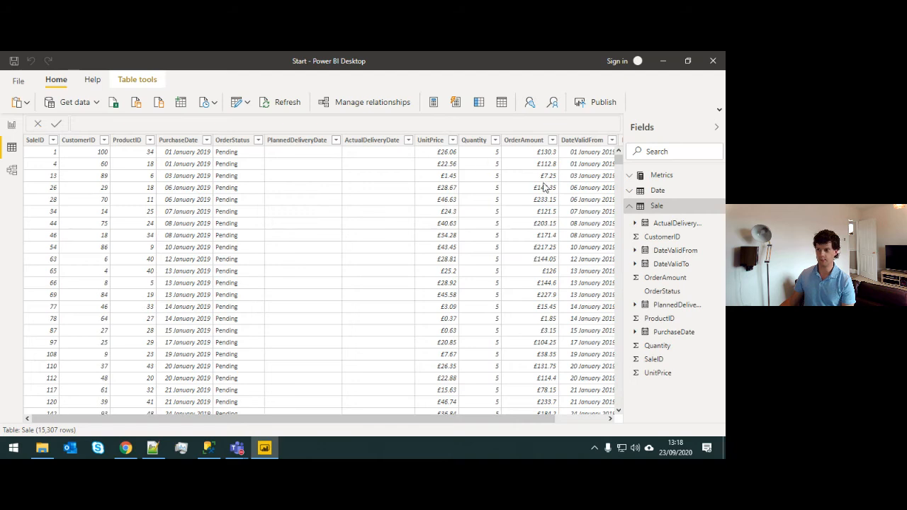
{"action": "left_click", "coordinate": [567, 309]}
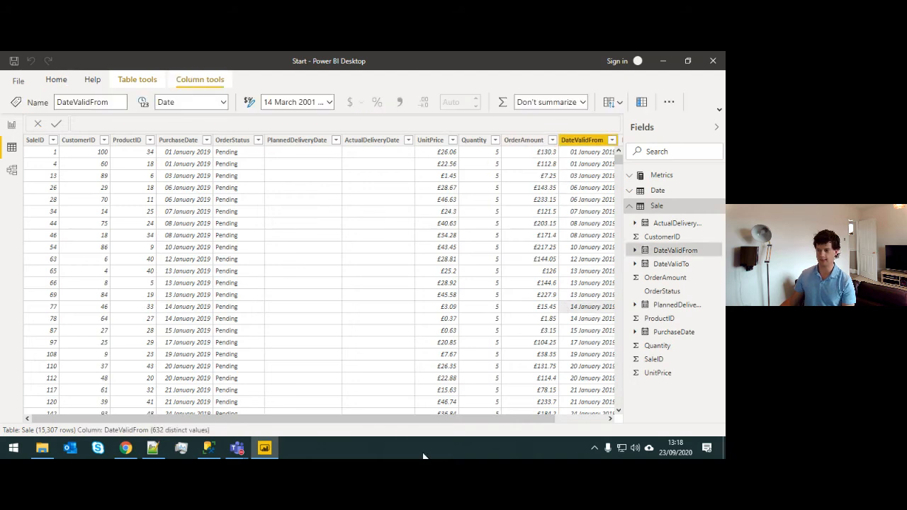
{"action": "left_click_drag", "start_coordinate": [421, 422], "coordinate": [558, 418]}
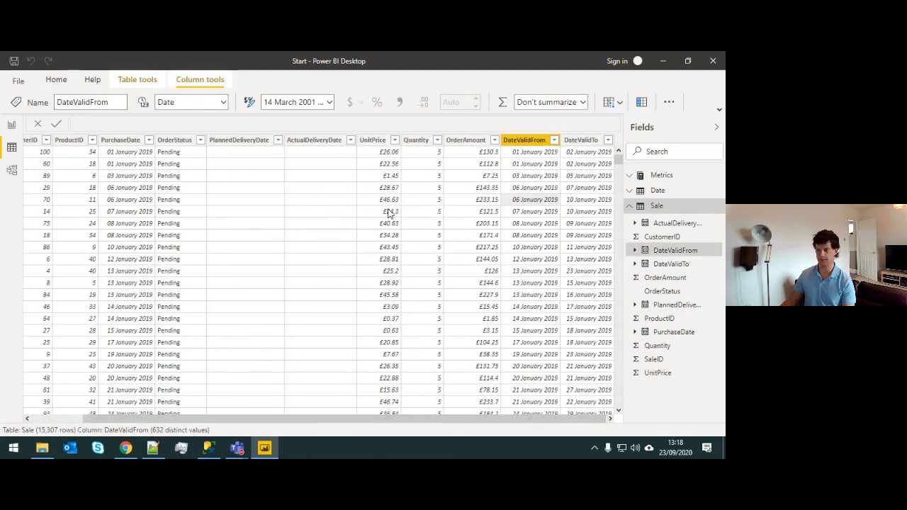
{"action": "left_click", "coordinate": [486, 412]}
{"action": "left_click_drag", "start_coordinate": [483, 419], "coordinate": [268, 423]}
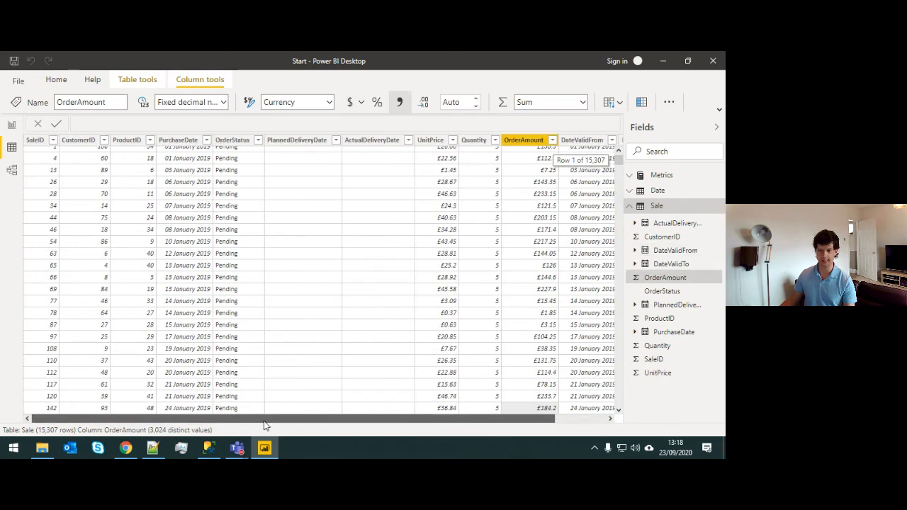
- Look over the Date table's data and fields and the measure contained in the Metrics table
{"action": "left_click", "coordinate": [629, 205]}
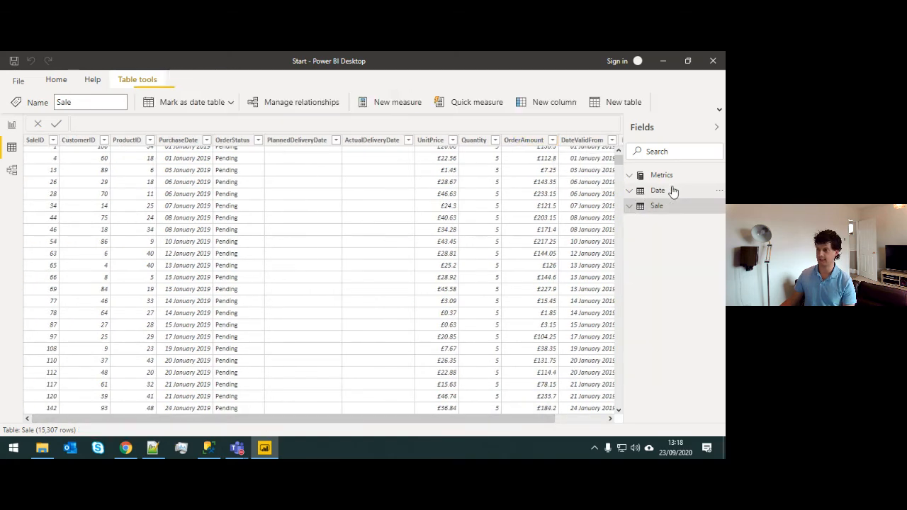
{"action": "left_click", "coordinate": [669, 191]}
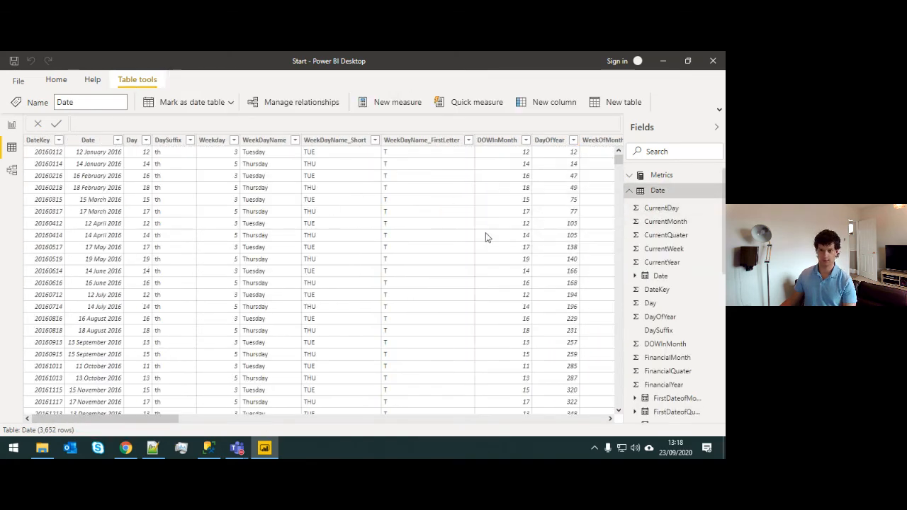
{"action": "left_click", "coordinate": [630, 191]}
{"action": "left_click", "coordinate": [672, 176]}
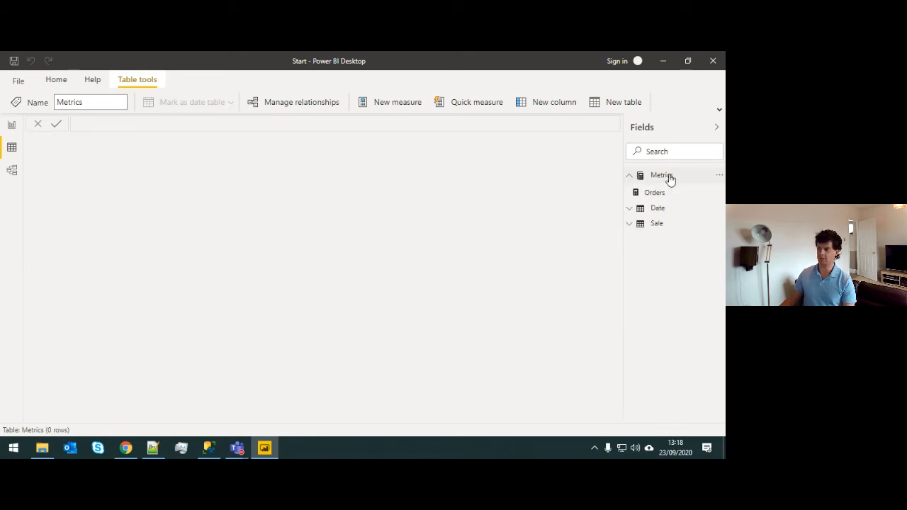
{"action": "left_click", "coordinate": [673, 176]}
{"action": "left_click", "coordinate": [644, 176]}
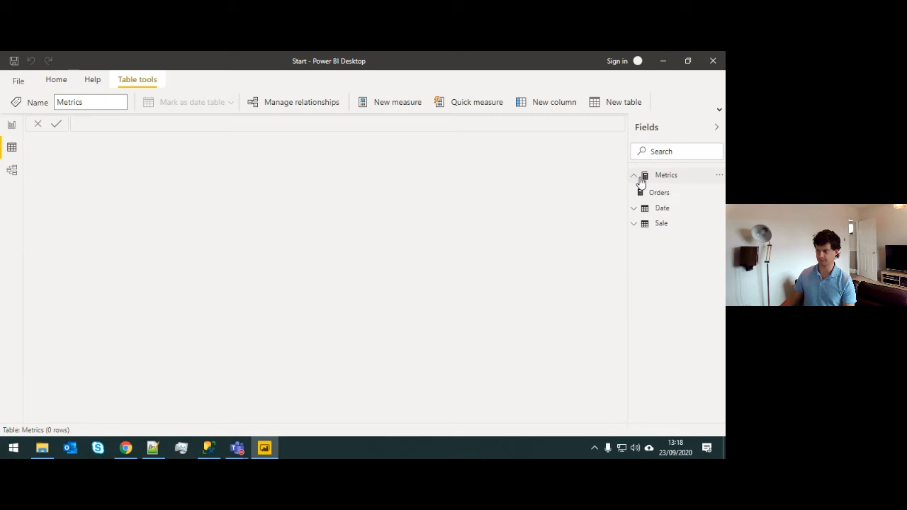
- Move the Date table closer to the Sale table in the model diagram and collapse the properties and fields lists
{"action": "left_click", "coordinate": [14, 172]}
{"action": "left_click_drag", "start_coordinate": [294, 154], "coordinate": [257, 155]}
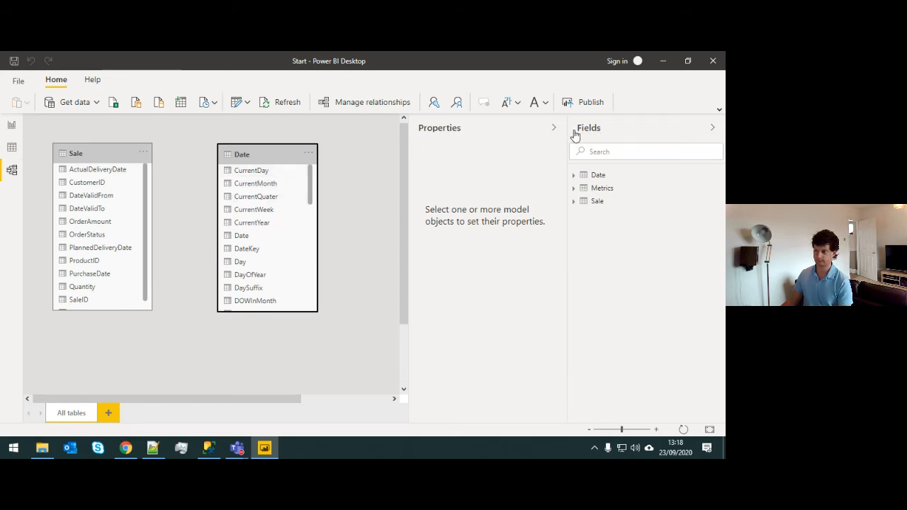
{"action": "left_click", "coordinate": [554, 128]}
{"action": "left_click", "coordinate": [712, 128]}
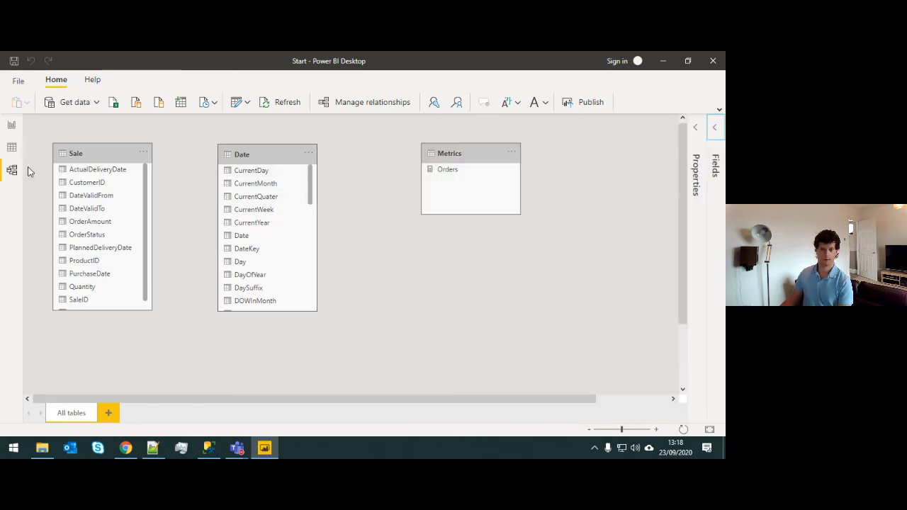
- Add the Orders measure from Metrics to the blank report page and show it as a card
{"action": "left_click", "coordinate": [12, 125]}
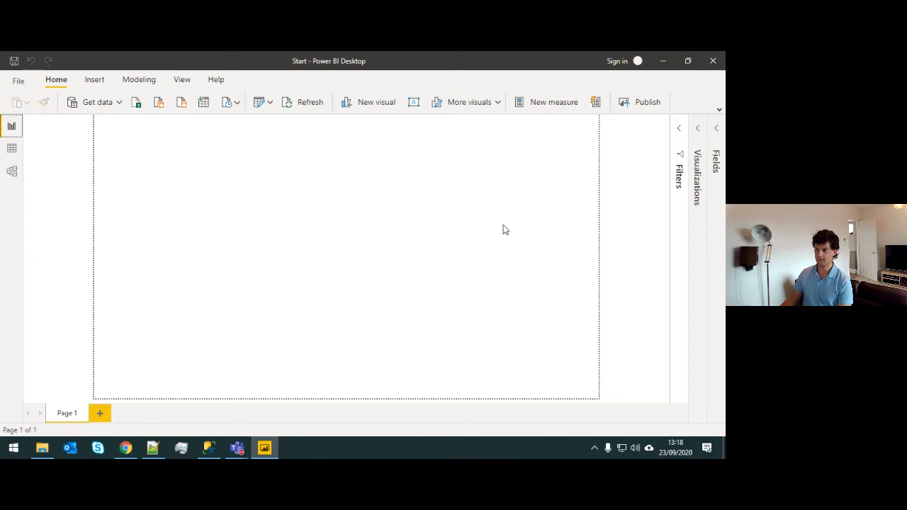
{"action": "left_click", "coordinate": [719, 131]}
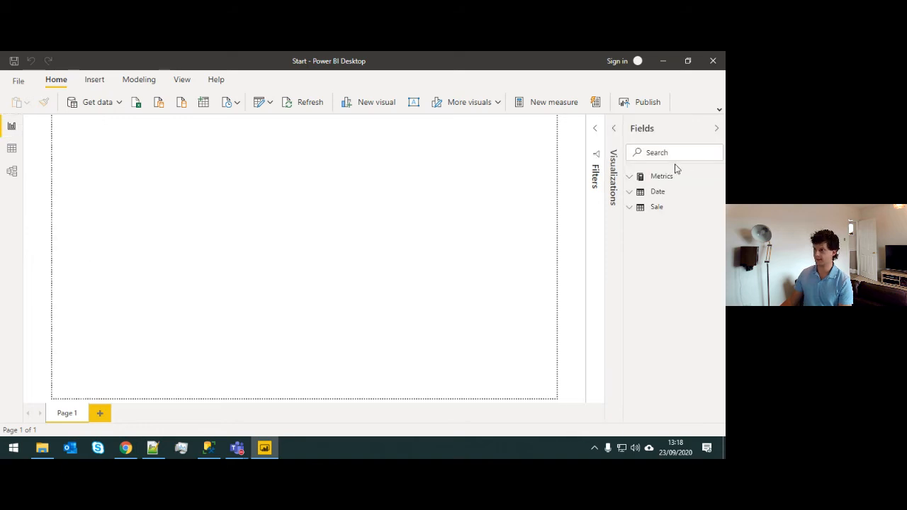
{"action": "left_click", "coordinate": [630, 177]}
{"action": "left_click_drag", "start_coordinate": [665, 198], "coordinate": [78, 138]}
{"action": "left_click", "coordinate": [616, 130]}
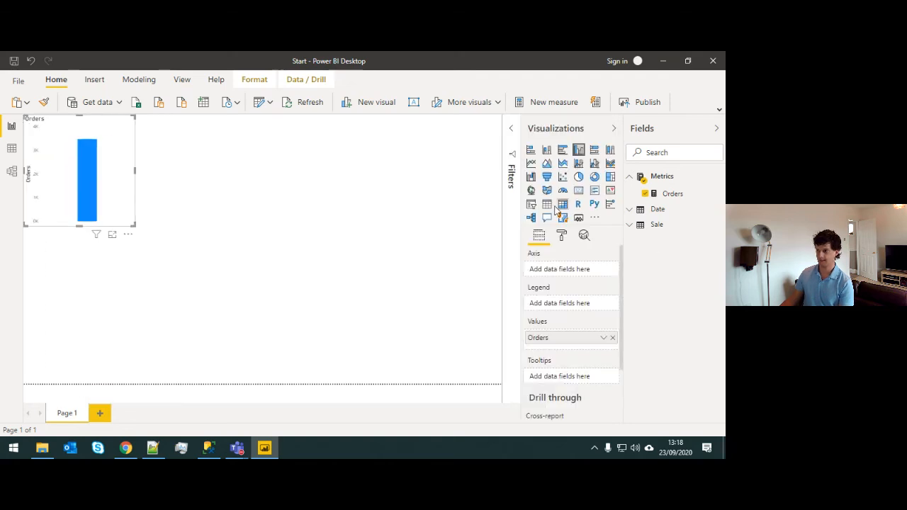
{"action": "left_click", "coordinate": [578, 190]}
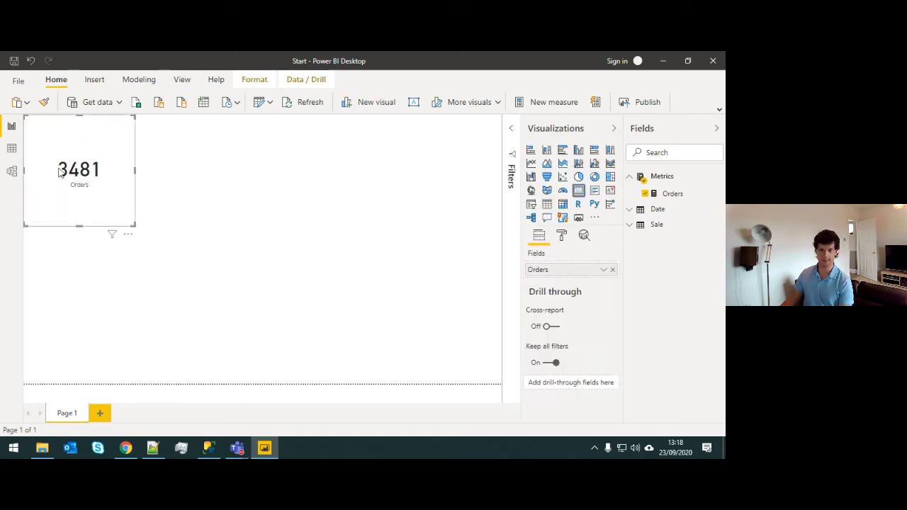
- Check the DAX formula behind the Orders measure
{"action": "left_click", "coordinate": [671, 196]}
{"action": "left_click_drag", "start_coordinate": [111, 127], "coordinate": [251, 127]}
{"action": "left_click", "coordinate": [251, 127]}
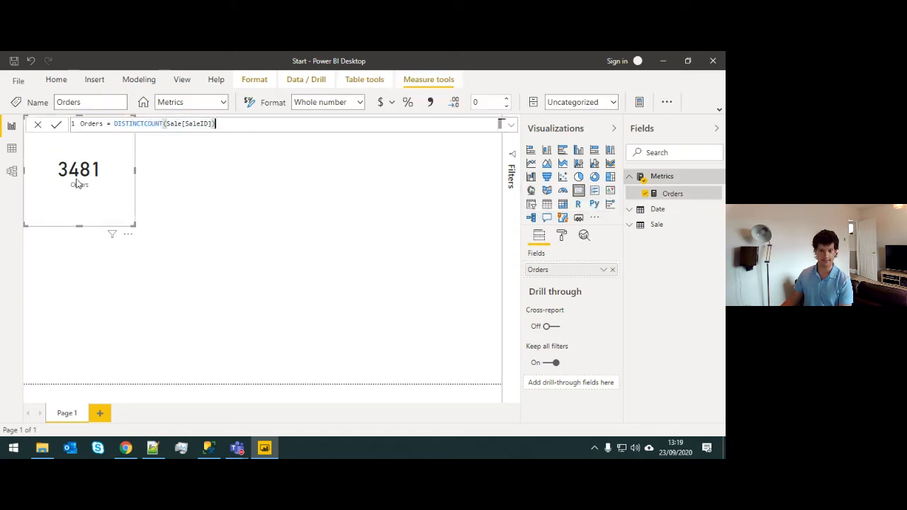
- Reduce the Orders card's height and reposition it slightly lower on the report page
{"action": "left_click_drag", "start_coordinate": [79, 226], "coordinate": [96, 189]}
{"action": "left_click_drag", "start_coordinate": [115, 158], "coordinate": [105, 186]}
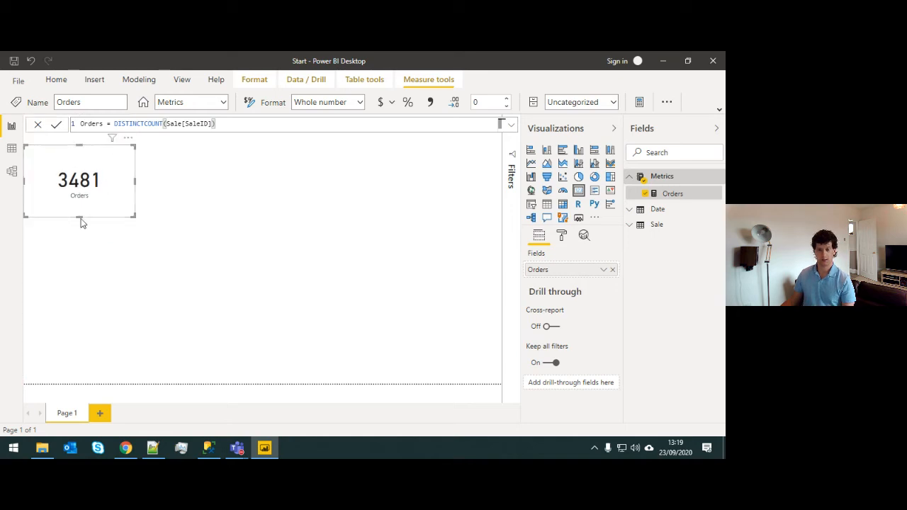
{"action": "left_click_drag", "start_coordinate": [80, 216], "coordinate": [83, 192]}
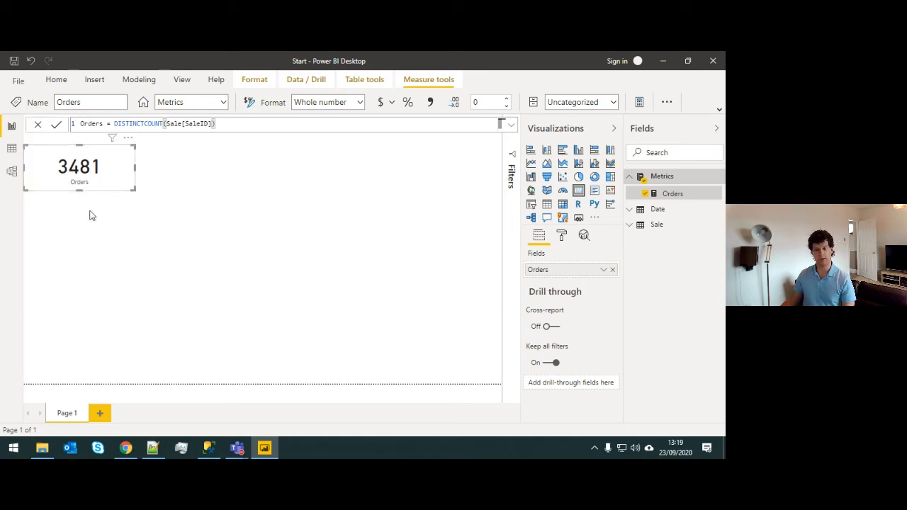
{"action": "left_click", "coordinate": [139, 238]}
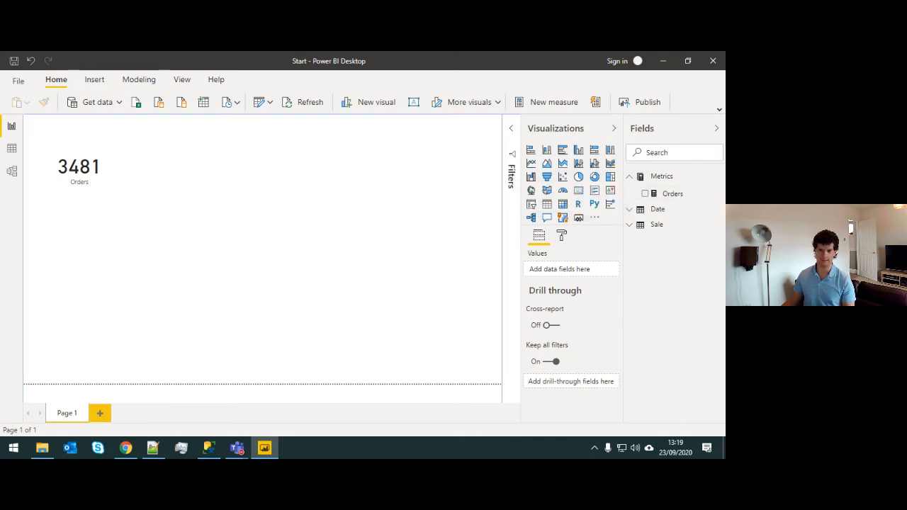
{"action": "left_click", "coordinate": [77, 174]}
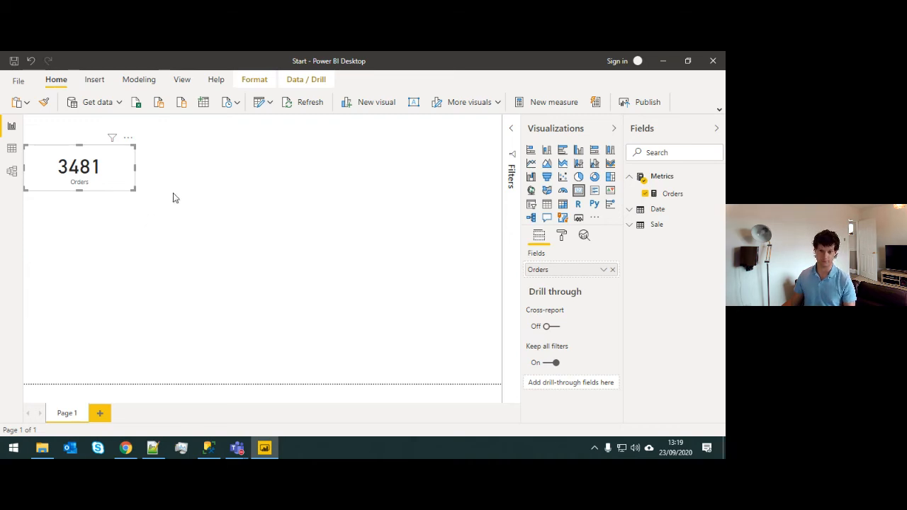
- Create a new measure in the Metrics table and name it Orders Shipped Now in its formula
{"action": "right_click", "coordinate": [667, 177]}
{"action": "left_click", "coordinate": [679, 193]}
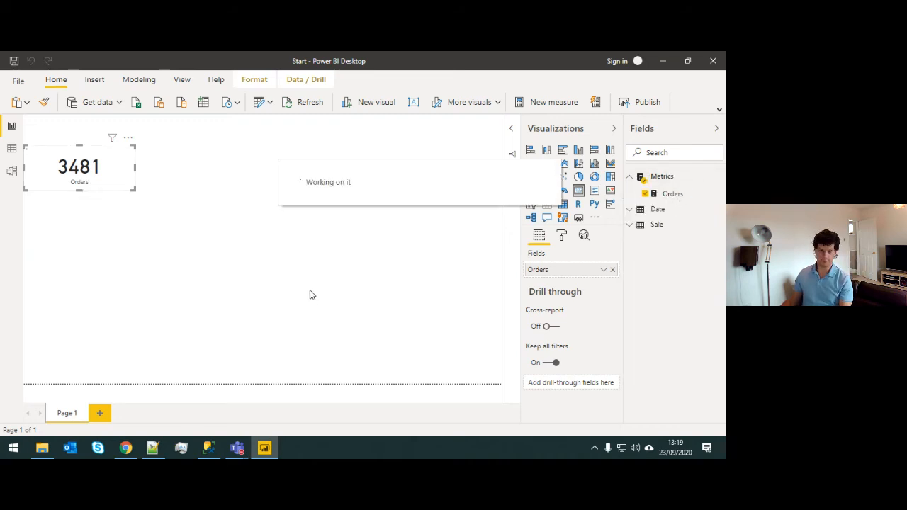
{"action": "type", "text": "OPrder"}
{"action": "key", "text": "BackSpace"}
{"action": "key", "text": "BackSpace"}
{"action": "key", "text": "BackSpace"}
{"action": "key", "text": "BackSpace"}
{"action": "type", "text": "de"}
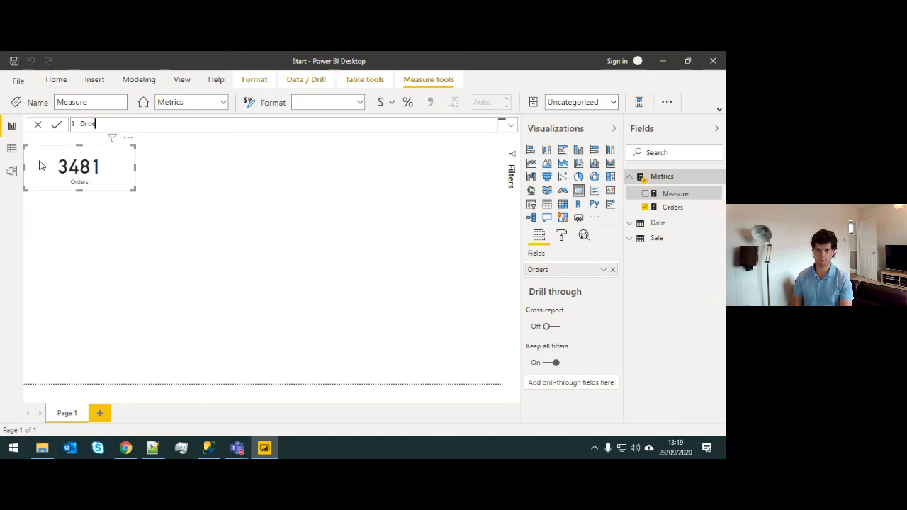
{"action": "type", "text": "rs Shipped Now ="}
- Begin the measure's expression on a new indented line with CALCULATE([Orders], and continue onto a third line
{"action": "key", "text": "shift+Return"}
{"action": "key", "text": "Tab"}
{"action": "type", "text": "CAL"}
{"action": "key", "text": "Tab"}
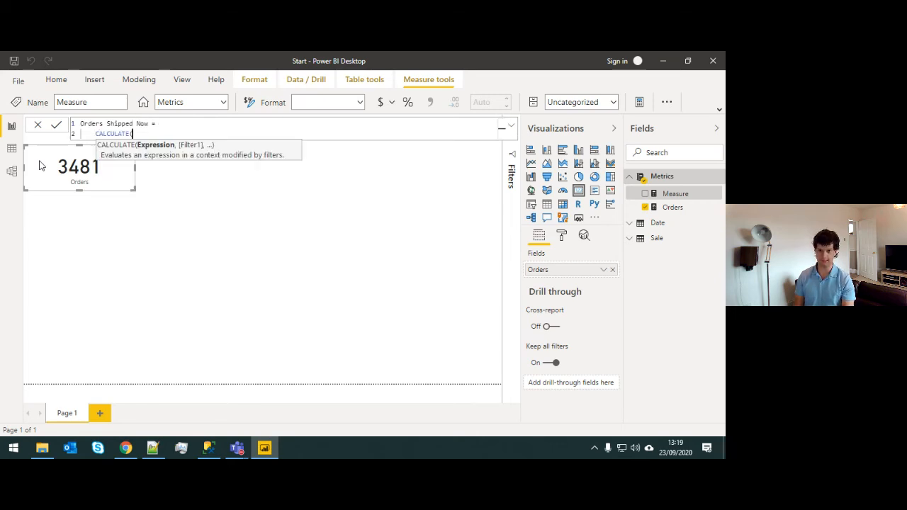
{"action": "type", "text": "[order"}
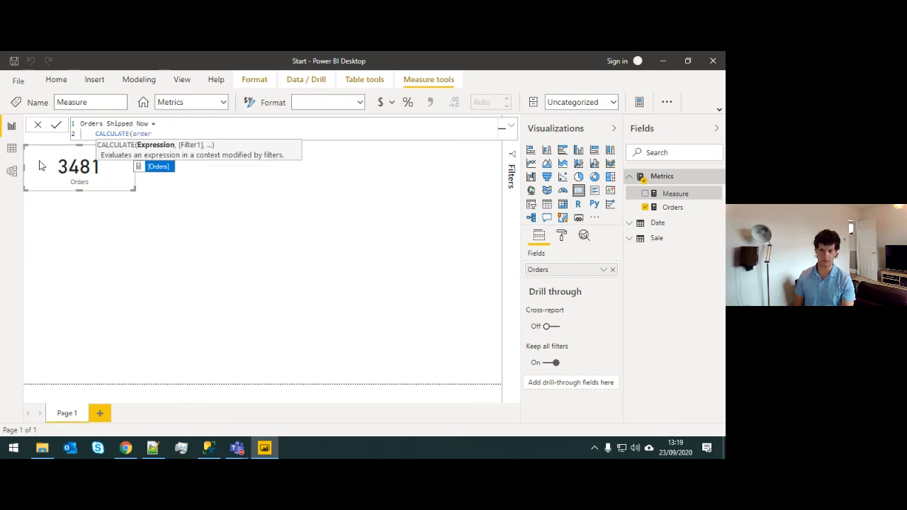
{"action": "key", "text": "Tab"}
{"action": "type", "text": ","}
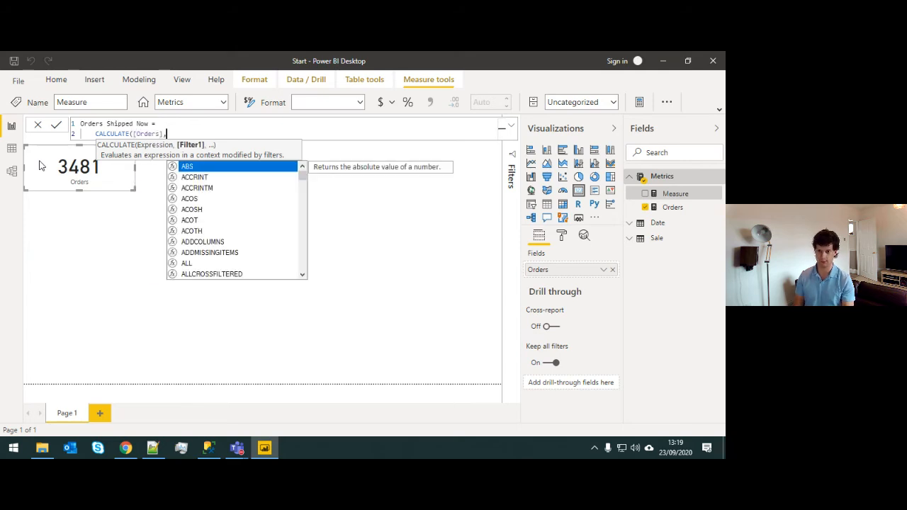
{"action": "key", "text": "shift+Return"}
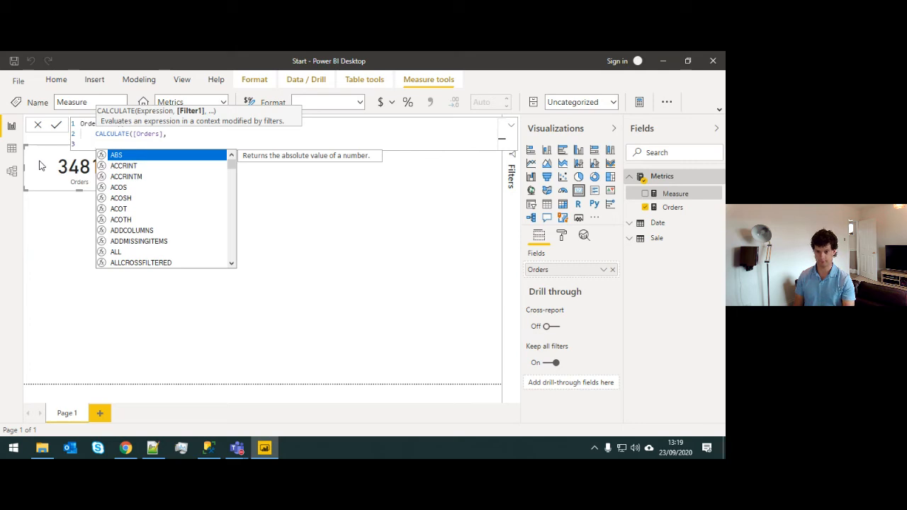
- Add a FILTER over the Sale table with the condition Sale[DateValidFrom]<=TODAY() as the CALCULATE filter argument
{"action": "type", "text": "FILTER("}
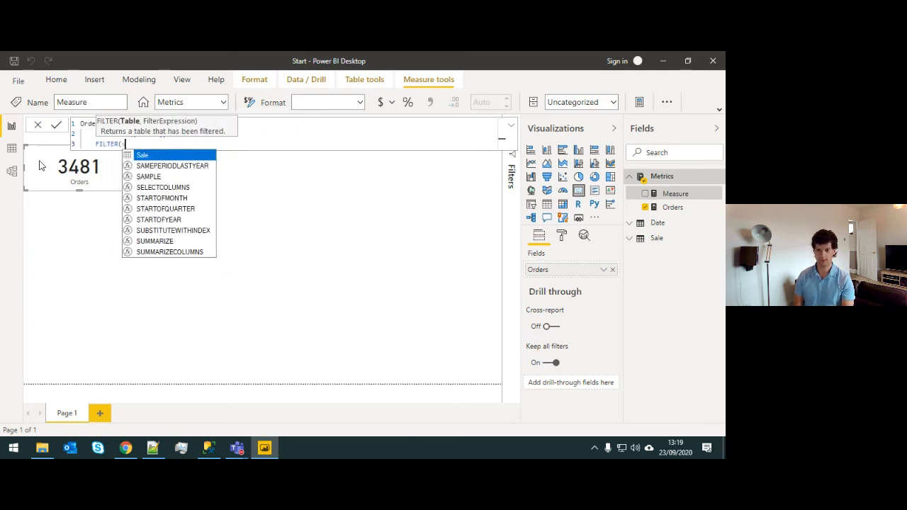
{"action": "type", "text": "s"}
{"action": "key", "text": "Tab"}
{"action": "type", "text": ","}
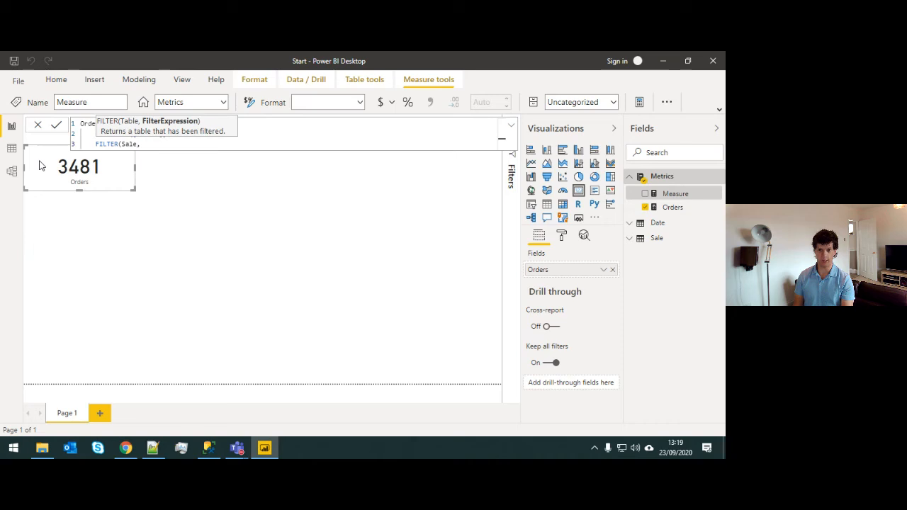
{"action": "type", "text": "va"}
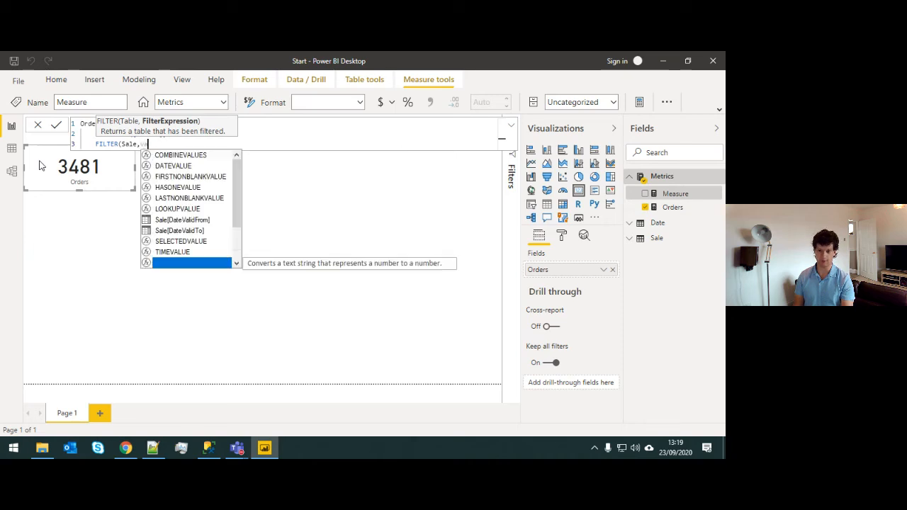
{"action": "key", "text": "Up"}
{"action": "key", "text": "Up"}
{"action": "key", "text": "Up"}
{"action": "key", "text": "Up"}
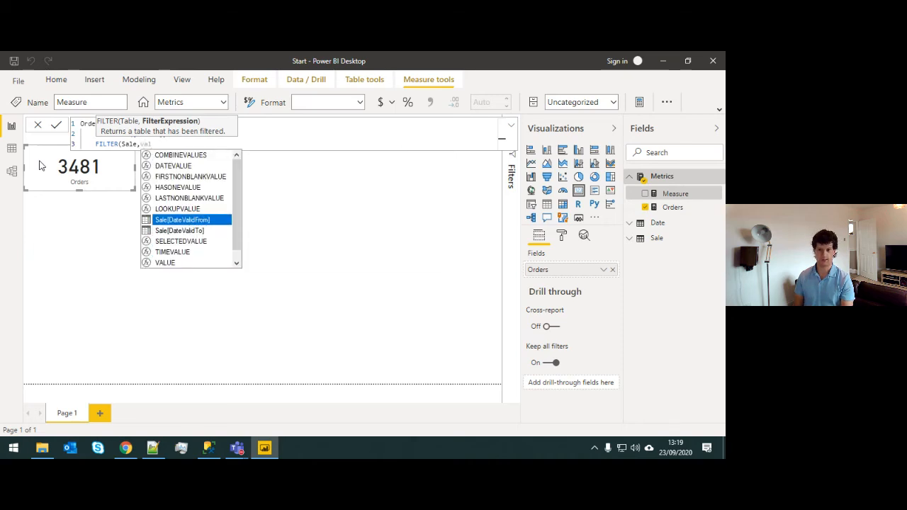
{"action": "key", "text": "Tab"}
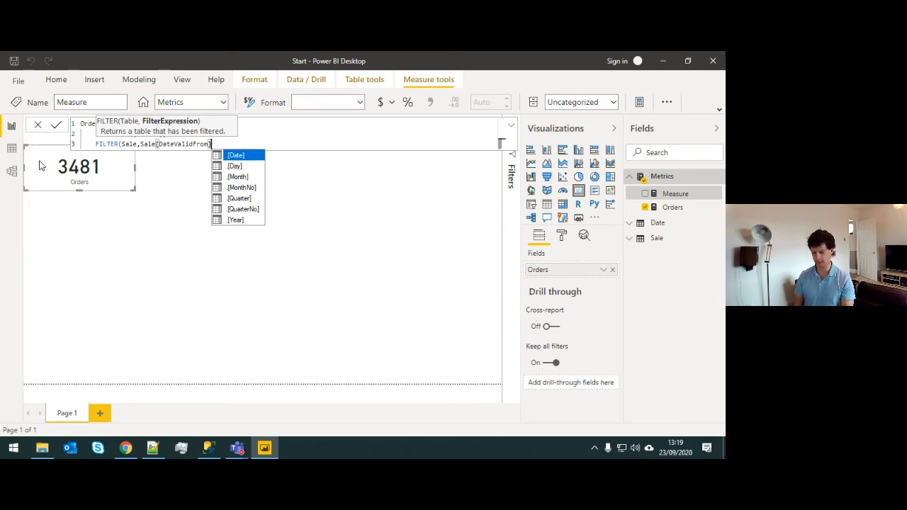
{"action": "type", "text": "<"}
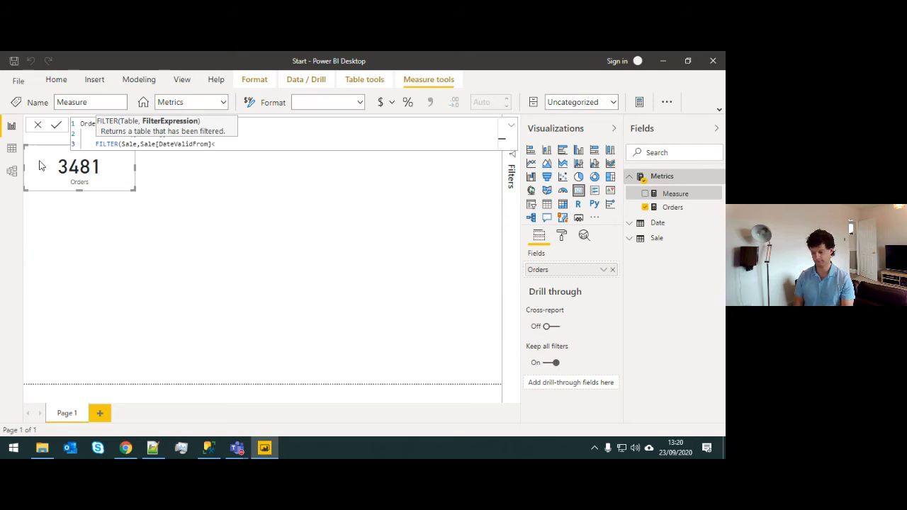
{"action": "type", "text": "=TODAY()"}
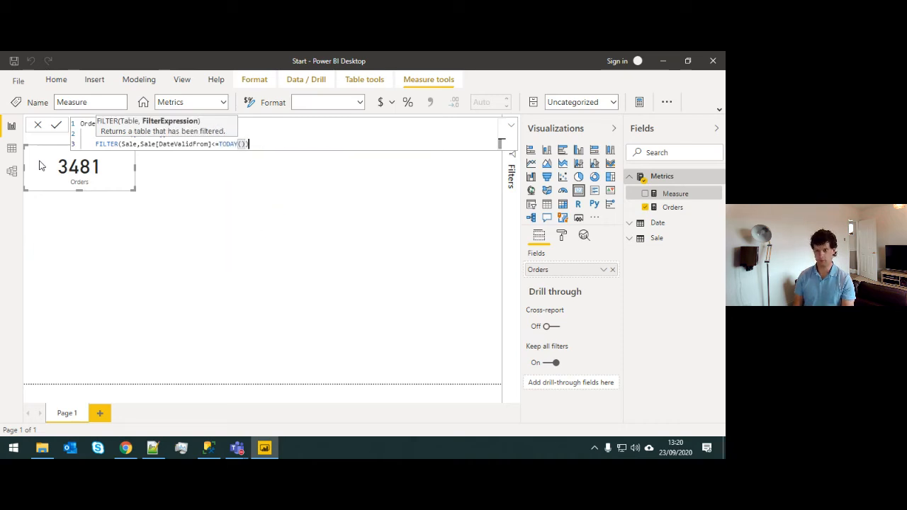
{"action": "type", "text": ")"}
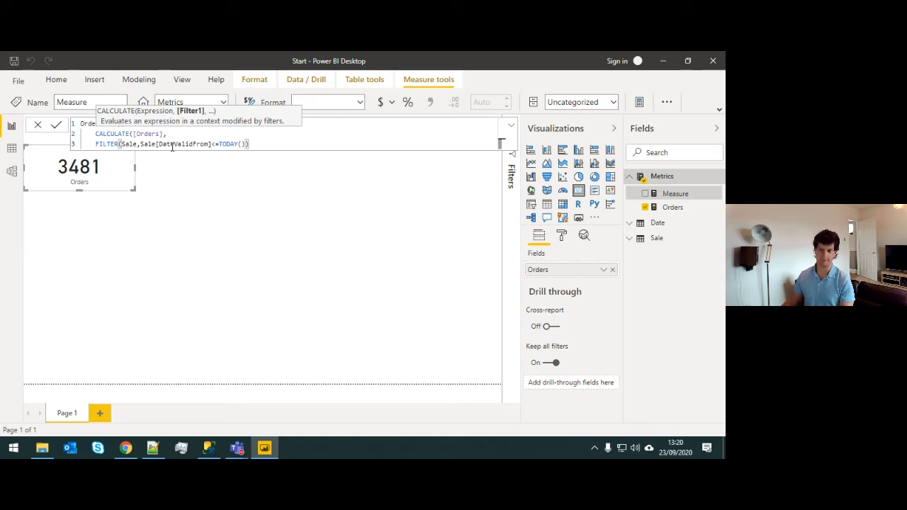
- Insert AND( before the DateValidFrom condition and put the AND and the condition on separate indented lines
{"action": "left_click", "coordinate": [119, 144]}
{"action": "left_click", "coordinate": [140, 144]}
{"action": "type", "text": "AND("}
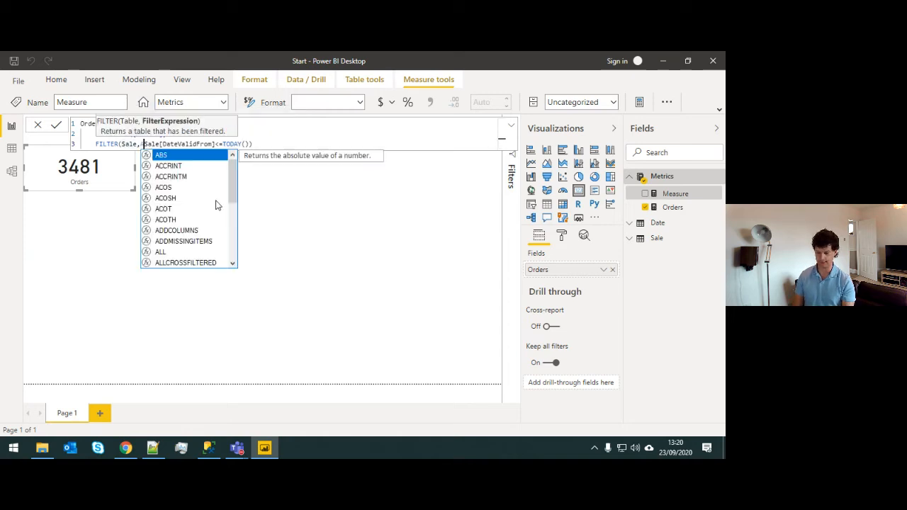
{"action": "key", "text": "Left"}
{"action": "key", "text": "Left"}
{"action": "key", "text": "Left"}
{"action": "key", "text": "Left"}
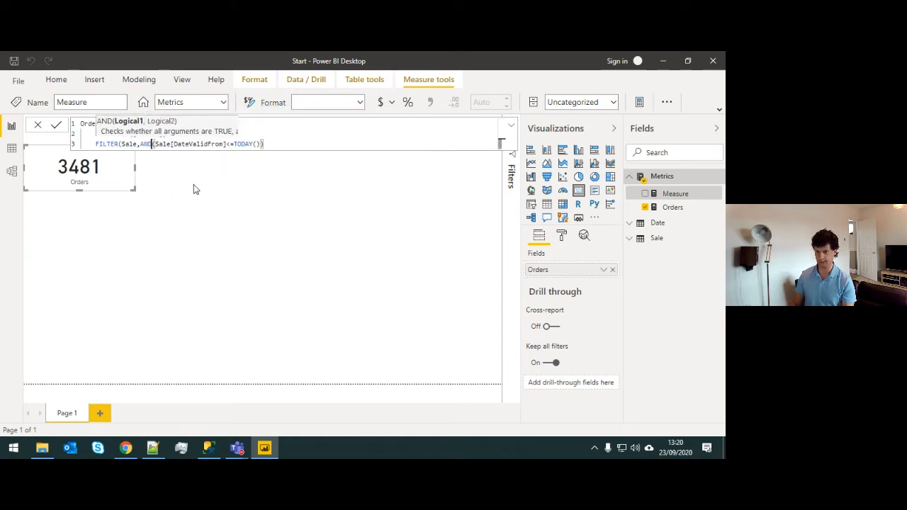
{"action": "key", "text": "shift+Return"}
{"action": "key", "text": "Tab"}
{"action": "key", "text": "Right"}
{"action": "key", "text": "Right"}
{"action": "key", "text": "Right"}
{"action": "key", "text": "Right"}
{"action": "key", "text": "shift+Return"}
{"action": "key", "text": "Tab"}
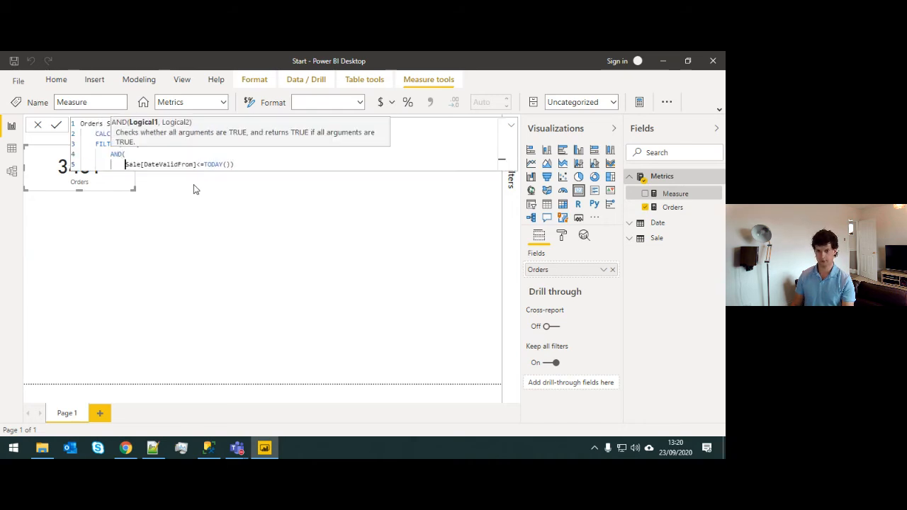
- Replace the closing bracket after the DateValidFrom condition with a comma and add Sale[DateValidTo]>TODAY() as the second AND condition on a new line
{"action": "left_click", "coordinate": [258, 165]}
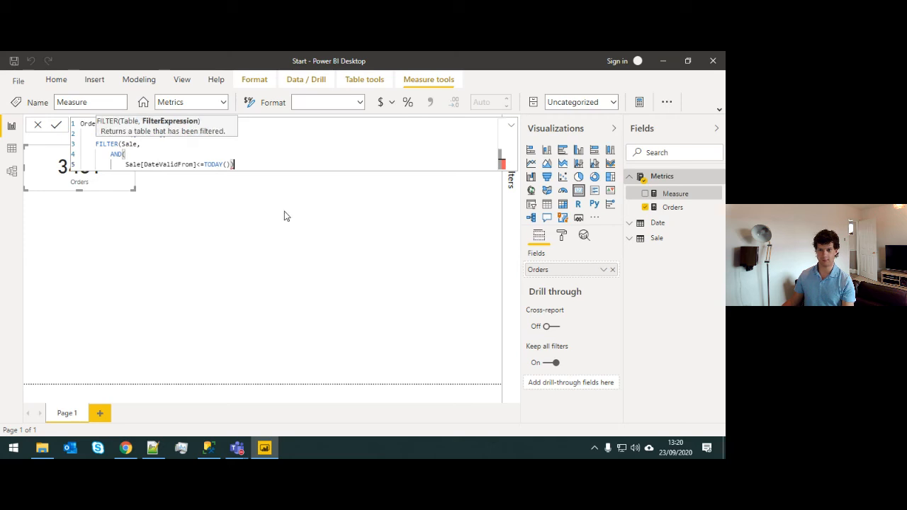
{"action": "key", "text": "BackSpace"}
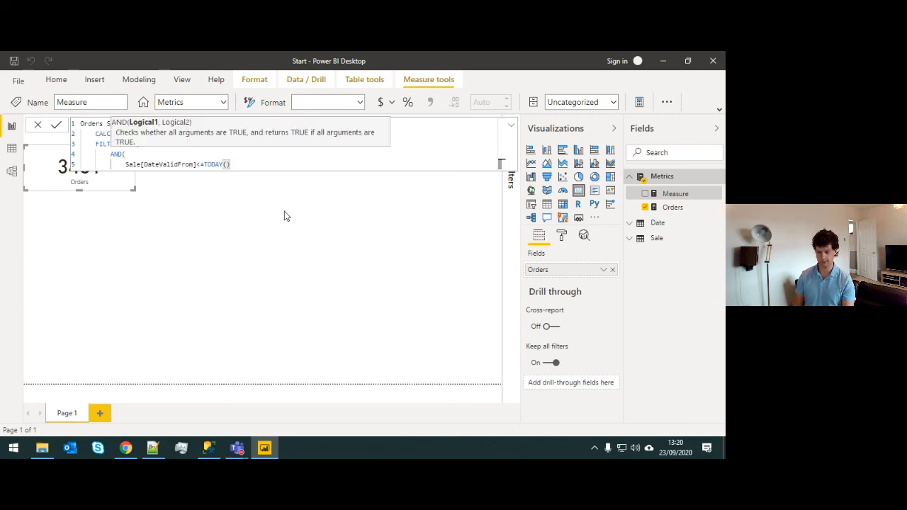
{"action": "type", "text": ","}
{"action": "key", "text": "shift+Return"}
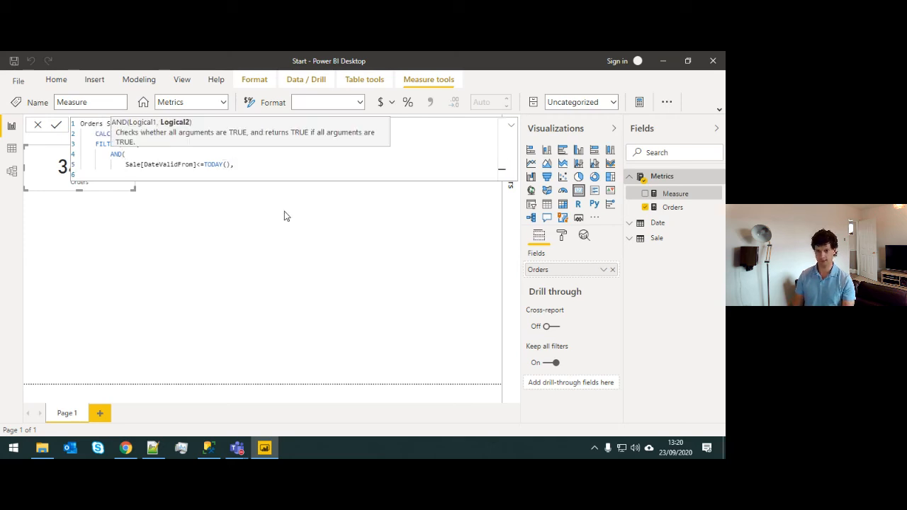
{"action": "type", "text": "valid"}
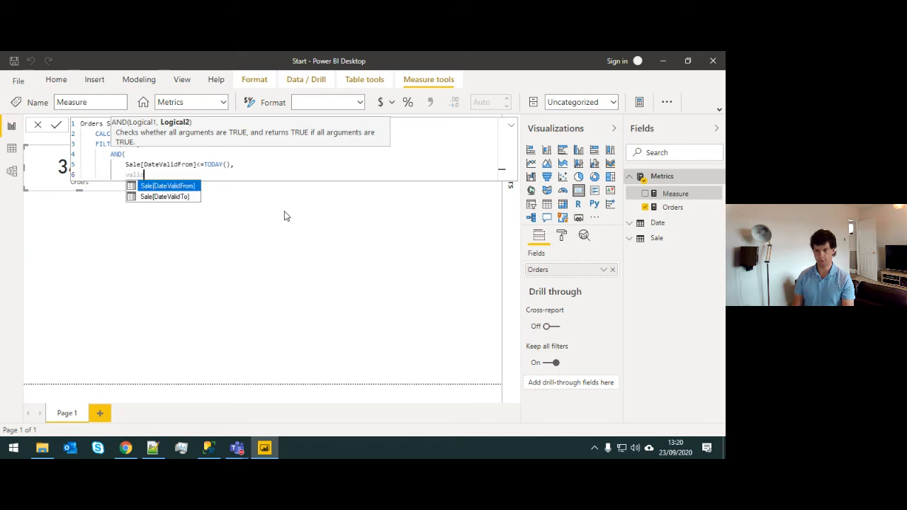
{"action": "key", "text": "Down"}
{"action": "key", "text": "Tab"}
{"action": "type", "text": ">tod"}
{"action": "key", "text": "Tab"}
{"action": "type", "text": ")"}
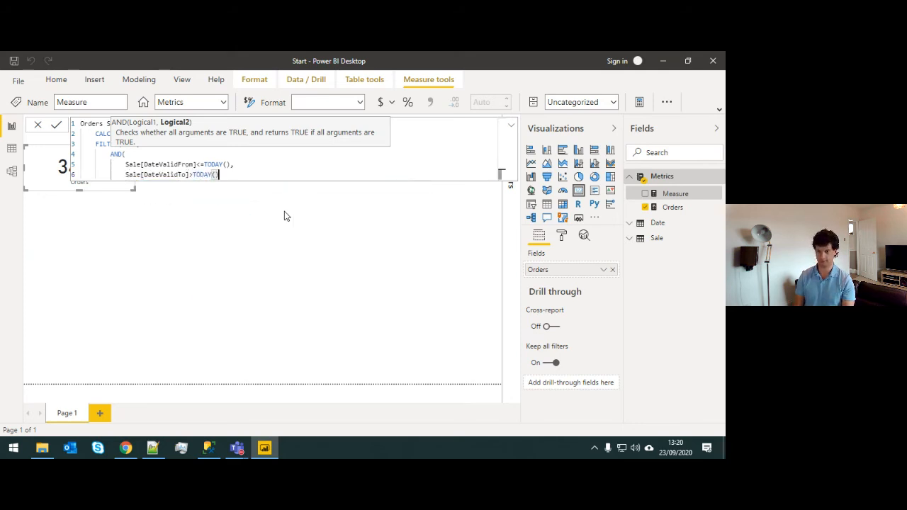
- Close the AND, FILTER and CALCULATE brackets on separate lines and commit the Orders Shipped Now measure
{"action": "key", "text": "shift+Return"}
{"action": "type", "text": ")"}
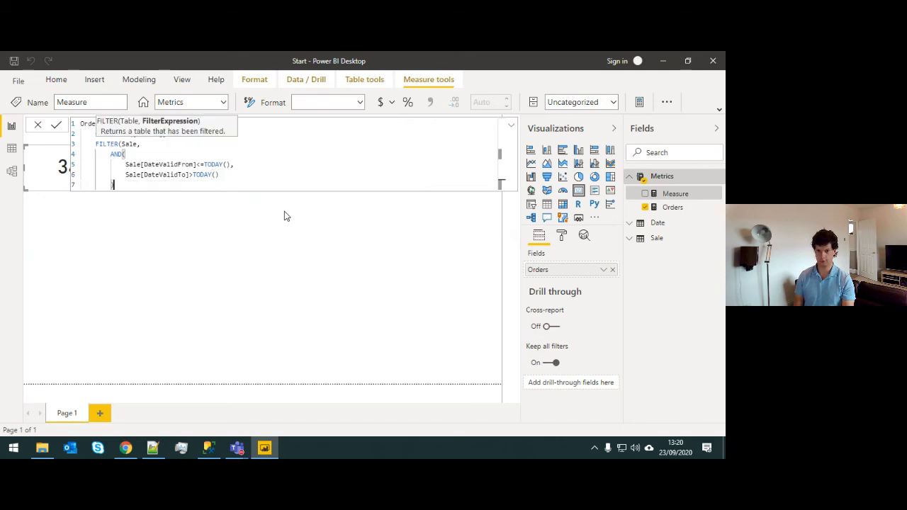
{"action": "key", "text": "shift+Return"}
{"action": "key", "text": "BackSpace"}
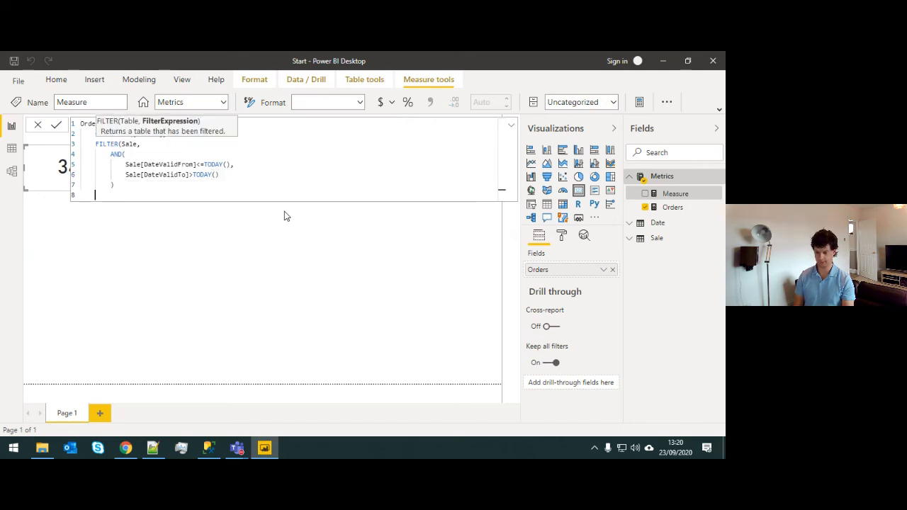
{"action": "type", "text": ")"}
{"action": "key", "text": "shift+Return"}
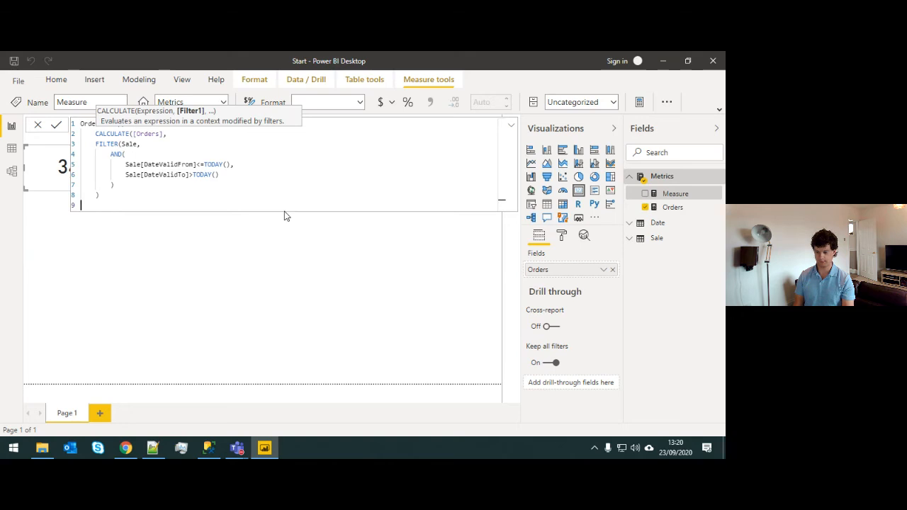
{"action": "type", "text": ")"}
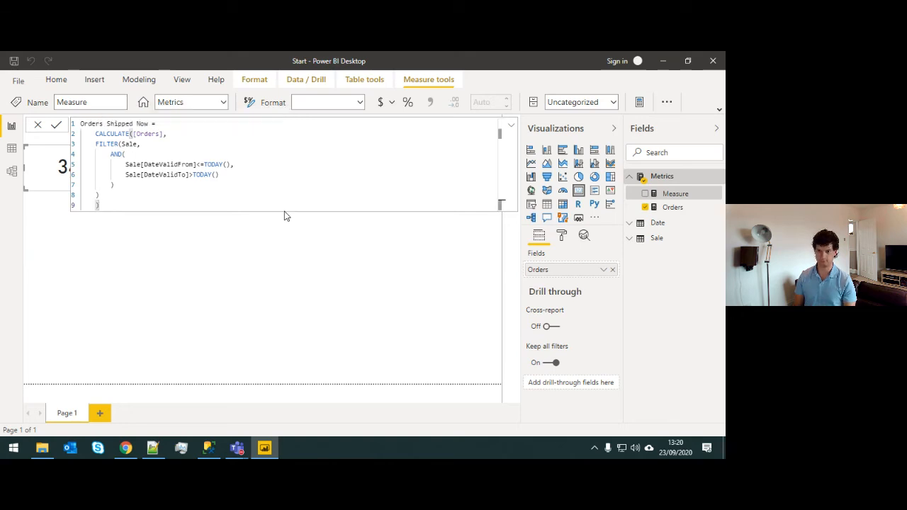
{"action": "key", "text": "Return"}
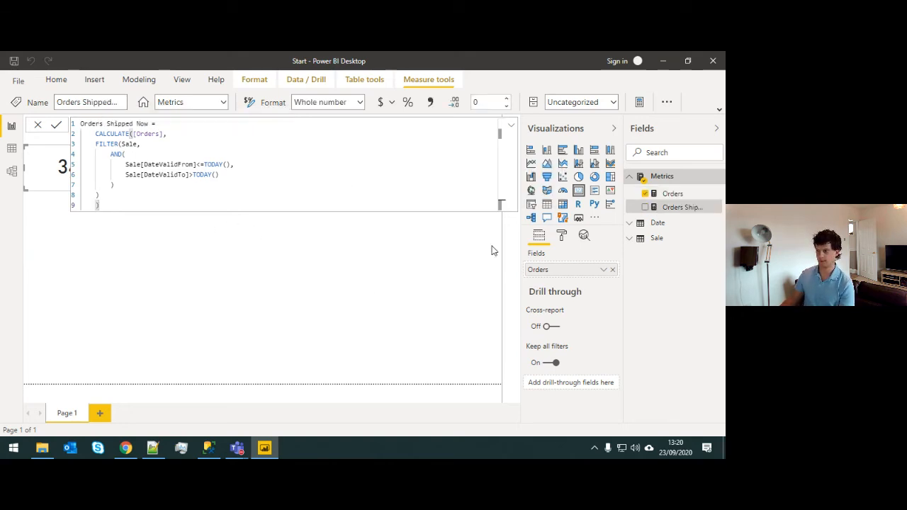
- Widen the fields list to fit the full measure names and collapse the formula editor to a single line
{"action": "left_click", "coordinate": [435, 253]}
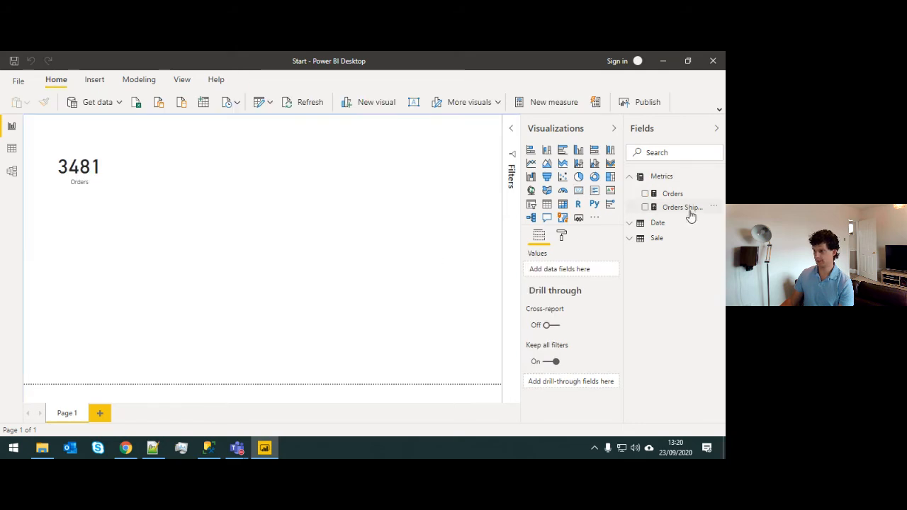
{"action": "left_click", "coordinate": [625, 209]}
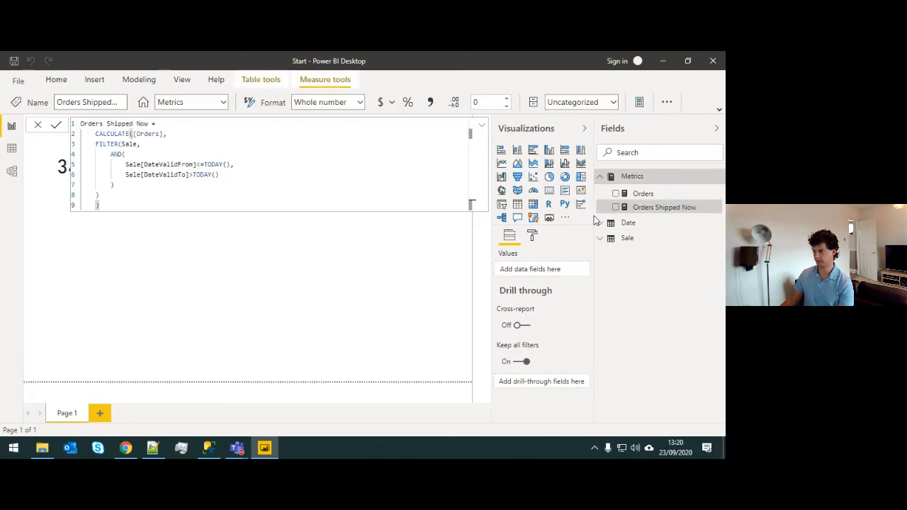
{"action": "left_click", "coordinate": [482, 125]}
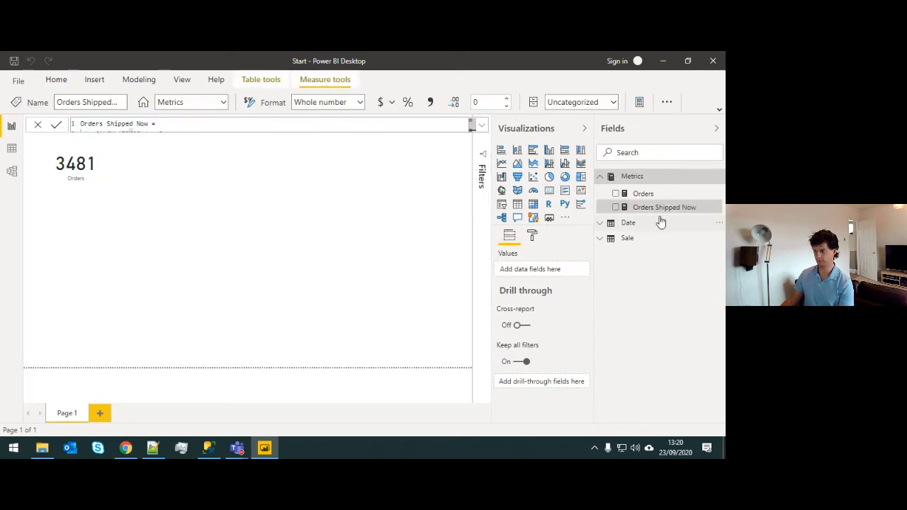
- Add Orders Shipped Now to the report page as a card and place it directly below the Orders card
{"action": "left_click_drag", "start_coordinate": [682, 207], "coordinate": [150, 252]}
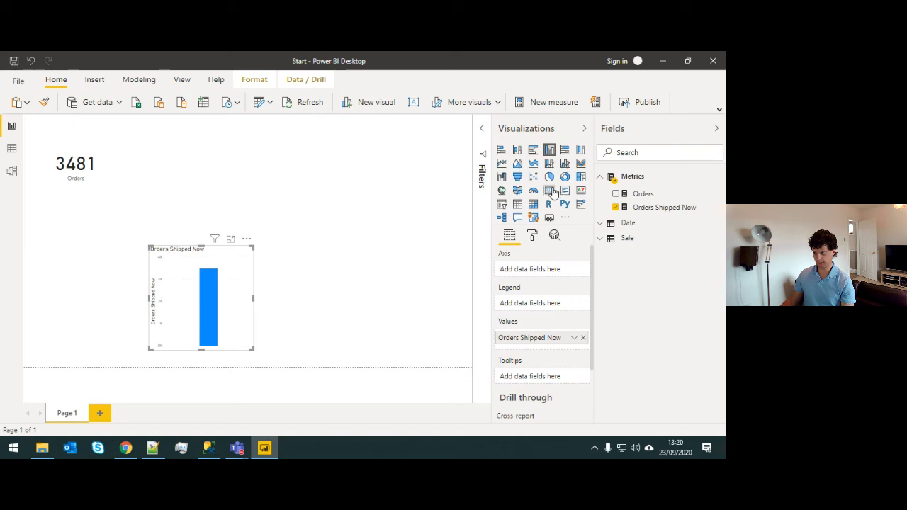
{"action": "left_click", "coordinate": [551, 191]}
{"action": "left_click_drag", "start_coordinate": [217, 263], "coordinate": [71, 229]}
- Add FILTER(Sale,Sale[OrderStatus]="Shipped") as a second filter argument in the Orders Shipped Now measure and commit the formula
{"action": "left_click", "coordinate": [649, 207]}
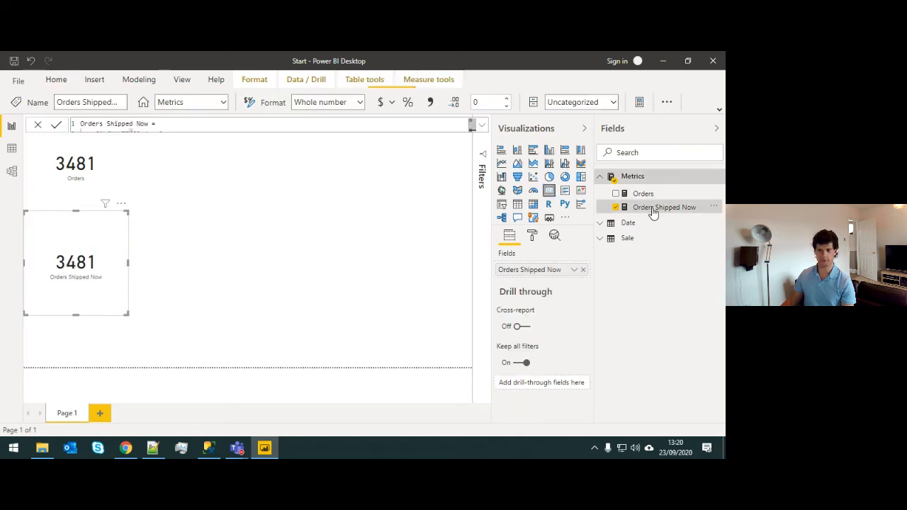
{"action": "left_click", "coordinate": [480, 131]}
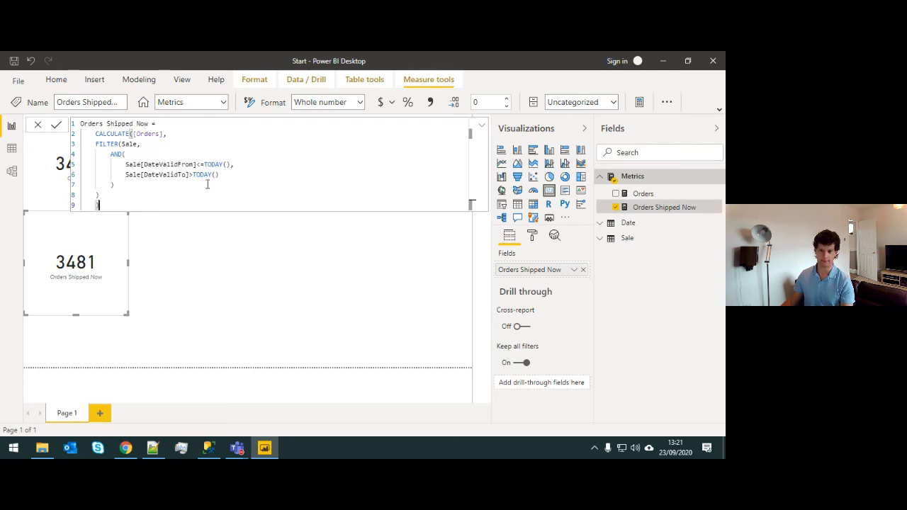
{"action": "left_click", "coordinate": [131, 197]}
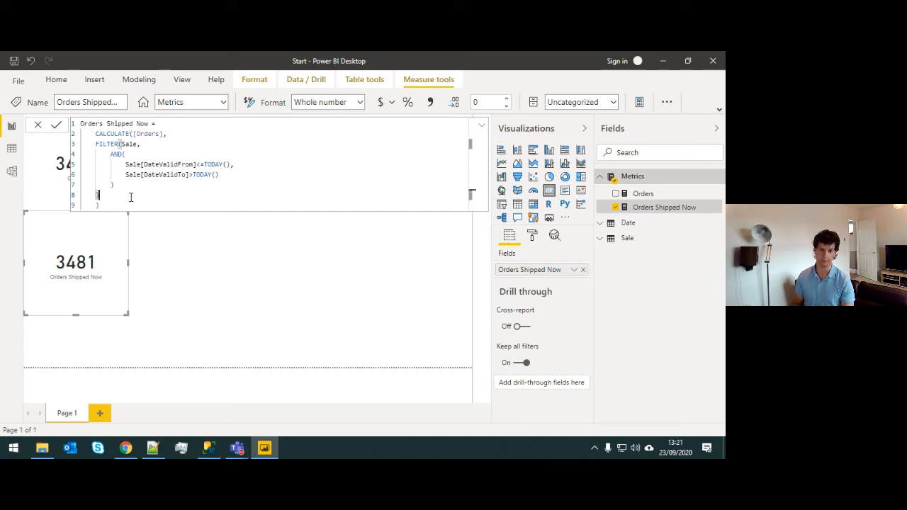
{"action": "type", "text": ","}
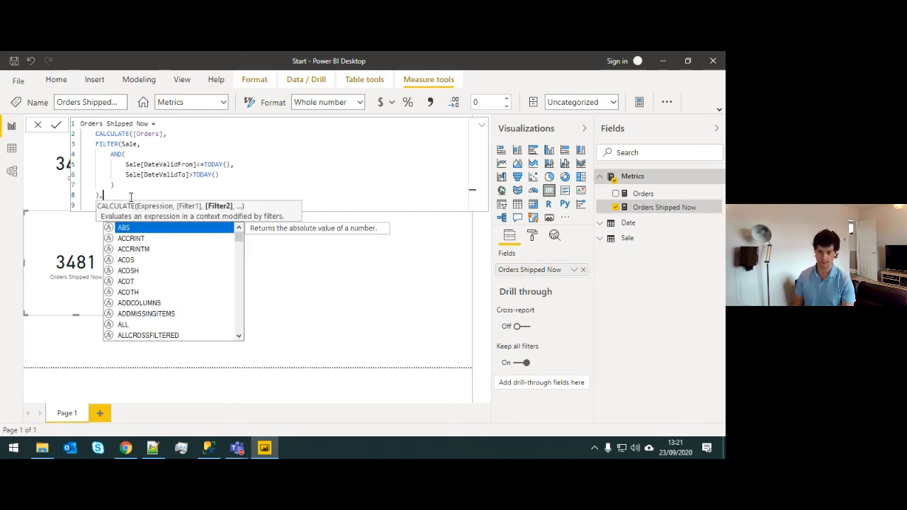
{"action": "key", "text": "Return"}
{"action": "type", "text": "FILTER("}
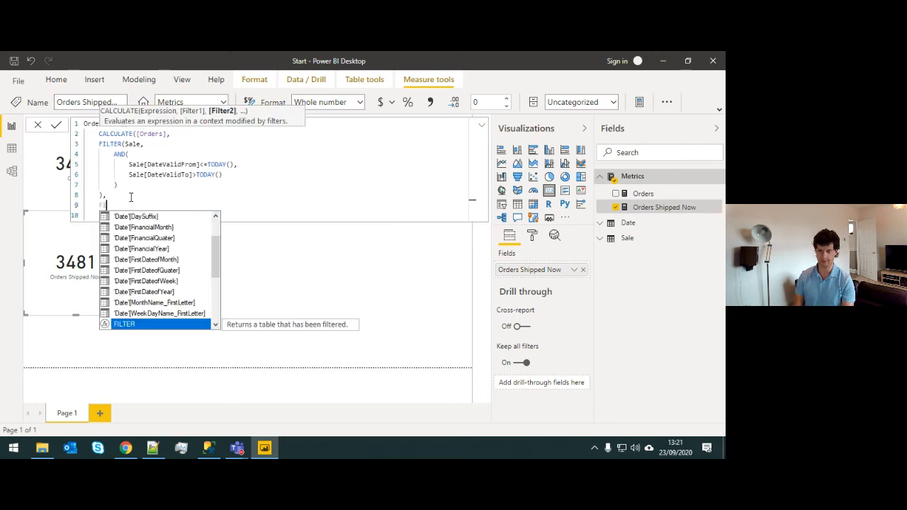
{"action": "type", "text": "Sale,"}
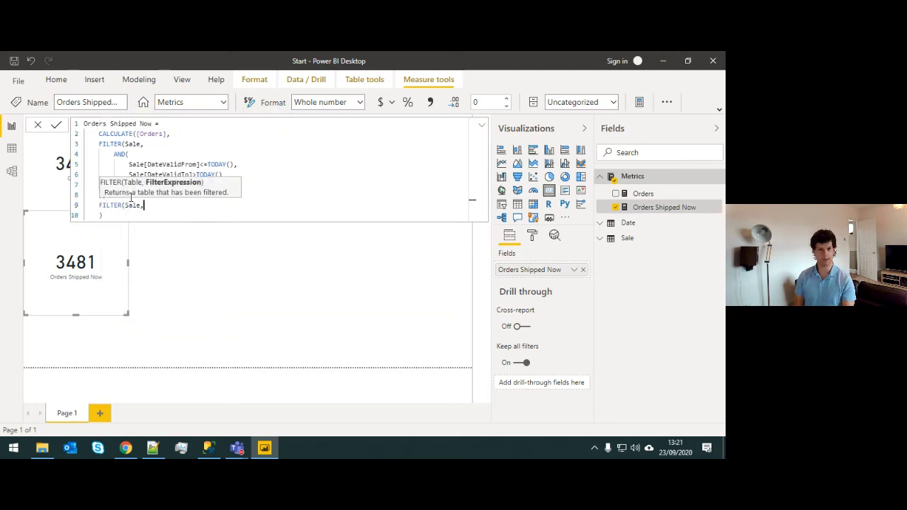
{"action": "type", "text": "Sale[OrderStatus]="}
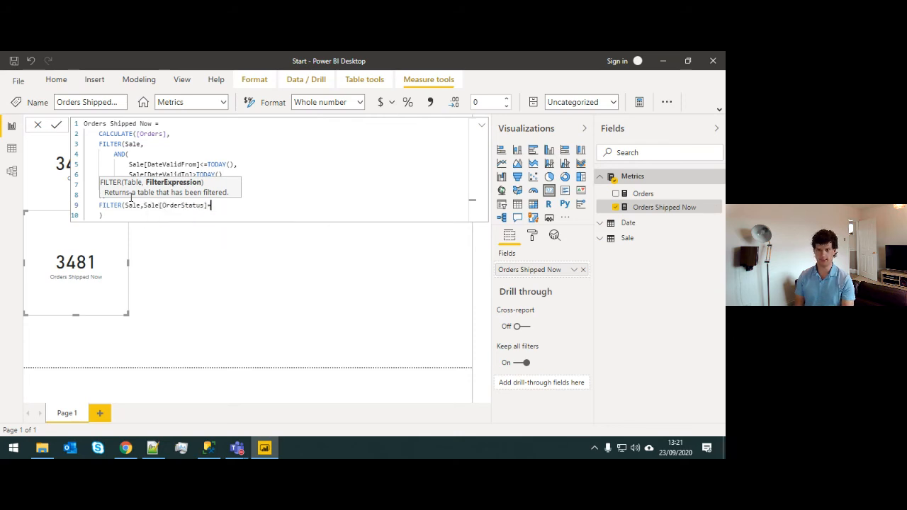
{"action": "type", "text": "\"Shipped\")"}
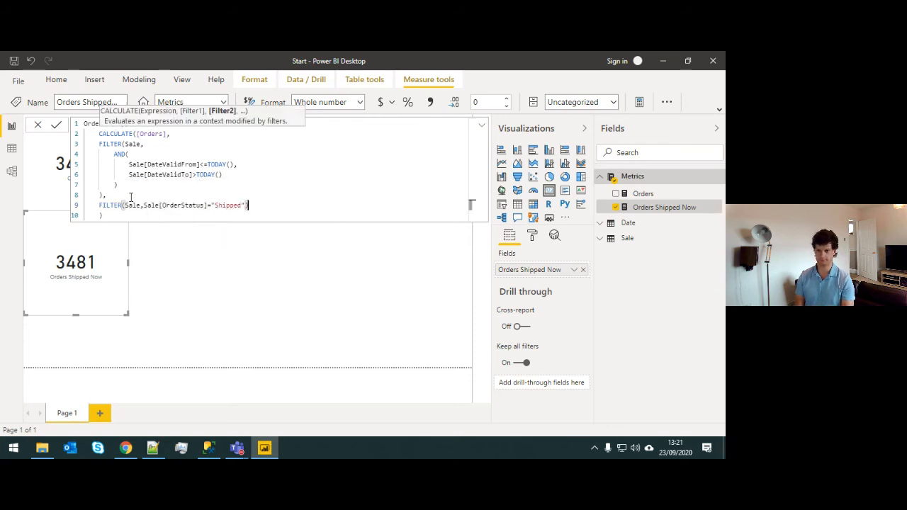
{"action": "key", "text": "Return"}
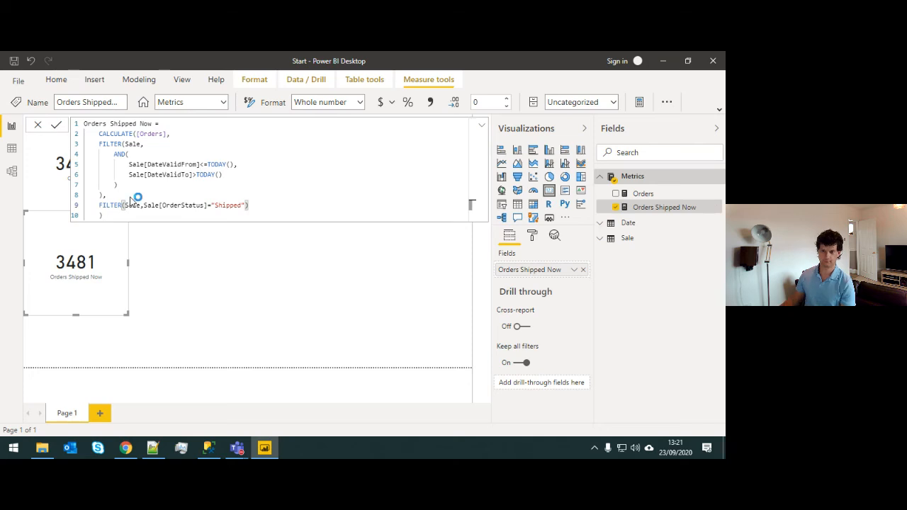
- Reduce the height of the Orders Shipped Now card so that it fits closely around its value and label
{"action": "left_click", "coordinate": [103, 259]}
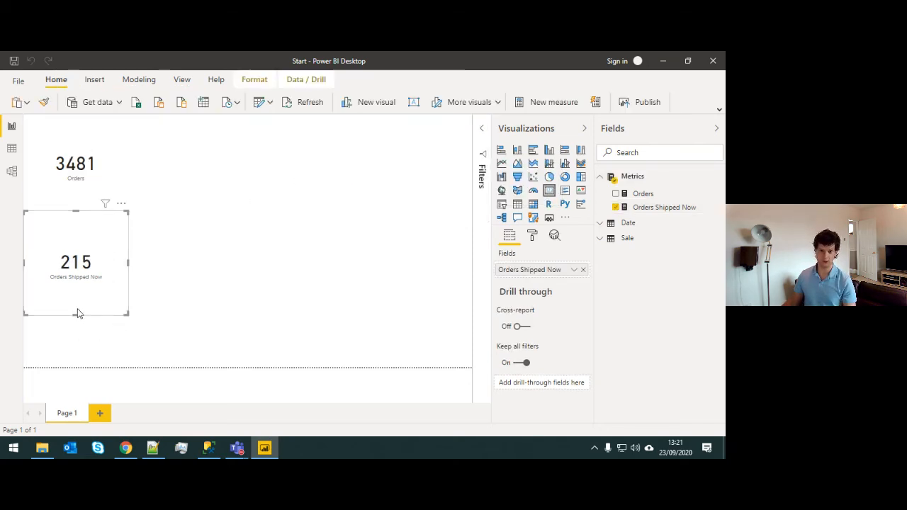
{"action": "left_click_drag", "start_coordinate": [77, 313], "coordinate": [76, 279]}
{"action": "left_click", "coordinate": [77, 280]}
{"action": "left_click", "coordinate": [76, 245]}
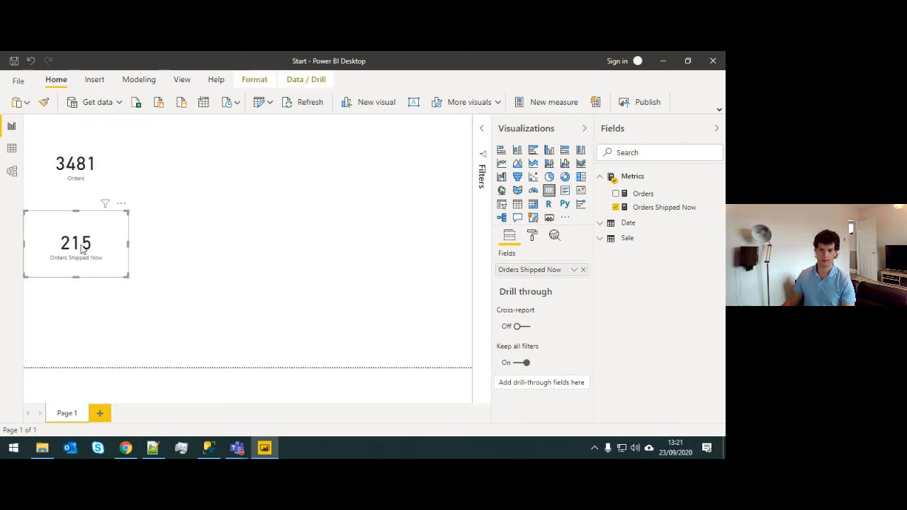
{"action": "left_click_drag", "start_coordinate": [74, 276], "coordinate": [75, 274]}
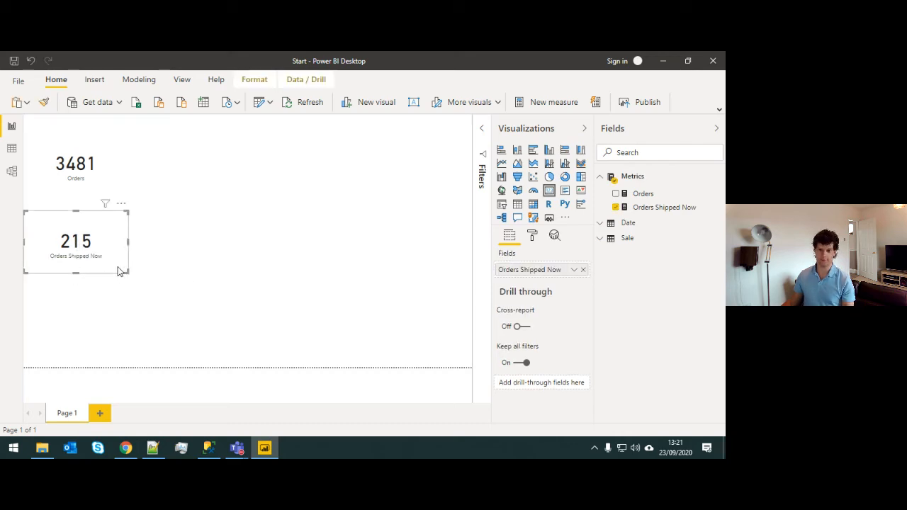
- Copy the full Orders Shipped Now formula into a new measure in the Metrics table
{"action": "left_click", "coordinate": [664, 207]}
{"action": "left_click", "coordinate": [149, 214]}
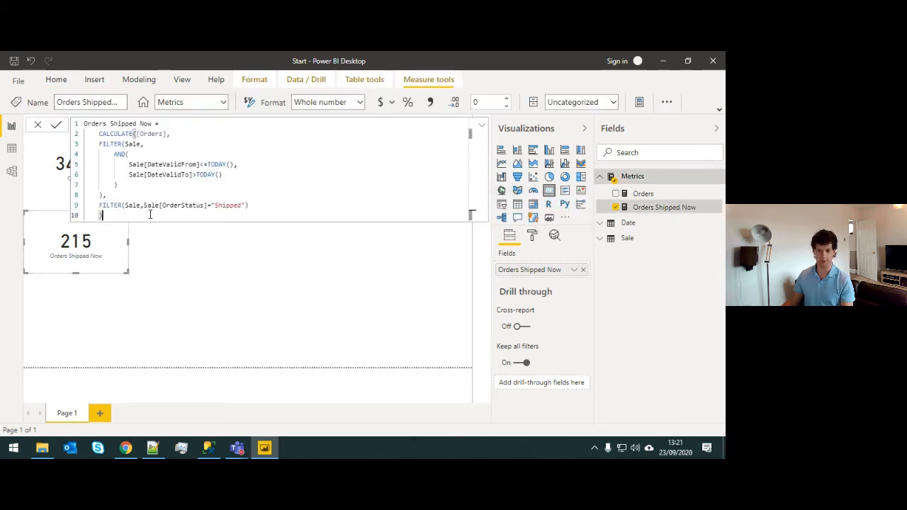
{"action": "key", "text": "ctrl+a"}
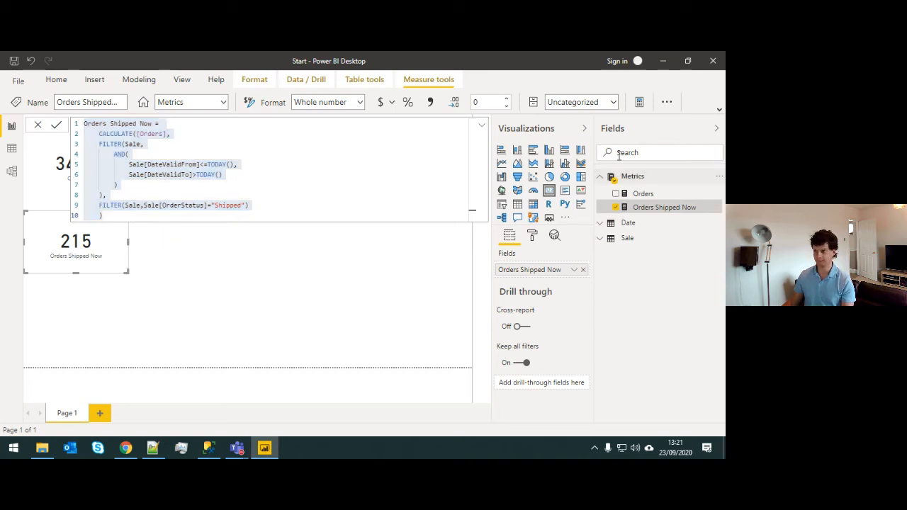
{"action": "right_click", "coordinate": [634, 182]}
{"action": "left_click", "coordinate": [633, 192]}
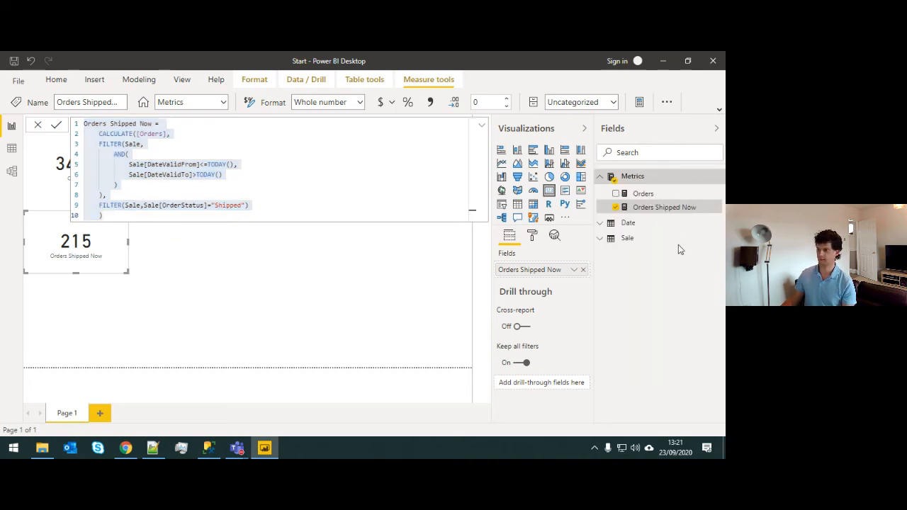
{"action": "key", "text": "ctrl+v"}
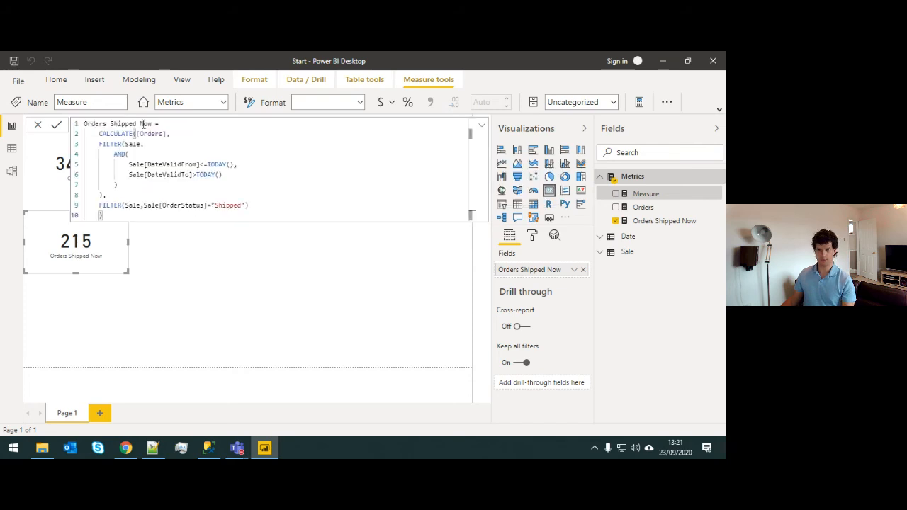
- Name the copied measure Orders Shipped Last Month in its formula and remove the indent before CALCULATE
{"action": "double_click", "coordinate": [145, 123]}
{"action": "type", "text": "last"}
{"action": "key", "text": "BackSpace"}
{"action": "key", "text": "BackSpace"}
{"action": "key", "text": "BackSpace"}
{"action": "key", "text": "BackSpace"}
{"action": "type", "text": "Last Month"}
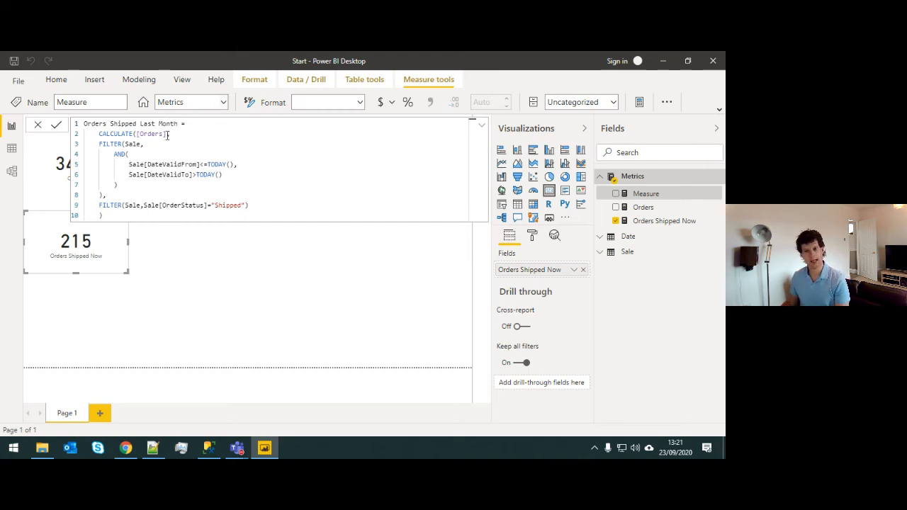
{"action": "left_click", "coordinate": [99, 133]}
{"action": "key", "text": "BackSpace"}
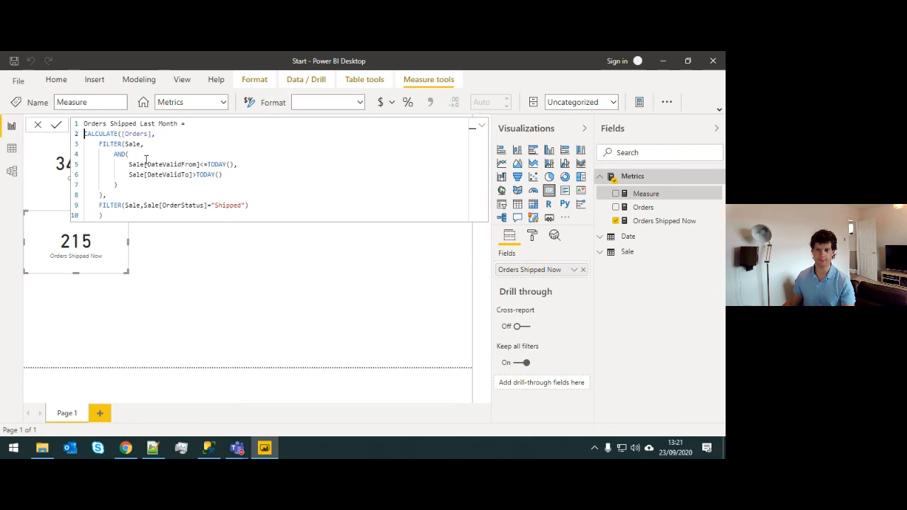
- Paste the prepared variables above CALCULATE: LastMonthTable = DATEADD('Date'[Date],-1,MONTH) and OneMonthAgo = MAXX(LastMonthTable,[Date])
{"action": "left_click_drag", "start_coordinate": [208, 164], "coordinate": [228, 174]}
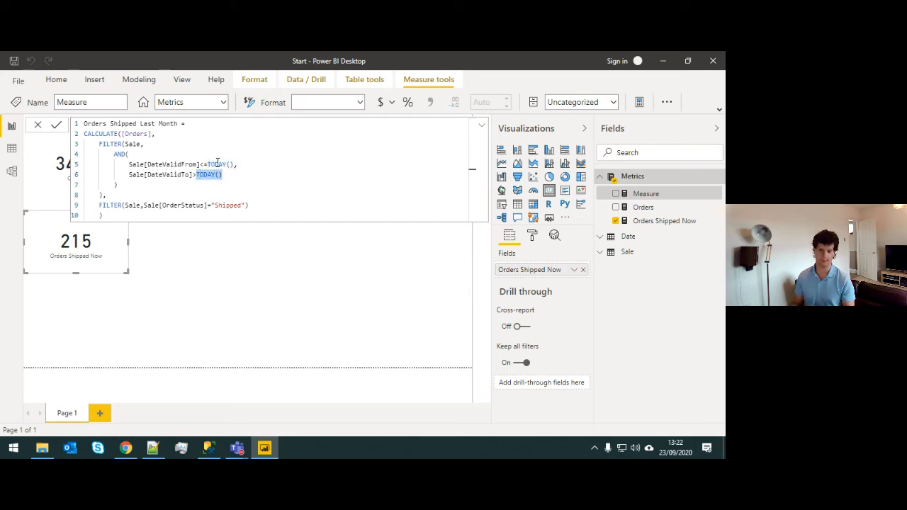
{"action": "left_click", "coordinate": [195, 122]}
{"action": "key", "text": "Return"}
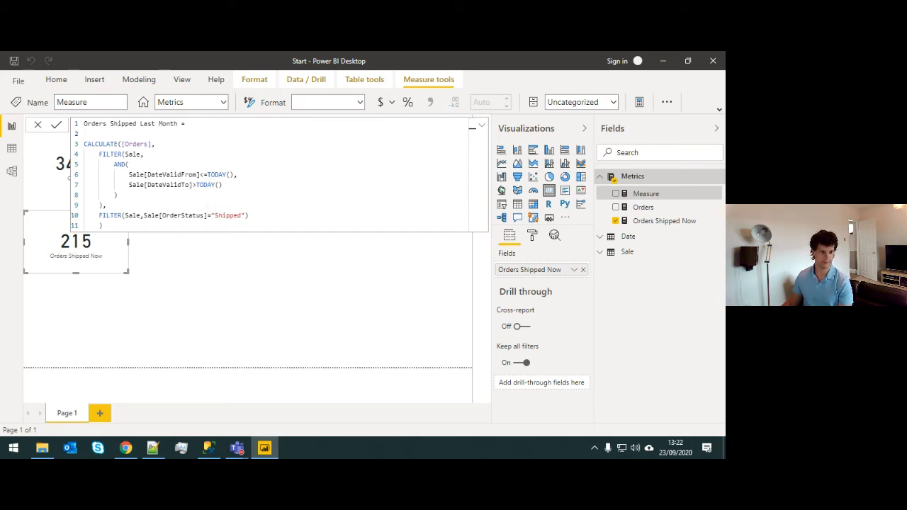
{"action": "key", "text": "alt+Tab"}
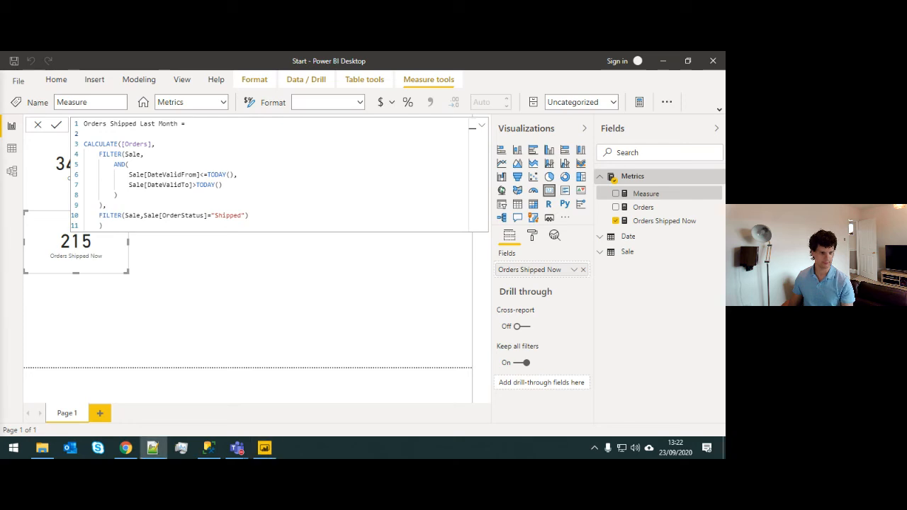
{"action": "left_click", "coordinate": [97, 133]}
{"action": "key", "text": "ctrl+v"}
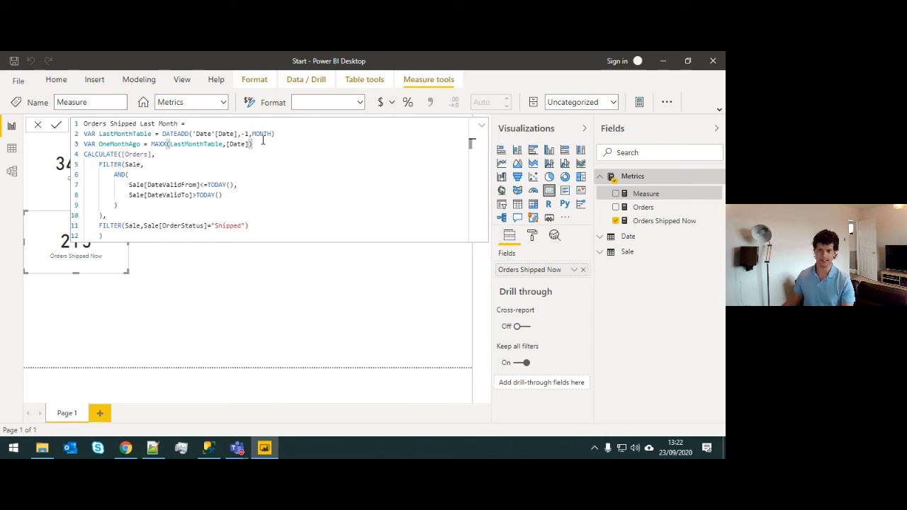
- Copy the OneMonthAgo variable name and insert RETURN on its own line before CALCULATE
{"action": "mouse_move", "coordinate": [273, 134]}
{"action": "left_mouse_down"}
{"action": "mouse_move", "coordinate": [148, 135]}
{"action": "mouse_move", "coordinate": [163, 136]}
{"action": "left_mouse_up"}
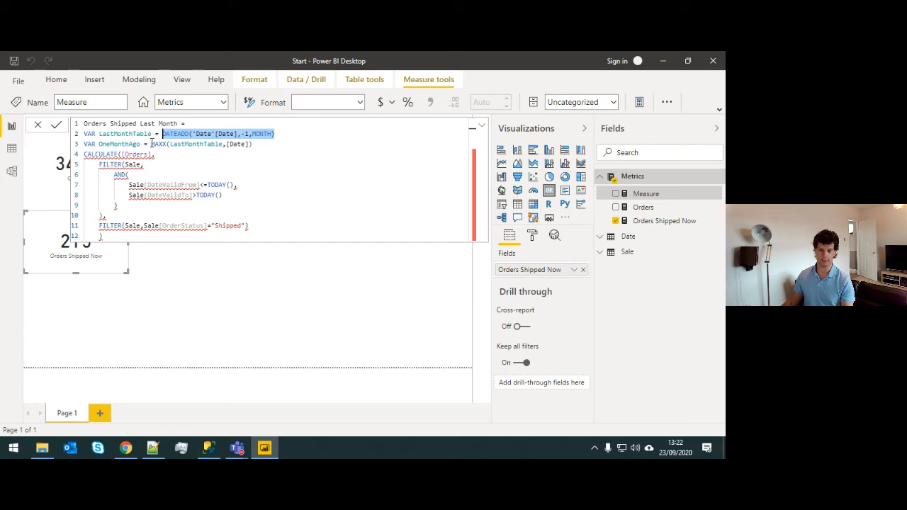
{"action": "left_click", "coordinate": [151, 144]}
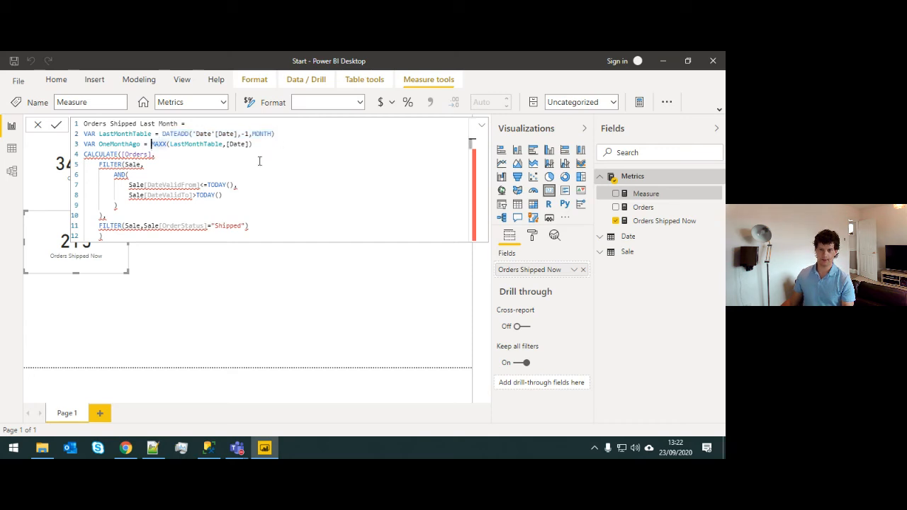
{"action": "double_click", "coordinate": [110, 146]}
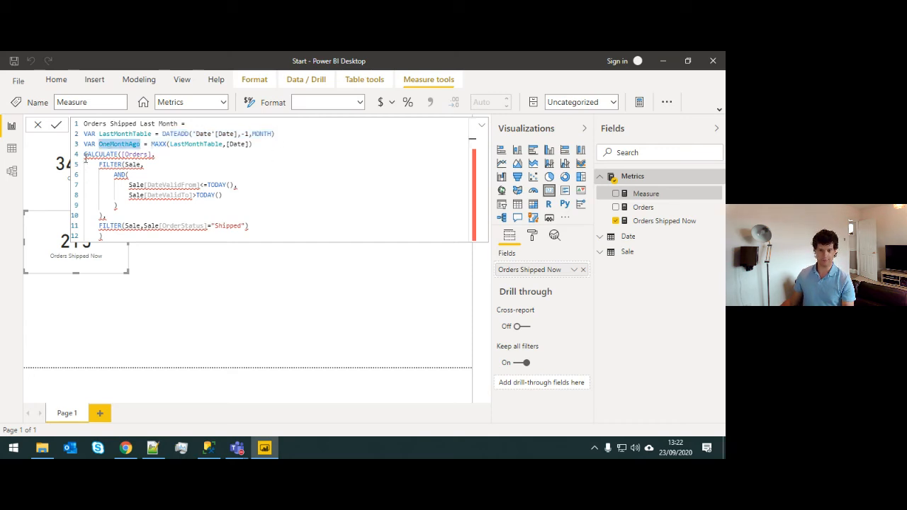
{"action": "left_click", "coordinate": [85, 156]}
{"action": "type", "text": "RETURN"}
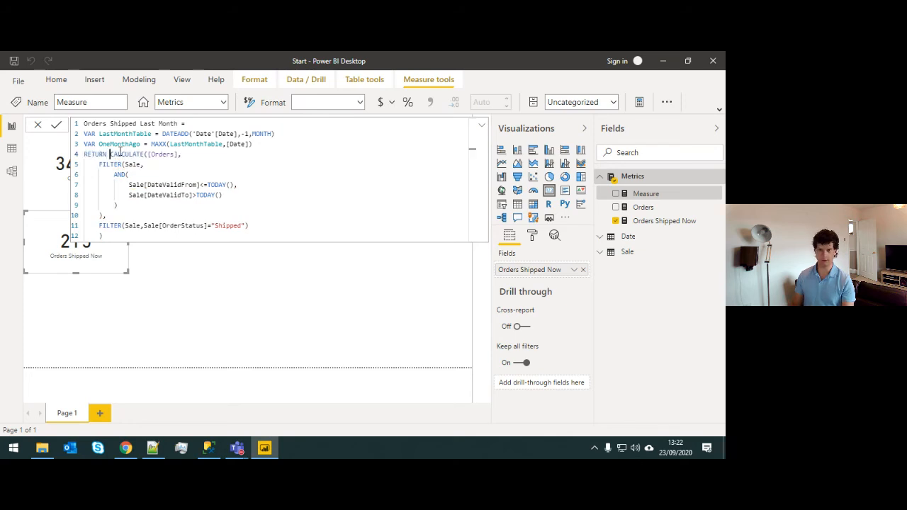
{"action": "key", "text": "Return"}
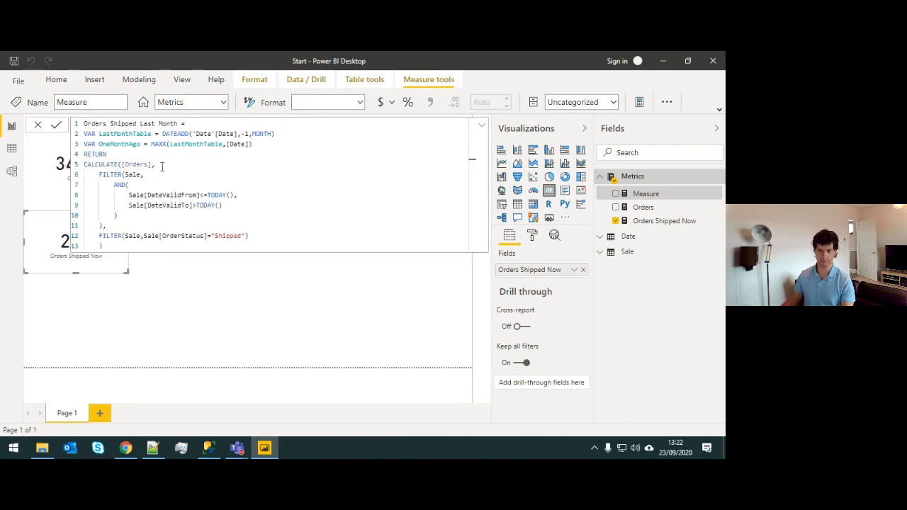
- Replace TODAY() with OneMonthAgo in both the DateValidFrom and DateValidTo conditions and commit the Orders Shipped Last Month measure
{"action": "left_click_drag", "start_coordinate": [207, 195], "coordinate": [222, 206]}
{"action": "key", "text": "ctrl+v"}
{"action": "key", "text": "ctrl+v"}
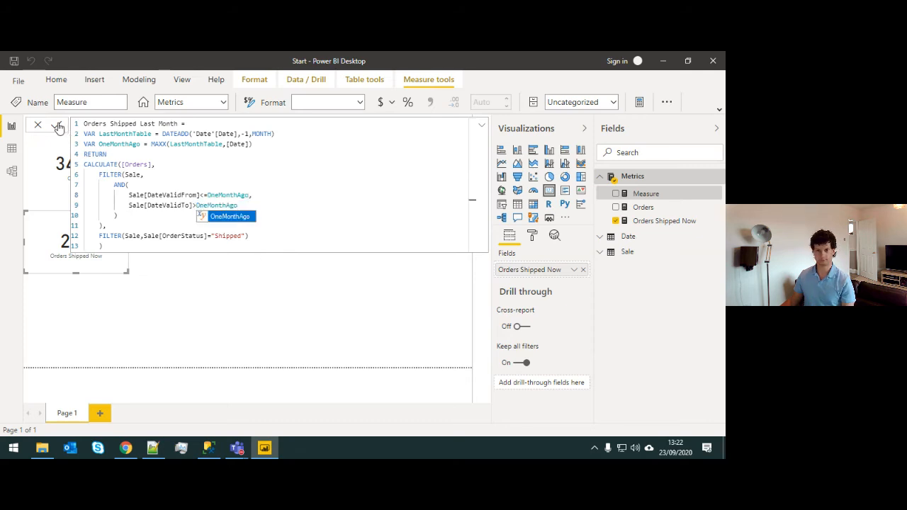
{"action": "left_click", "coordinate": [57, 126]}
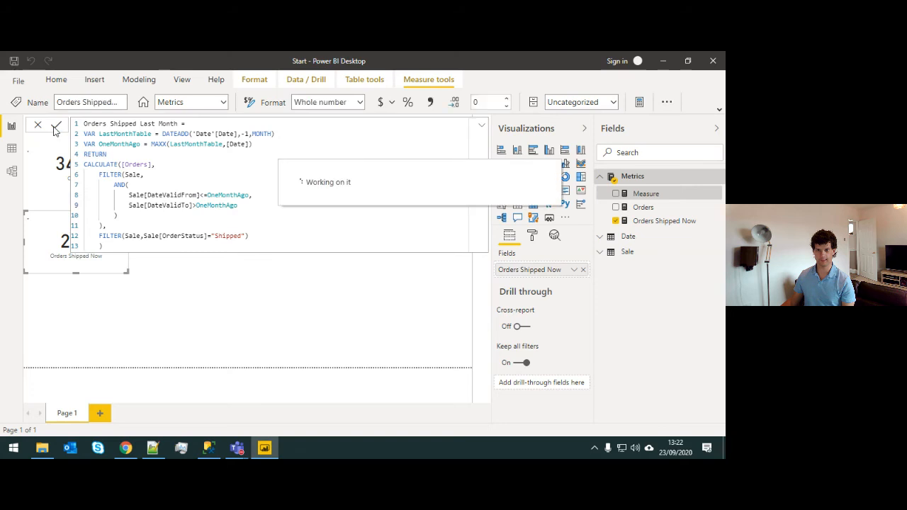
- Duplicate the Orders Shipped Now card directly below the original and switch the copy's field to Orders Shipped Last Month
{"action": "left_click", "coordinate": [484, 127]}
{"action": "key", "text": "ctrl+c"}
{"action": "key", "text": "ctrl+v"}
{"action": "left_click_drag", "start_coordinate": [101, 248], "coordinate": [87, 306]}
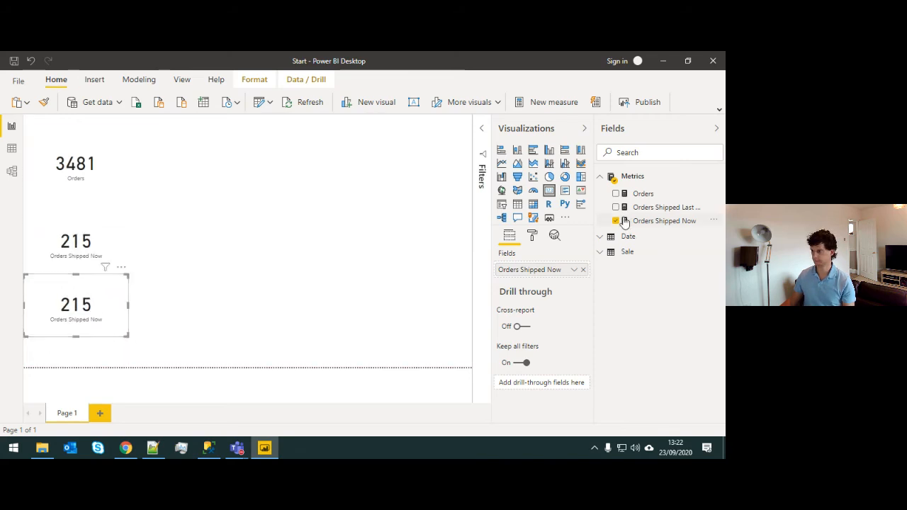
{"action": "left_click_drag", "start_coordinate": [642, 207], "coordinate": [514, 271]}
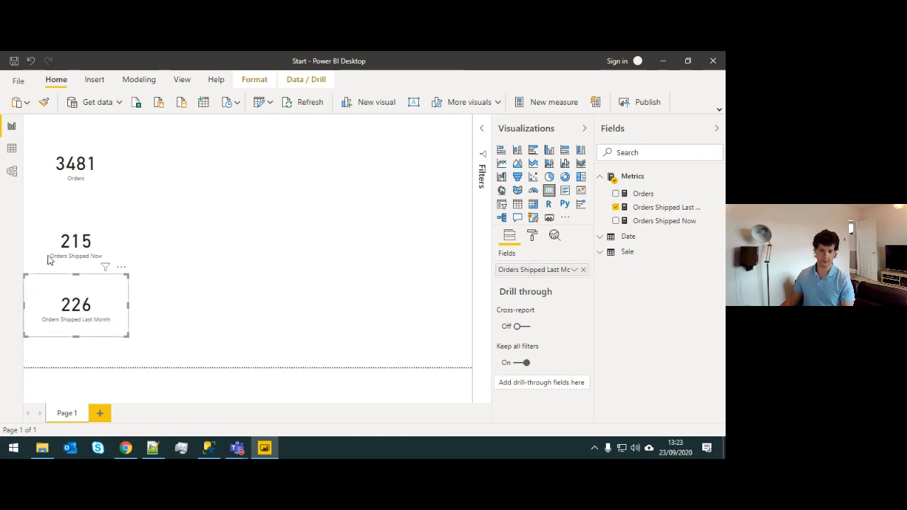
- Compare the two shipped-order cards, clear the selection and widen the fields list to fit the full Orders Shipped Last Month name
{"action": "left_click", "coordinate": [96, 269]}
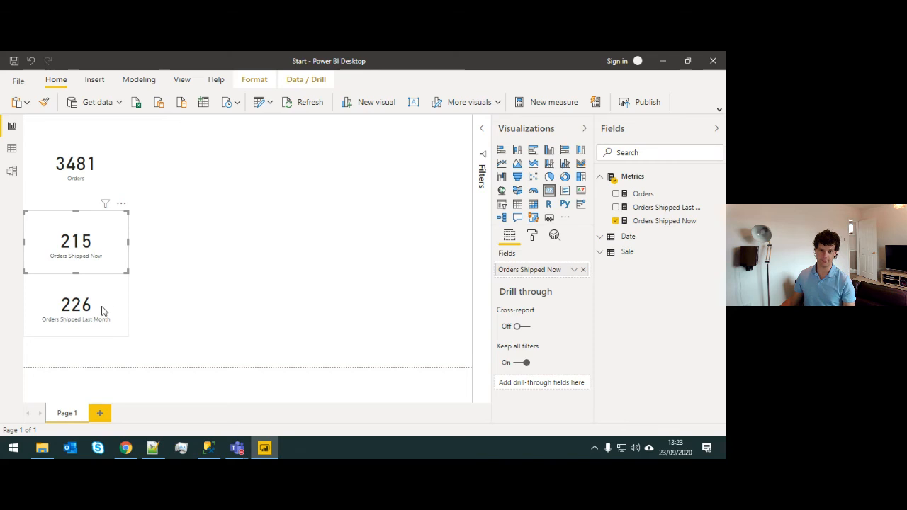
{"action": "left_click", "coordinate": [92, 326]}
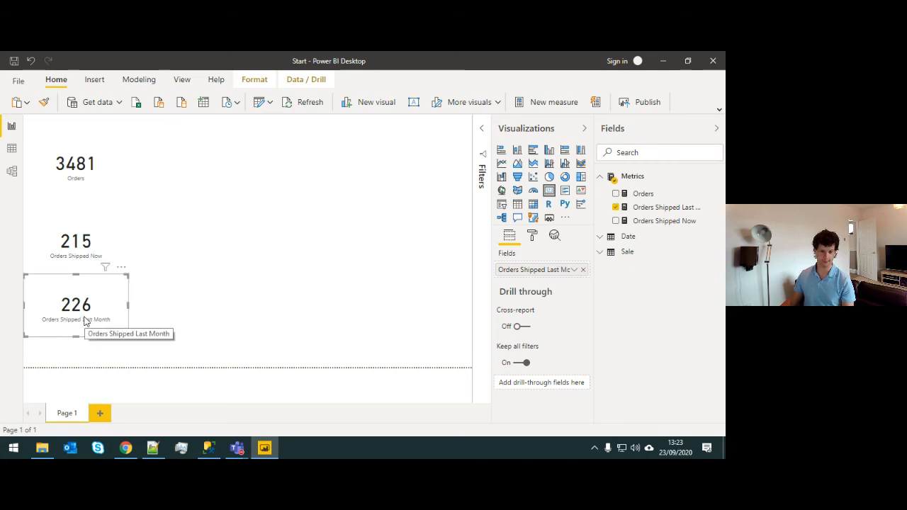
{"action": "left_click", "coordinate": [207, 270]}
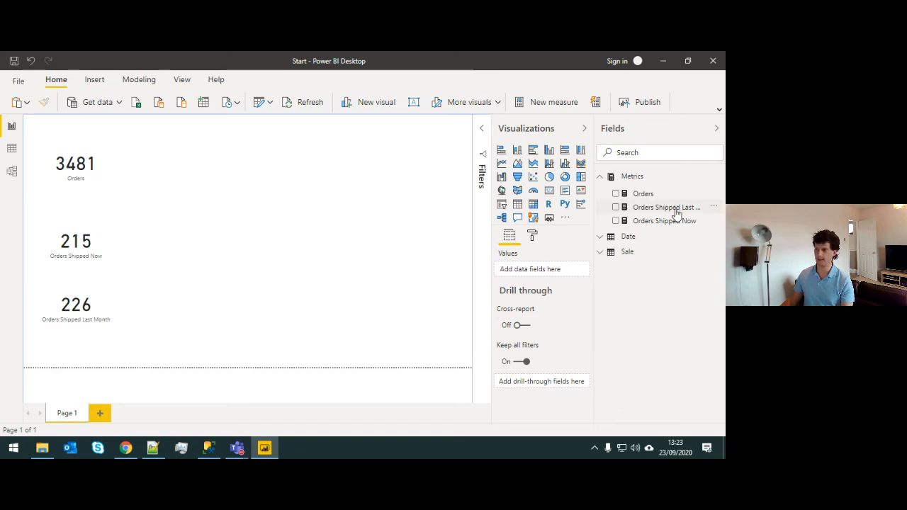
{"action": "left_click_drag", "start_coordinate": [594, 202], "coordinate": [575, 210]}
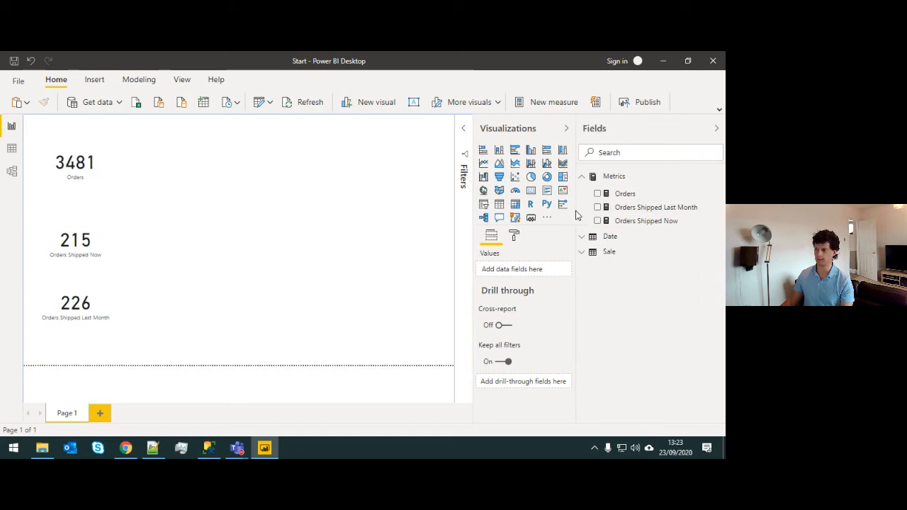
- Copy the entire DAX formula of the Orders Shipped Now measure and collapse the formula editor
{"action": "left_click", "coordinate": [674, 221]}
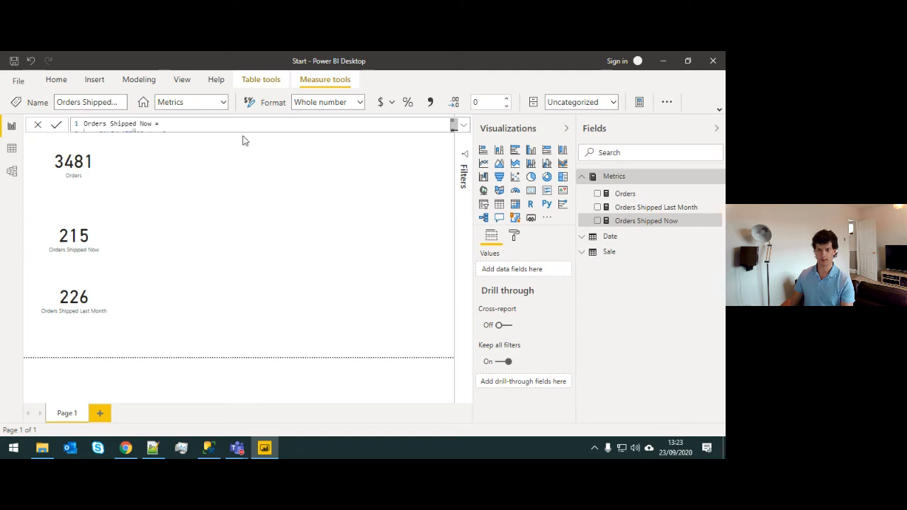
{"action": "left_click", "coordinate": [464, 126]}
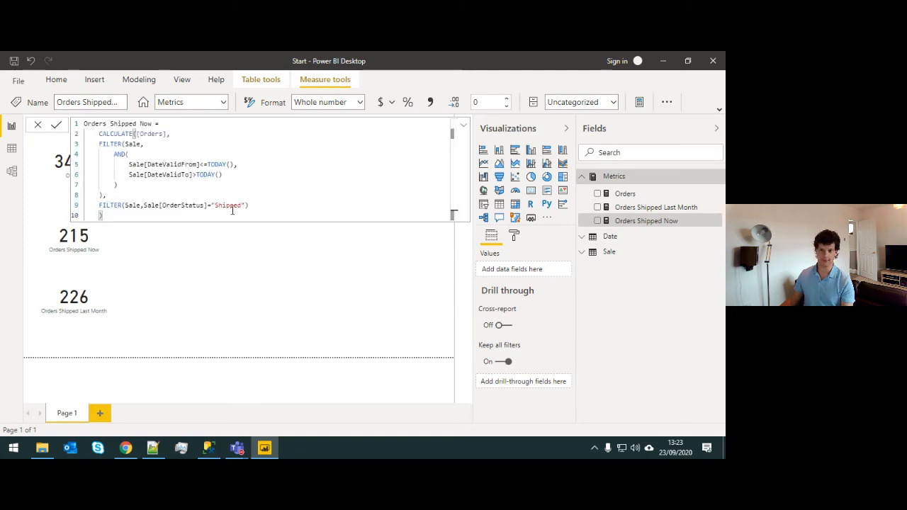
{"action": "key", "text": "ctrl+a"}
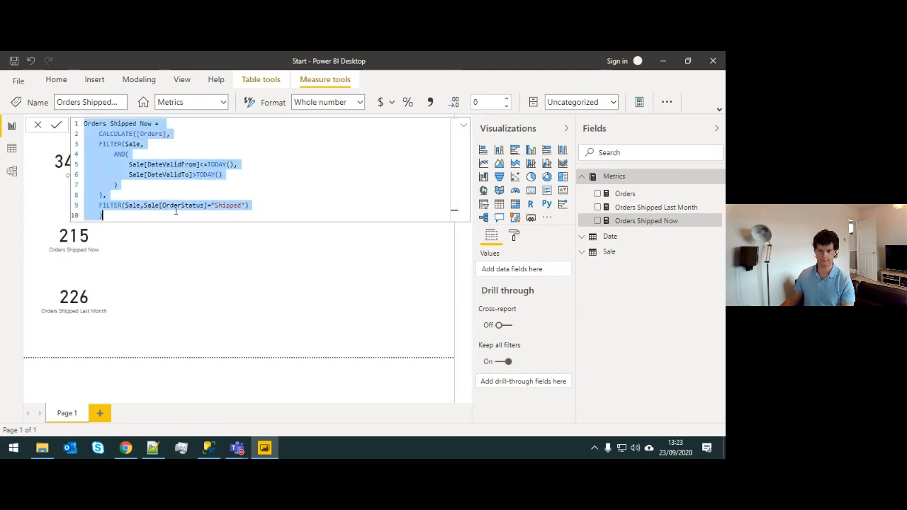
{"action": "left_click", "coordinate": [464, 127]}
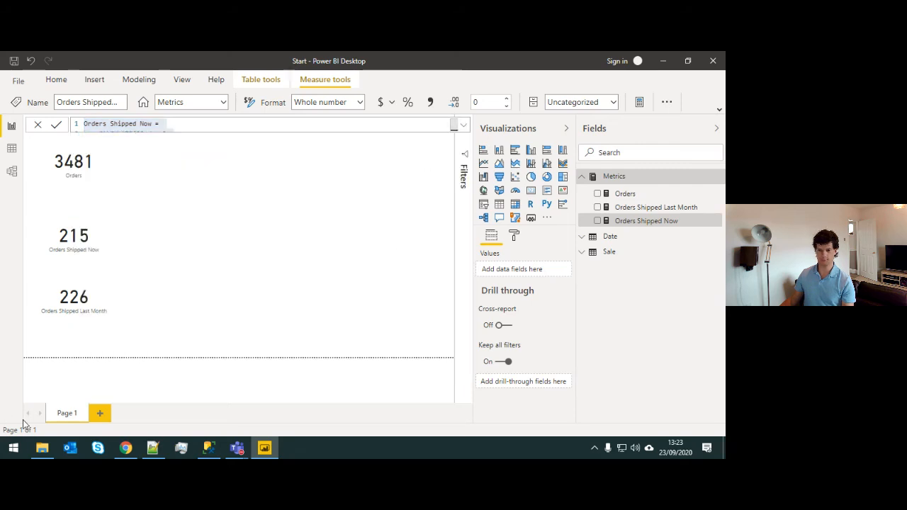
- Add a second report page with a table visual listing the Date table's Date field as plain dates instead of the date hierarchy
{"action": "left_click", "coordinate": [100, 414]}
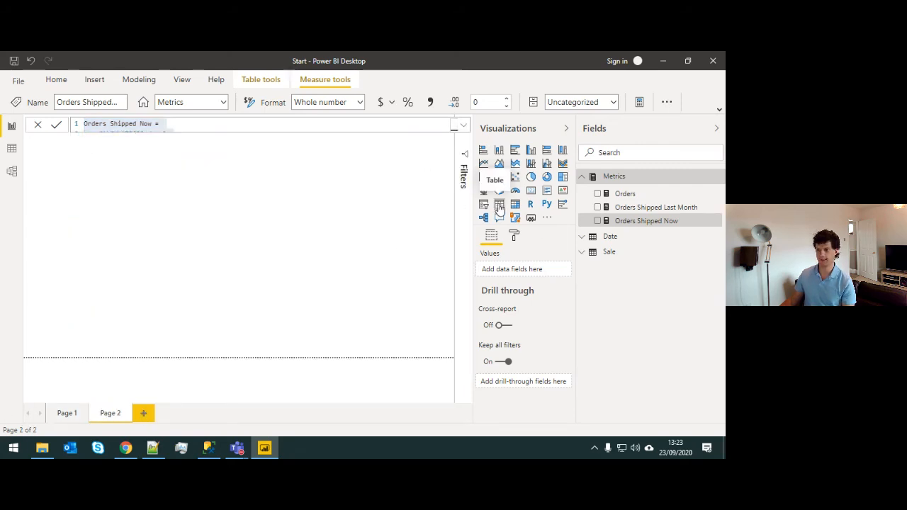
{"action": "left_click", "coordinate": [499, 206]}
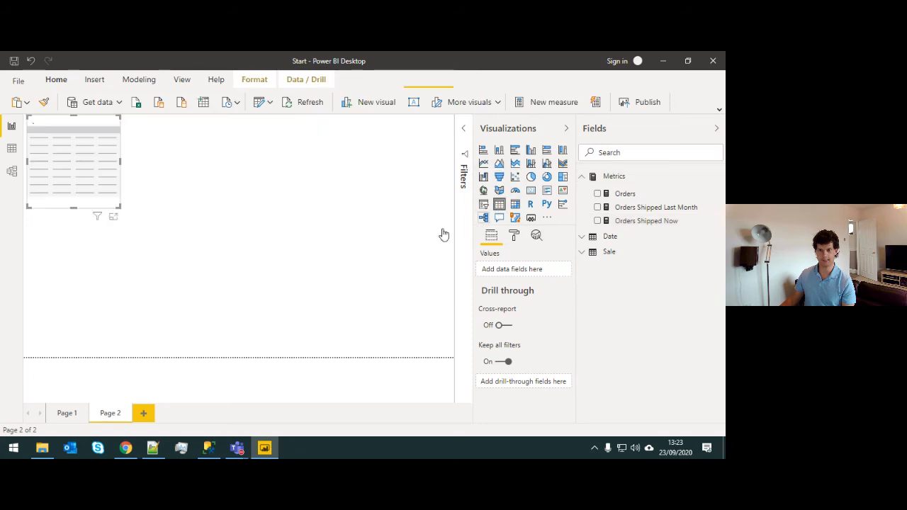
{"action": "left_click", "coordinate": [583, 241]}
{"action": "left_click_drag", "start_coordinate": [623, 323], "coordinate": [107, 190]}
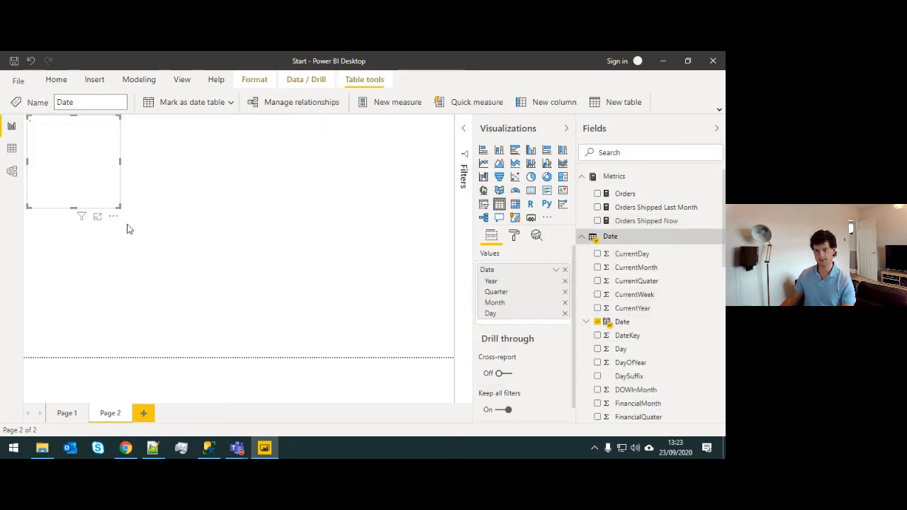
{"action": "left_click", "coordinate": [556, 271]}
{"action": "left_click", "coordinate": [578, 328]}
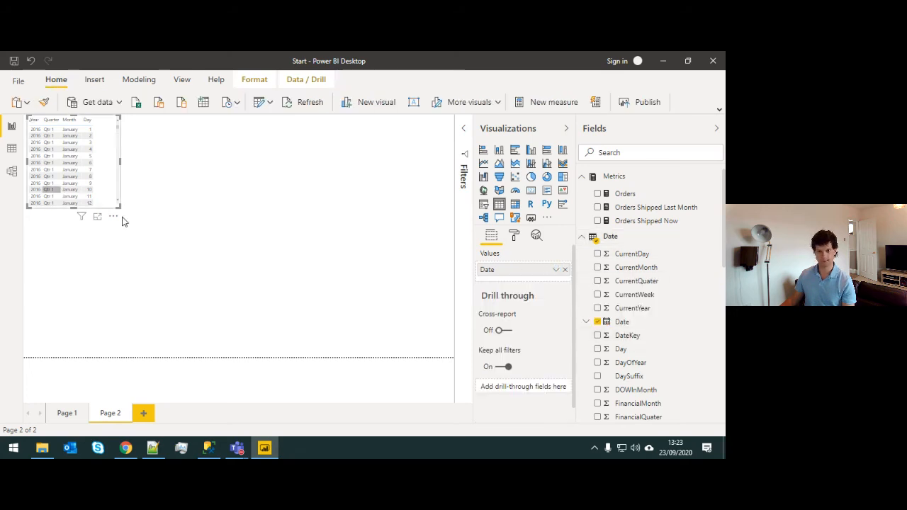
- Enlarge the date table to span the full page height and look through its dates
{"action": "left_click_drag", "start_coordinate": [118, 205], "coordinate": [137, 357]}
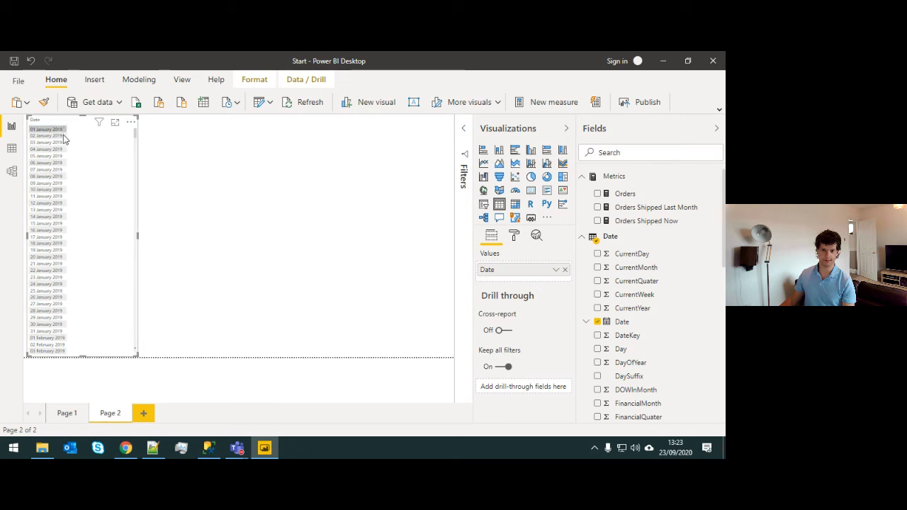
{"action": "scroll", "coordinate": [68, 273], "scroll_direction": "down", "scroll_amount": 20}
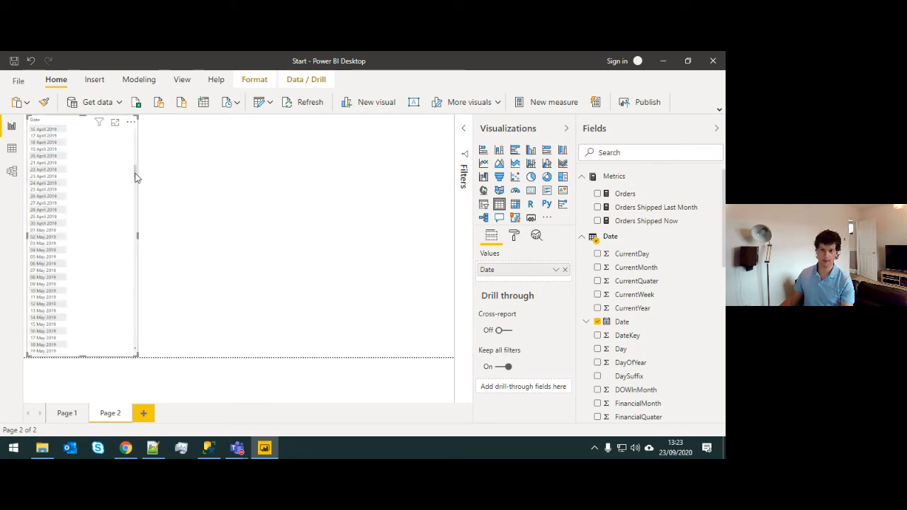
{"action": "left_click_drag", "start_coordinate": [137, 178], "coordinate": [137, 135]}
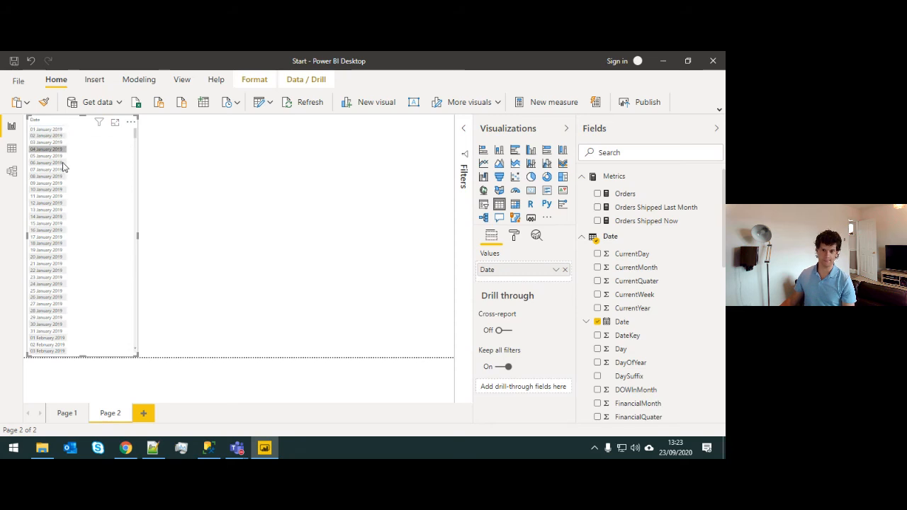
- Create a new measure in the Metrics table from the copied formula and name it Orders Shipped Dynamic
{"action": "right_click", "coordinate": [634, 194]}
{"action": "key", "text": "Escape"}
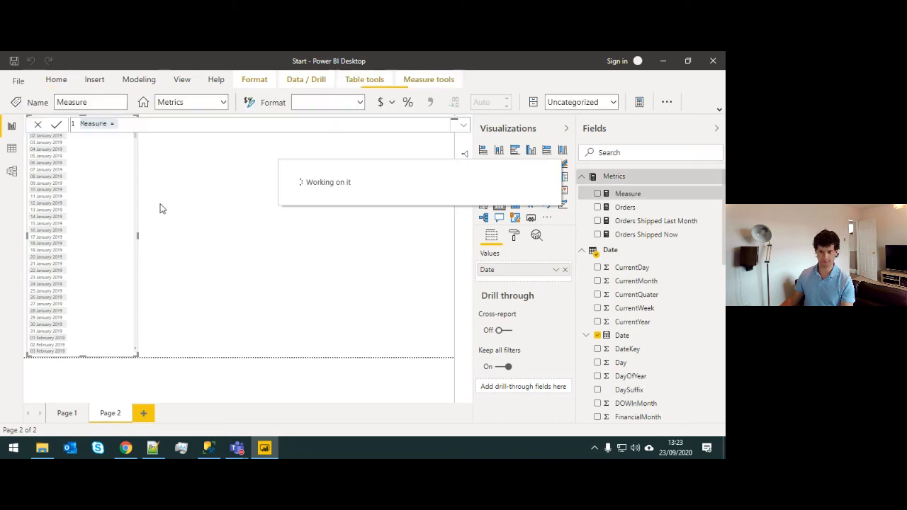
{"action": "key", "text": "ctrl+v"}
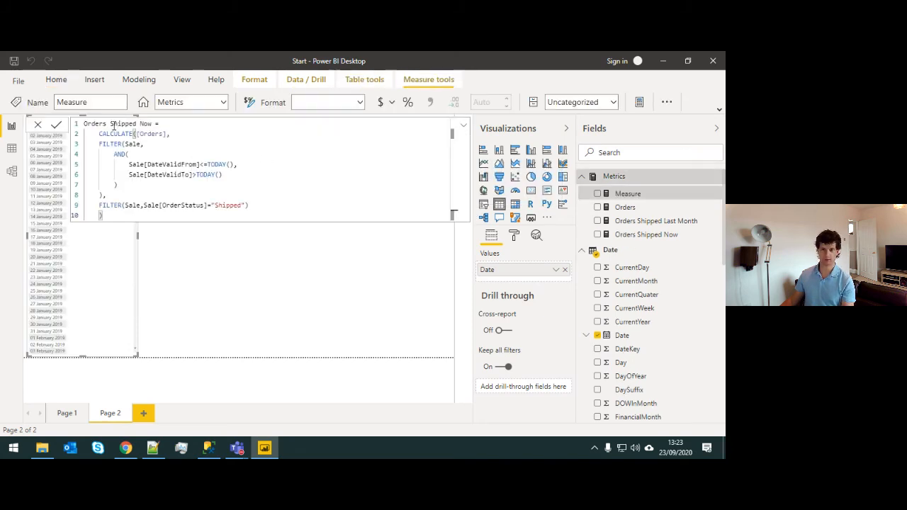
{"action": "double_click", "coordinate": [145, 124]}
{"action": "type", "text": "Dynamic"}
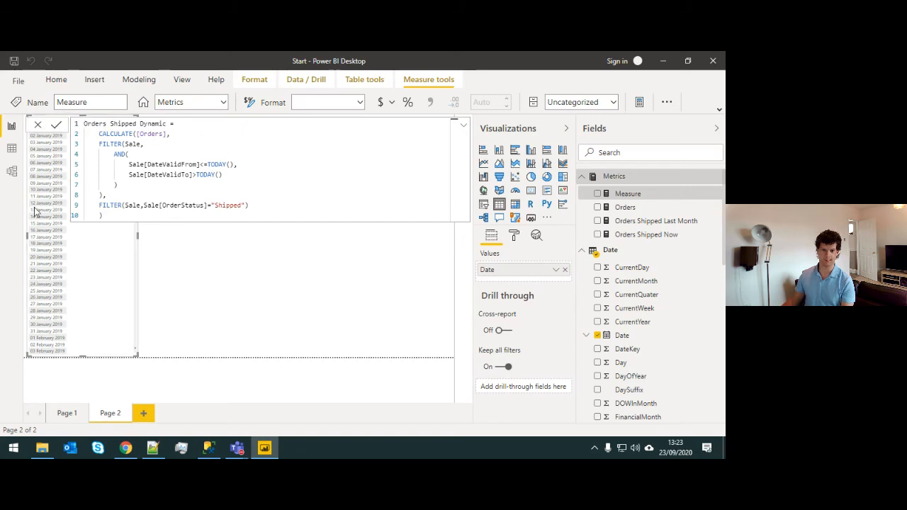
- Replace TODAY() in the DateValidFrom condition with MAX('Date'[Date])
{"action": "left_click_drag", "start_coordinate": [208, 165], "coordinate": [235, 165]}
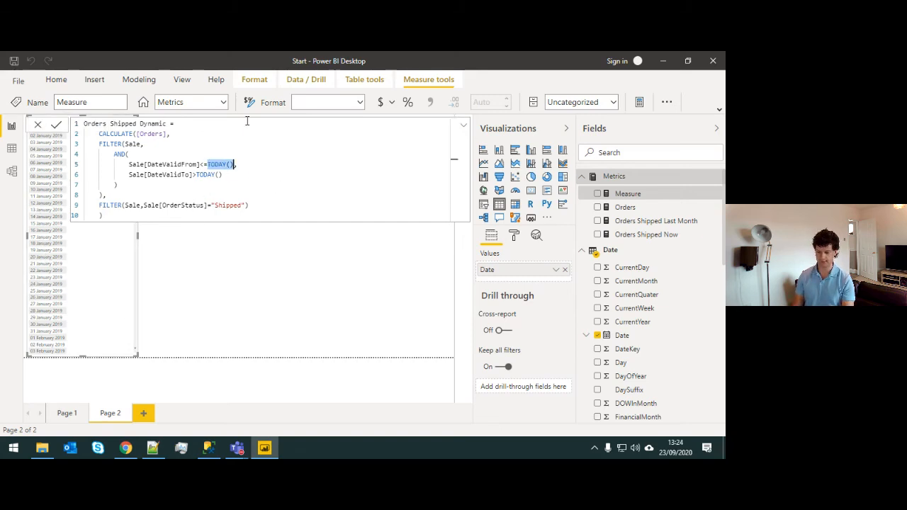
{"action": "type", "text": "MAX(data"}
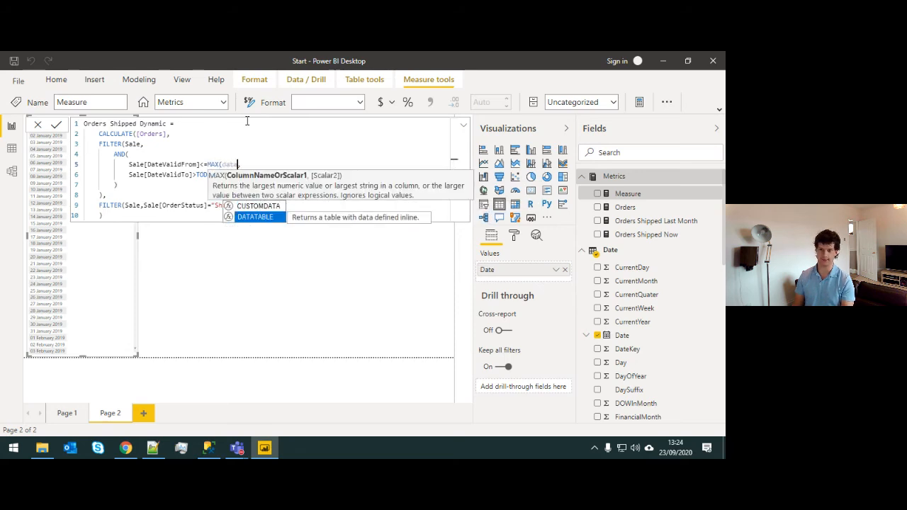
{"action": "key", "text": "BackSpace"}
{"action": "type", "text": "e"}
{"action": "key", "text": "Down"}
{"action": "key", "text": "Down"}
{"action": "key", "text": "Down"}
{"action": "key", "text": "Down"}
{"action": "key", "text": "Down"}
{"action": "key", "text": "Down"}
{"action": "key", "text": "Down"}
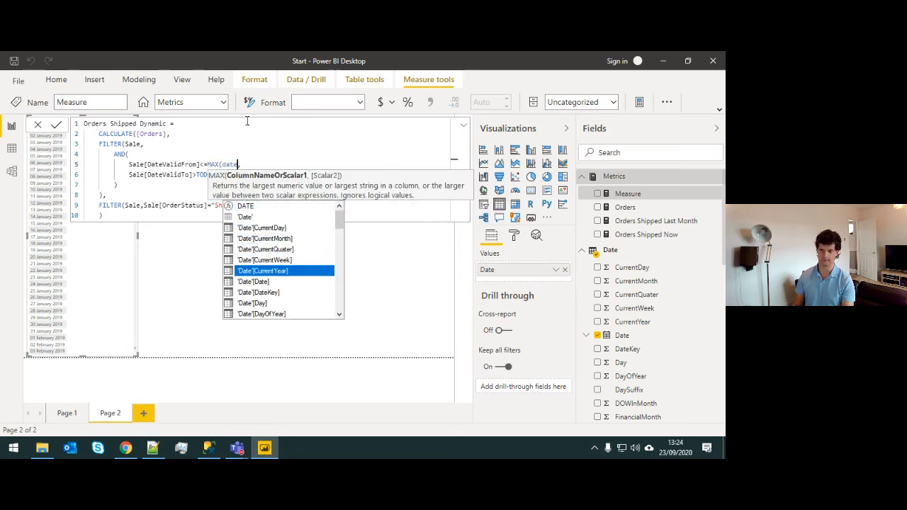
{"action": "key", "text": "Tab"}
{"action": "type", "text": ")"}
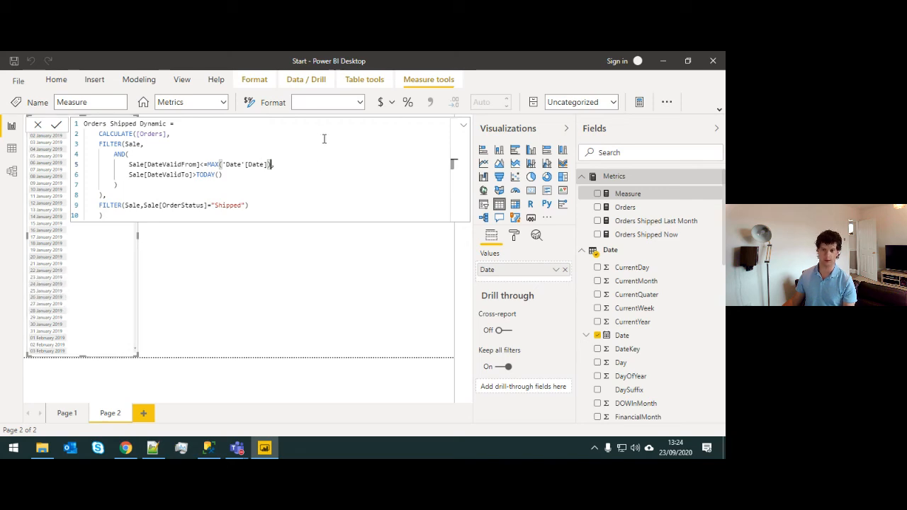
- Replace TODAY() in the DateValidTo condition with MAX('Date'[Date]), commit the measure and select the date table visual
{"action": "left_click", "coordinate": [205, 164]}
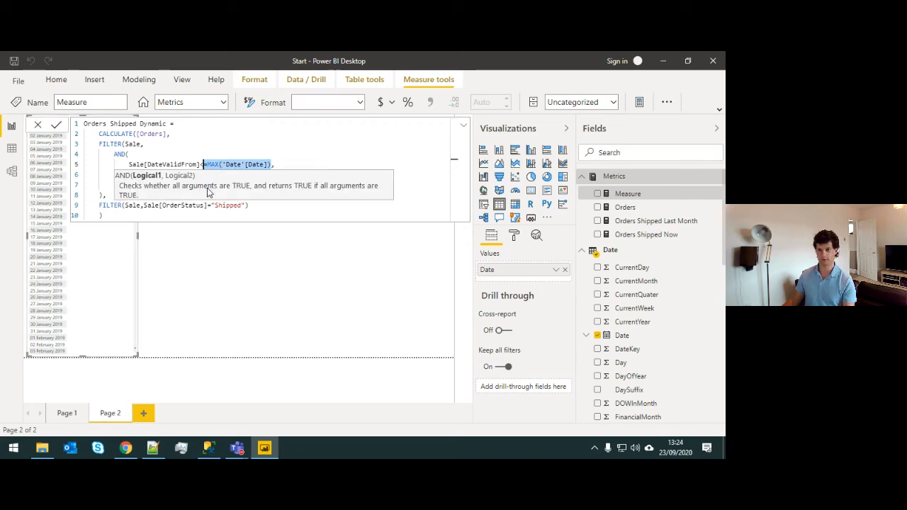
{"action": "left_click", "coordinate": [207, 164]}
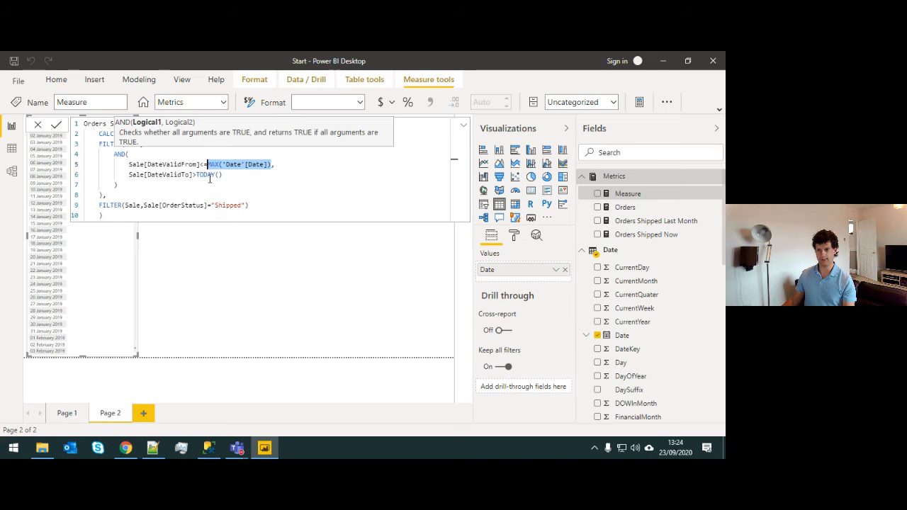
{"action": "left_click_drag", "start_coordinate": [197, 175], "coordinate": [225, 176]}
{"action": "type", "text": "MAX('Date'[Date])"}
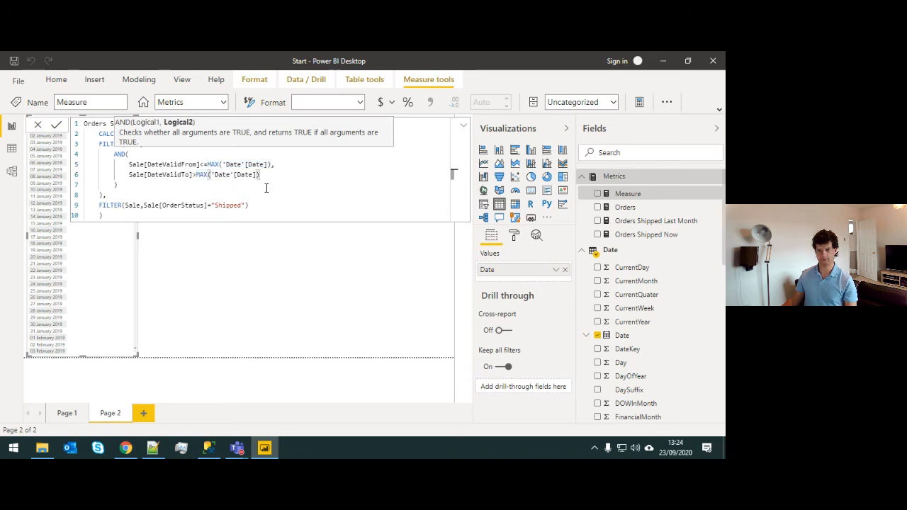
{"action": "left_click", "coordinate": [56, 126]}
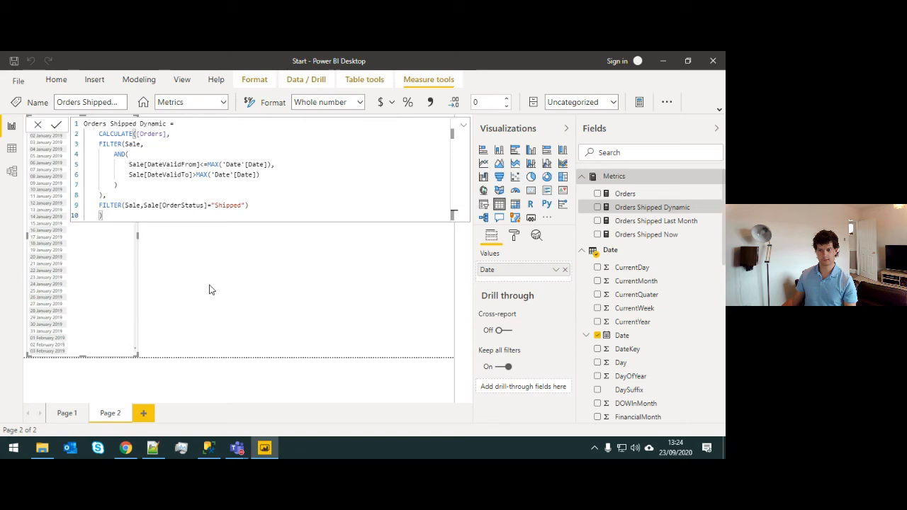
{"action": "left_click", "coordinate": [117, 230]}
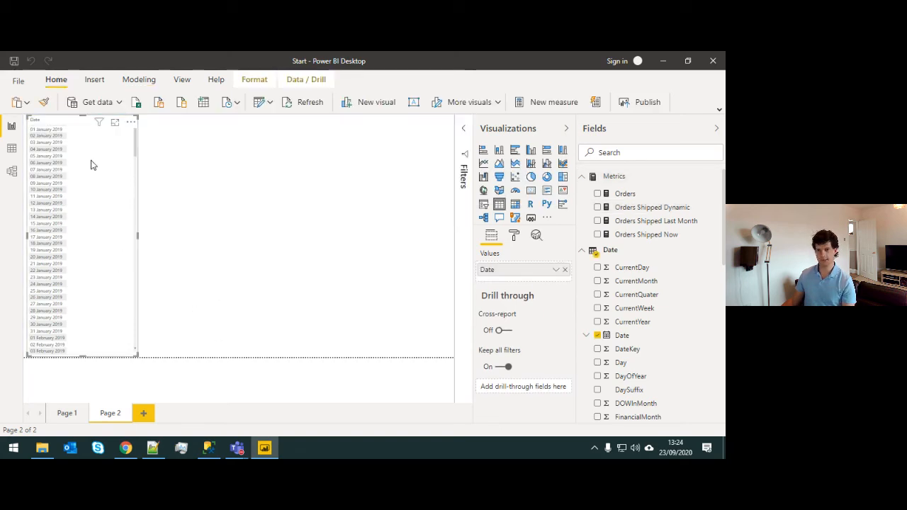
- Add Orders Shipped Dynamic to the date table, widen the table to fit the column heading and review the daily values
{"action": "left_click_drag", "start_coordinate": [684, 208], "coordinate": [519, 287]}
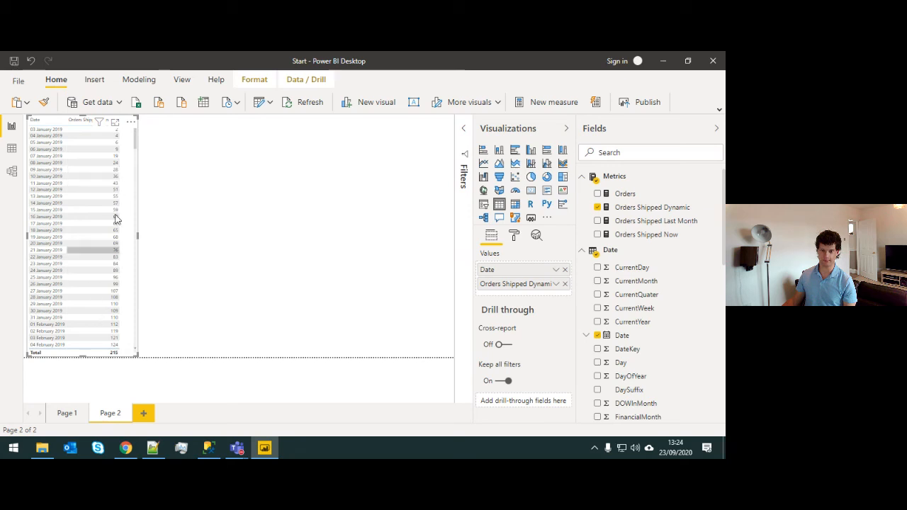
{"action": "left_click_drag", "start_coordinate": [139, 235], "coordinate": [193, 238]}
{"action": "mouse_move", "coordinate": [192, 134]}
{"action": "left_mouse_down"}
{"action": "mouse_move", "coordinate": [192, 170]}
{"action": "mouse_move", "coordinate": [192, 124]}
{"action": "left_mouse_up"}
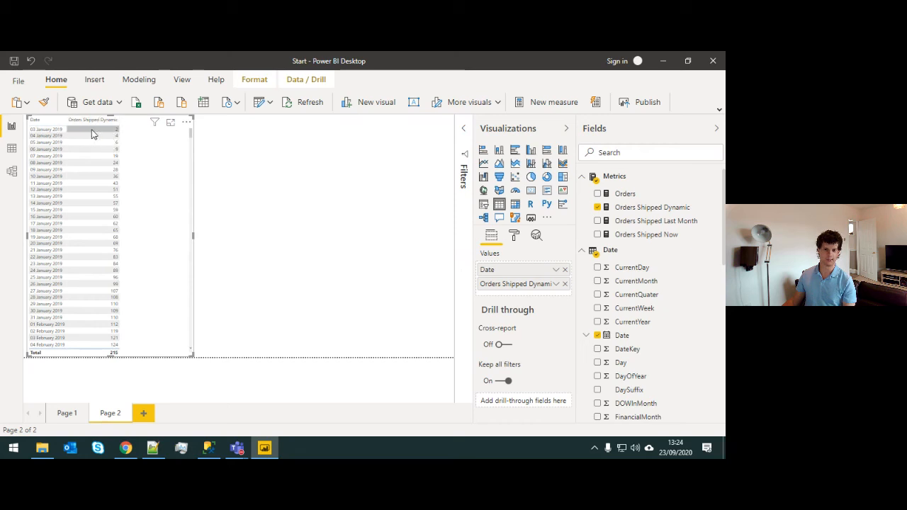
{"action": "left_click_drag", "start_coordinate": [190, 134], "coordinate": [196, 259]}
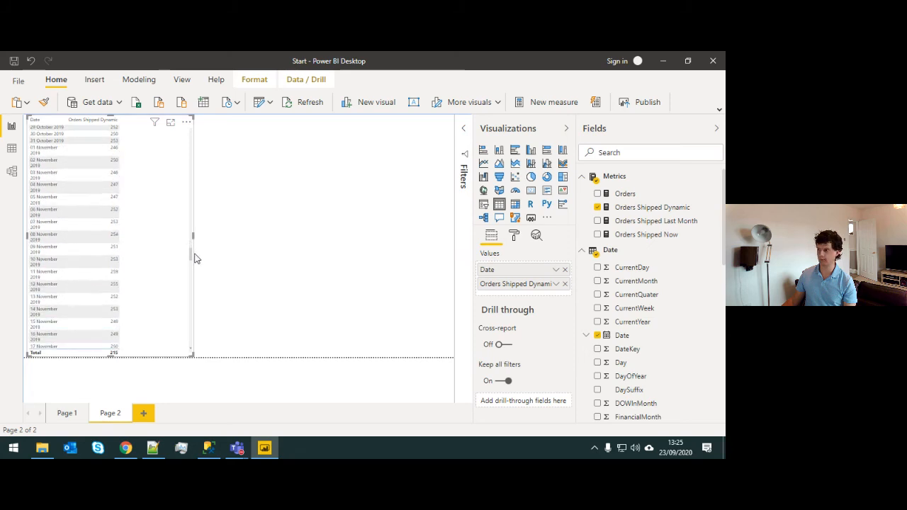
- Copy the Orders Shipped Dynamic formula into a new Metrics measure and rename it Orders Dynamic
{"action": "left_click", "coordinate": [643, 207]}
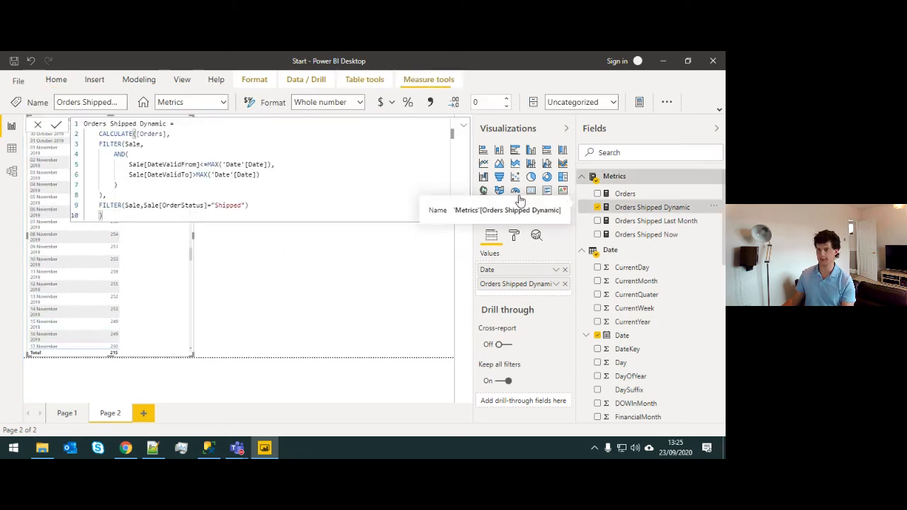
{"action": "left_click", "coordinate": [228, 205]}
{"action": "key", "text": "ctrl+a"}
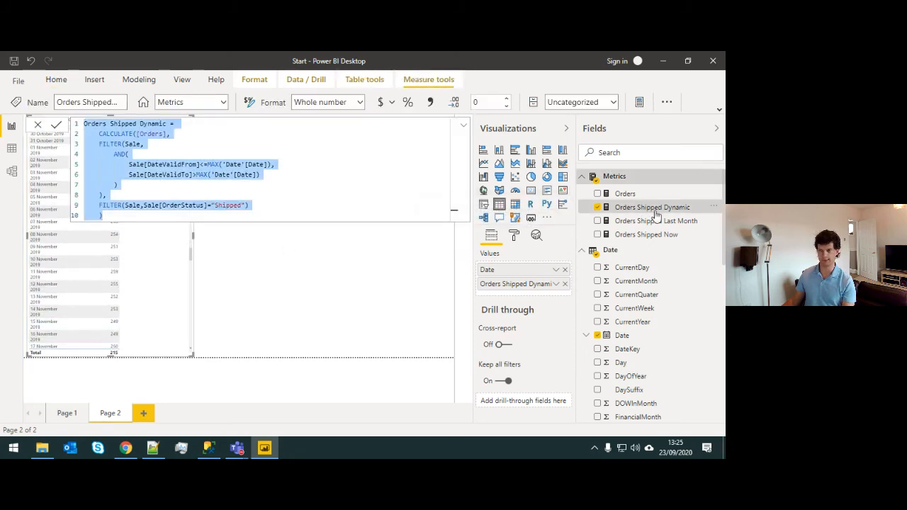
{"action": "right_click", "coordinate": [615, 183]}
{"action": "left_click", "coordinate": [616, 190]}
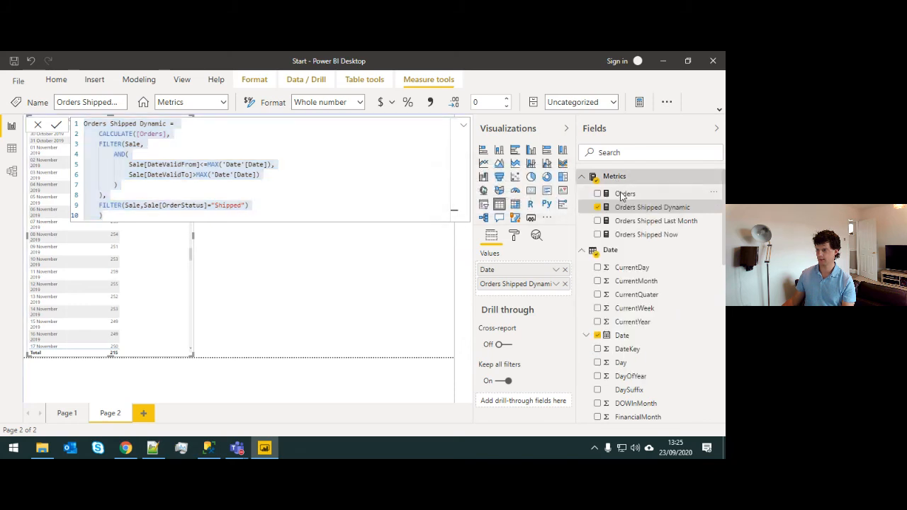
{"action": "type", "text": "Orde"}
{"action": "key", "text": "ctrl+v"}
{"action": "double_click", "coordinate": [122, 123]}
{"action": "key", "text": "BackSpace"}
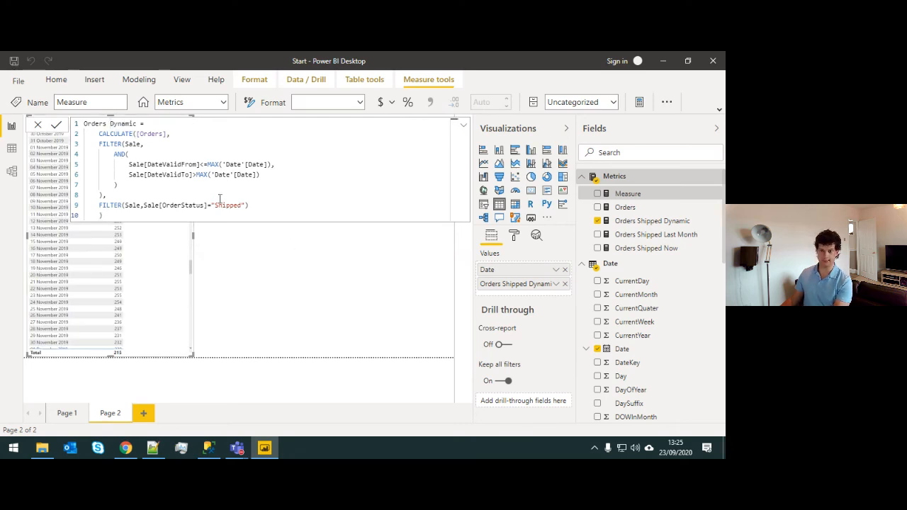
- Remove the "Shipped" OrderStatus filter from Orders Dynamic, tidy the closing brackets, commit the measure and deselect the table
{"action": "left_click_drag", "start_coordinate": [249, 204], "coordinate": [51, 214]}
{"action": "key", "text": "BackSpace"}
{"action": "key", "text": "BackSpace"}
{"action": "key", "text": "BackSpace"}
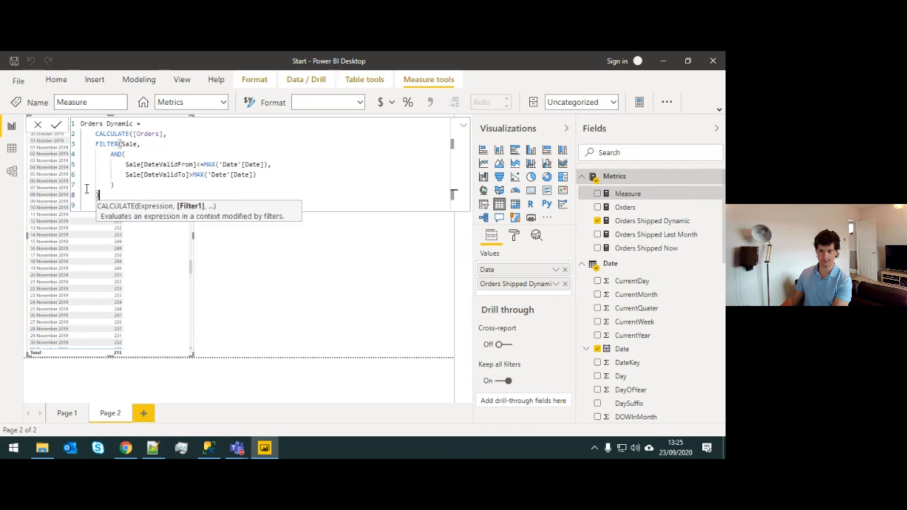
{"action": "left_click", "coordinate": [92, 186]}
{"action": "left_click", "coordinate": [98, 203]}
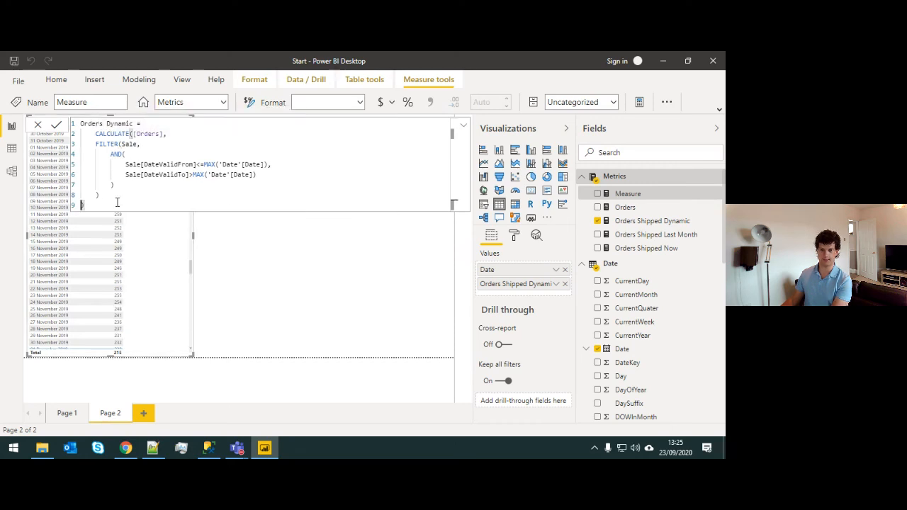
{"action": "type", "text": ")"}
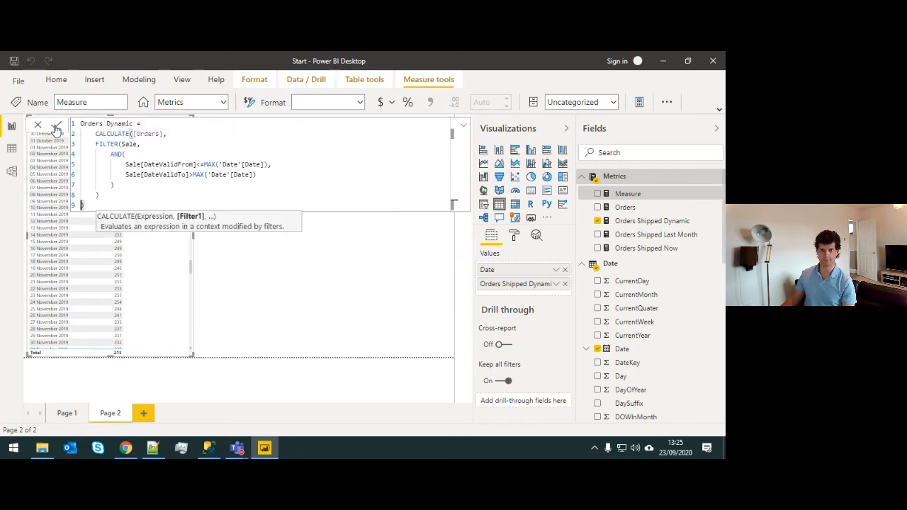
{"action": "left_click", "coordinate": [57, 126]}
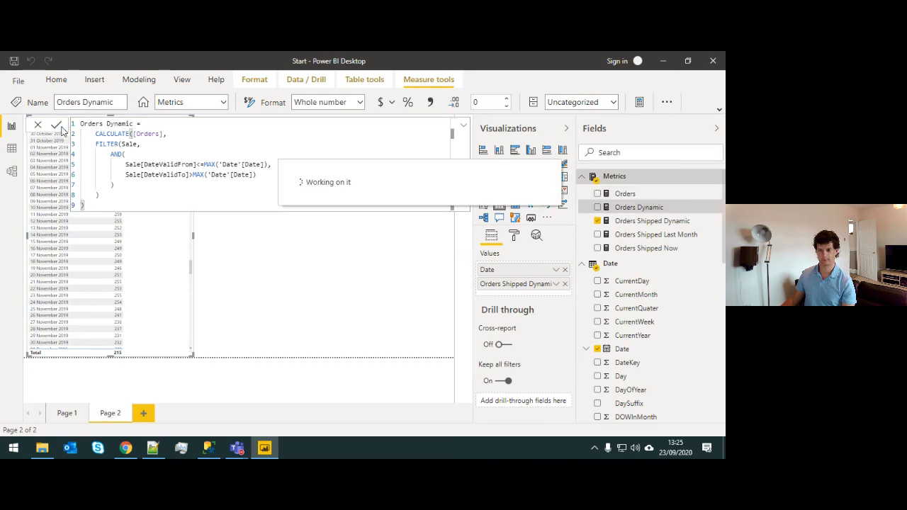
{"action": "left_click", "coordinate": [255, 236]}
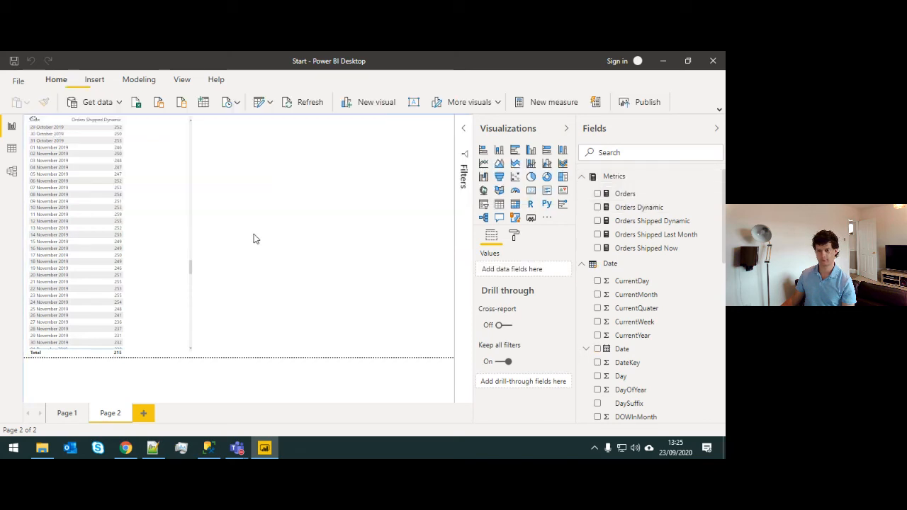
- Replace Orders Shipped Dynamic with Orders Dynamic in the date table visual and review the daily values
{"action": "left_click", "coordinate": [163, 156]}
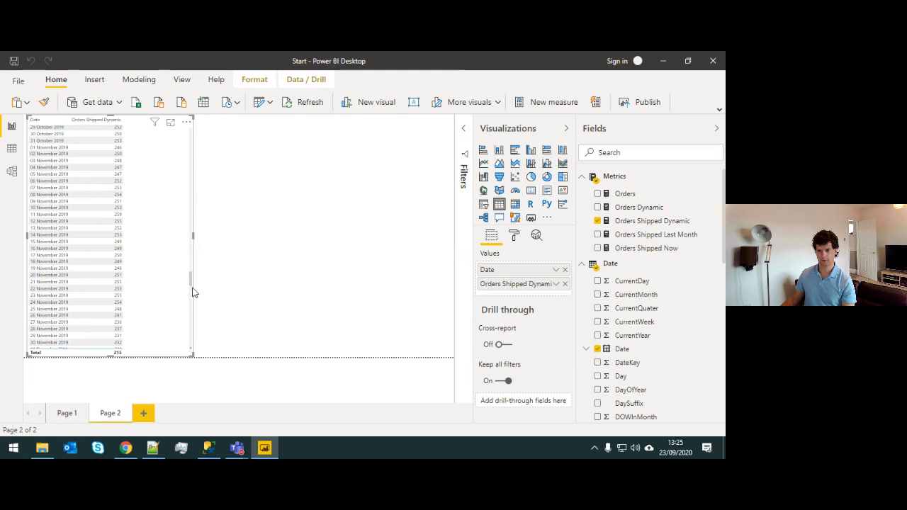
{"action": "scroll", "coordinate": [188, 259], "scroll_direction": "up", "scroll_amount": 3}
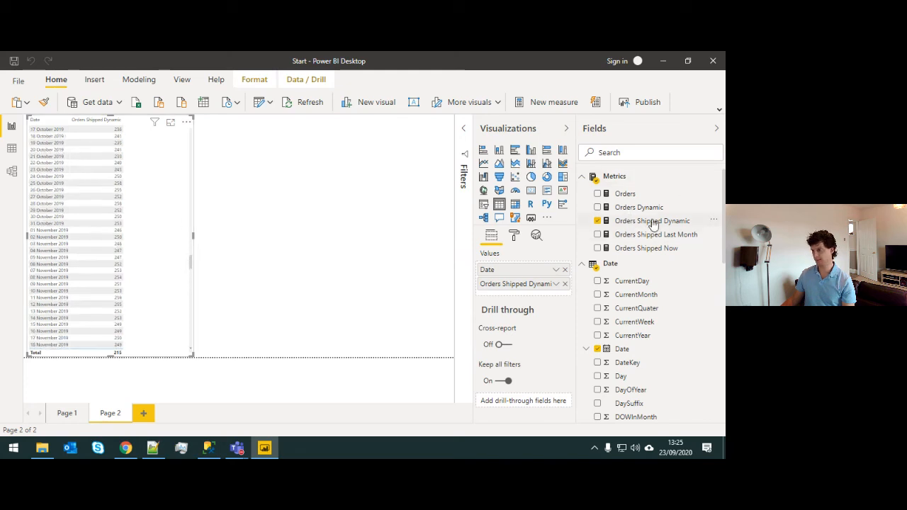
{"action": "left_click_drag", "start_coordinate": [653, 207], "coordinate": [532, 284]}
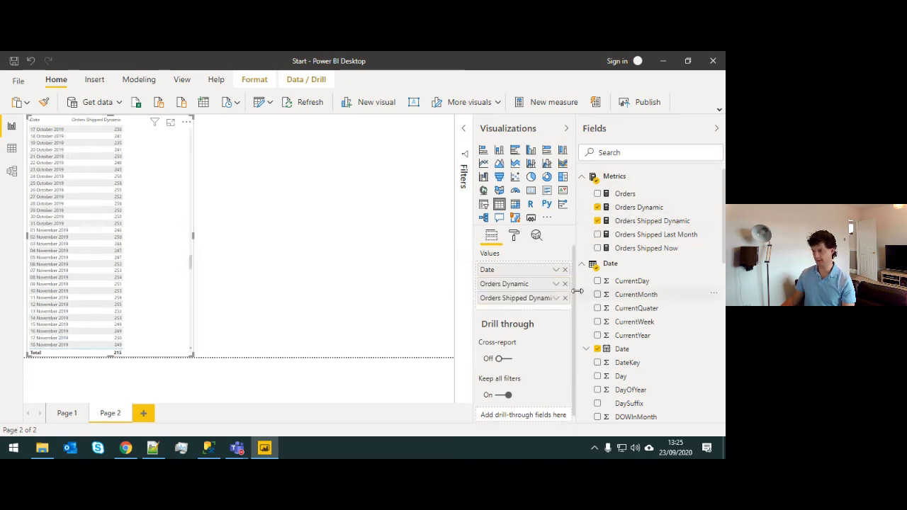
{"action": "left_click", "coordinate": [565, 299]}
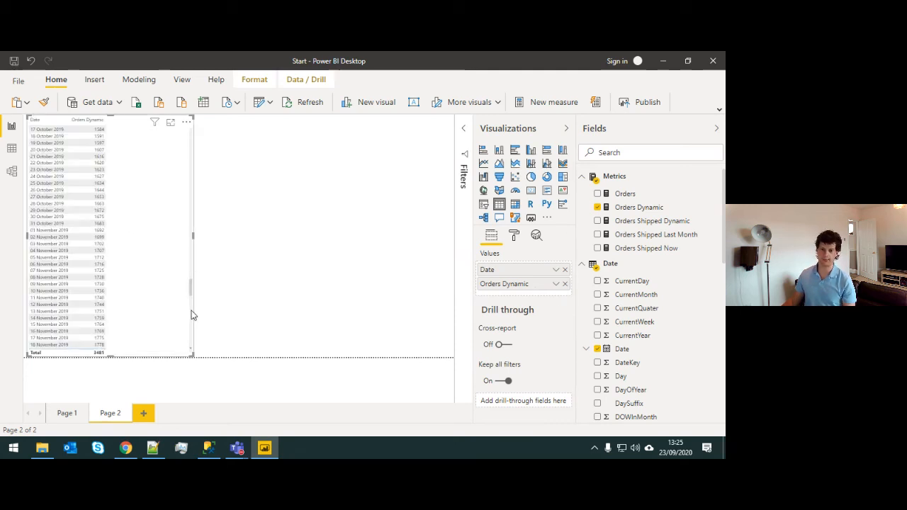
{"action": "mouse_move", "coordinate": [189, 261]}
{"action": "left_mouse_down"}
{"action": "mouse_move", "coordinate": [196, 116]}
{"action": "mouse_move", "coordinate": [194, 274]}
{"action": "left_mouse_up"}
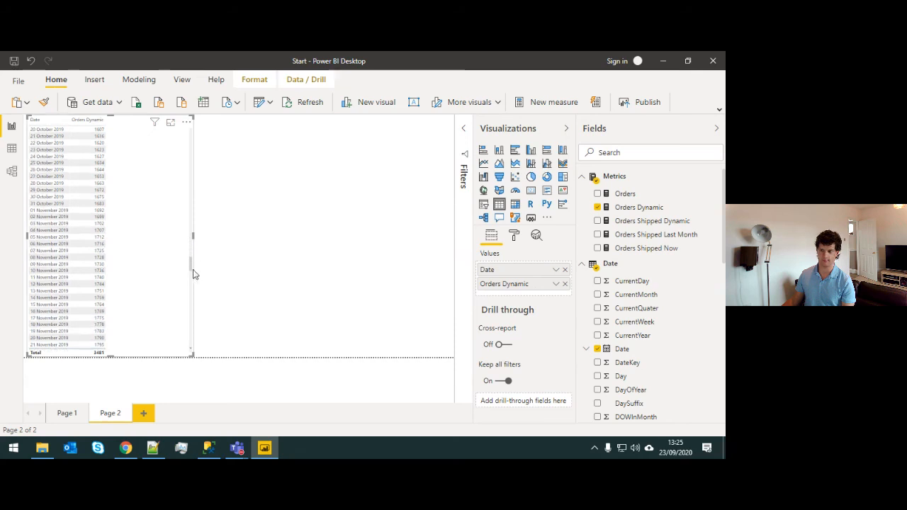
- Convert the date table into a stacked area chart and widen it to the full page width
{"action": "left_click", "coordinate": [516, 163]}
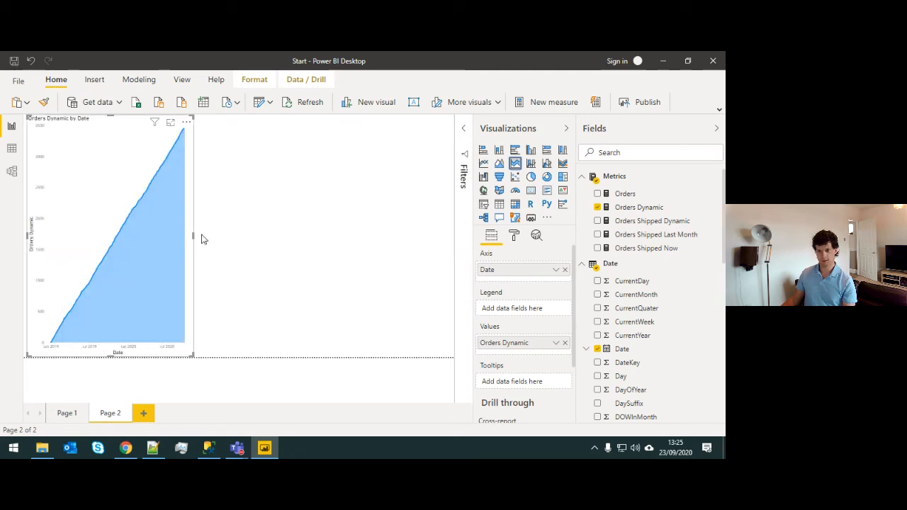
{"action": "left_click_drag", "start_coordinate": [193, 237], "coordinate": [323, 238]}
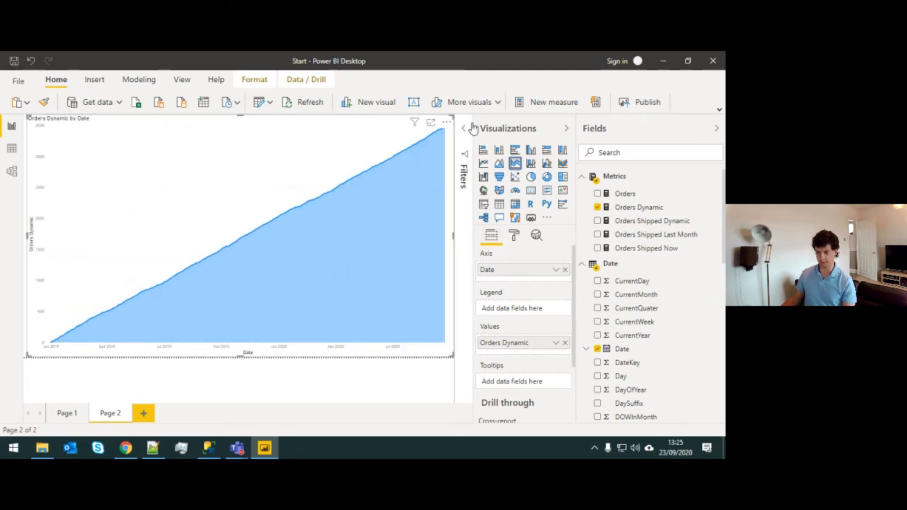
- Add OrderStatus from the Sale table as the area chart's legend and inspect the per-status values at a date
{"action": "scroll", "coordinate": [647, 319], "scroll_direction": "down", "scroll_amount": 3}
{"action": "scroll", "coordinate": [647, 319], "scroll_direction": "down", "scroll_amount": 5}
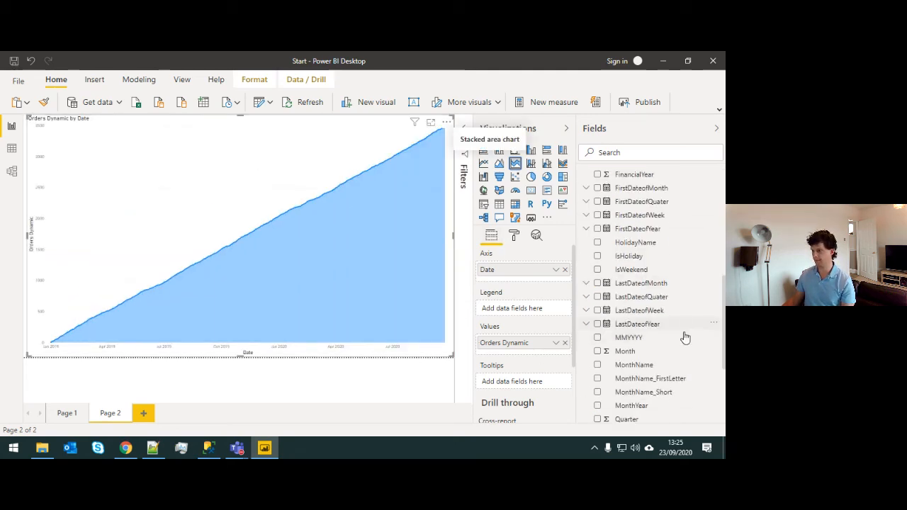
{"action": "left_click", "coordinate": [584, 419]}
{"action": "scroll", "coordinate": [658, 348], "scroll_direction": "down", "scroll_amount": 3}
{"action": "left_click_drag", "start_coordinate": [631, 333], "coordinate": [529, 310]}
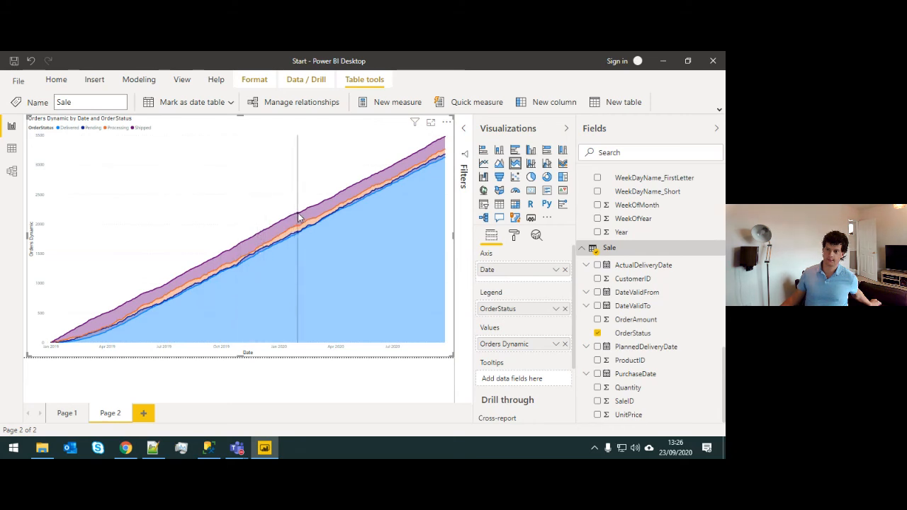
{"action": "mouse_move", "coordinate": [298, 217]}
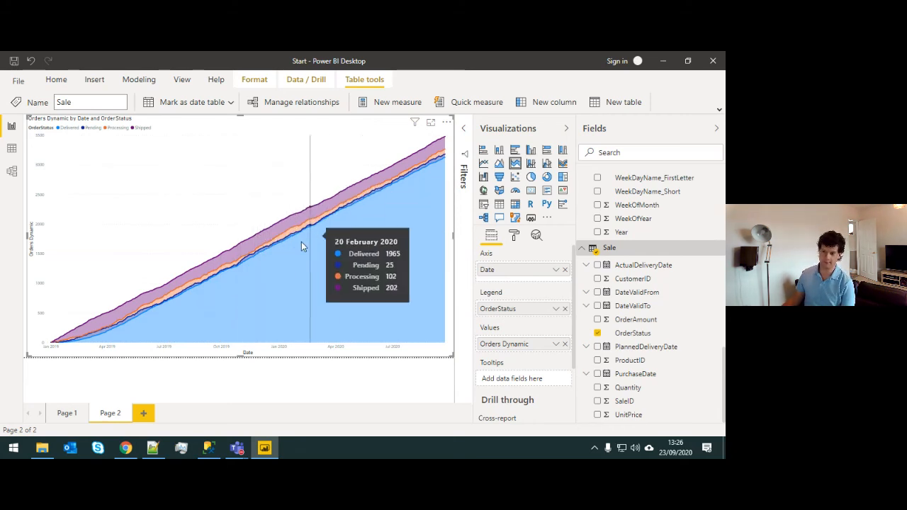
- Filter the area chart by OrderStatus to exclude Delivered orders
{"action": "left_click", "coordinate": [515, 236]}
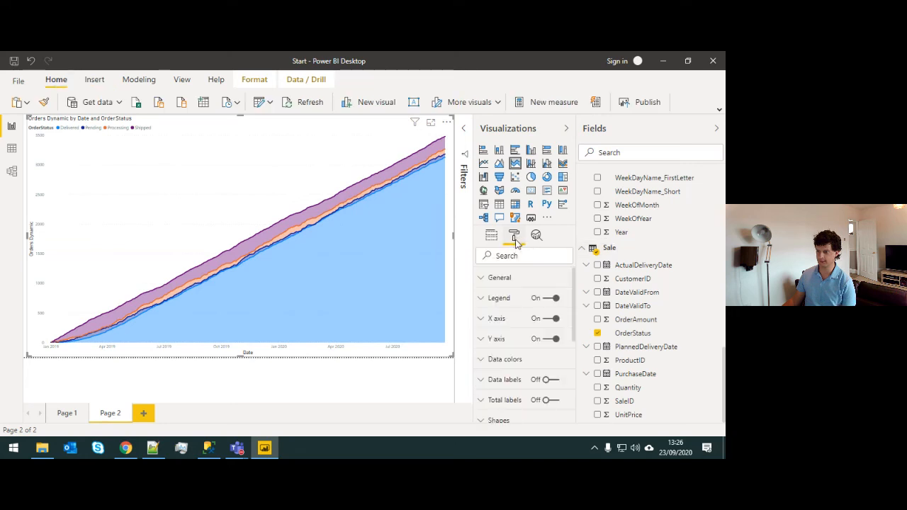
{"action": "left_click", "coordinate": [492, 236]}
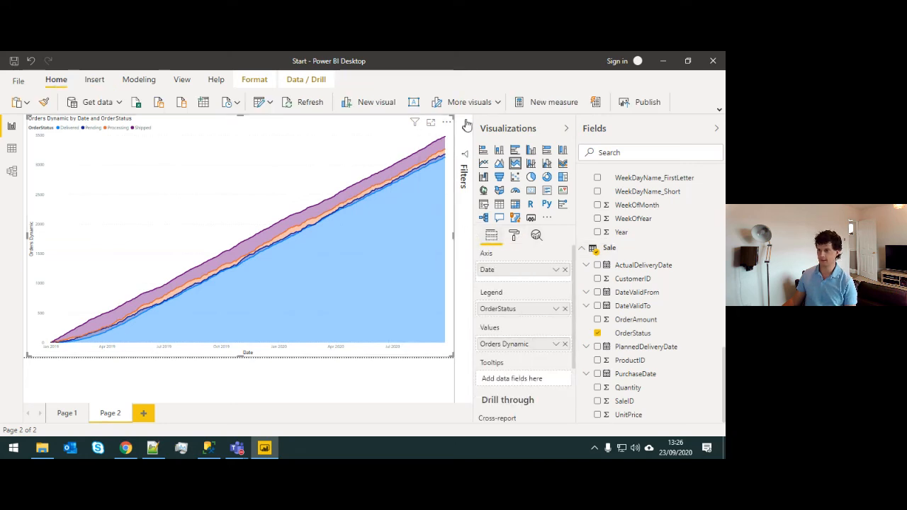
{"action": "left_click", "coordinate": [464, 129]}
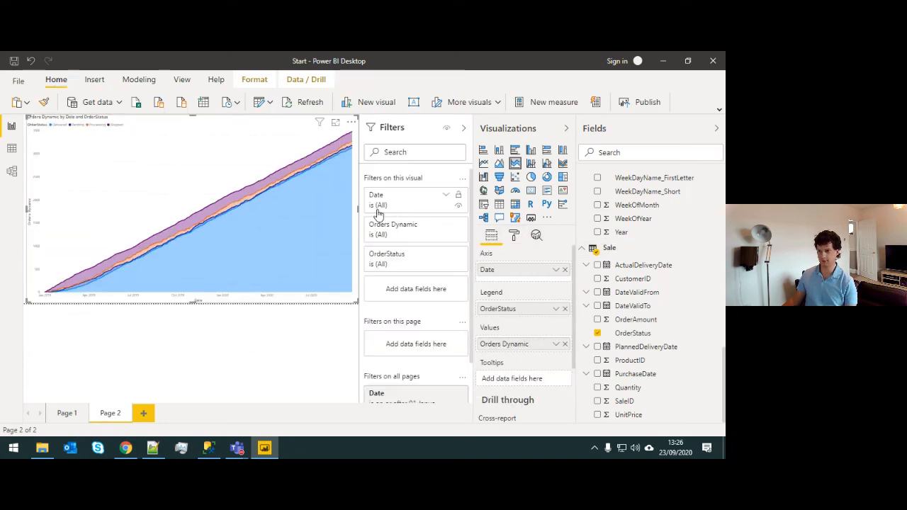
{"action": "left_click", "coordinate": [427, 263]}
{"action": "left_click", "coordinate": [377, 325]}
{"action": "left_click", "coordinate": [377, 337]}
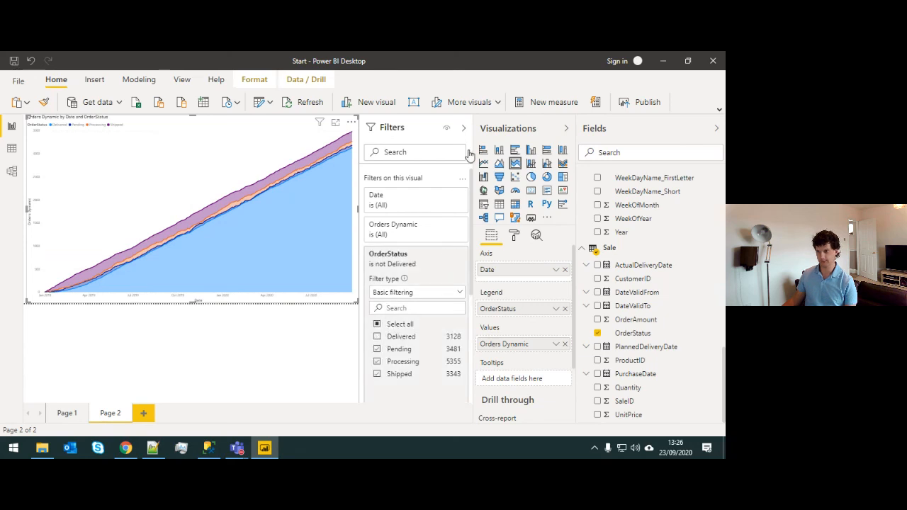
{"action": "left_click", "coordinate": [446, 254]}
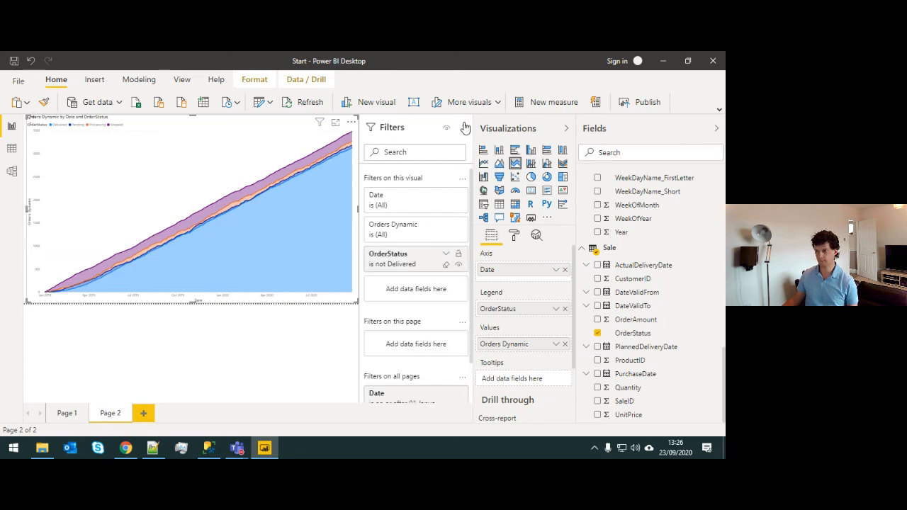
- Collapse the Visualizations and Fields panes to enlarge the chart and examine the Pending, Processing and Shipped trends
{"action": "left_click", "coordinate": [566, 128]}
{"action": "left_click", "coordinate": [716, 128]}
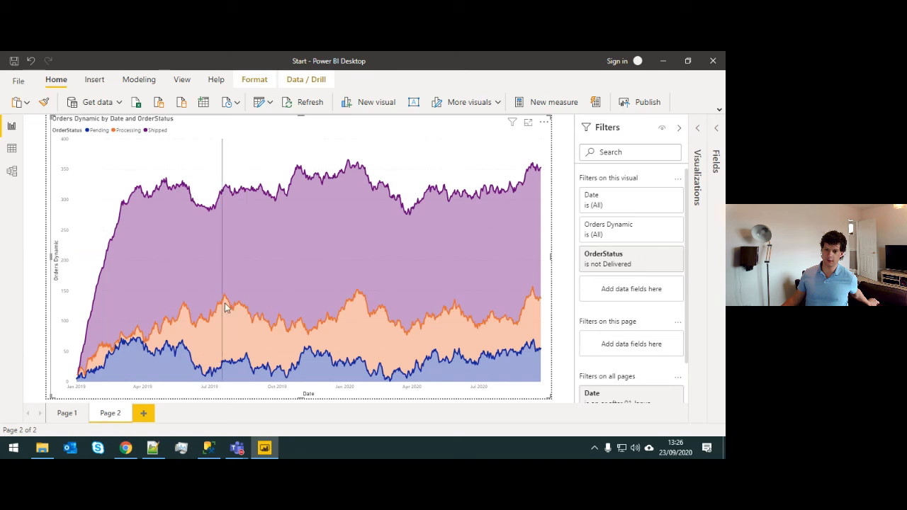
{"action": "mouse_move", "coordinate": [225, 299]}
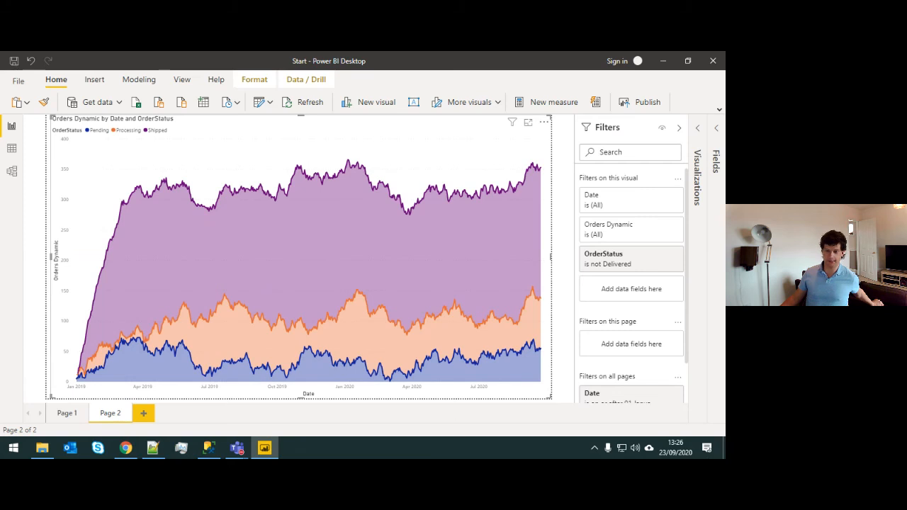
- Compare the Orders Shipped Now and Orders Shipped Last Month cards on Page 1
{"action": "left_click", "coordinate": [66, 415]}
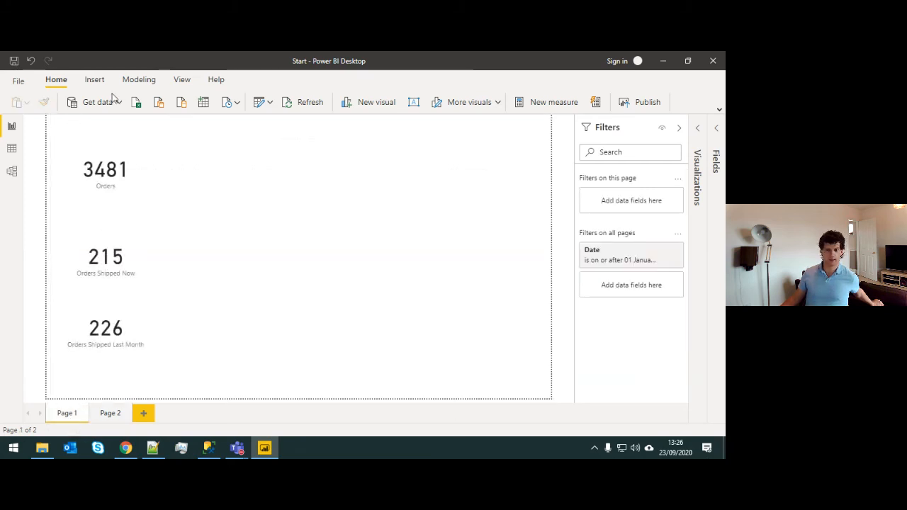
{"action": "left_click", "coordinate": [125, 268]}
{"action": "left_click", "coordinate": [111, 330]}
{"action": "left_click", "coordinate": [110, 268]}
{"action": "left_click", "coordinate": [129, 334]}
{"action": "left_click", "coordinate": [119, 262]}
{"action": "left_click", "coordinate": [112, 333]}
{"action": "left_click", "coordinate": [118, 287]}
{"action": "left_click", "coordinate": [210, 257]}
{"action": "left_click", "coordinate": [106, 282]}
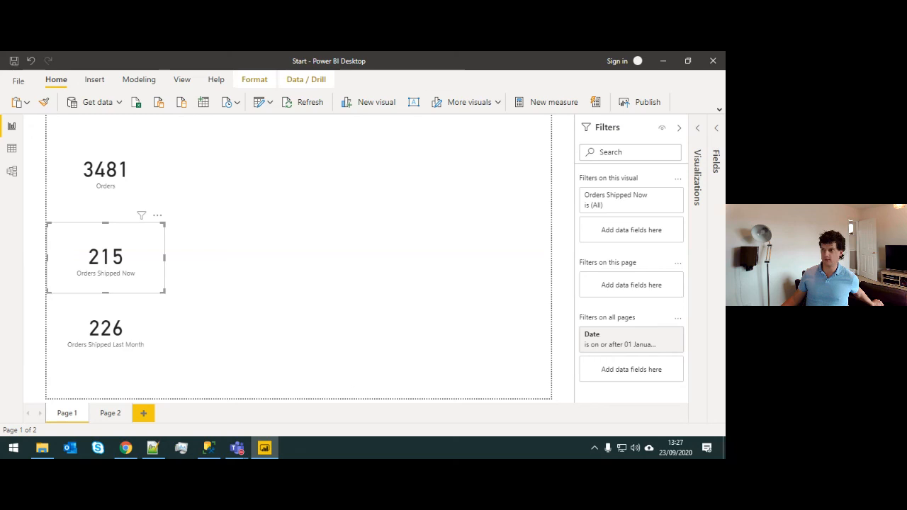
- Review the DAX formulas of Orders Shipped Now and Orders Shipped Last Month, examining the "Shipped" filter and OneMonthAgo conditions
{"action": "left_click", "coordinate": [716, 139]}
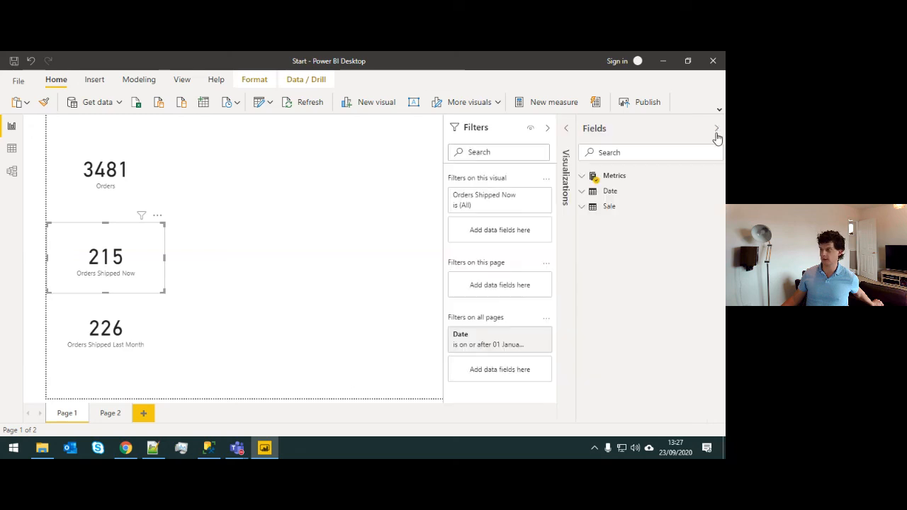
{"action": "left_click", "coordinate": [582, 176]}
{"action": "left_click", "coordinate": [643, 248]}
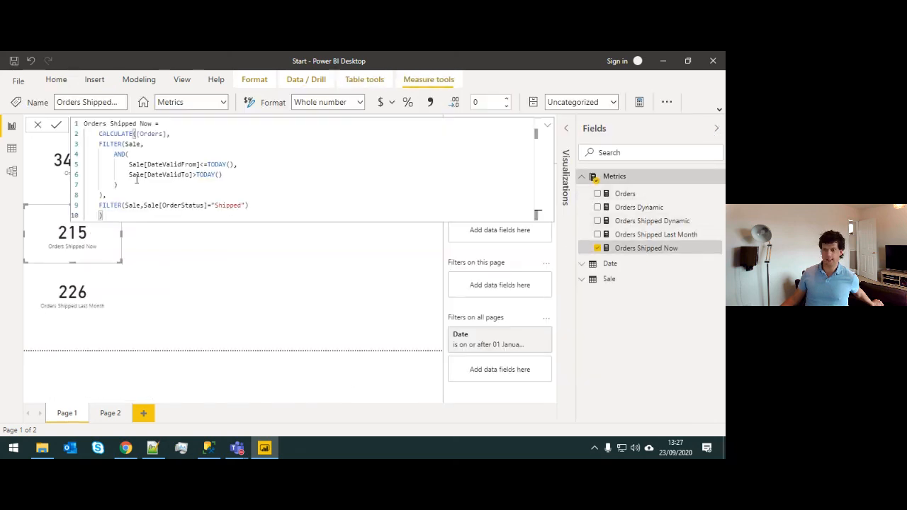
{"action": "left_click", "coordinate": [659, 236]}
{"action": "double_click", "coordinate": [229, 236]}
{"action": "double_click", "coordinate": [229, 236]}
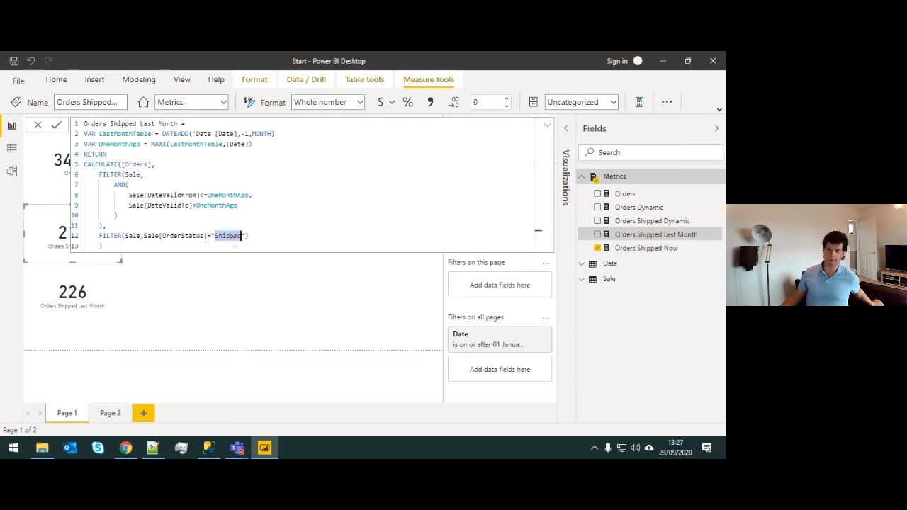
{"action": "double_click", "coordinate": [228, 195]}
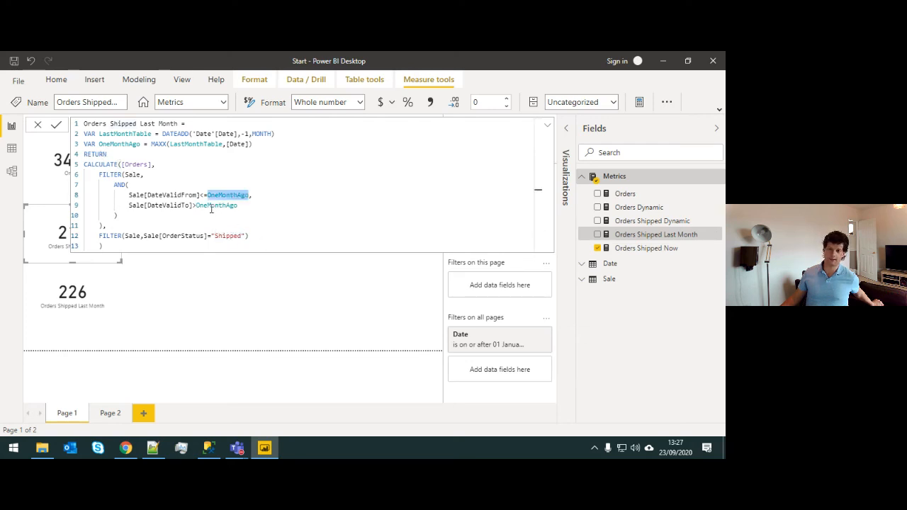
{"action": "left_click", "coordinate": [264, 235]}
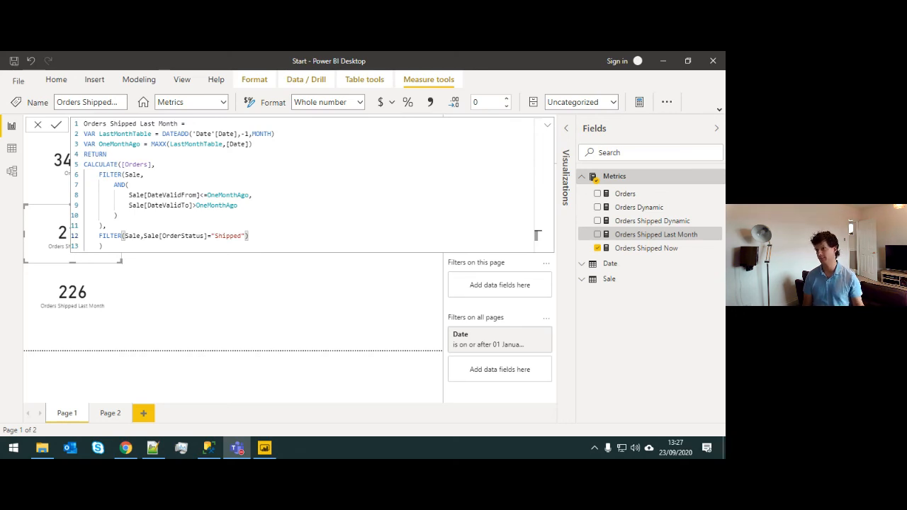
- Switch to SQL Server Management Studio, examine the CREATE VIEW SCD.Sale_ALL script, and return to the Power BI report
{"action": "left_click", "coordinate": [209, 448]}
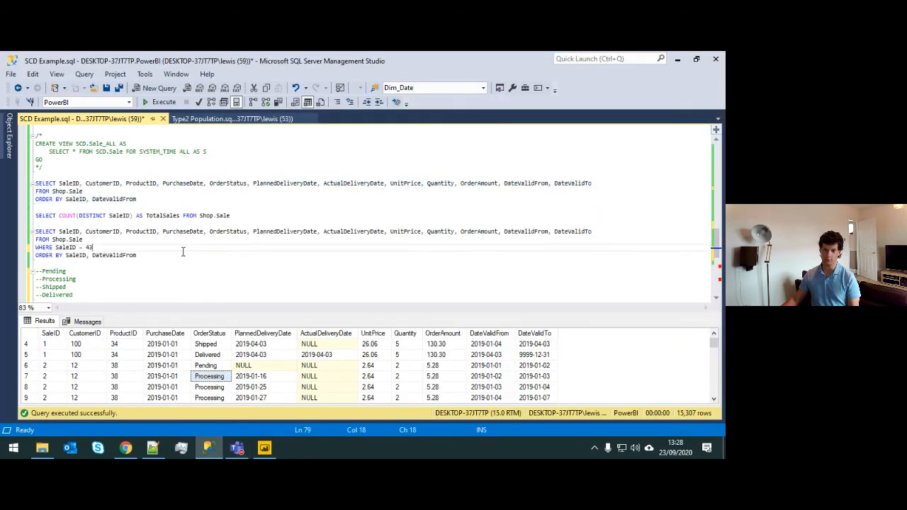
{"action": "scroll", "coordinate": [182, 249], "scroll_direction": "down", "scroll_amount": 5}
{"action": "scroll", "coordinate": [184, 261], "scroll_direction": "up", "scroll_amount": 7}
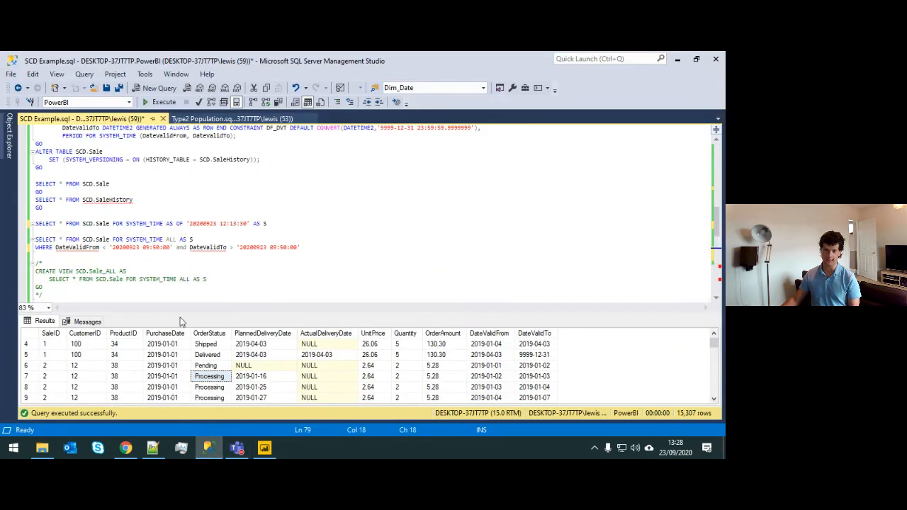
{"action": "left_click", "coordinate": [33, 287]}
{"action": "left_click_drag", "start_coordinate": [34, 286], "coordinate": [35, 271]}
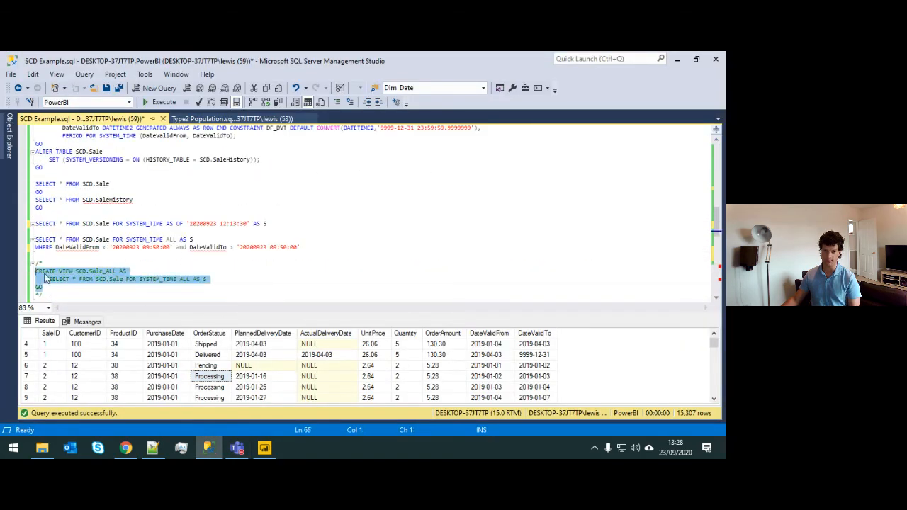
{"action": "left_click", "coordinate": [224, 280]}
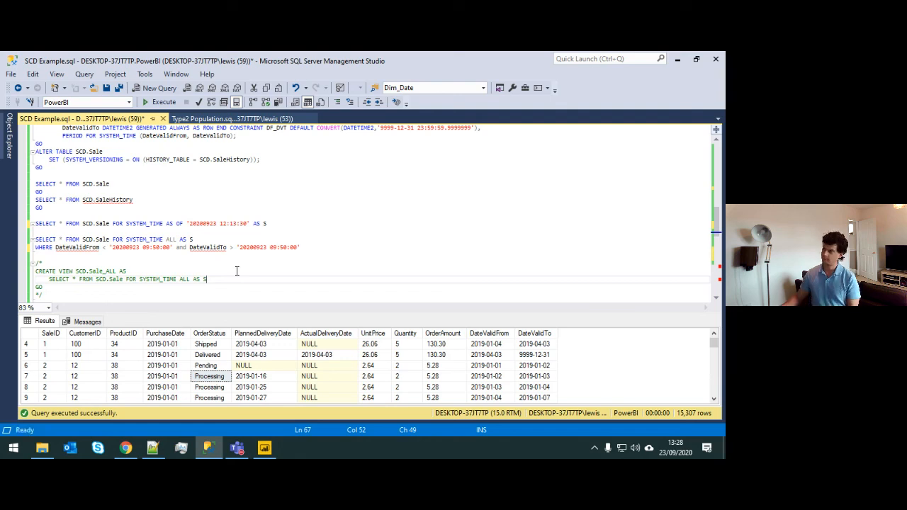
{"action": "left_click", "coordinate": [264, 448]}
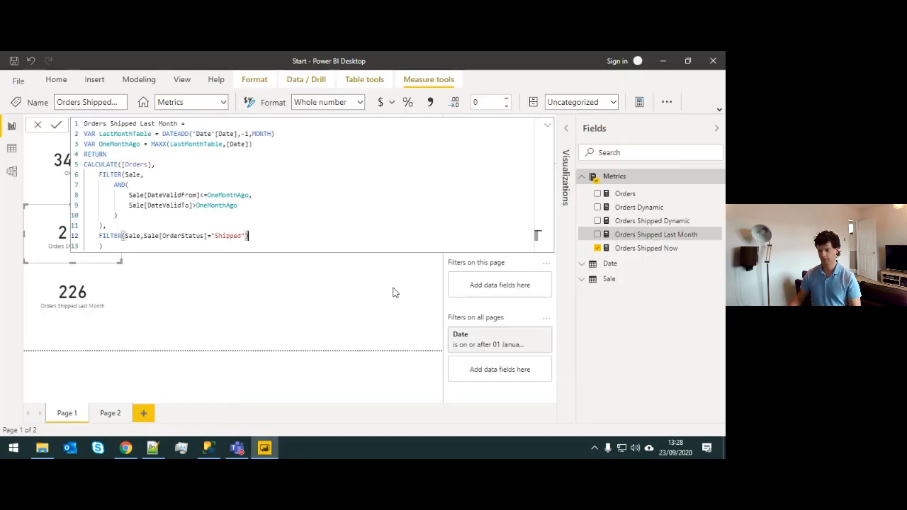